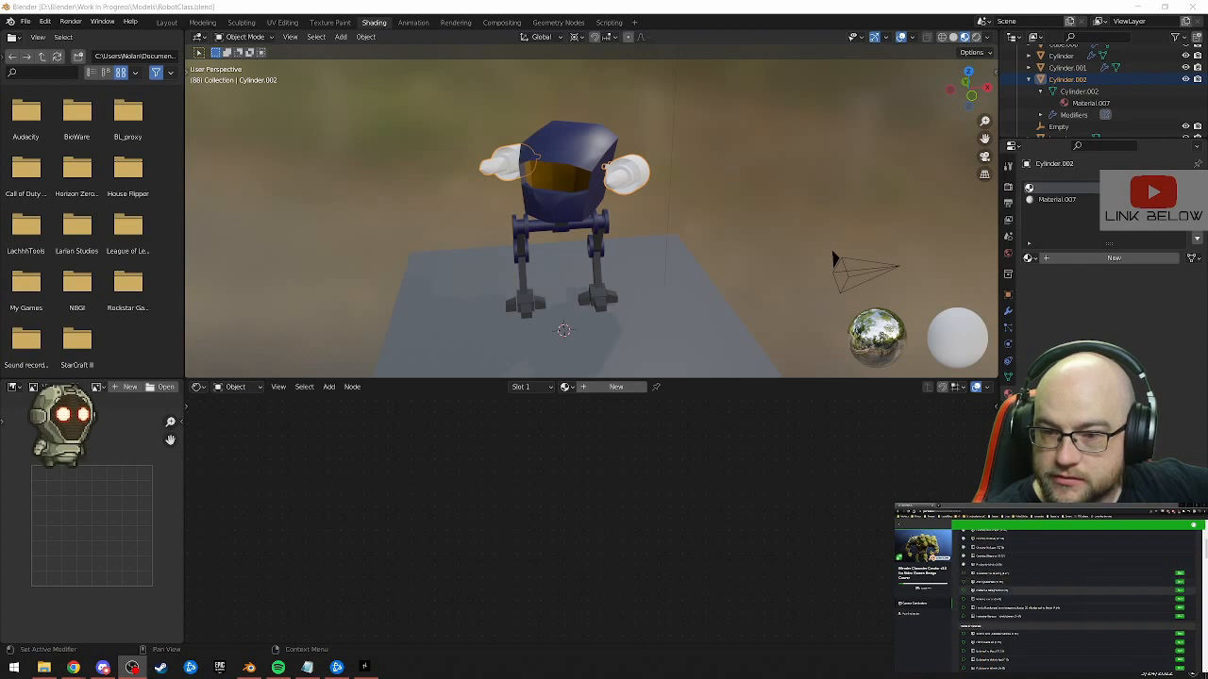
Start the course lesson video in the browser, and move on to the Camera & Background lesson
left_click(1179, 575)
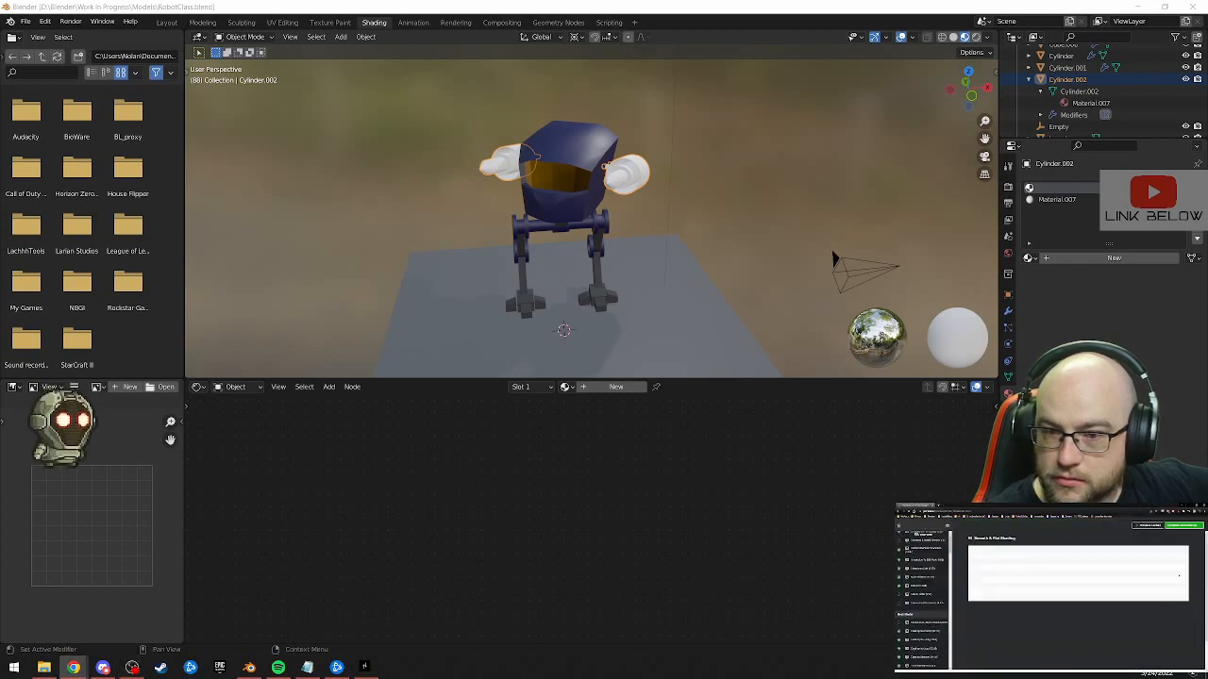
left_click(1071, 613)
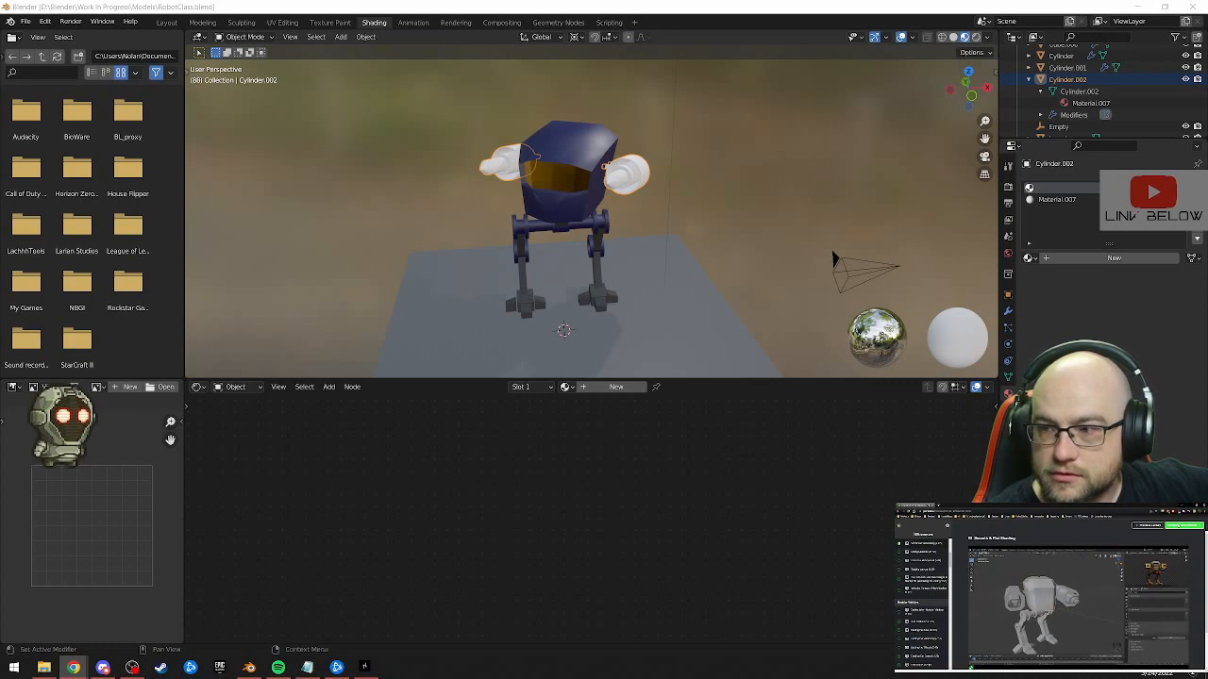
left_click(1177, 527)
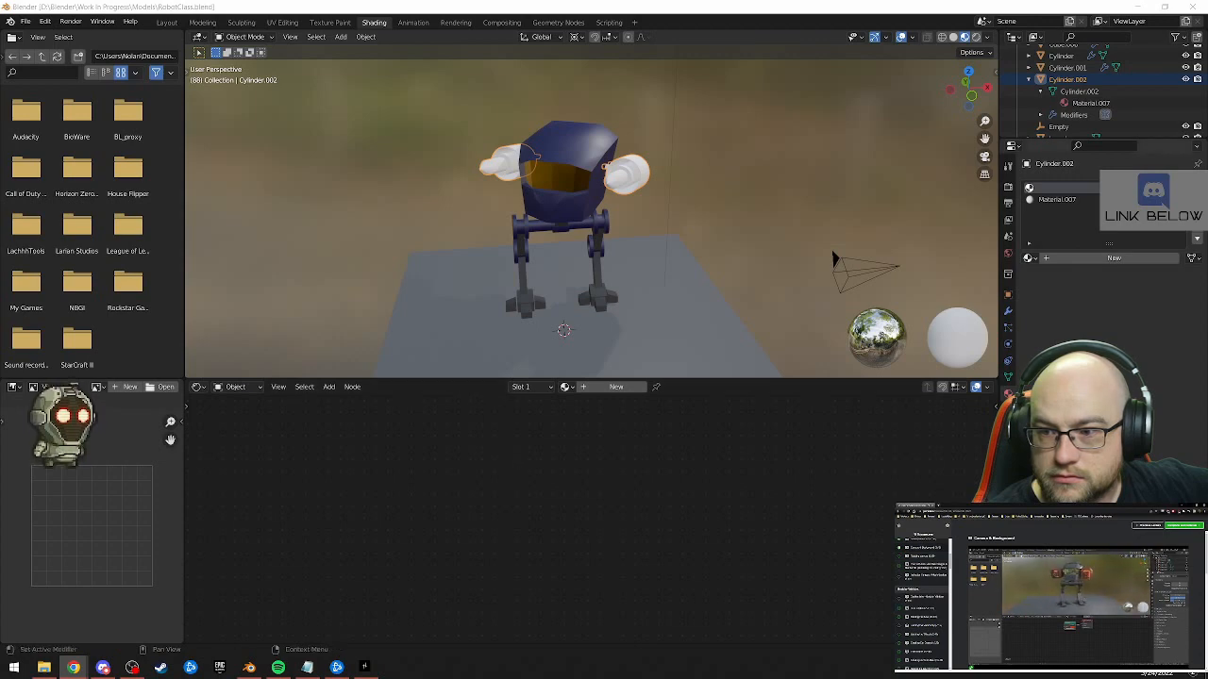
Switch to the Layout workspace and display the robot with Material Preview shading
middle_click_drag(731, 272, 635, 290)
scroll(604, 226, "up", 3)
middle_click_drag(594, 194, 723, 229)
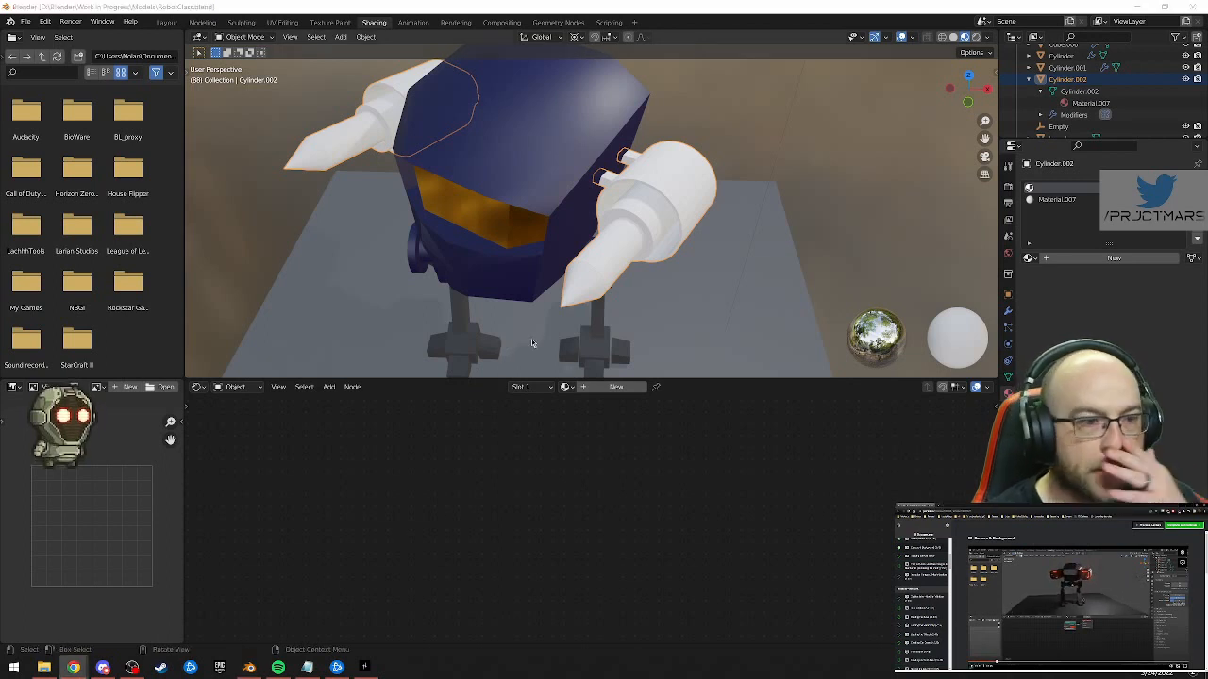
scroll(708, 285, "down", 3)
scroll(703, 281, "up", 3)
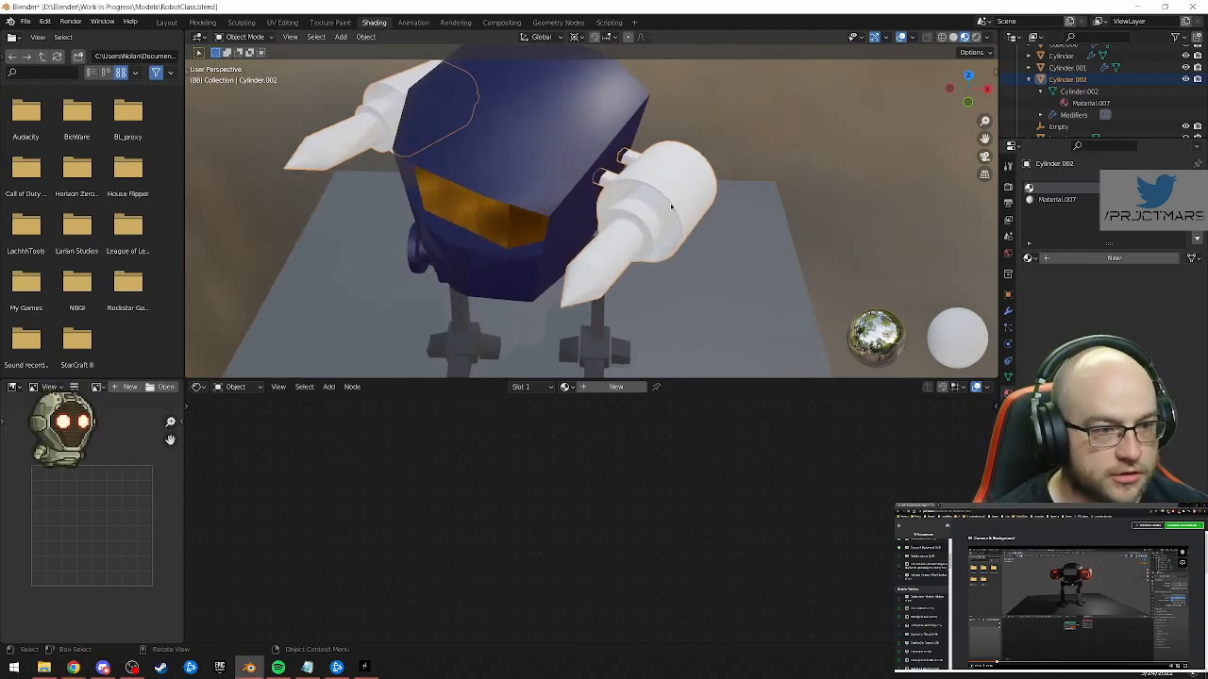
left_click(616, 387)
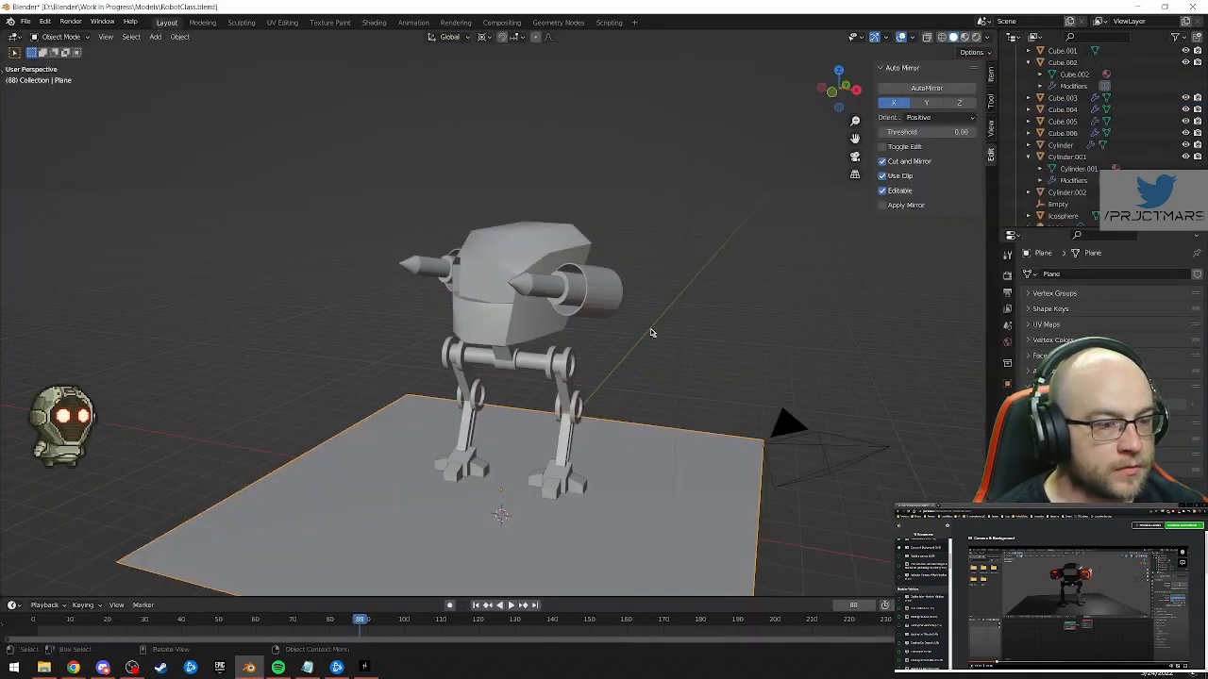
scroll(650, 332, "down", 1)
left_click(965, 37)
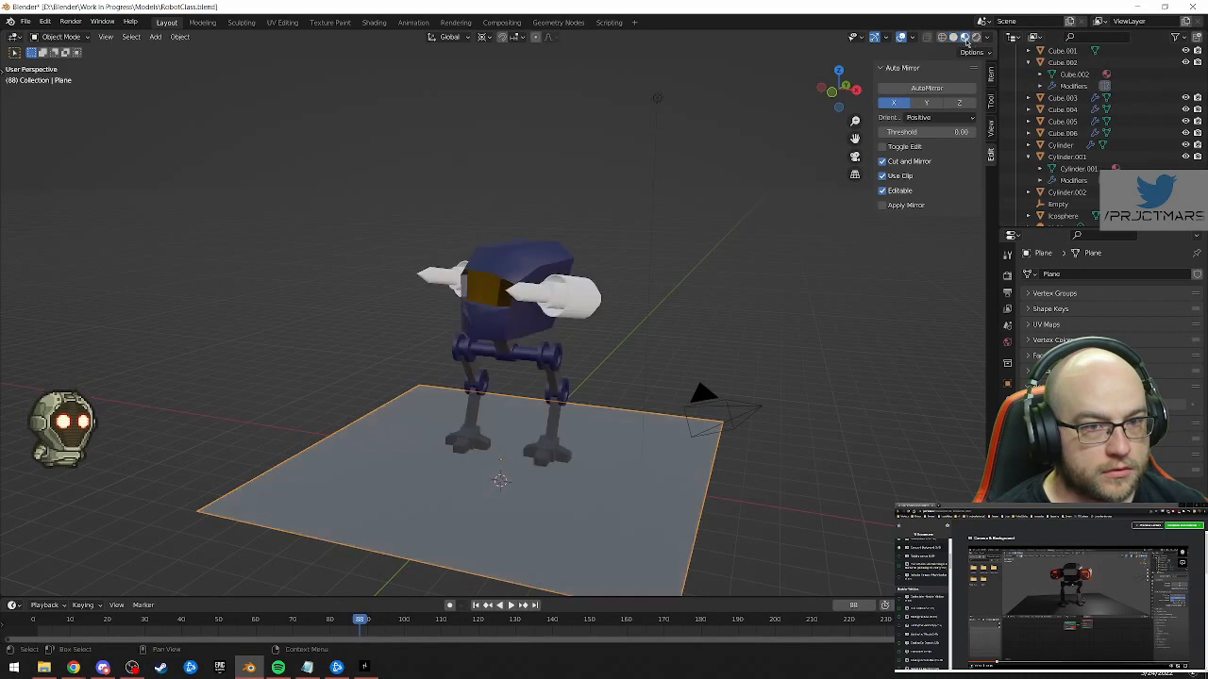
middle_click_drag(625, 291, 679, 332)
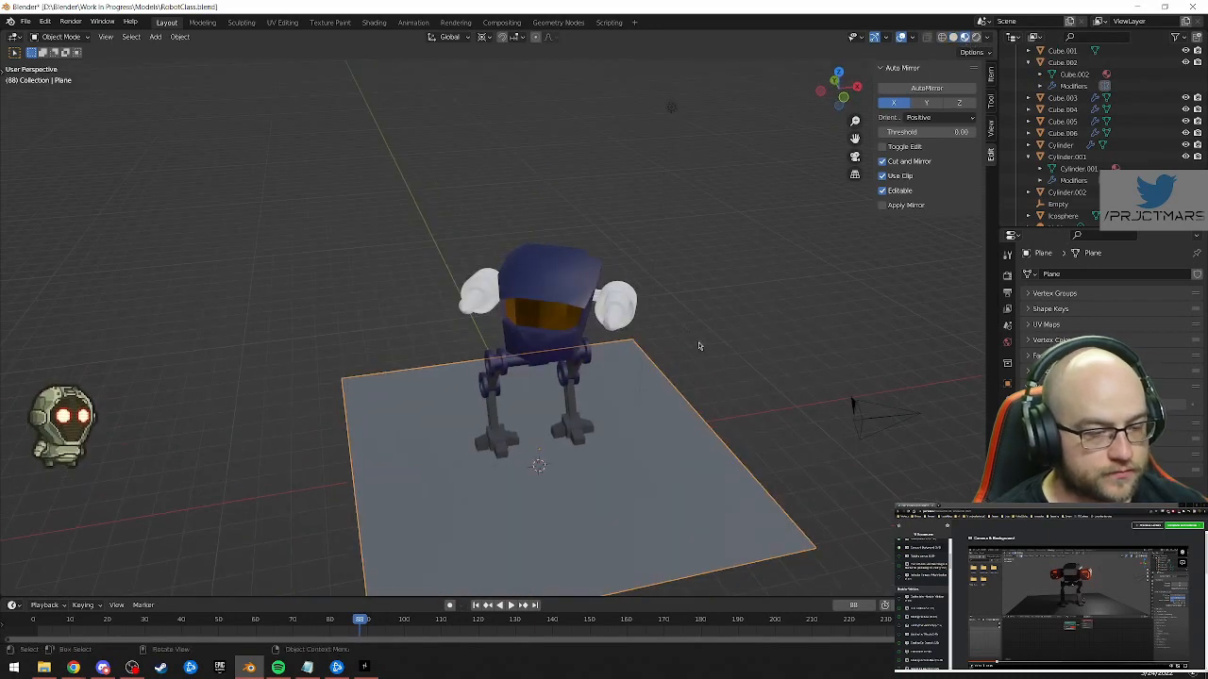
middle_click_drag(747, 359, 728, 401)
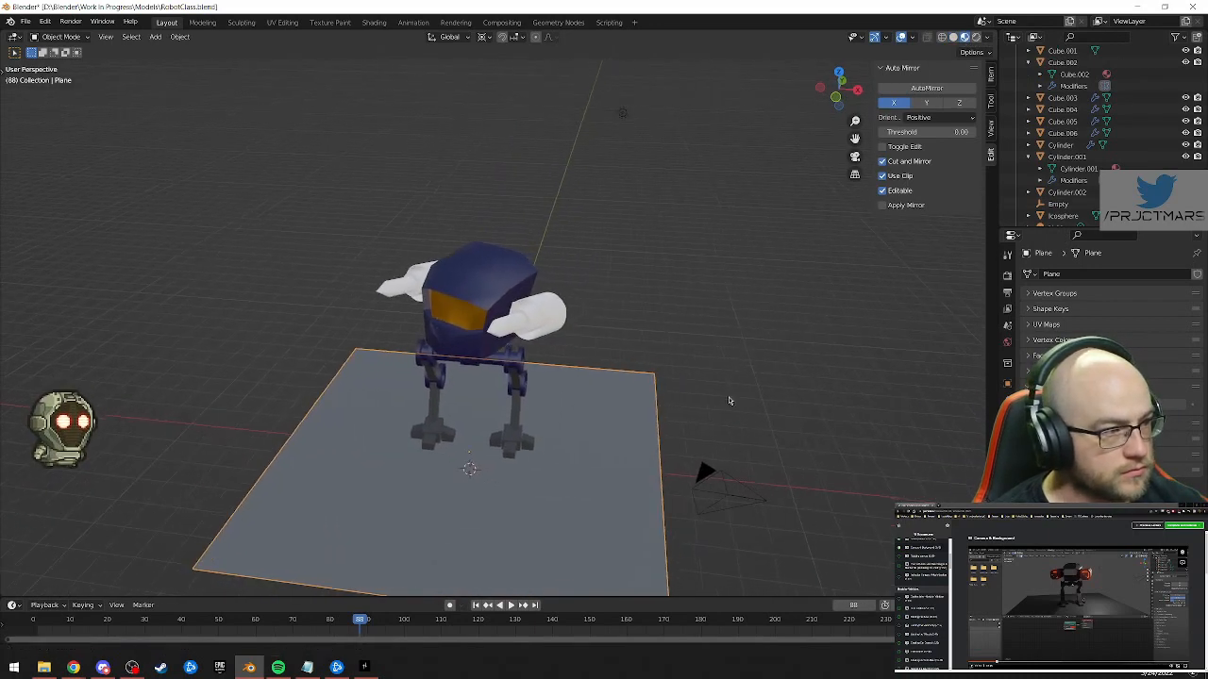
Select the robot's white arm cannons
scroll(589, 392, "up", 5)
middle_click_drag(672, 458, 743, 430)
left_click(512, 356)
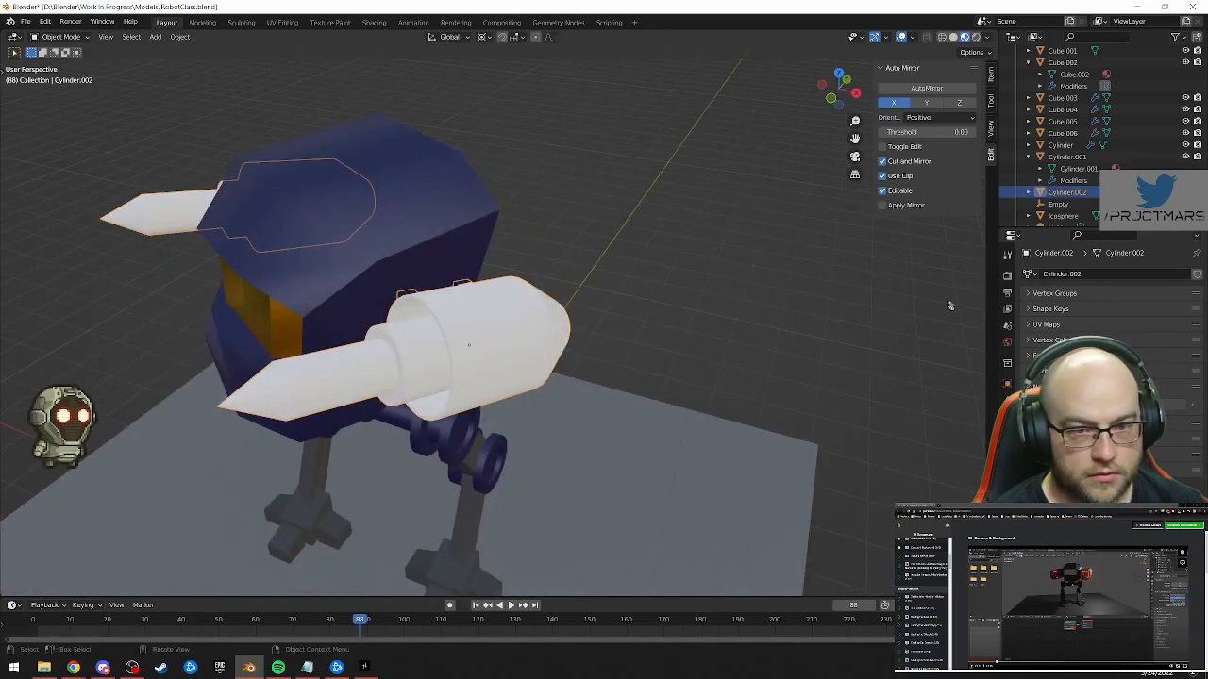
Try to join the arm cannon meshes and check the object context options for a way to split them
right_click(472, 359)
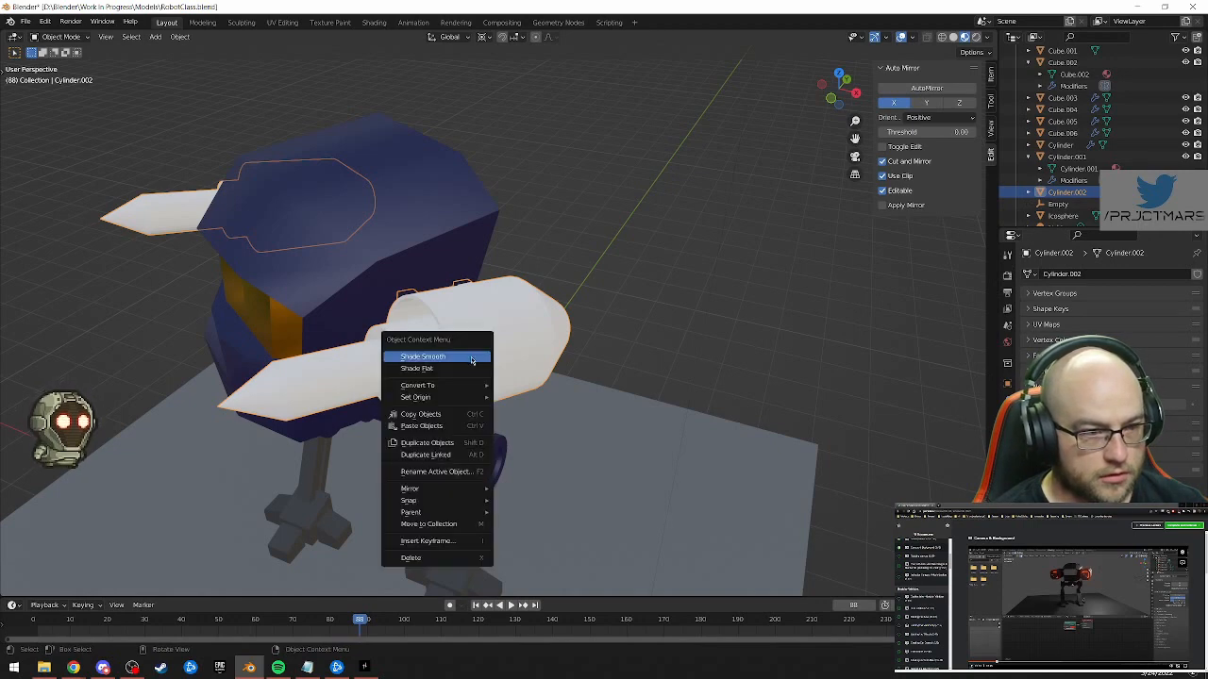
mouse_move(478, 392)
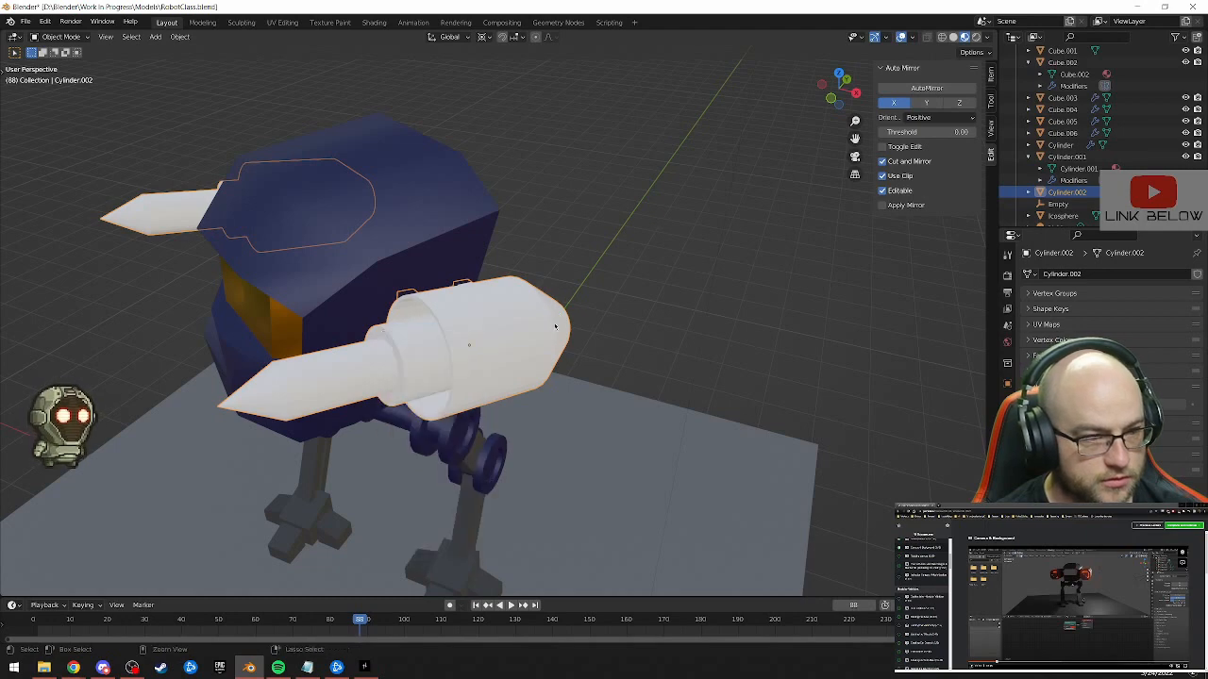
key("ctrl+j")
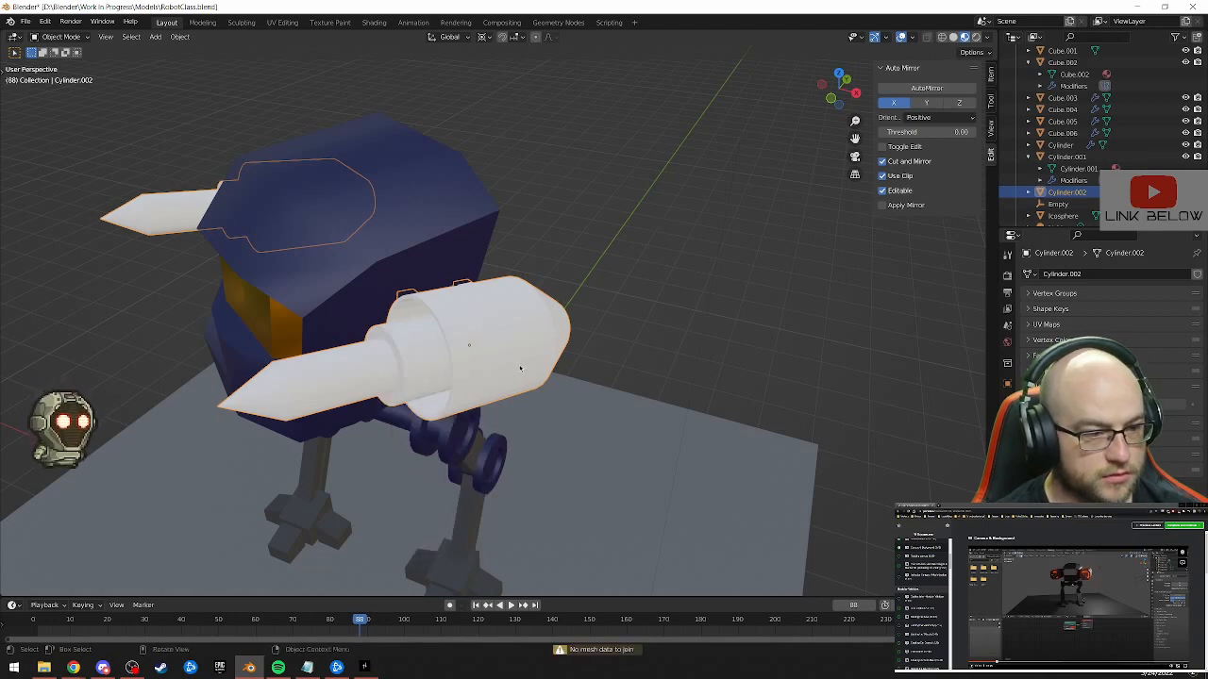
right_click(520, 368)
mouse_move(520, 408)
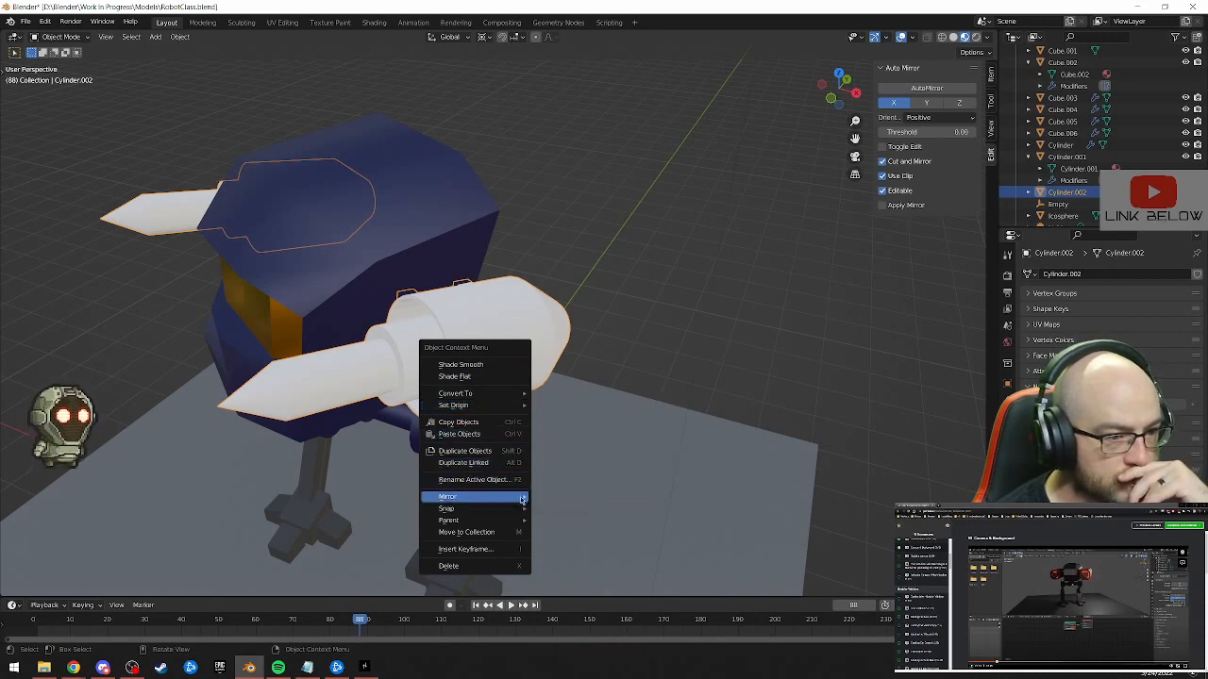
mouse_move(522, 511)
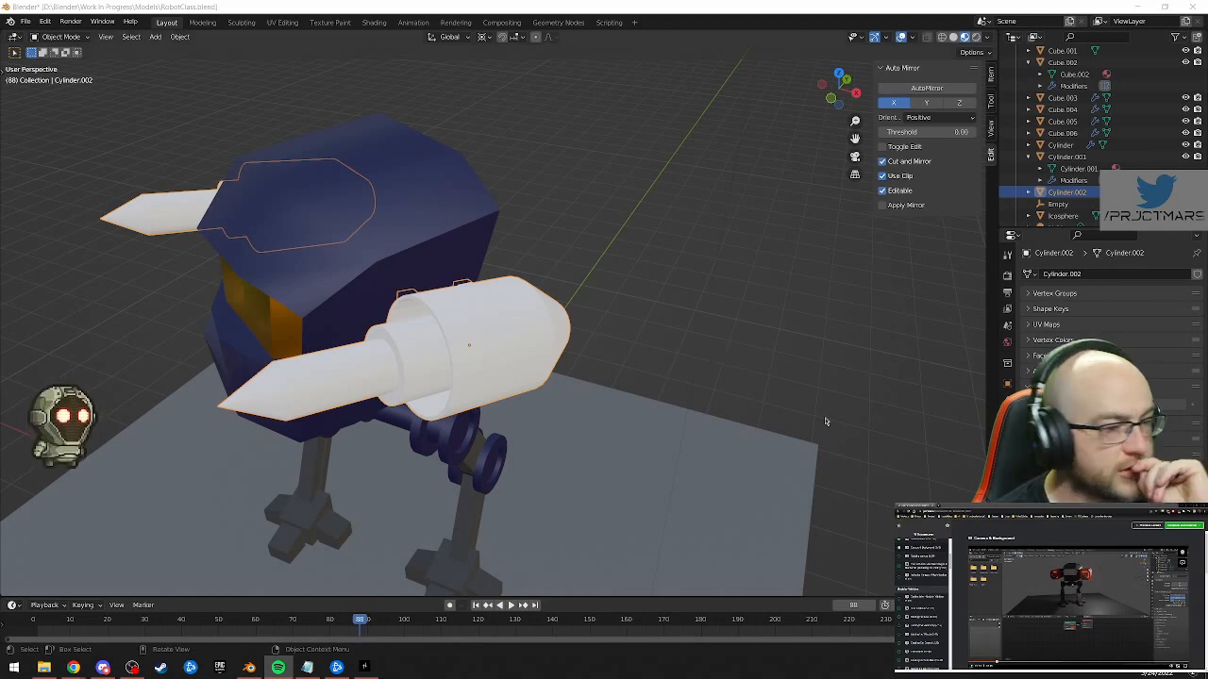
Search the web in the browser for how to unjoin objects in Blender and open the join and unjoin tutorial video
left_click(939, 506)
left_click(937, 511)
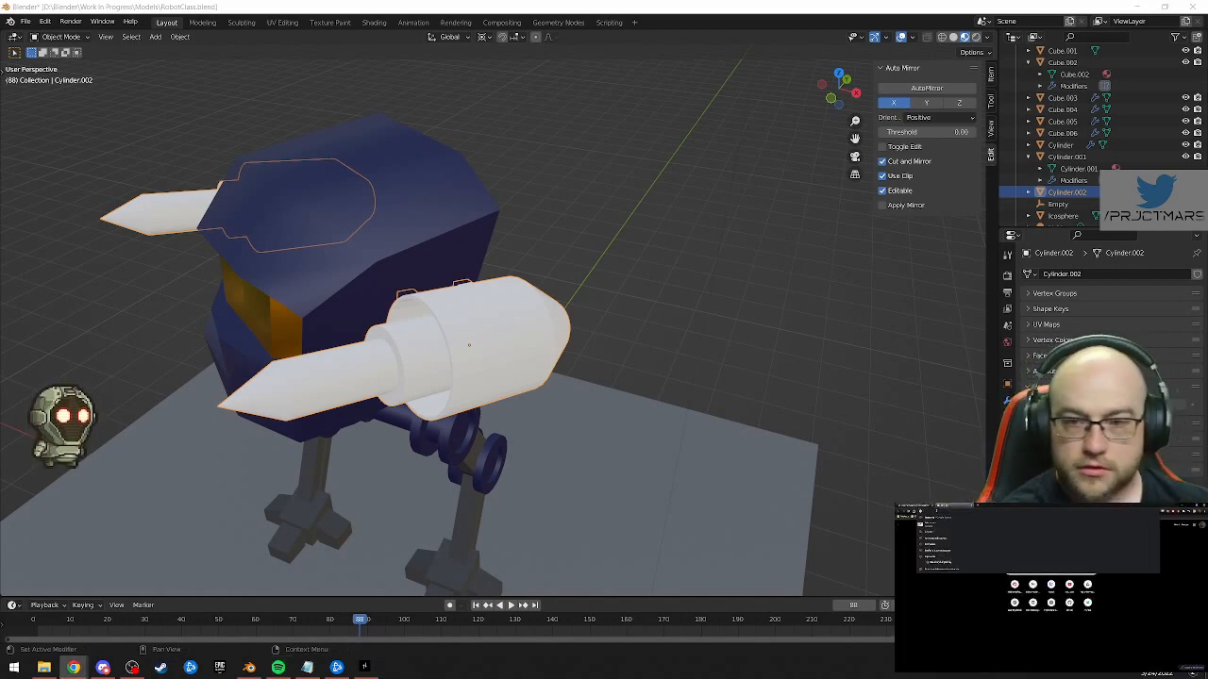
type("blenderun")
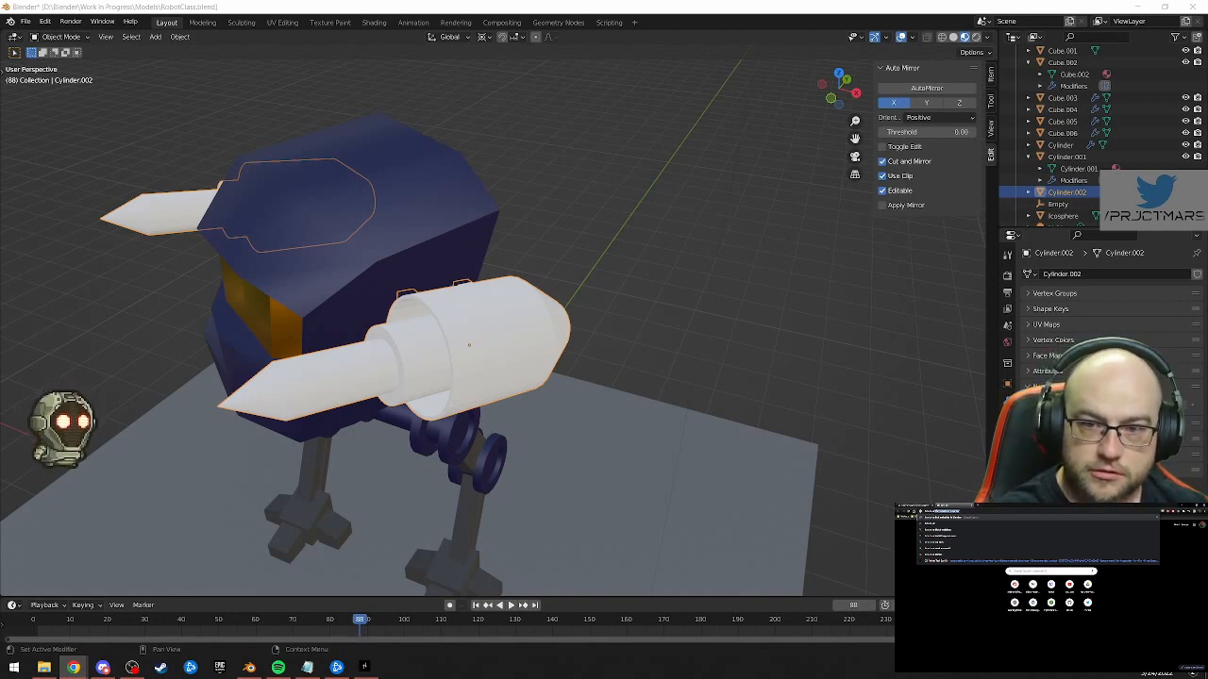
type("li")
key("Return")
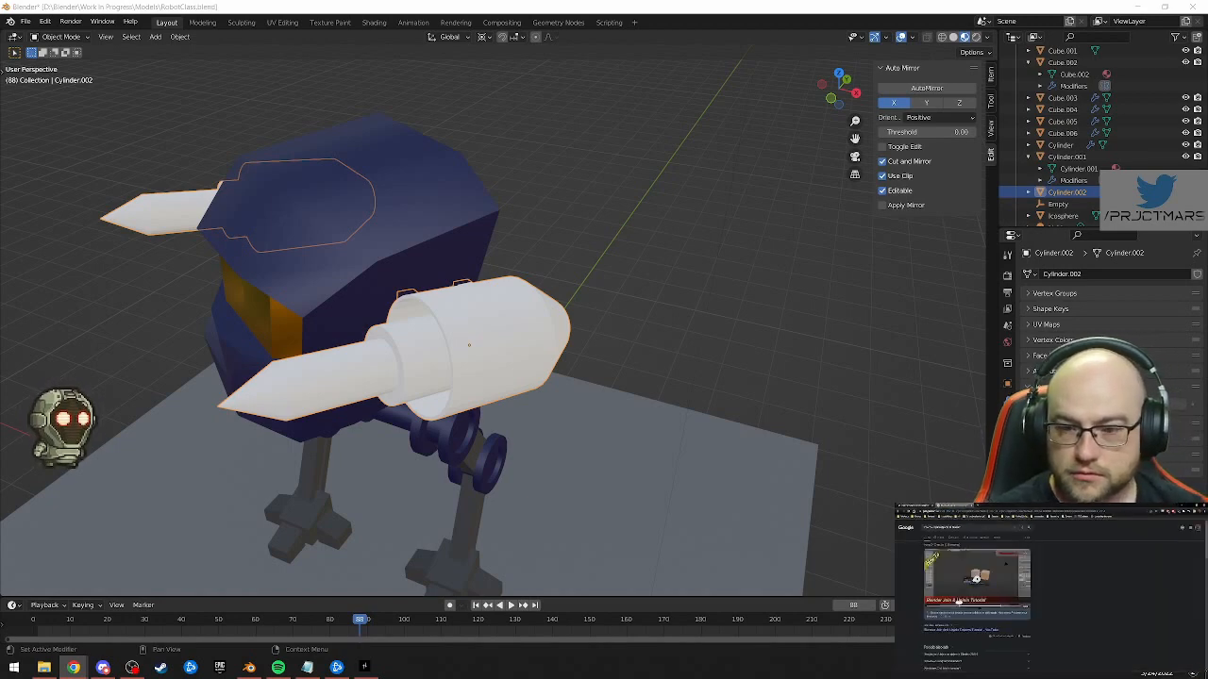
left_click(976, 574)
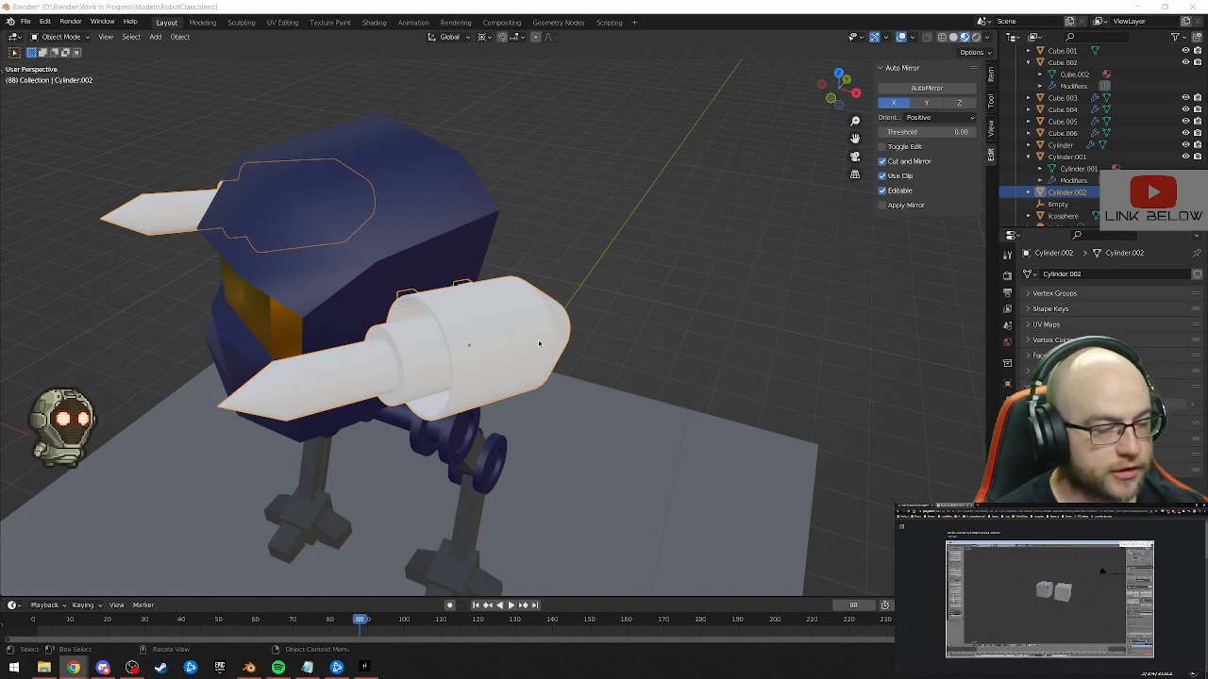
Enter Edit Mode on the arm cannons with vertex selection, and skip ahead in the unjoin tutorial video
key("Tab")
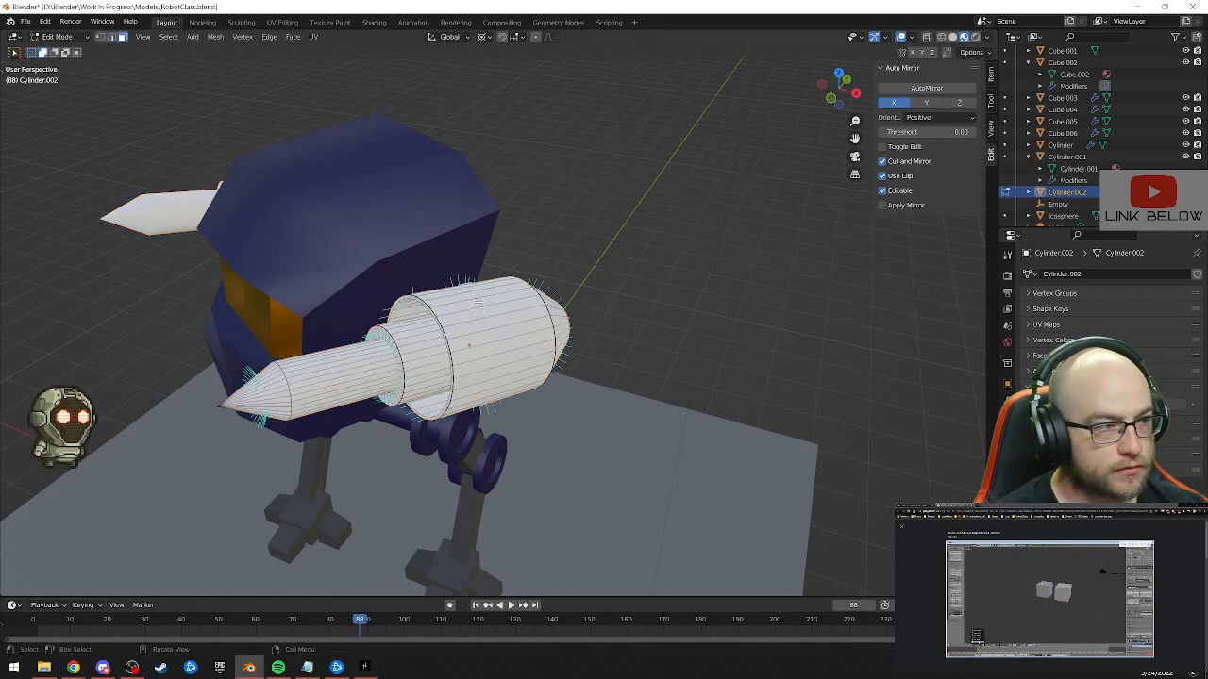
middle_click_drag(469, 344, 523, 374)
left_click(111, 38)
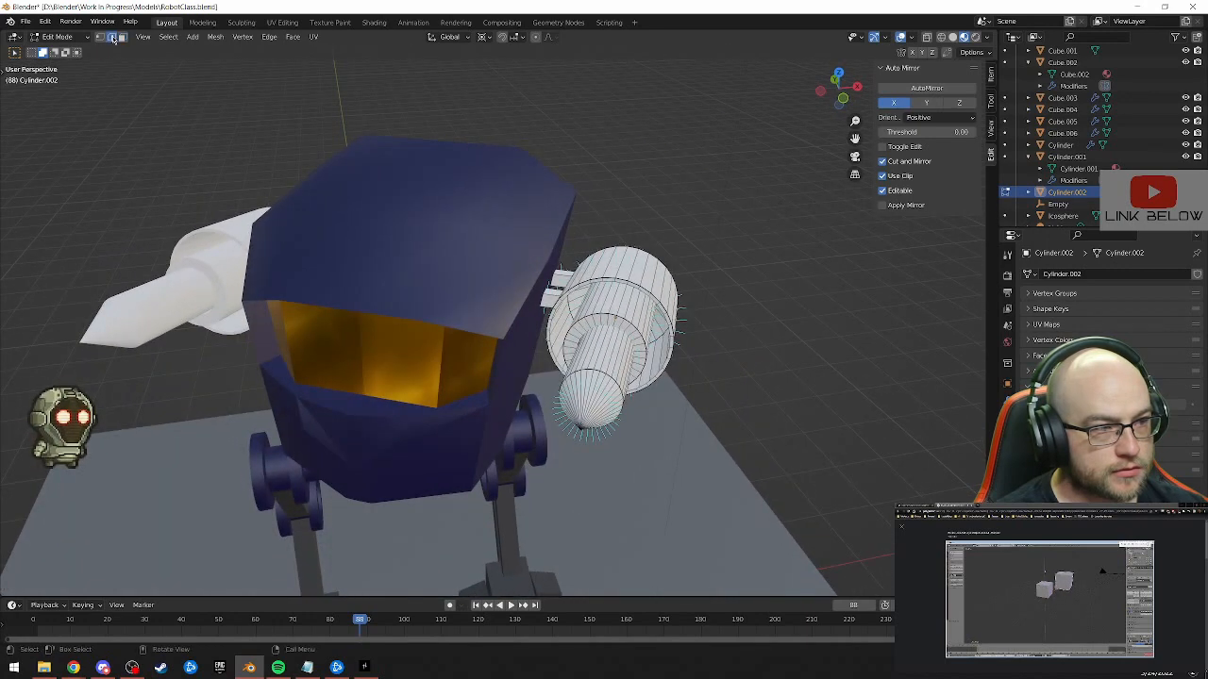
left_click(100, 38)
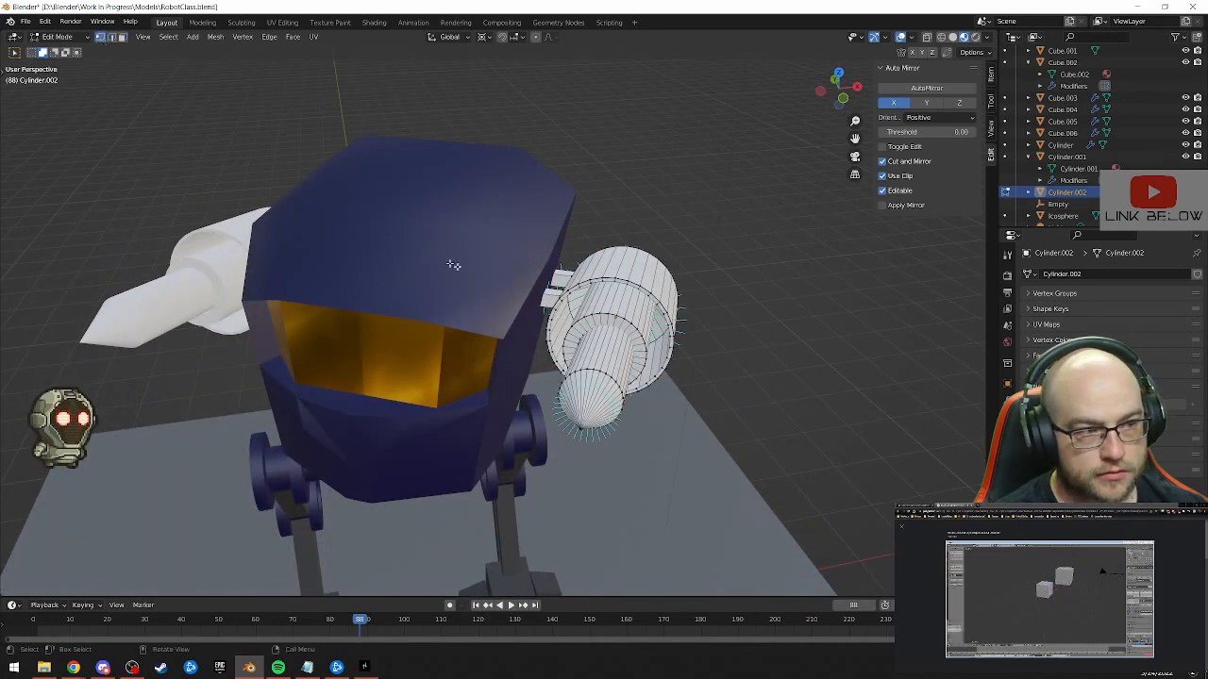
right_click(614, 315)
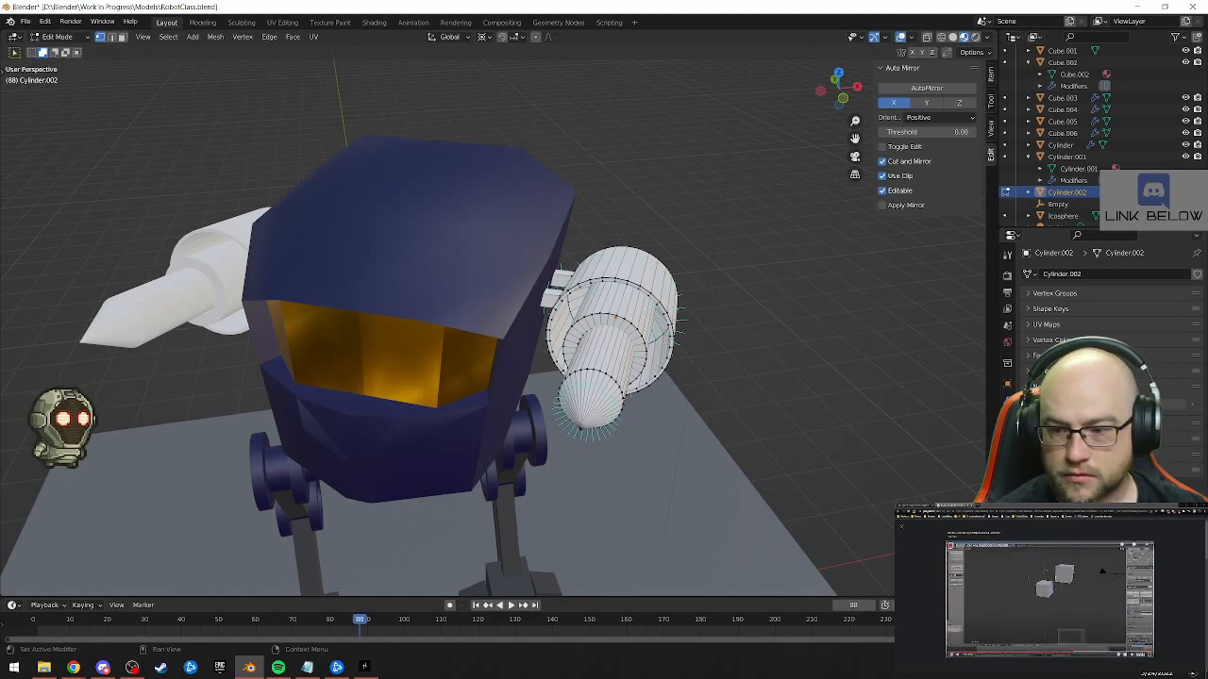
left_click(1057, 652)
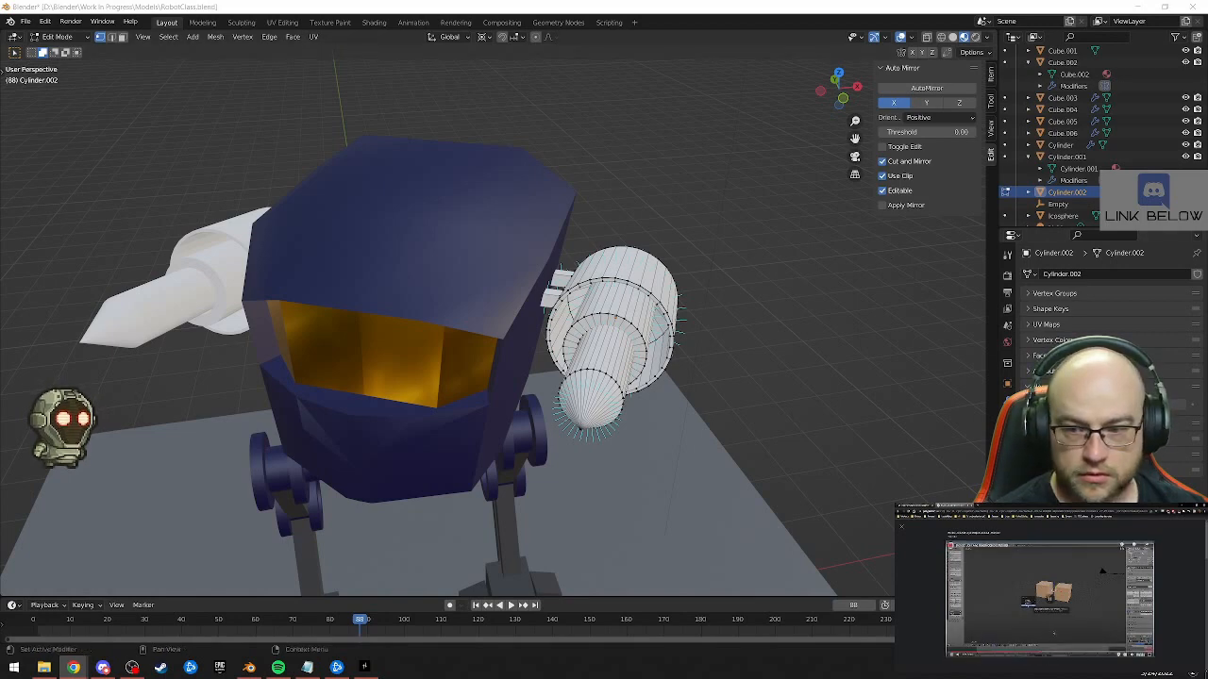
left_click(582, 11)
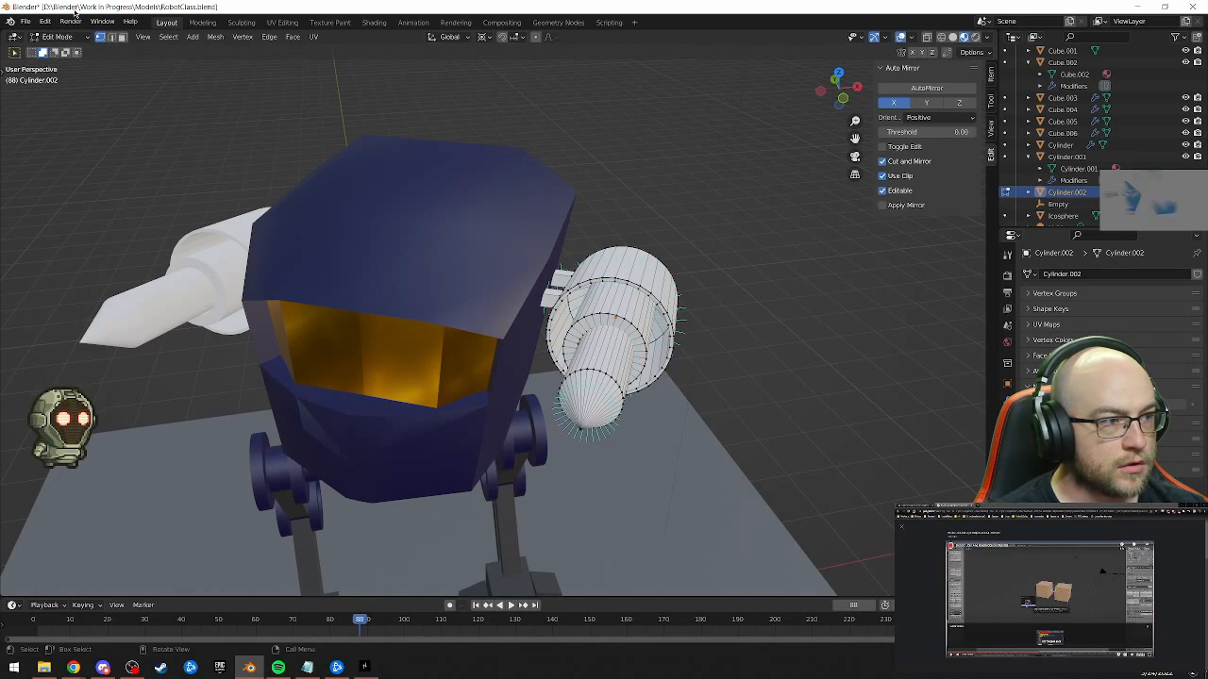
Return to Object Mode and check the Set Parent and object context options for separating the arm cannons
key("Tab")
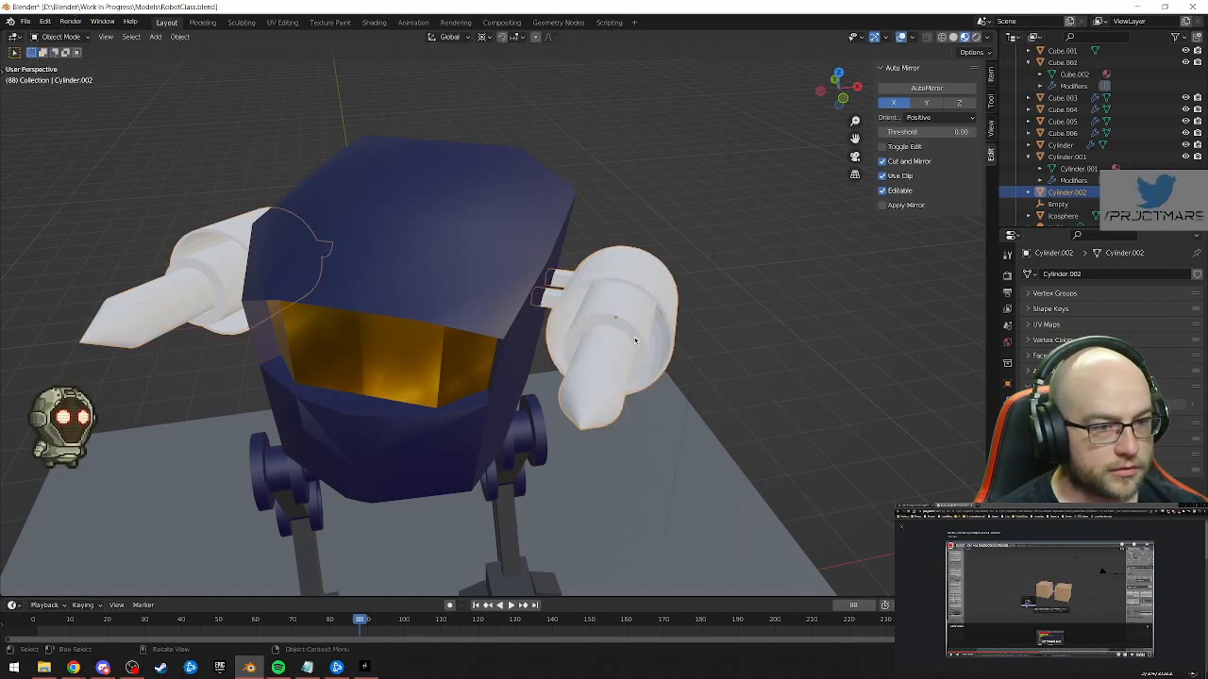
right_click(629, 347)
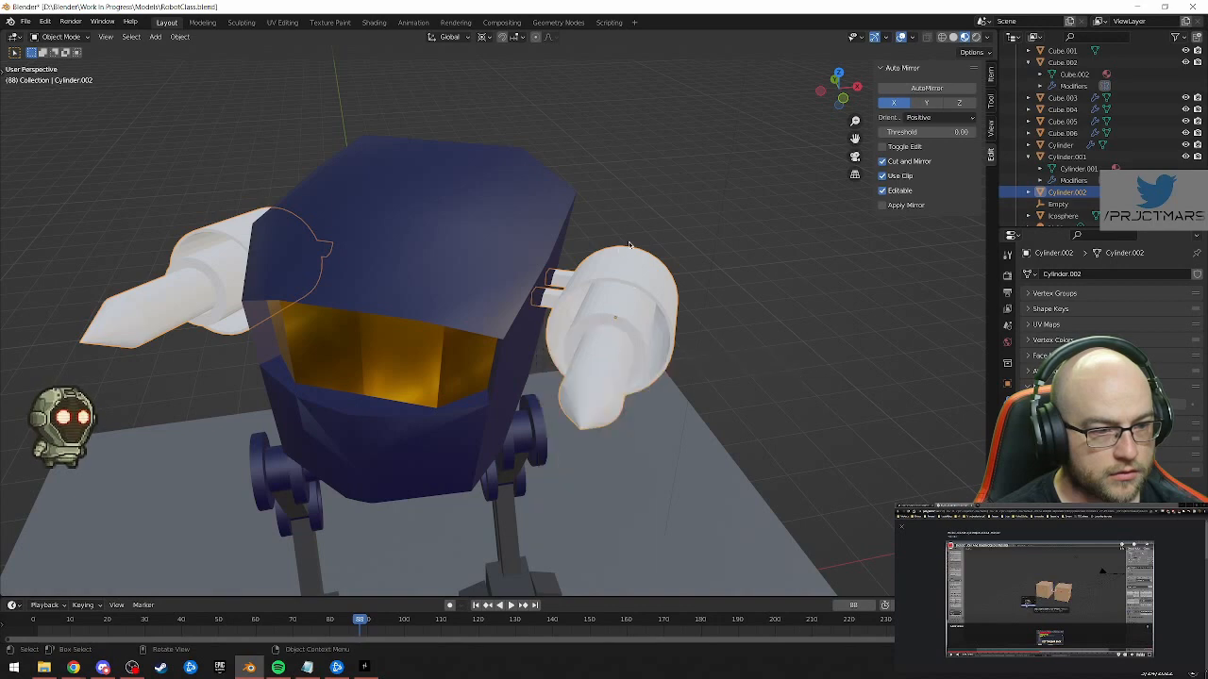
middle_click_drag(618, 301, 746, 392)
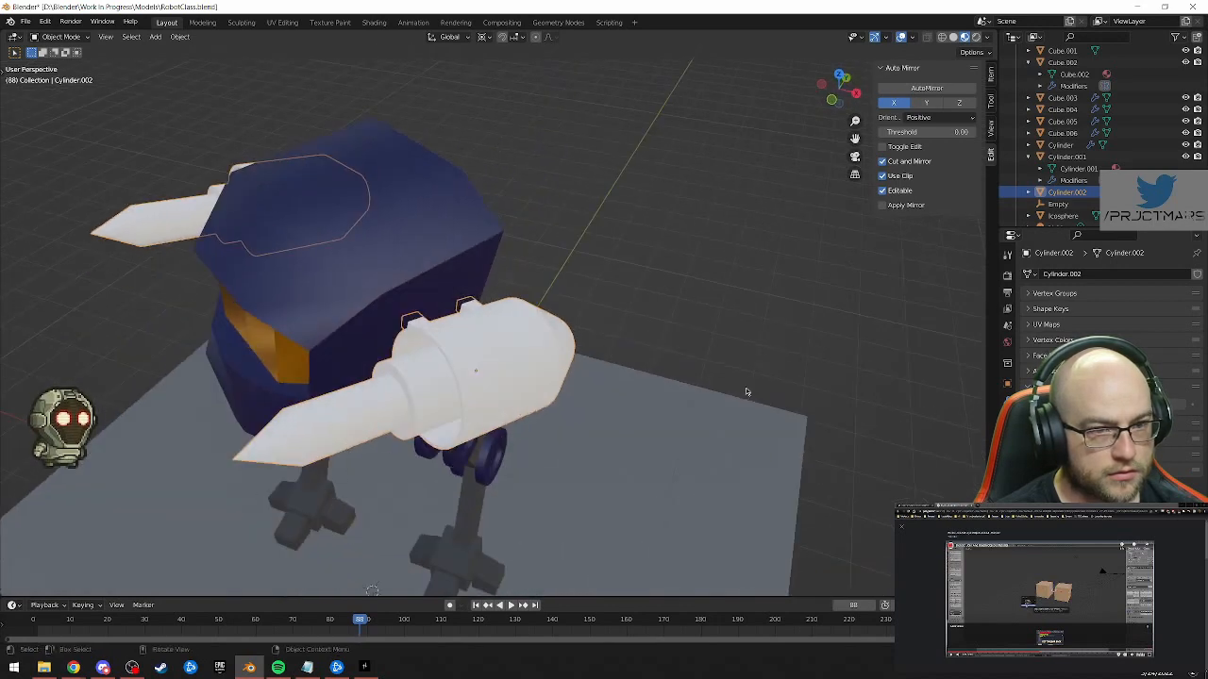
key("ctrl+p")
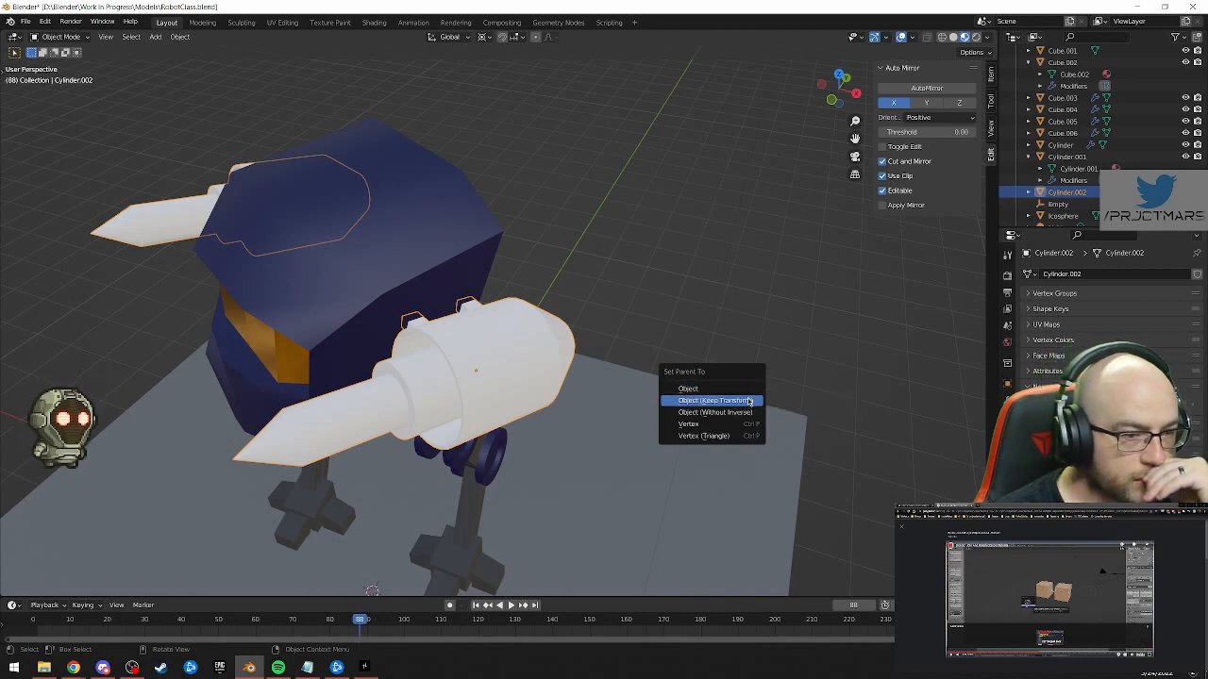
right_click(489, 380)
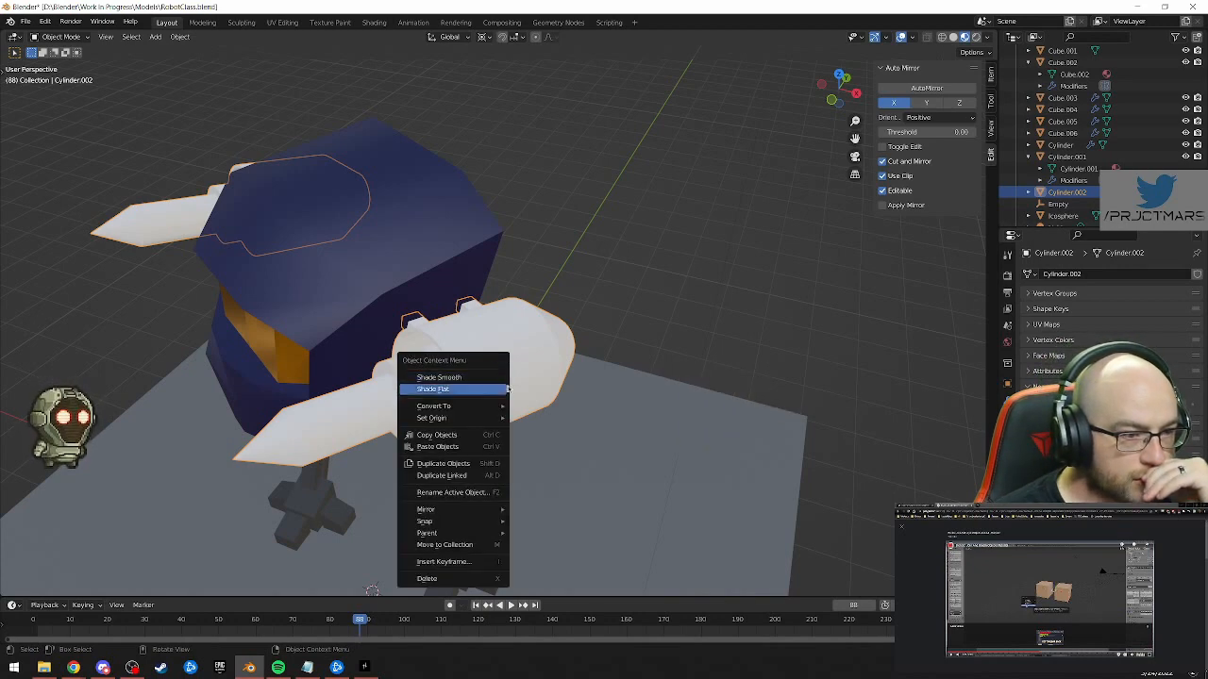
left_click(500, 389)
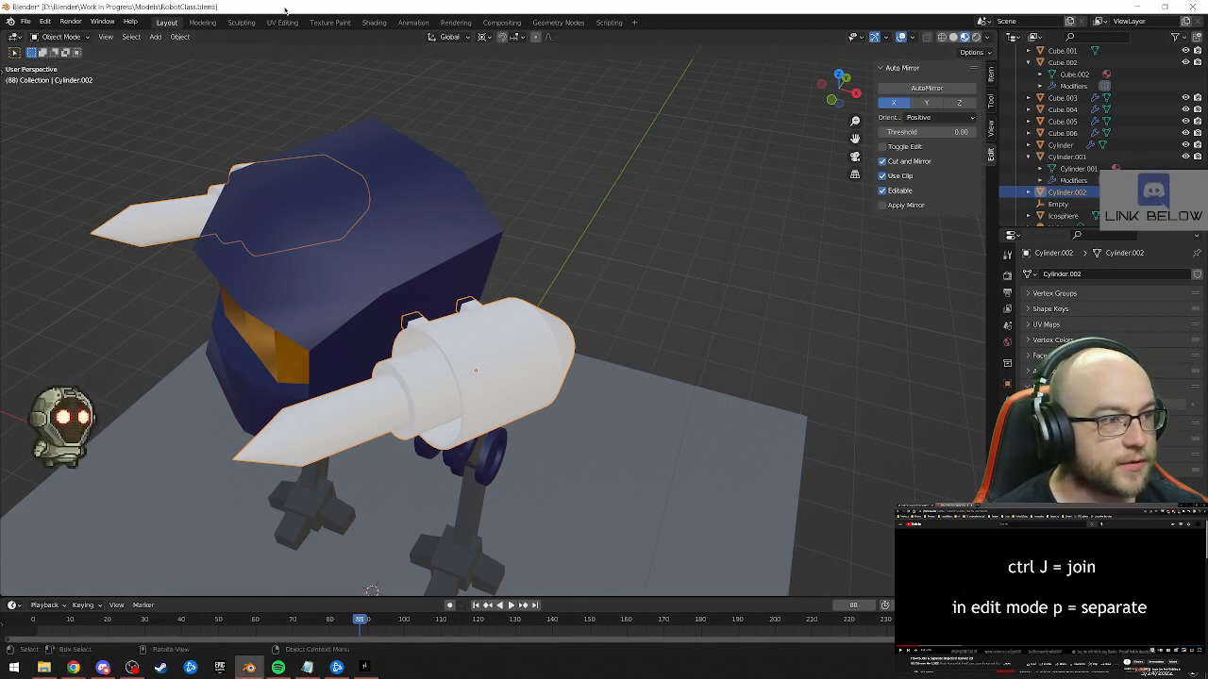
Separate the arm cannon mesh into individual objects by loose parts in Edit Mode
key("Tab")
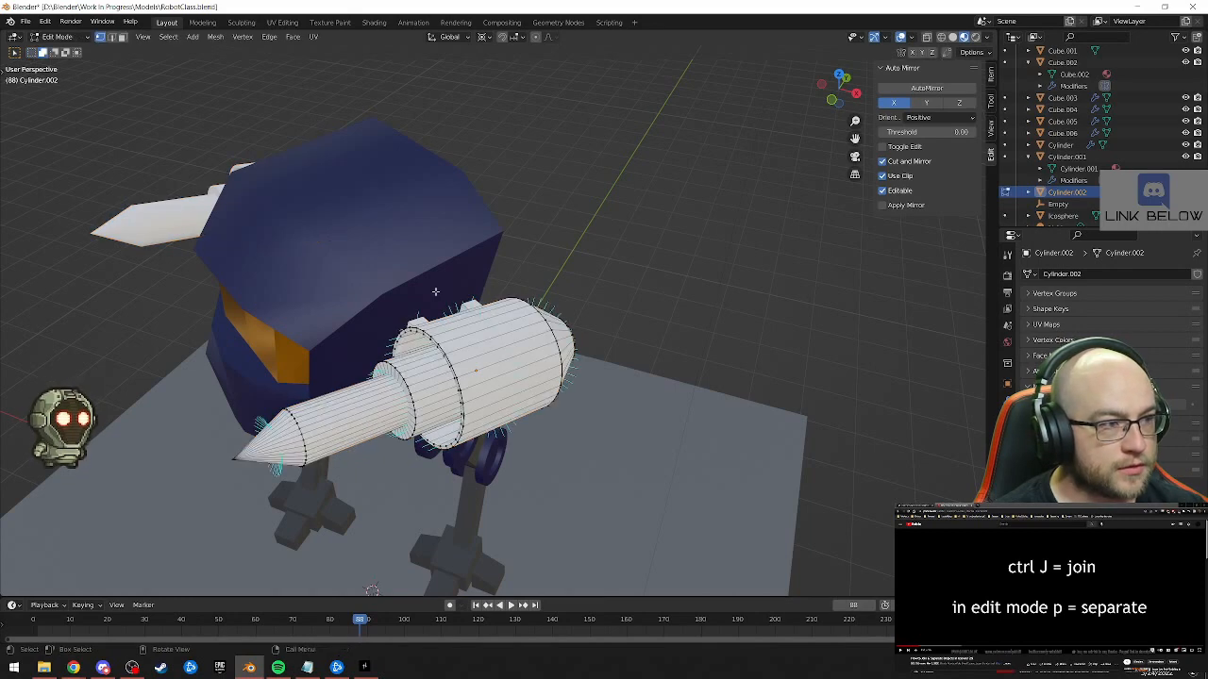
key("p")
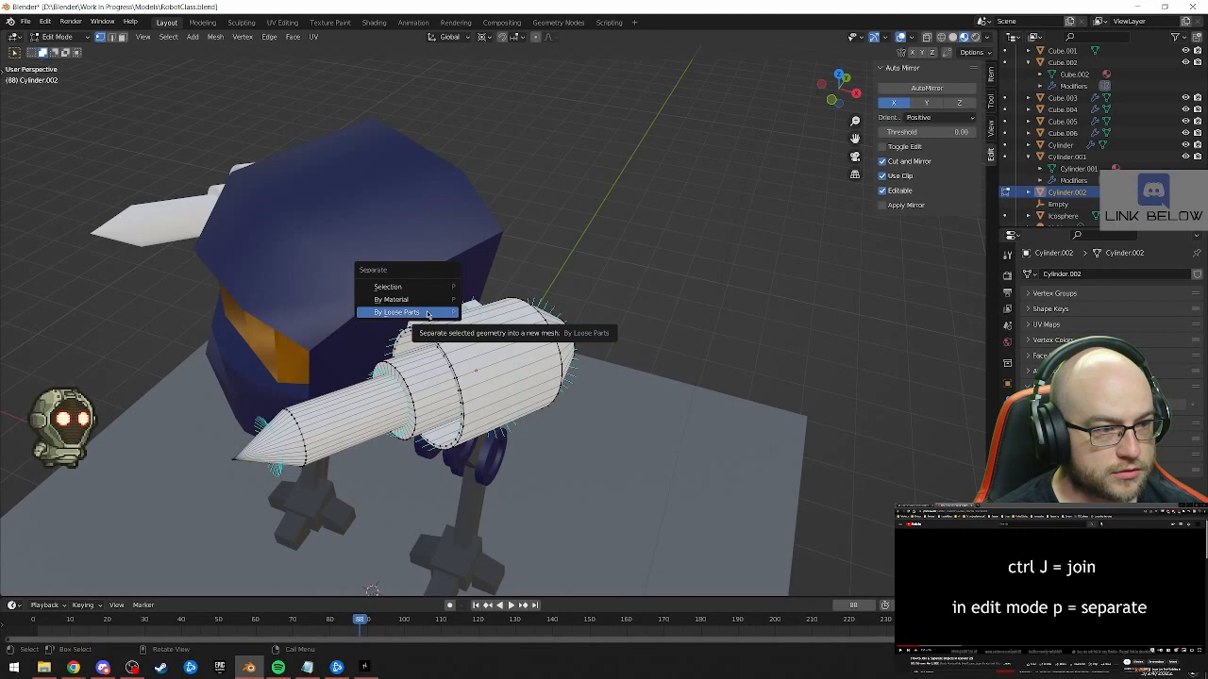
left_click(427, 313)
middle_click_drag(605, 489, 721, 449)
scroll(1082, 213, "down", 4)
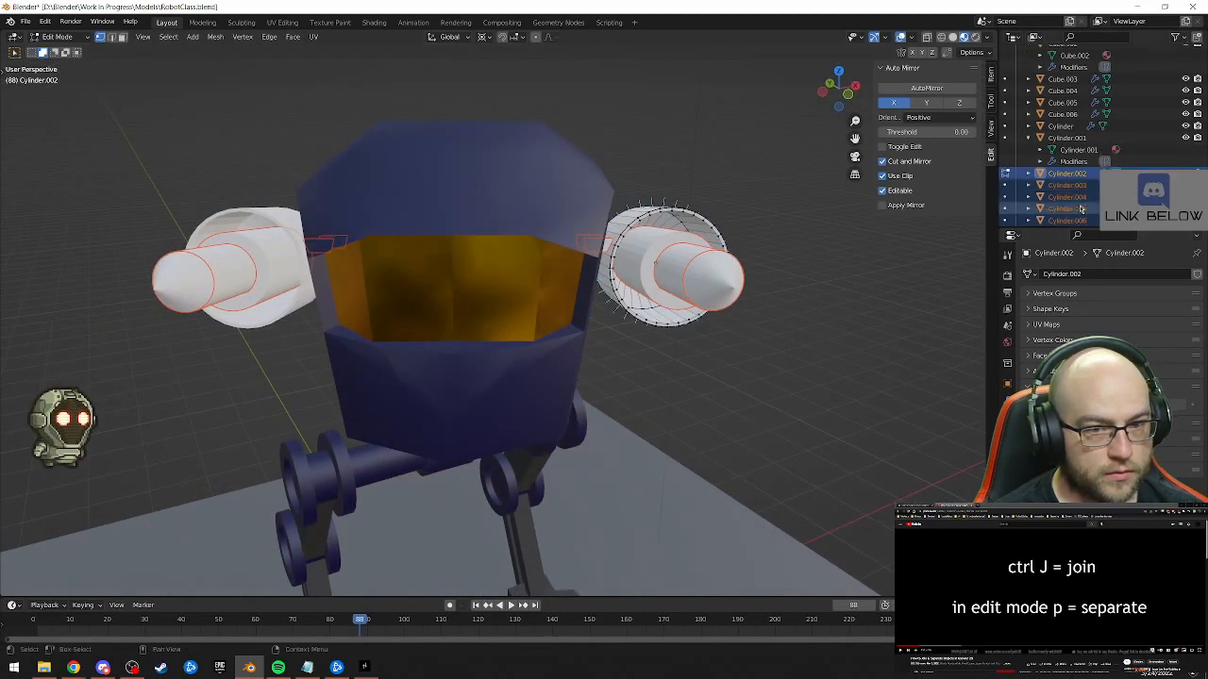
middle_click_drag(845, 340, 585, 358)
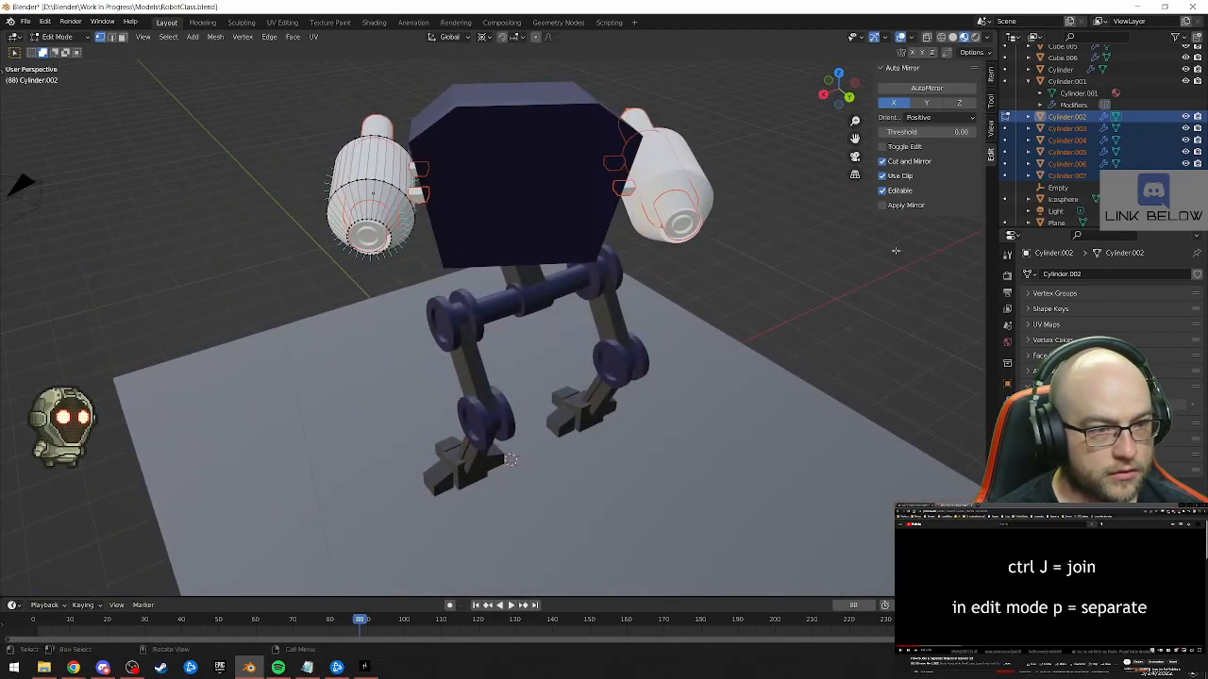
Isolate the cannon shell in the selection, return to Object Mode, and select the separated lower peg joining the cannon to the body
left_click(1067, 117)
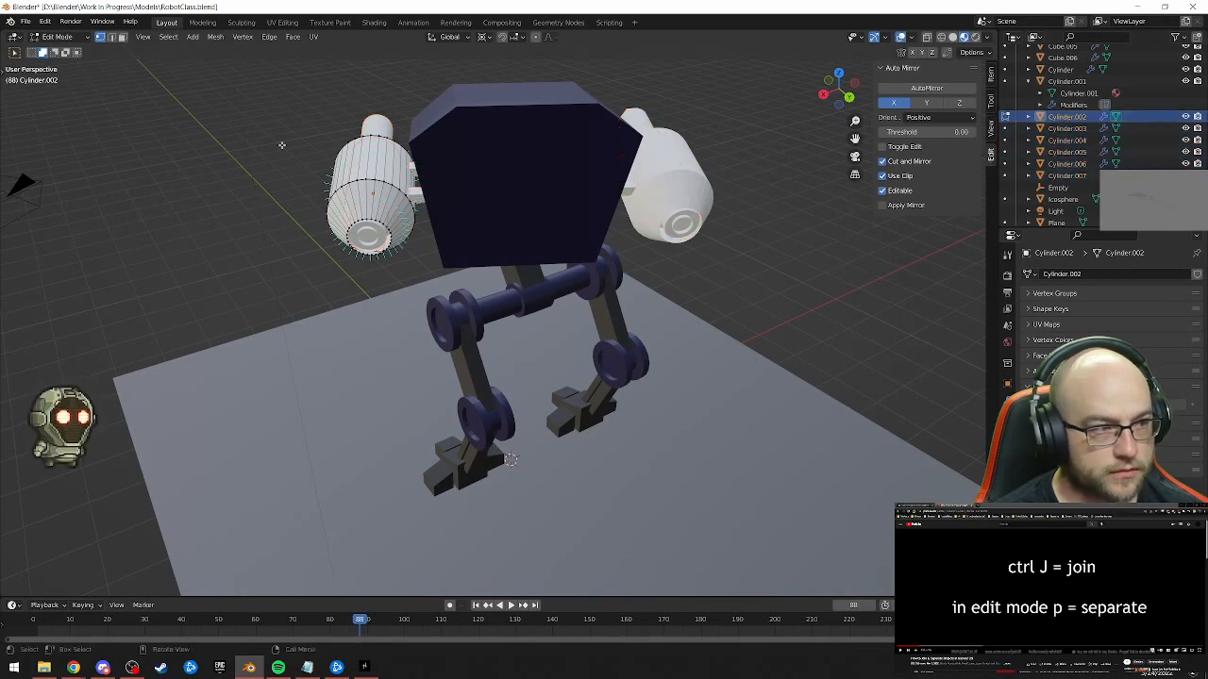
key("Tab")
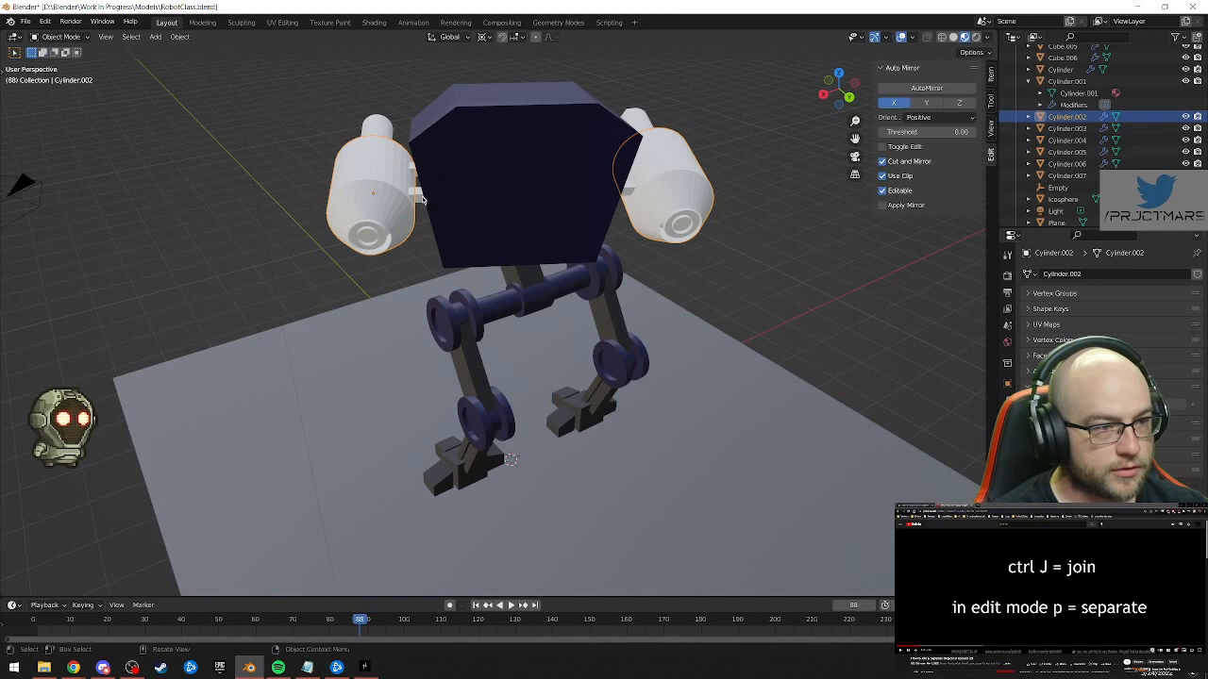
left_click(422, 200)
left_click(416, 200)
middle_click_drag(423, 228, 316, 228)
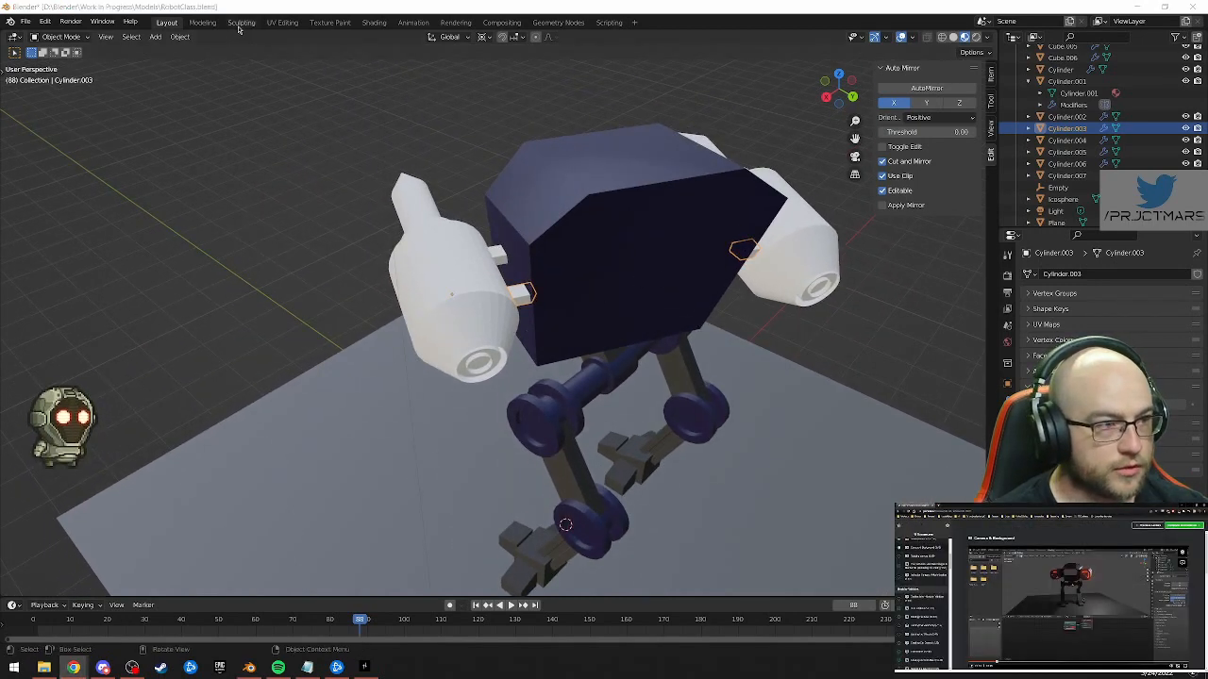
In the Shading workspace, add the upper peg and cannon shell to the selection, with the dark foot block as the active object
left_click(373, 23)
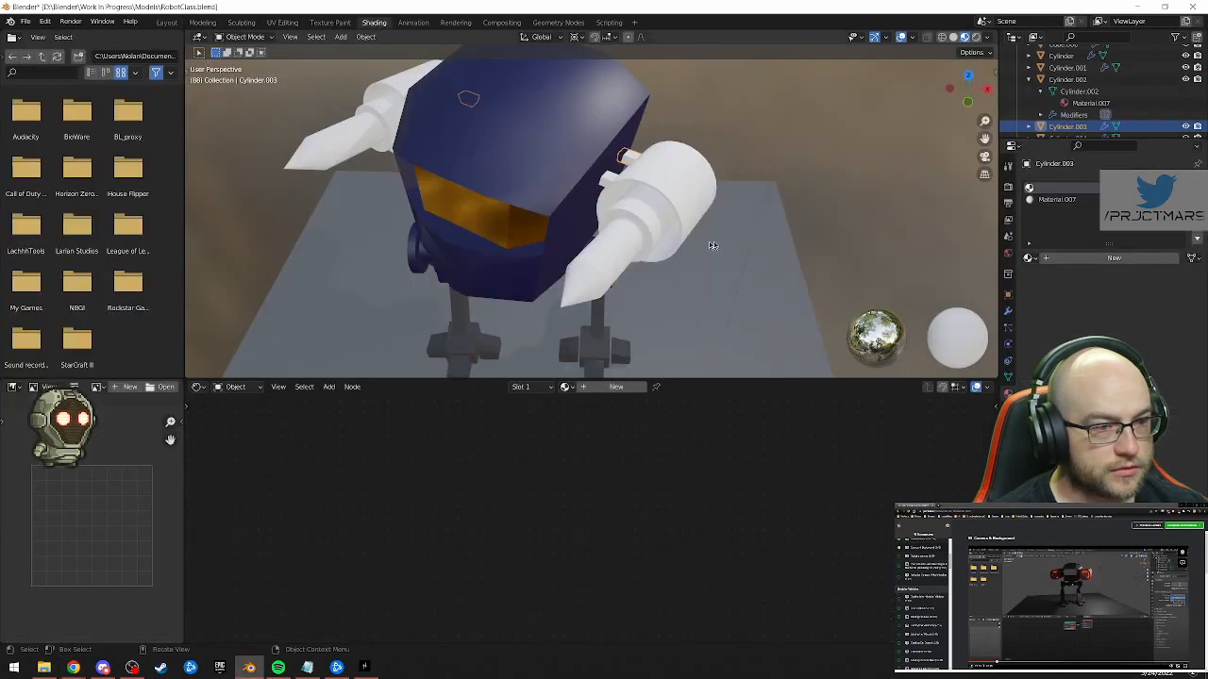
middle_click_drag(807, 247, 620, 277)
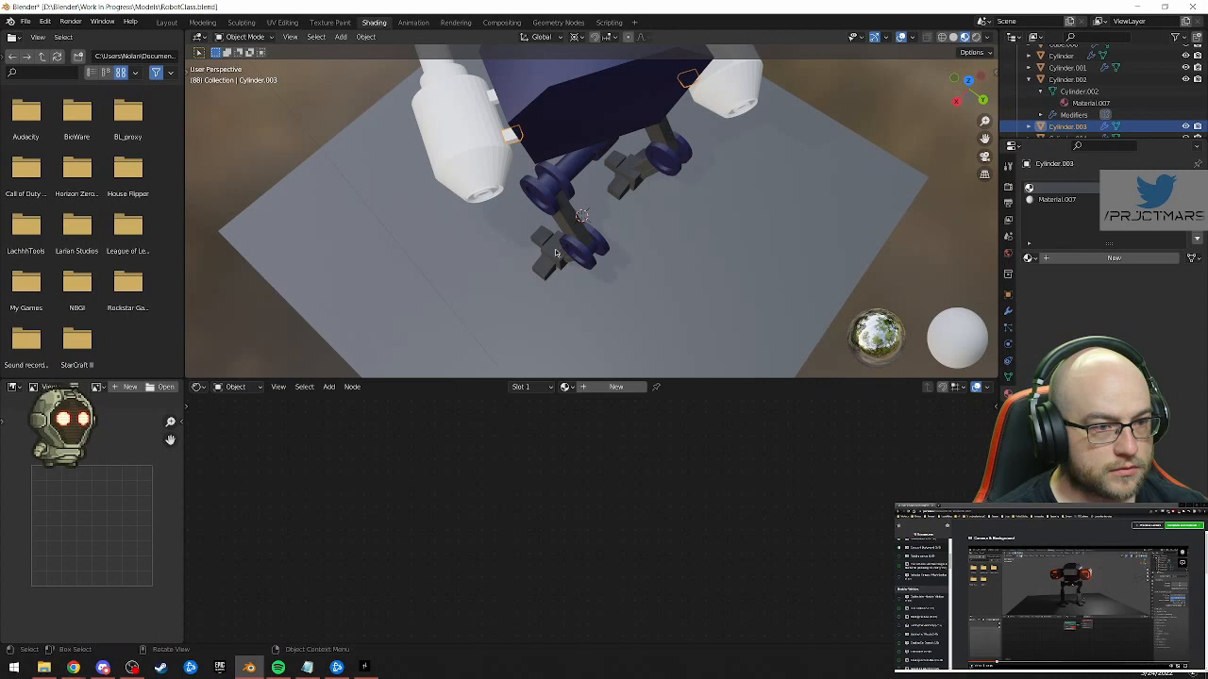
left_click(491, 97, "shift")
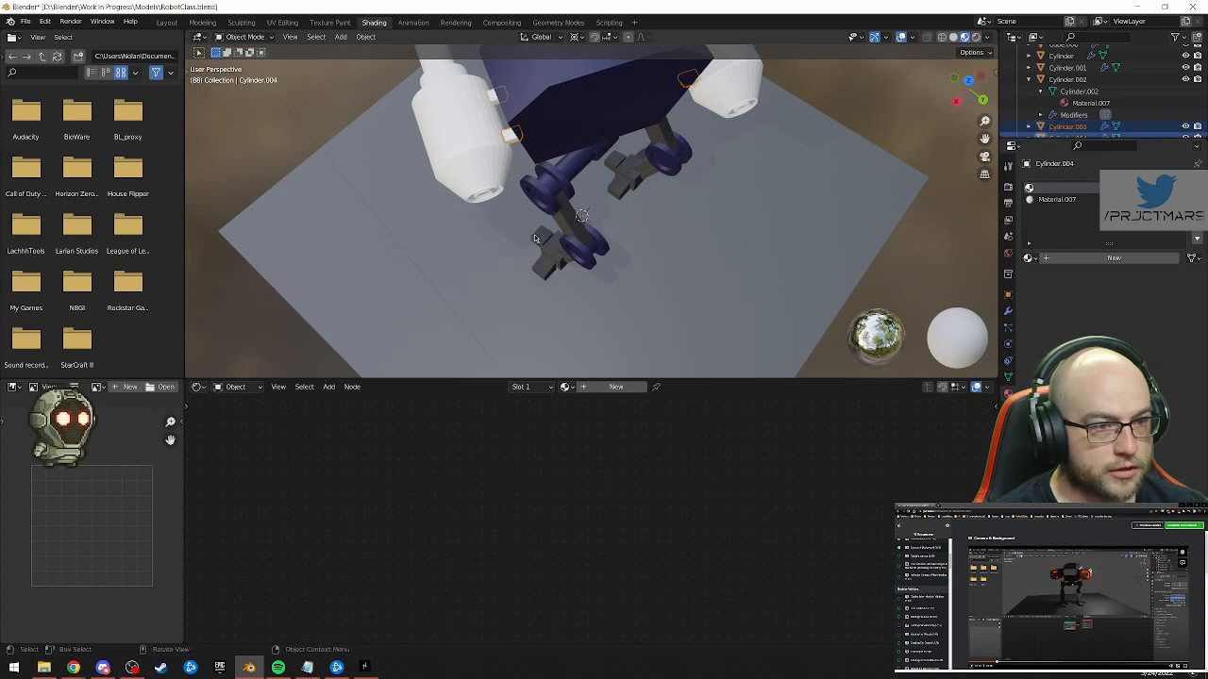
middle_click_drag(535, 238, 669, 269)
left_click(625, 227, "shift")
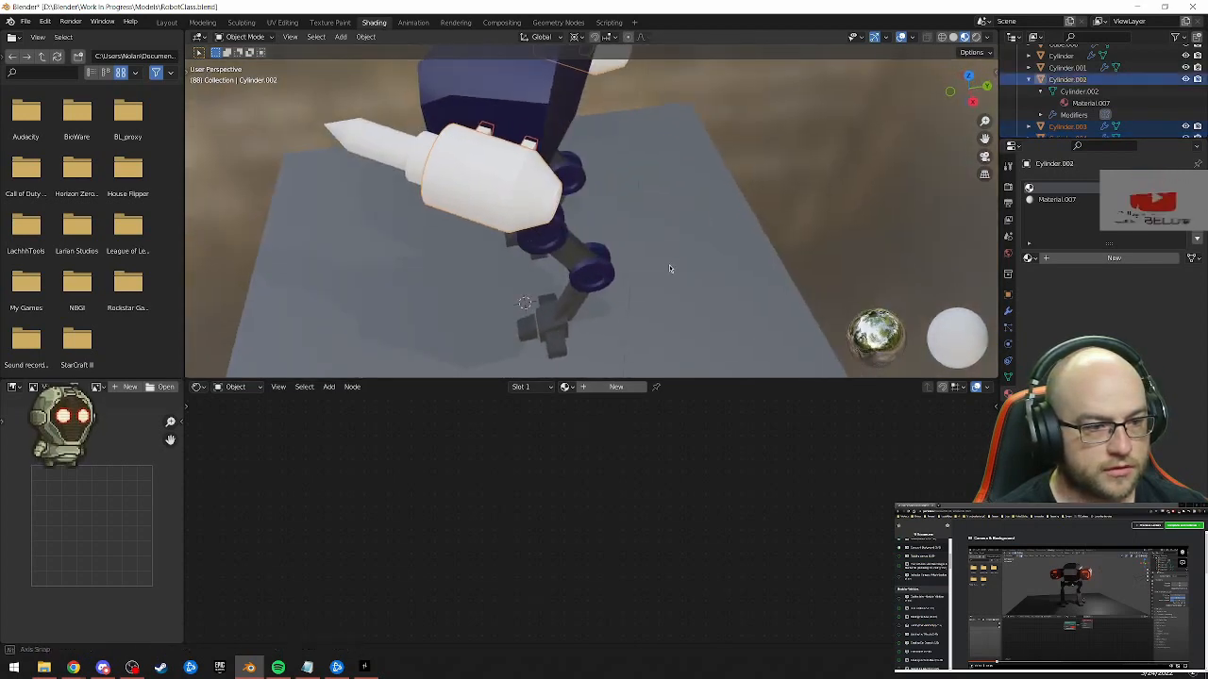
left_click(557, 321, "shift")
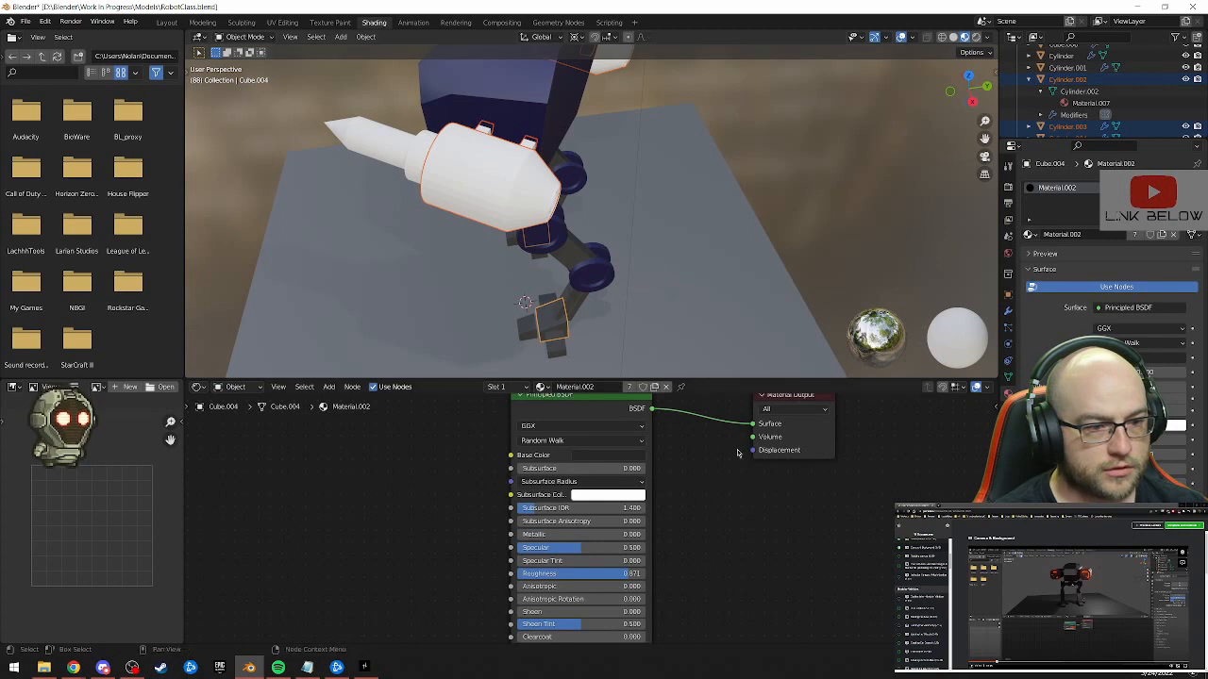
right_click(510, 195)
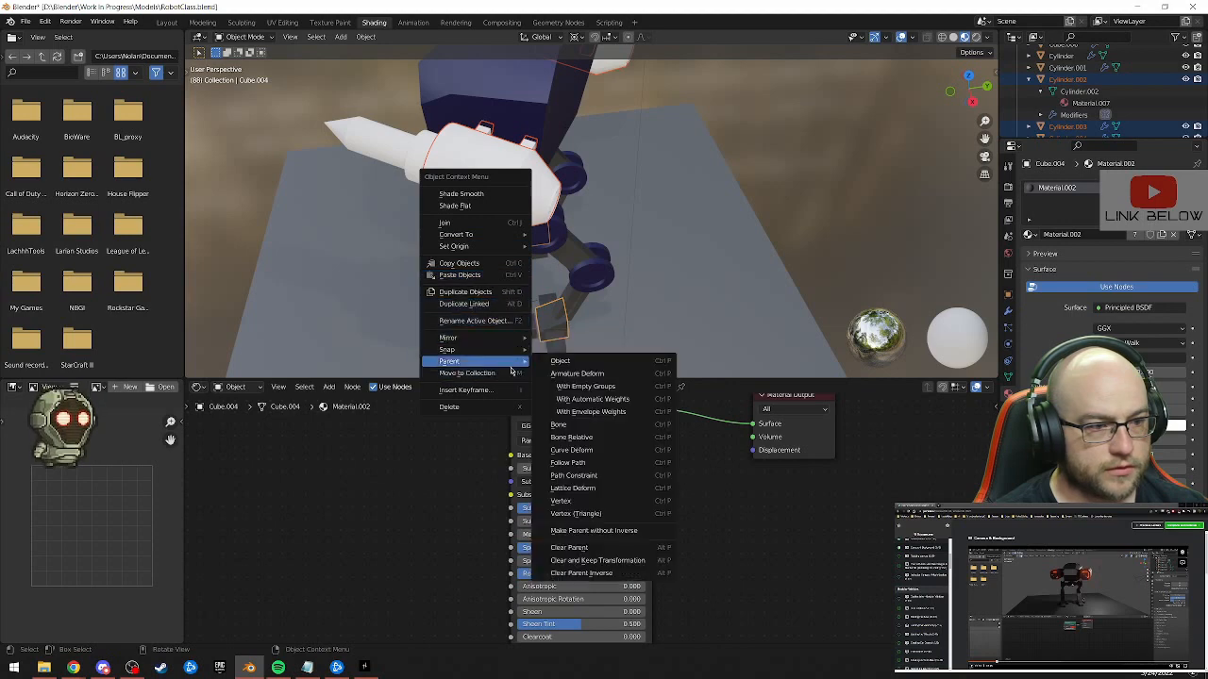
middle_click_drag(669, 331, 695, 302)
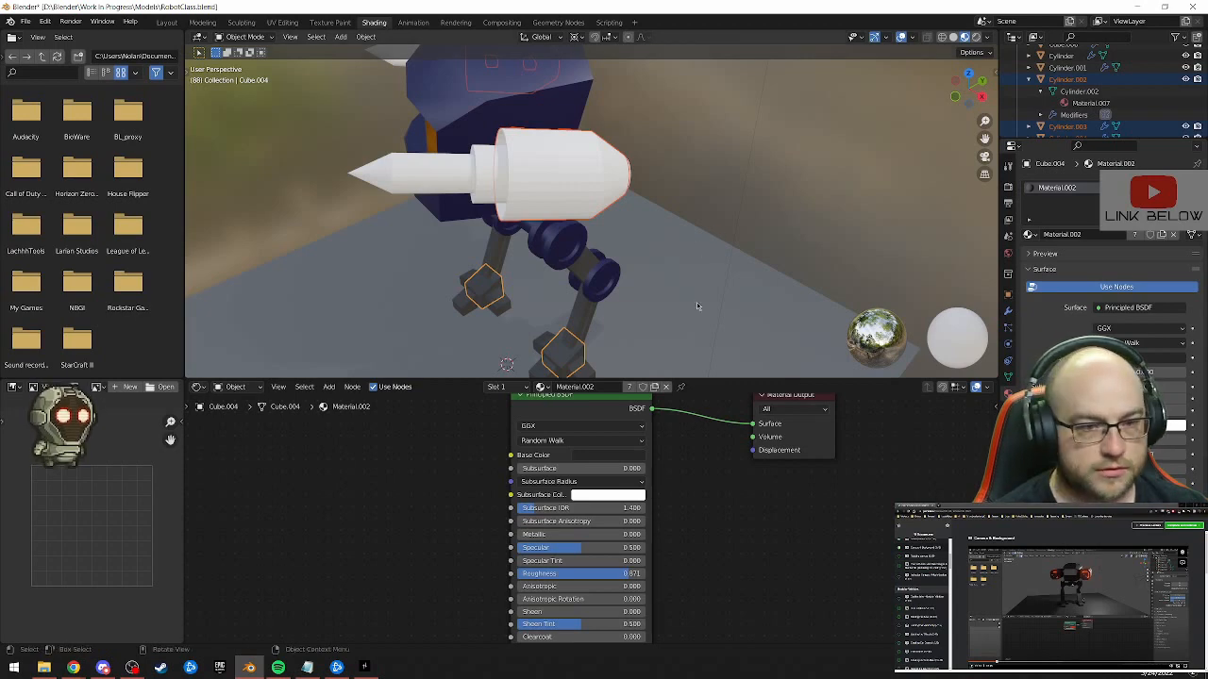
middle_click_drag(696, 302, 752, 270)
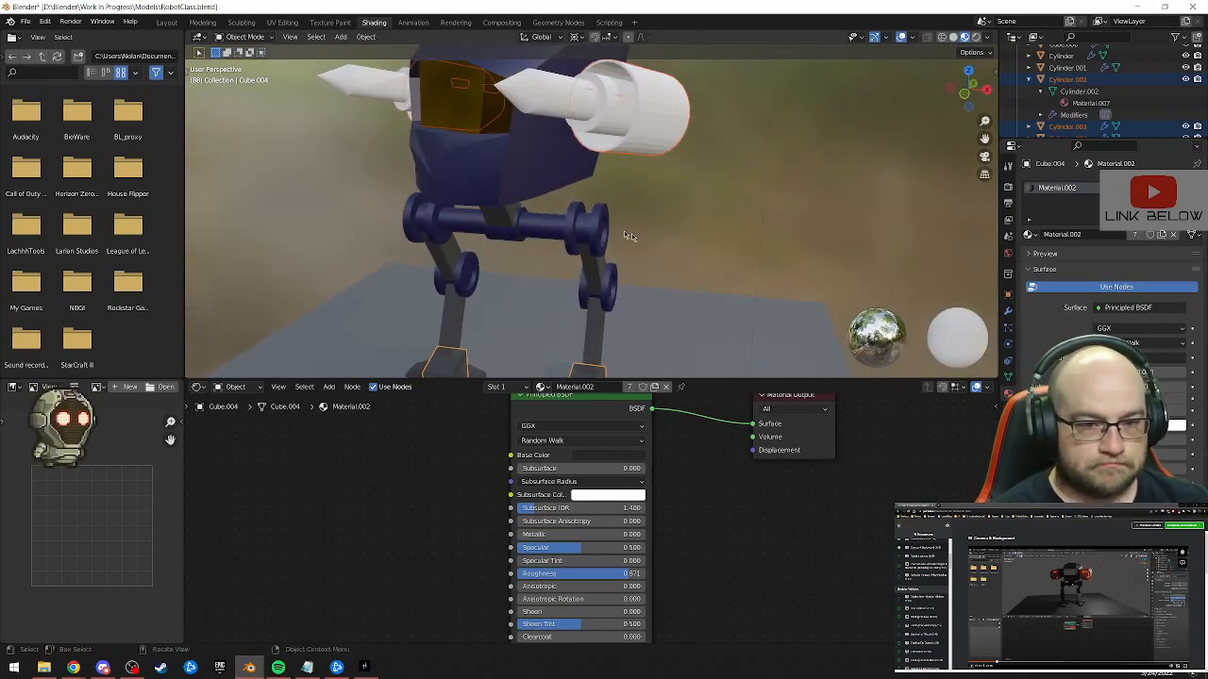
right_click(614, 131)
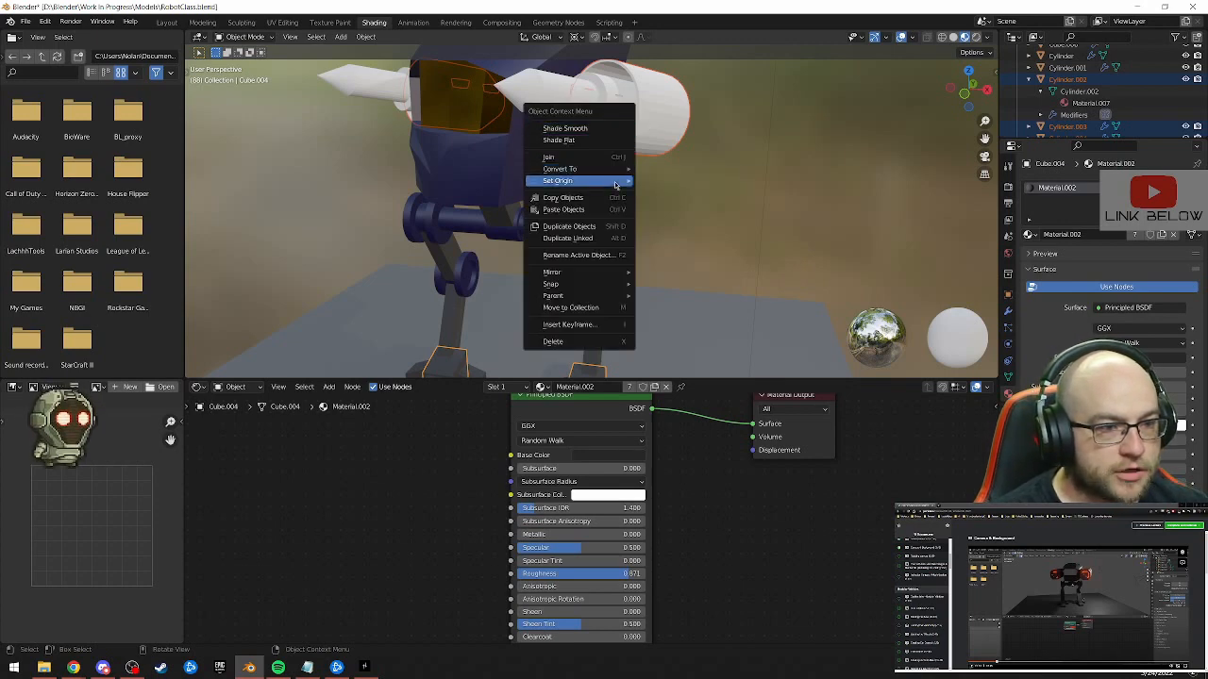
mouse_move(615, 182)
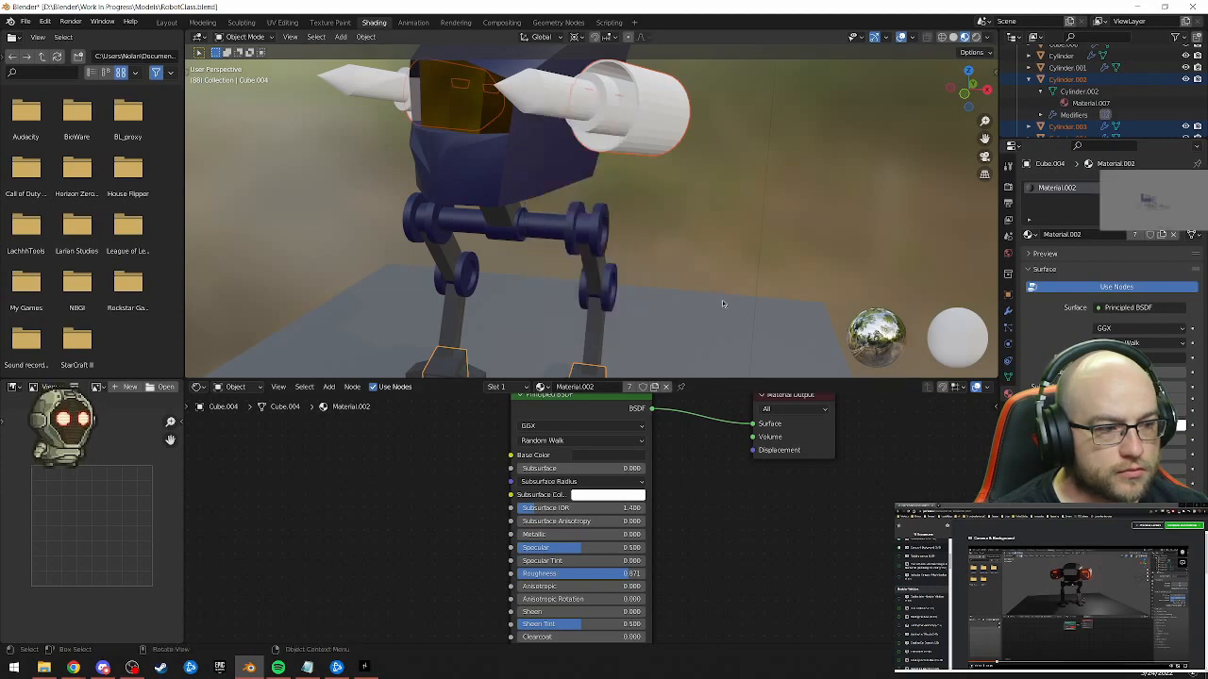
middle_click_drag(723, 305, 702, 298)
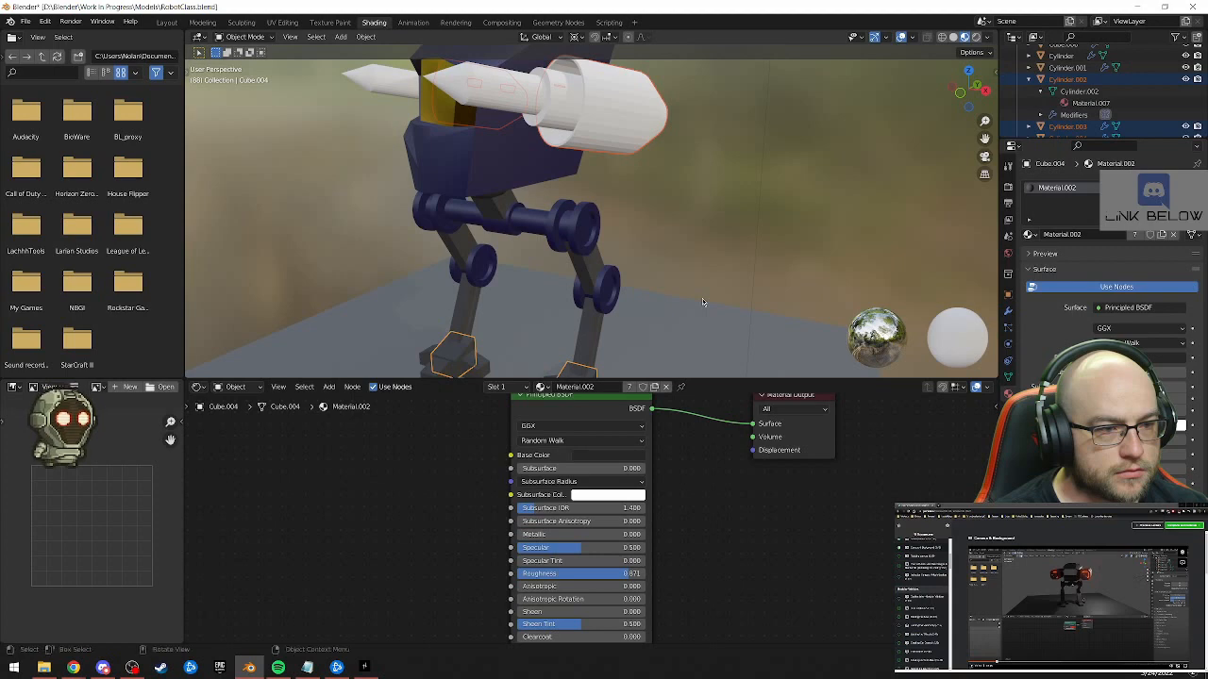
Link the foot block's Material.002 to the selected cannon shell and connecting pegs
scroll(702, 298, "down", 3)
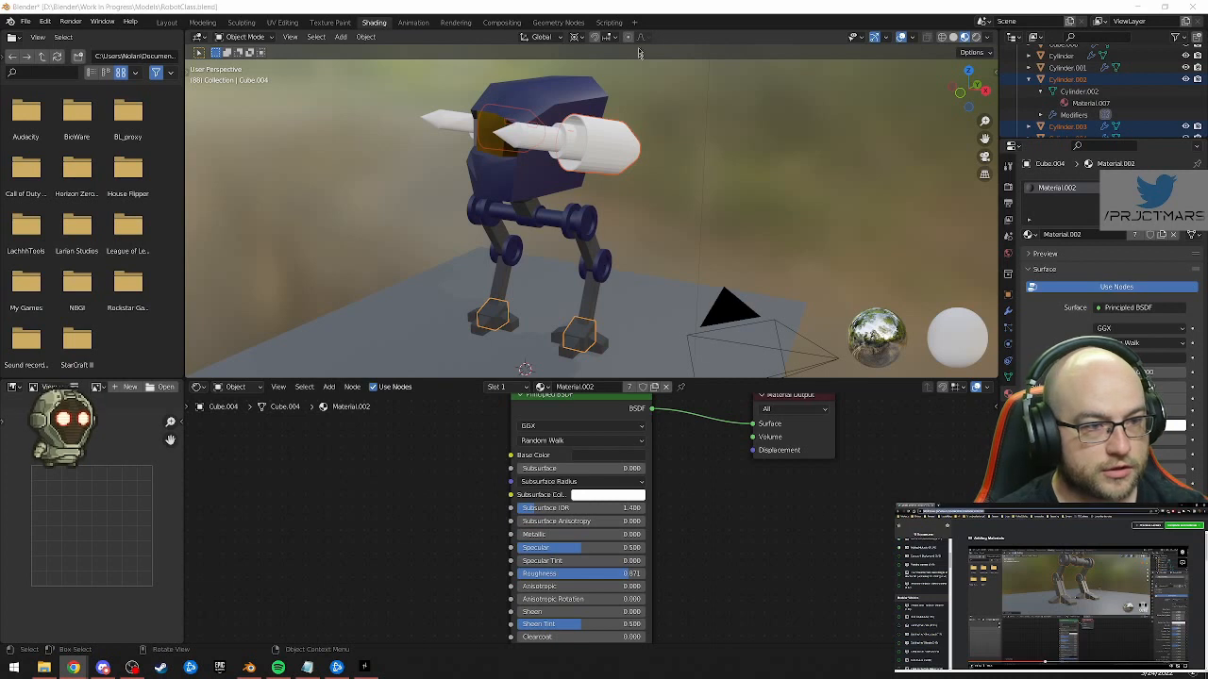
key("ctrl+l")
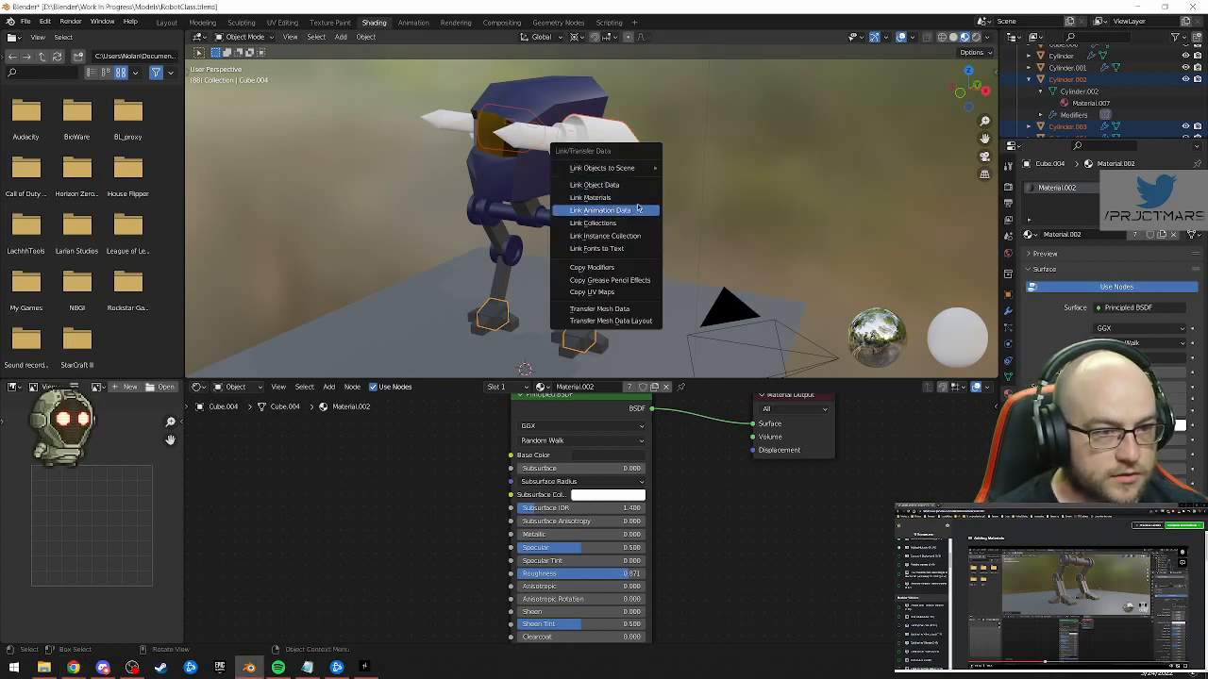
left_click(637, 199)
Select the white inner cylinder sitting inside the dark arm cannon shell
middle_click_drag(681, 225, 577, 241)
scroll(524, 184, "up", 4)
middle_click_drag(524, 181, 702, 262)
scroll(698, 183, "down", 3)
scroll(604, 249, "up", 5)
scroll(702, 261, "up", 6)
middle_click_drag(828, 323, 744, 250)
left_click(743, 250)
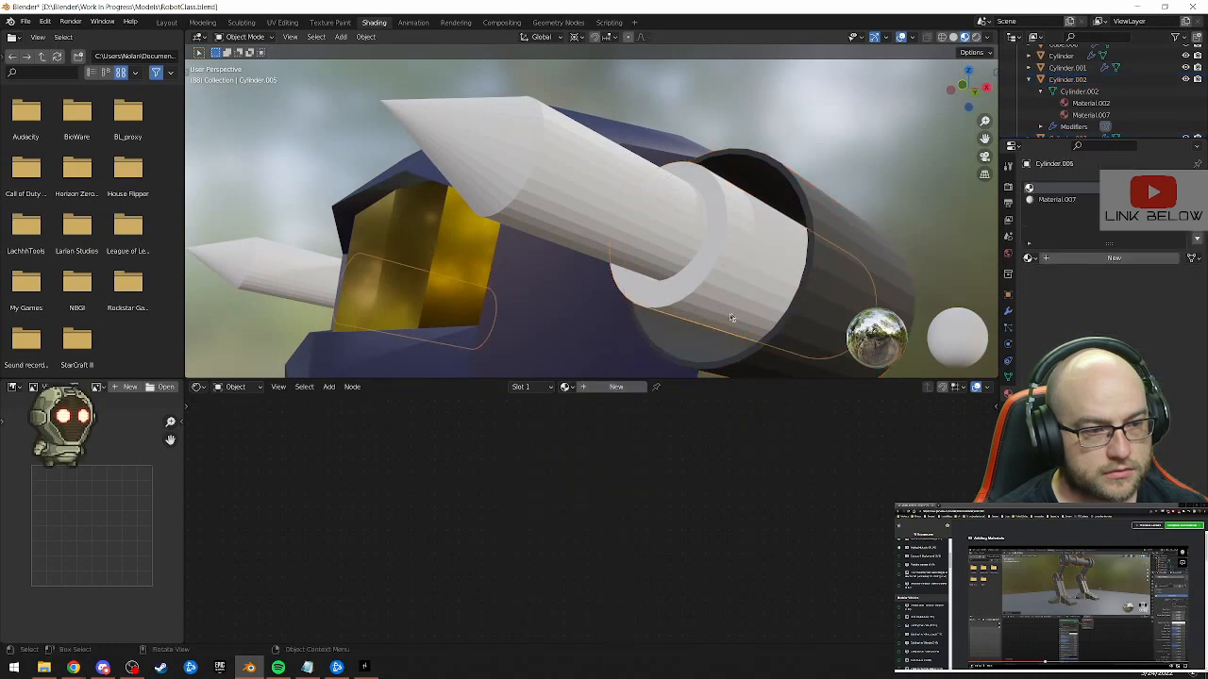
middle_click_drag(689, 300, 695, 326)
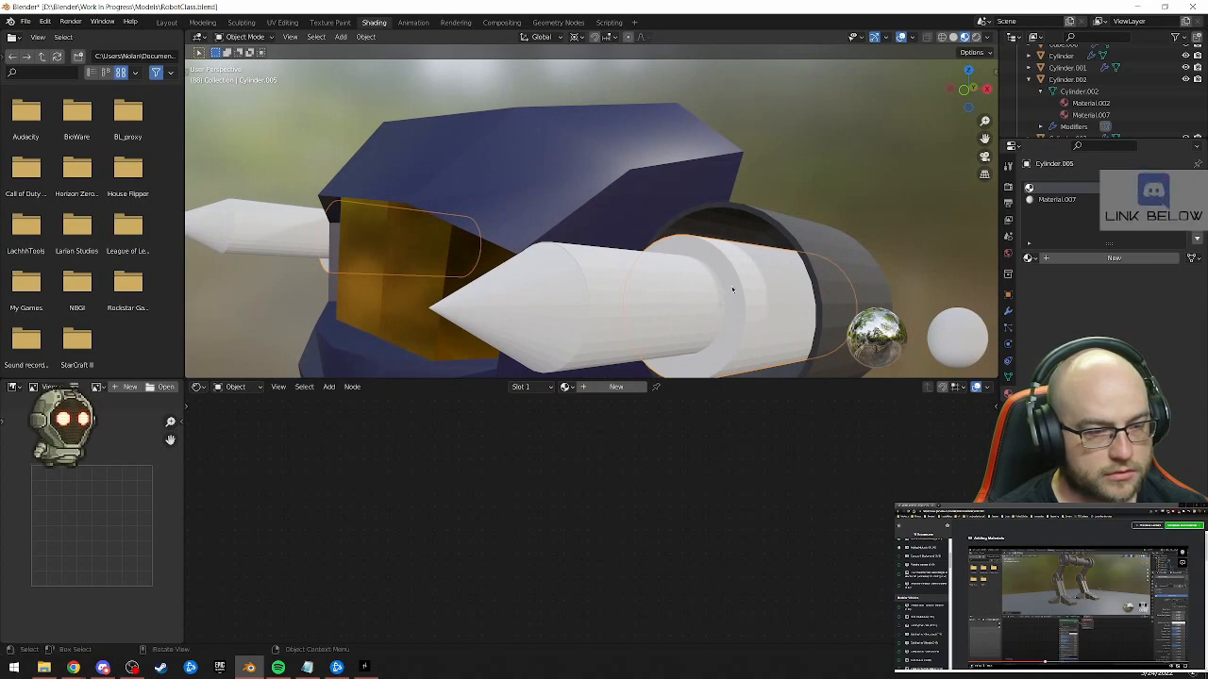
Enter Edit Mode on the inner cylinder with face selection and select the ring of faces at its front end
key("Tab")
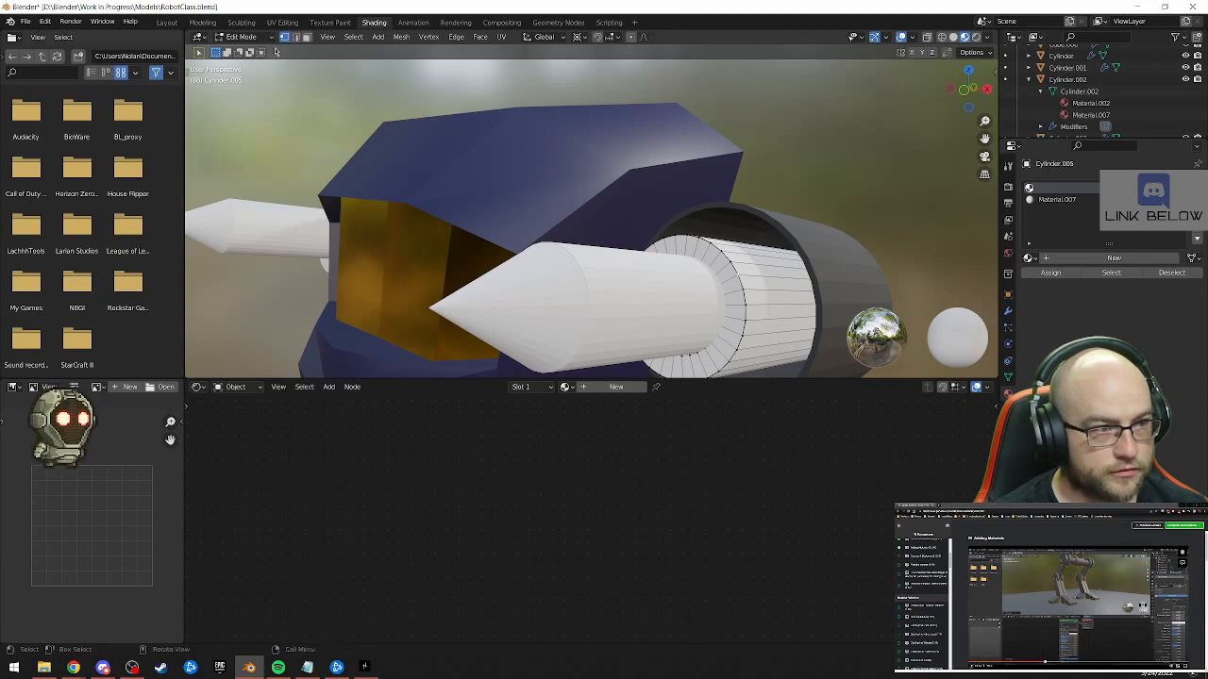
left_click(306, 36)
left_click(740, 279, "shift")
left_click(724, 267)
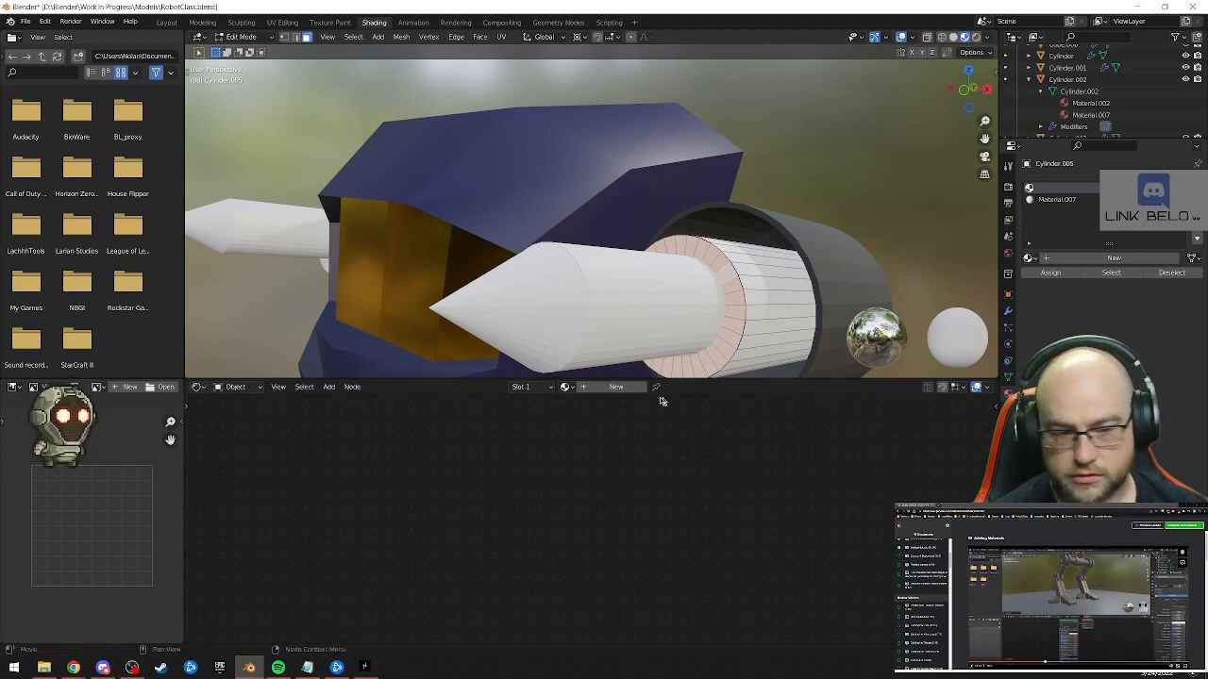
Create a new material for the inner cylinder and delete its Principled BSDF node
left_click(595, 387)
middle_click_drag(764, 498, 740, 543)
right_click(669, 444)
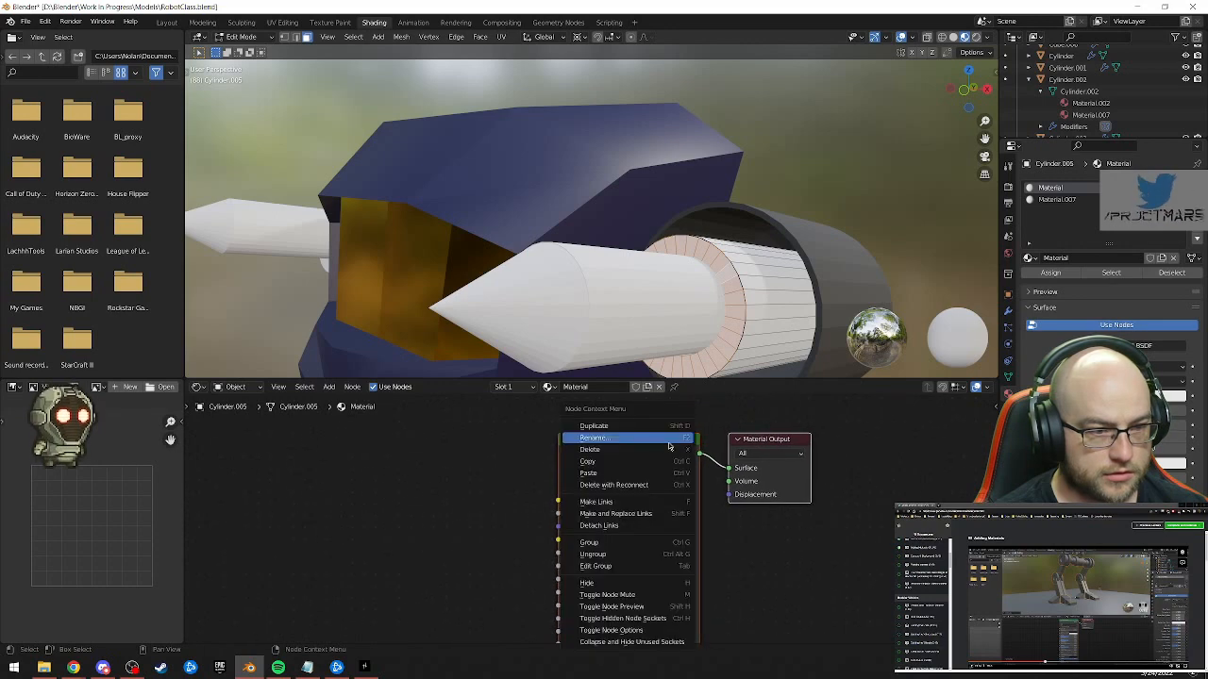
key("Escape")
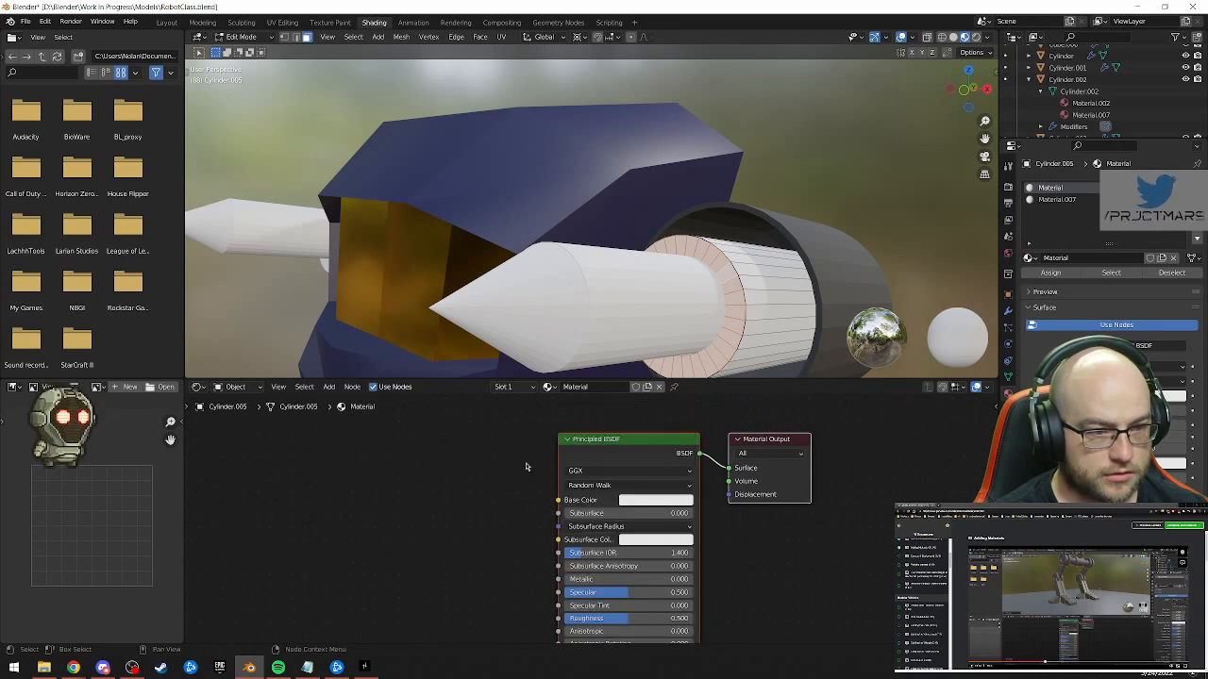
key("x")
right_click(605, 454)
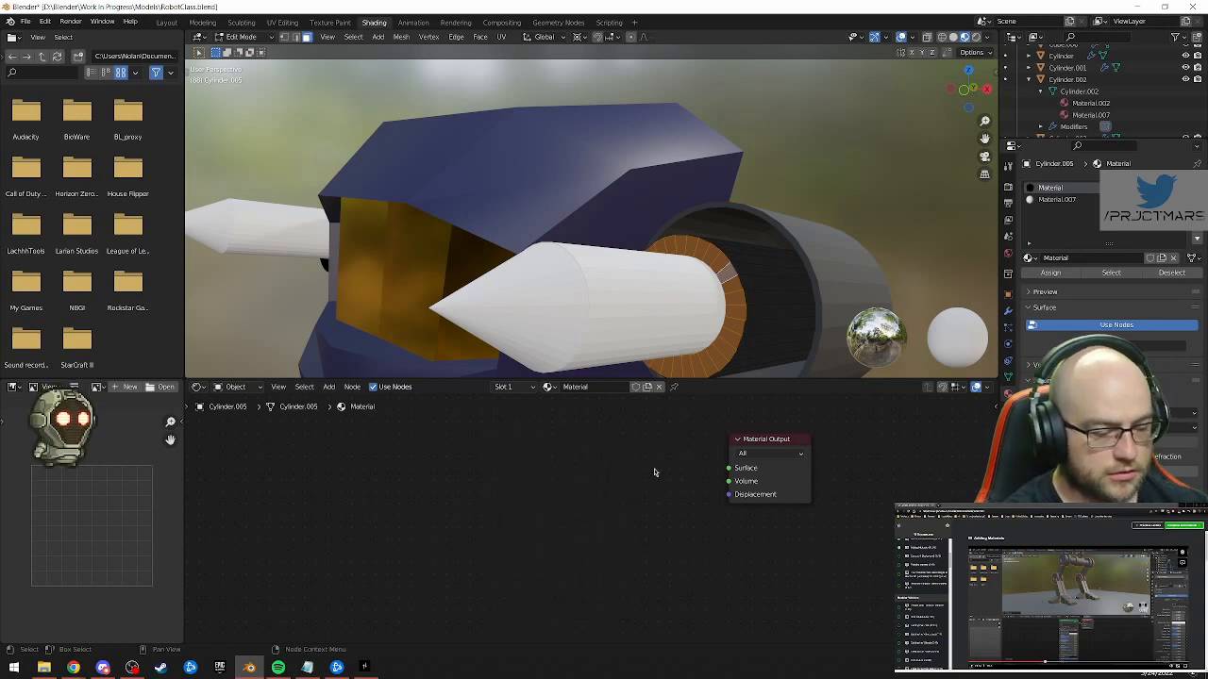
key("ctrl+f")
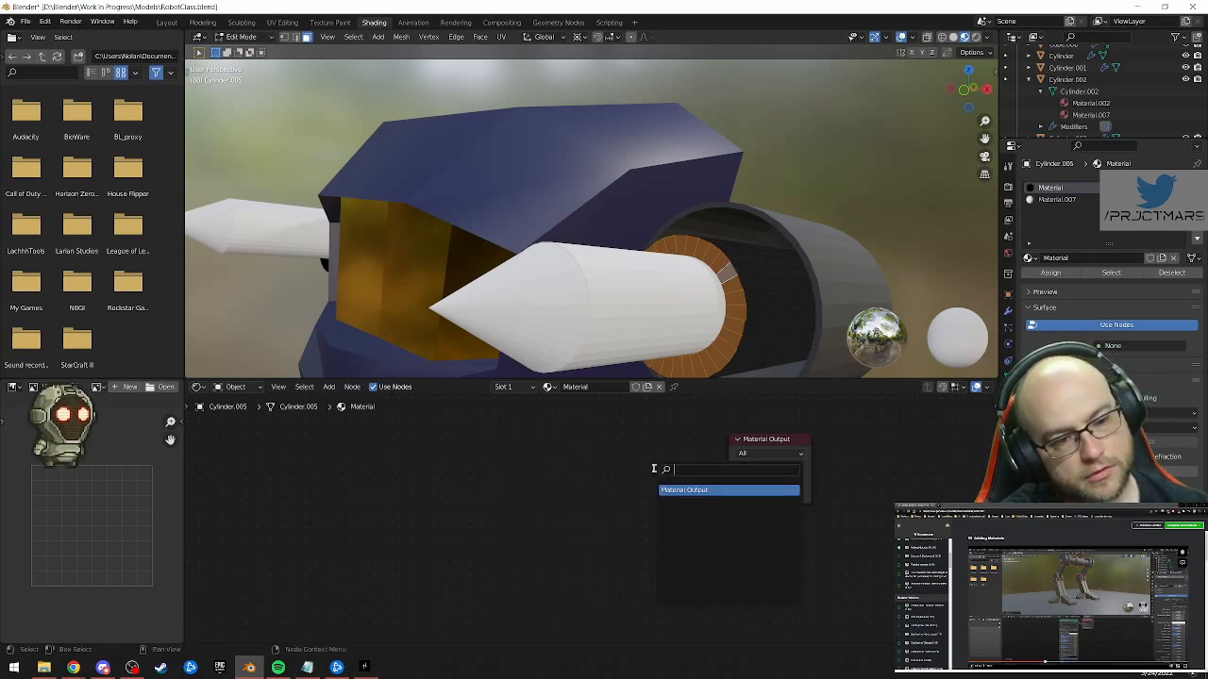
type("em")
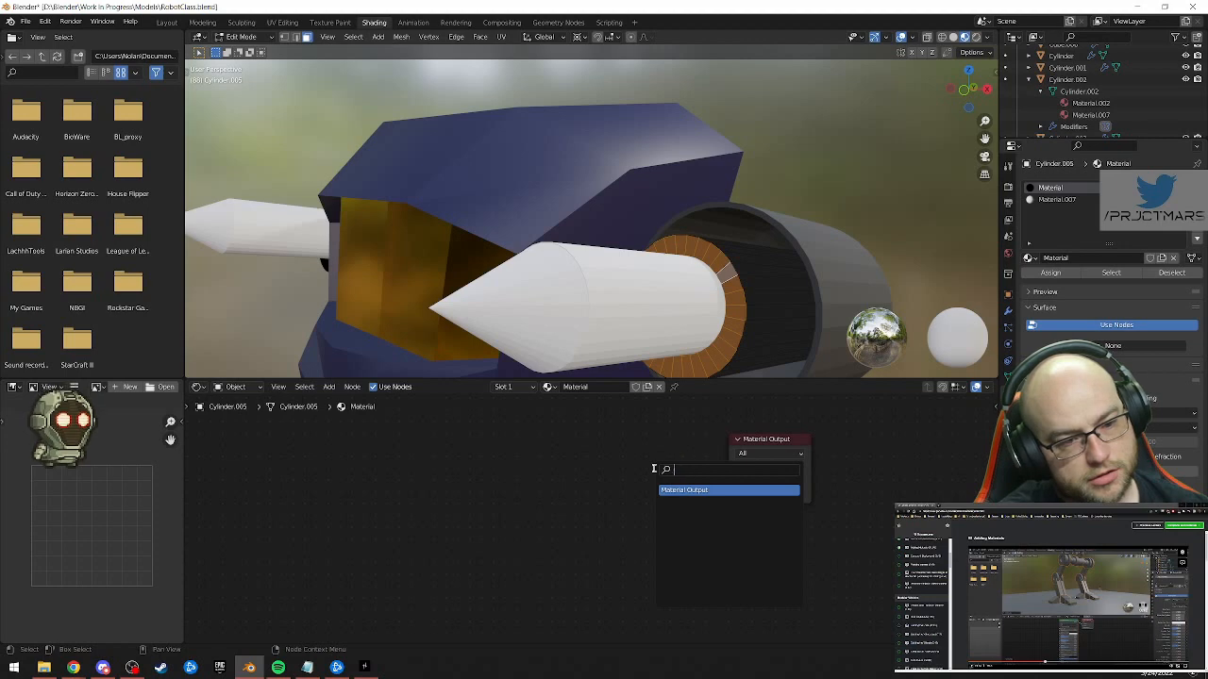
key("Escape")
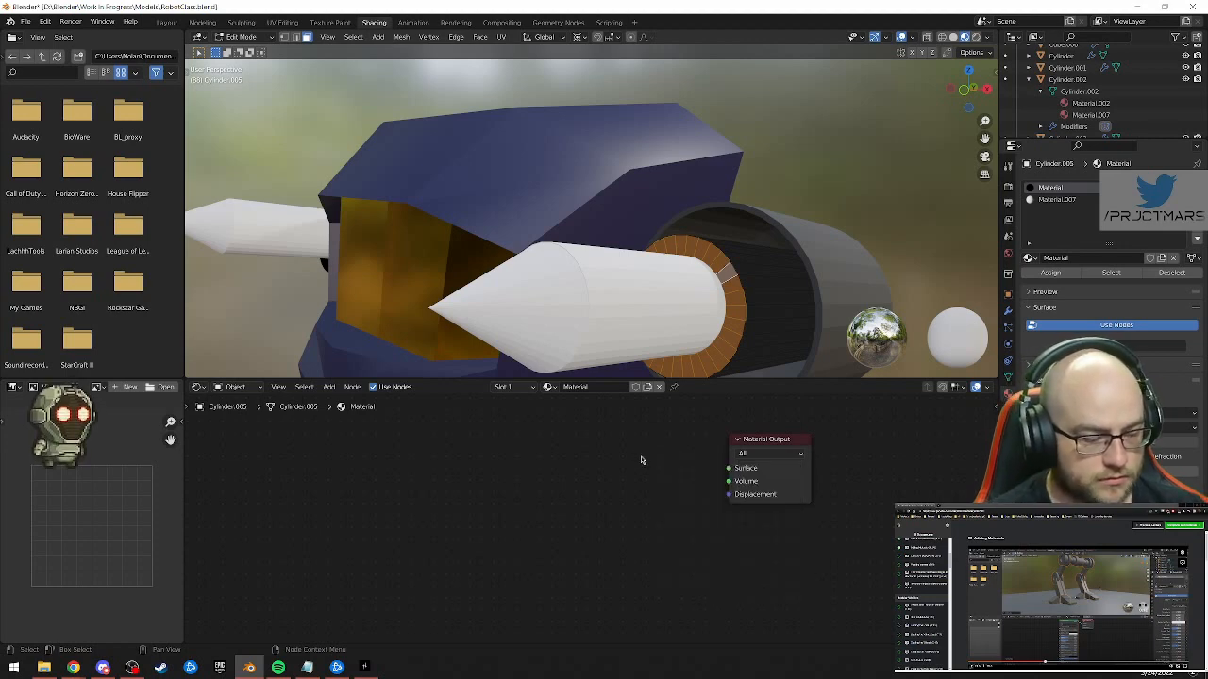
key("shift+a")
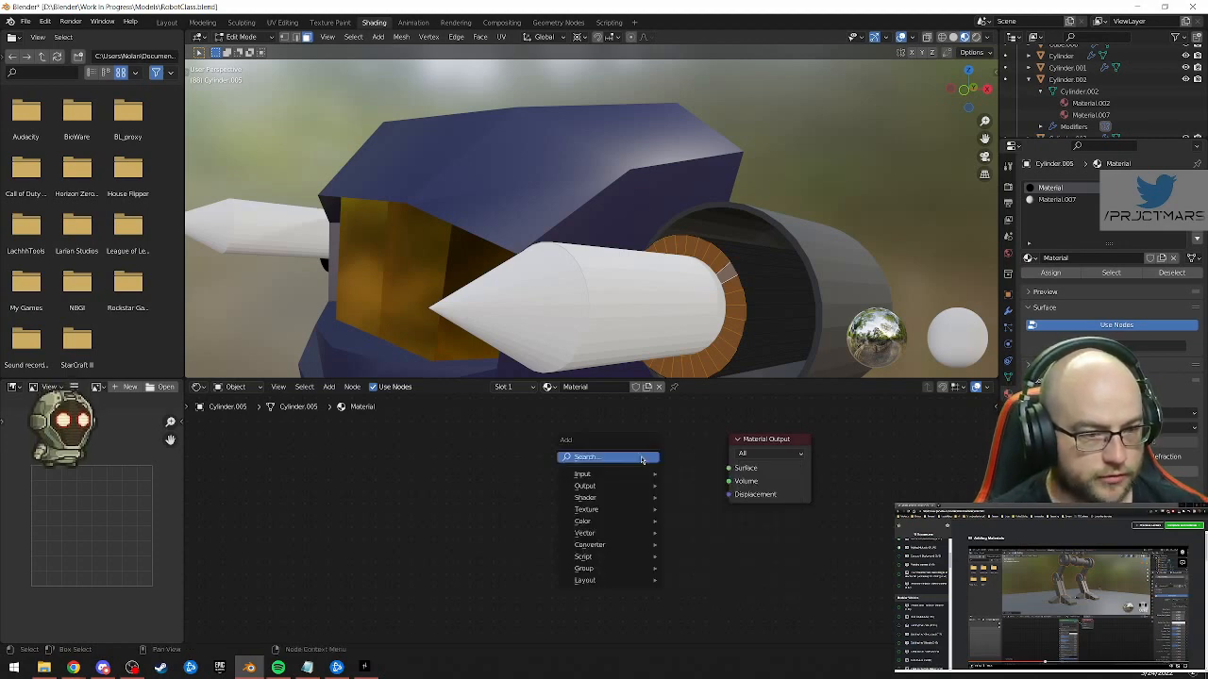
key("Escape")
key("shift+s")
key("Escape")
Add an Emission shader node and connect its output to the Surface input of the Material Output
key("shift+a")
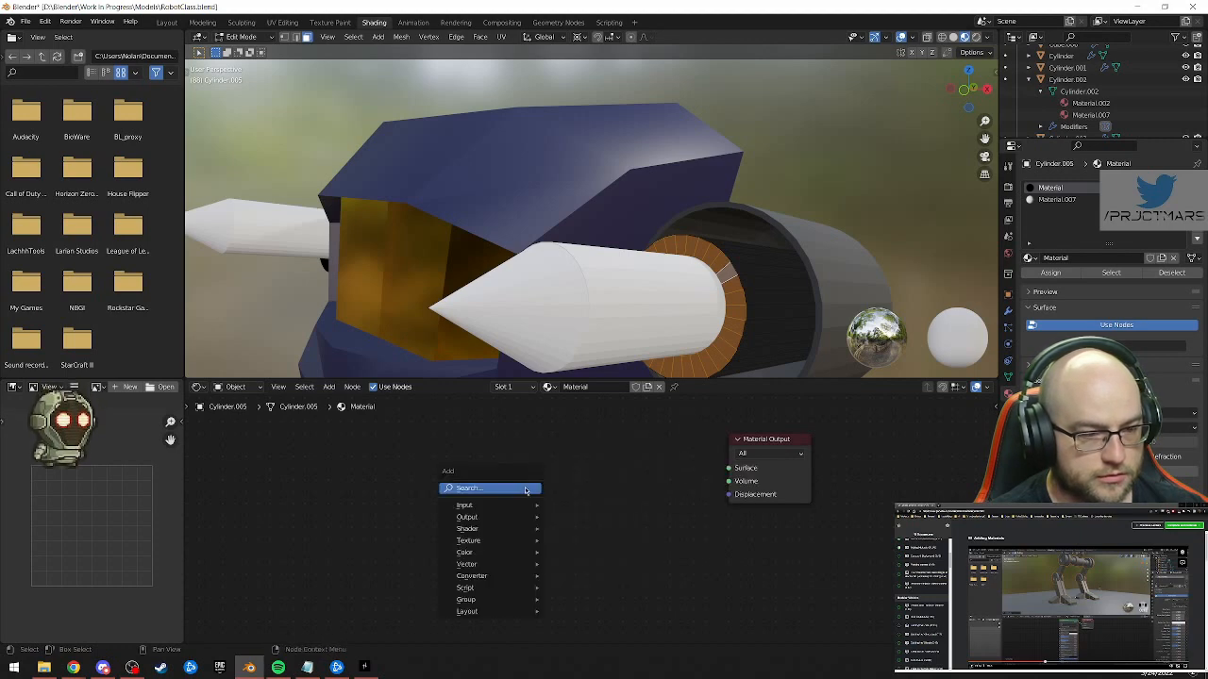
left_click(525, 489)
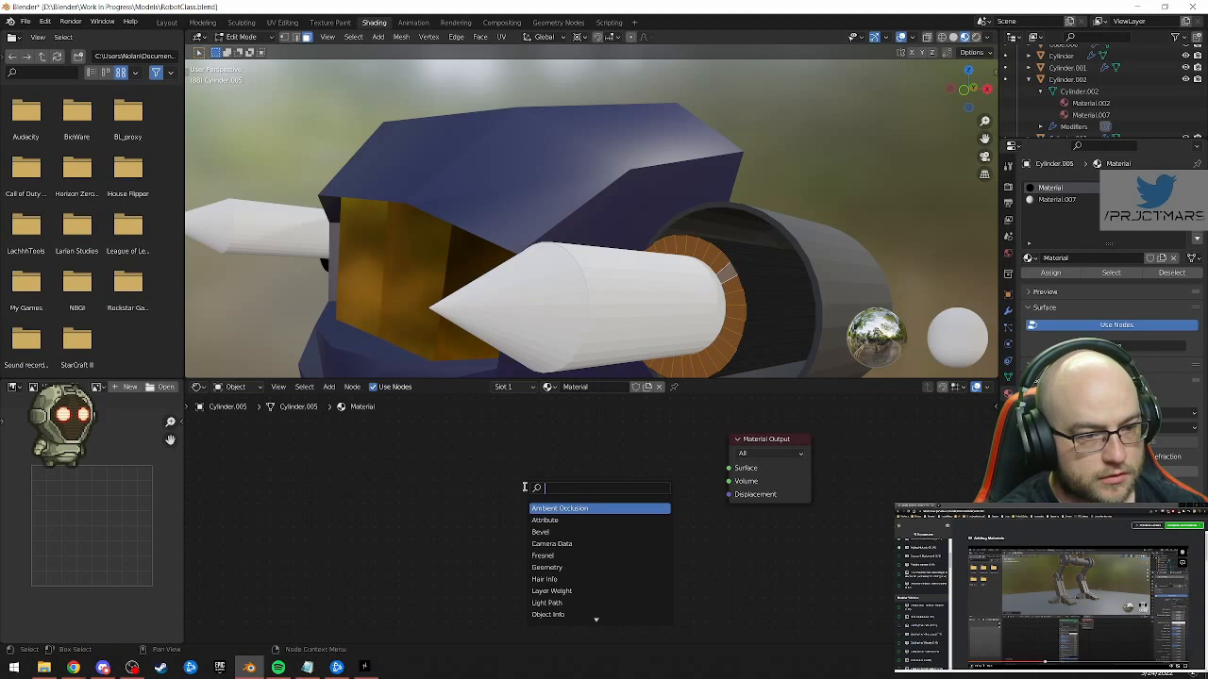
type("em")
key("Return")
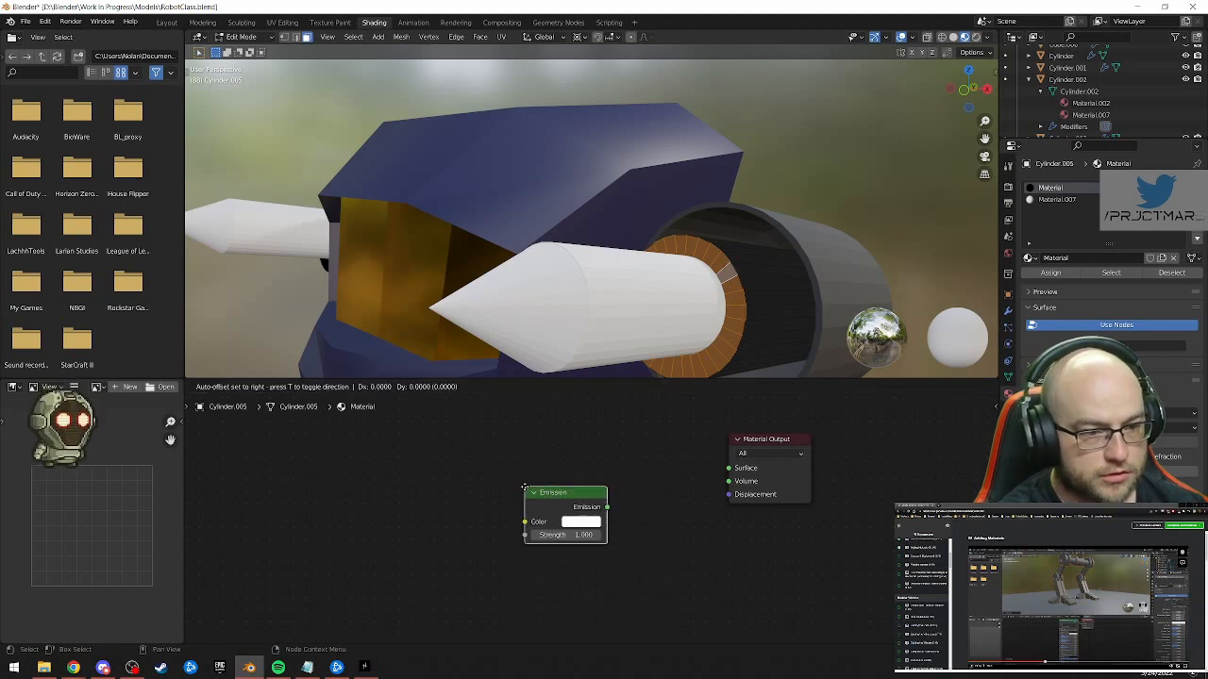
left_click(623, 477)
left_click(651, 487)
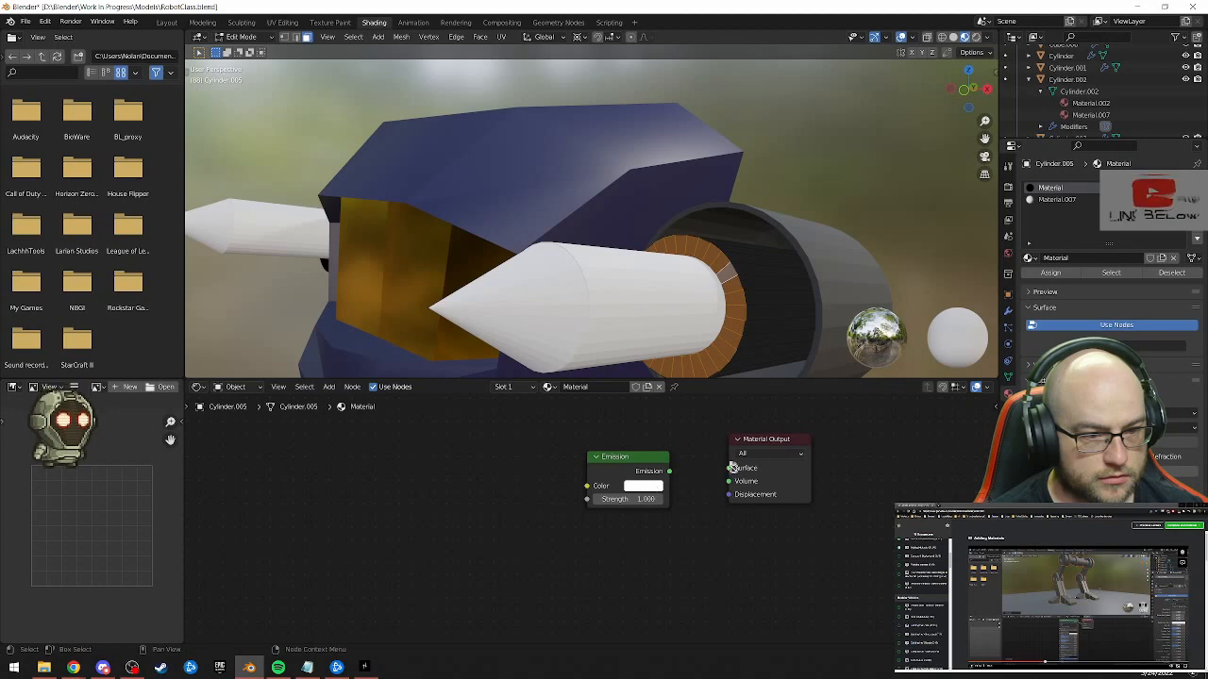
left_click_drag(670, 472, 734, 470)
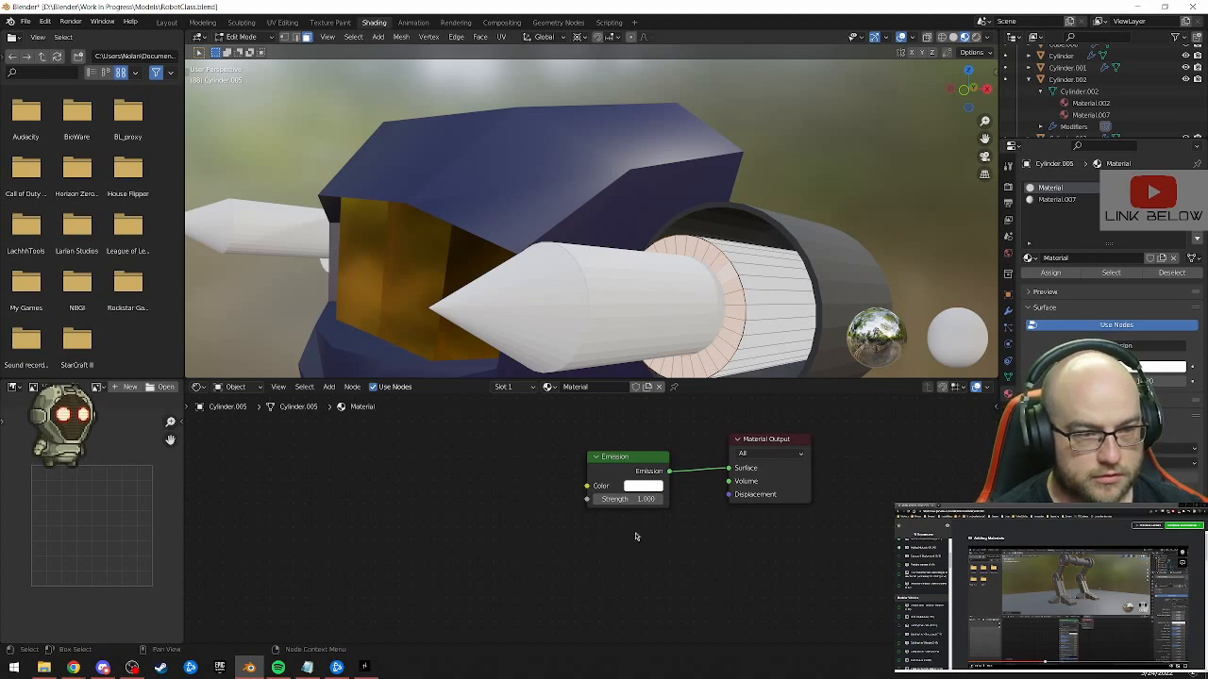
Set the Emission color to a darkened orange-red with hue 0.011, saturation 1.000 and value 0.434
left_click(645, 484)
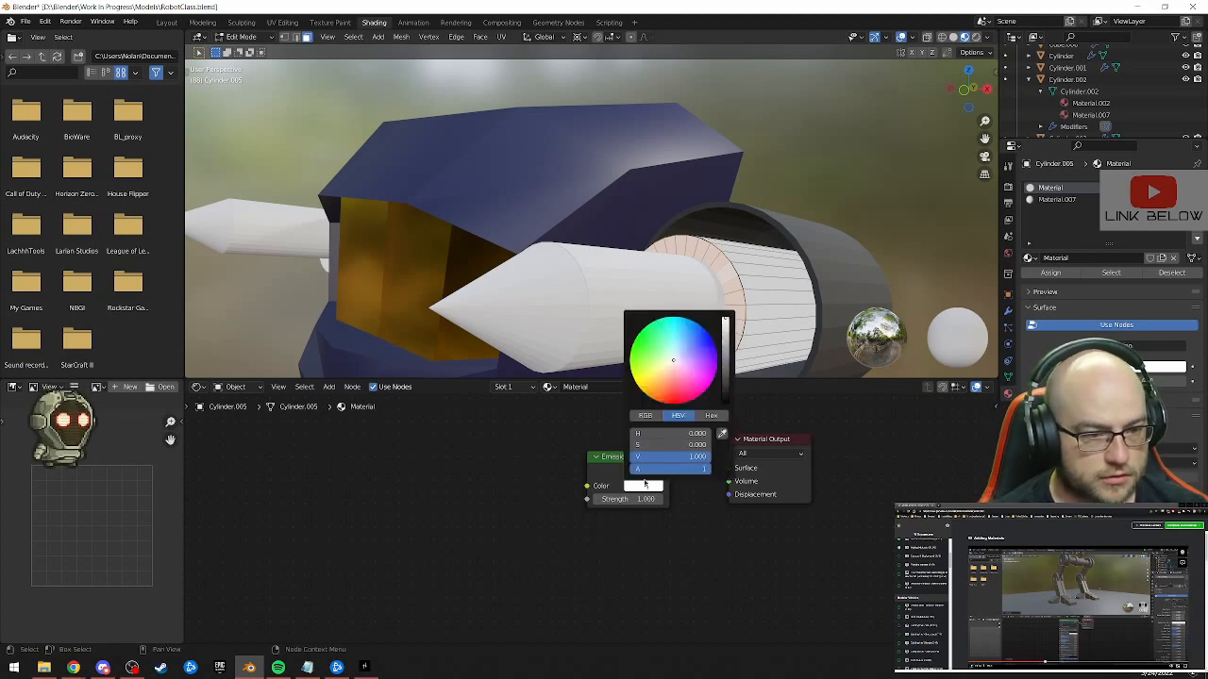
left_click_drag(674, 362, 659, 401)
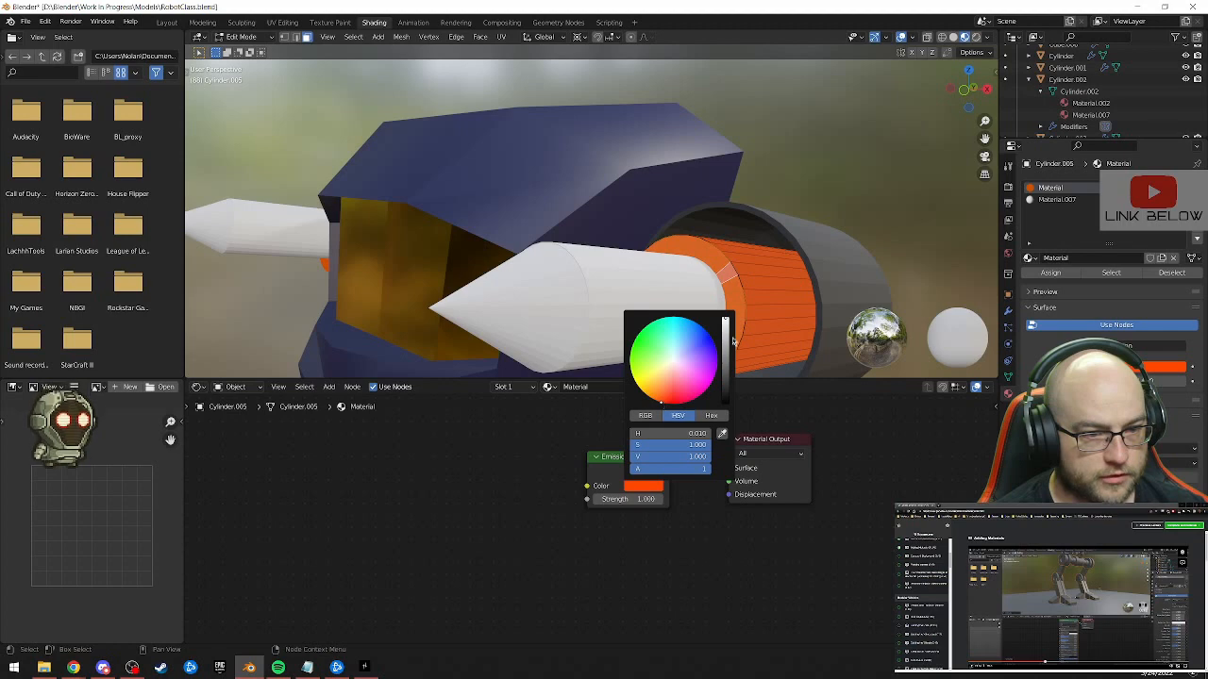
mouse_move(727, 330)
left_mouse_down()
mouse_move(724, 376)
mouse_move(724, 319)
mouse_move(724, 343)
left_mouse_up()
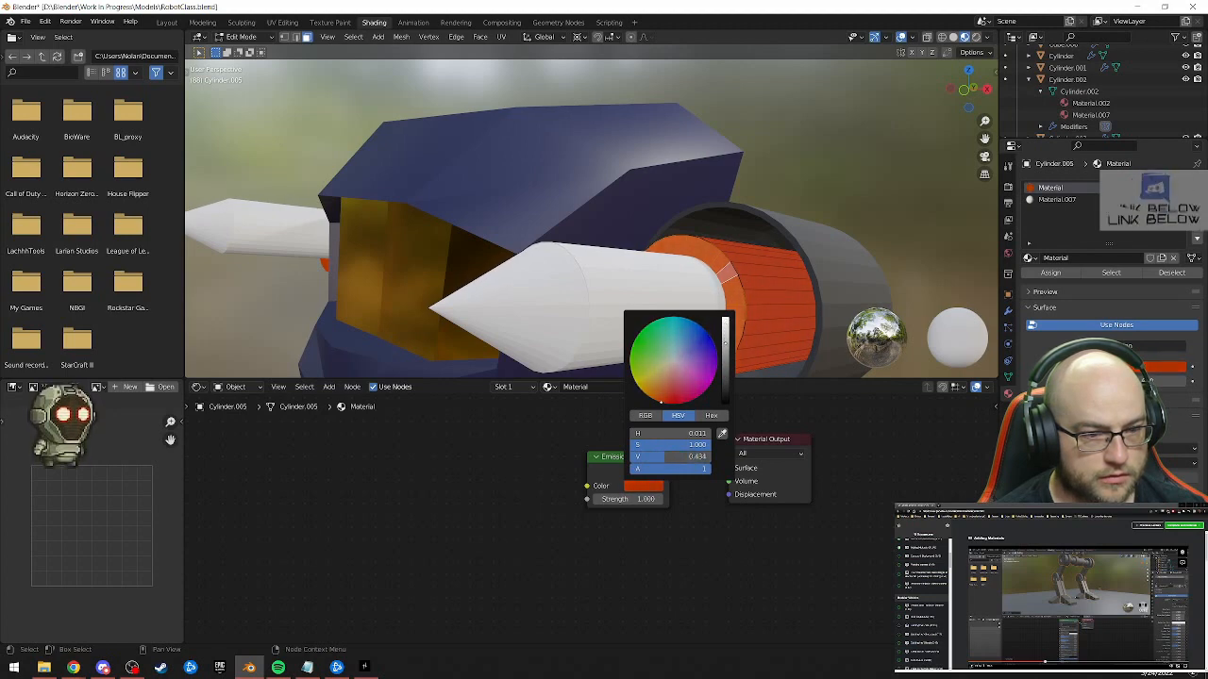
Set the Emission strength to 3.100 and its color to red with hue 0.001, saturation 1.000 and value 0.404
middle_click_drag(459, 572, 443, 593)
mouse_move(624, 522)
left_mouse_down()
mouse_move(689, 522)
mouse_move(624, 521)
left_mouse_up()
left_click(629, 510)
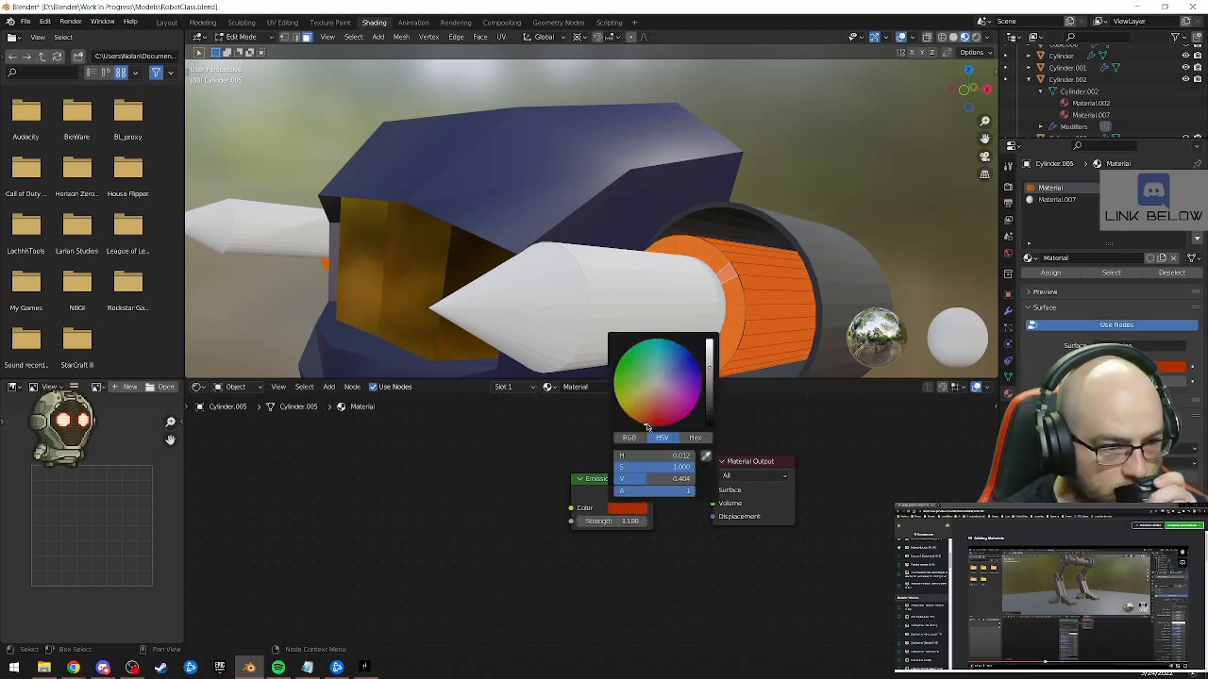
left_click_drag(647, 423, 651, 426)
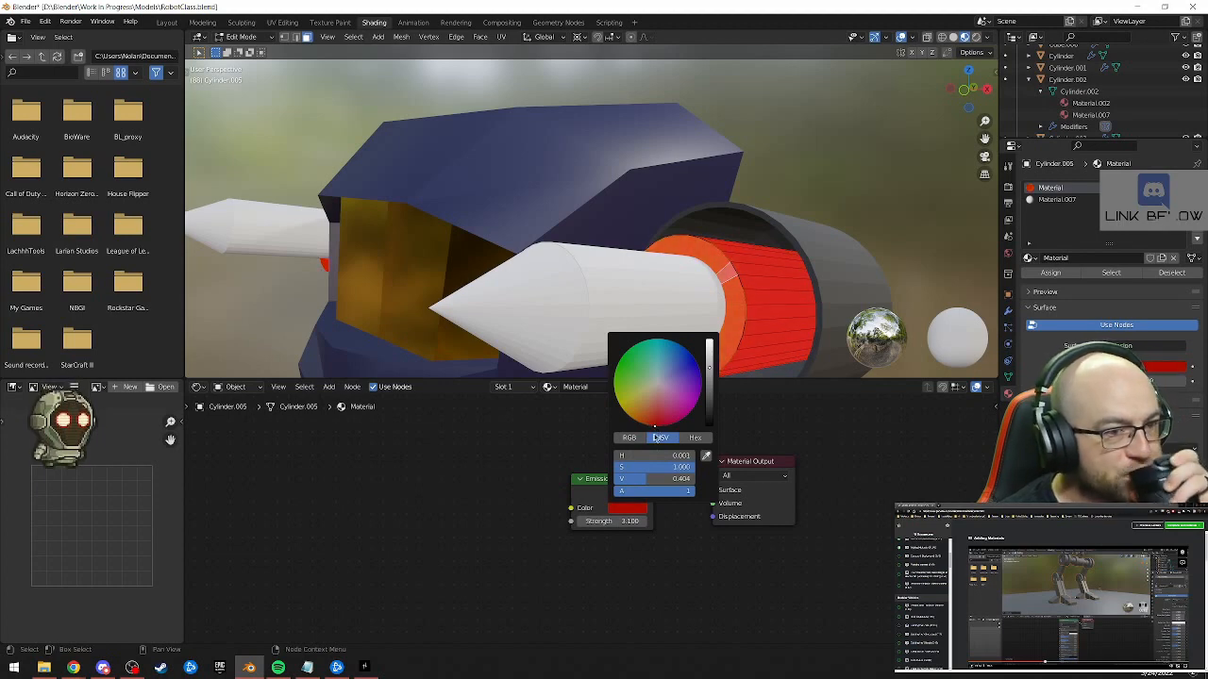
Unlink the new emission material from the inner cylinder's first material slot
mouse_move(907, 241)
middle_mouse_down()
mouse_move(883, 245)
mouse_move(750, 202)
mouse_move(774, 218)
mouse_move(883, 222)
mouse_move(920, 249)
mouse_move(929, 234)
mouse_move(921, 240)
middle_mouse_up()
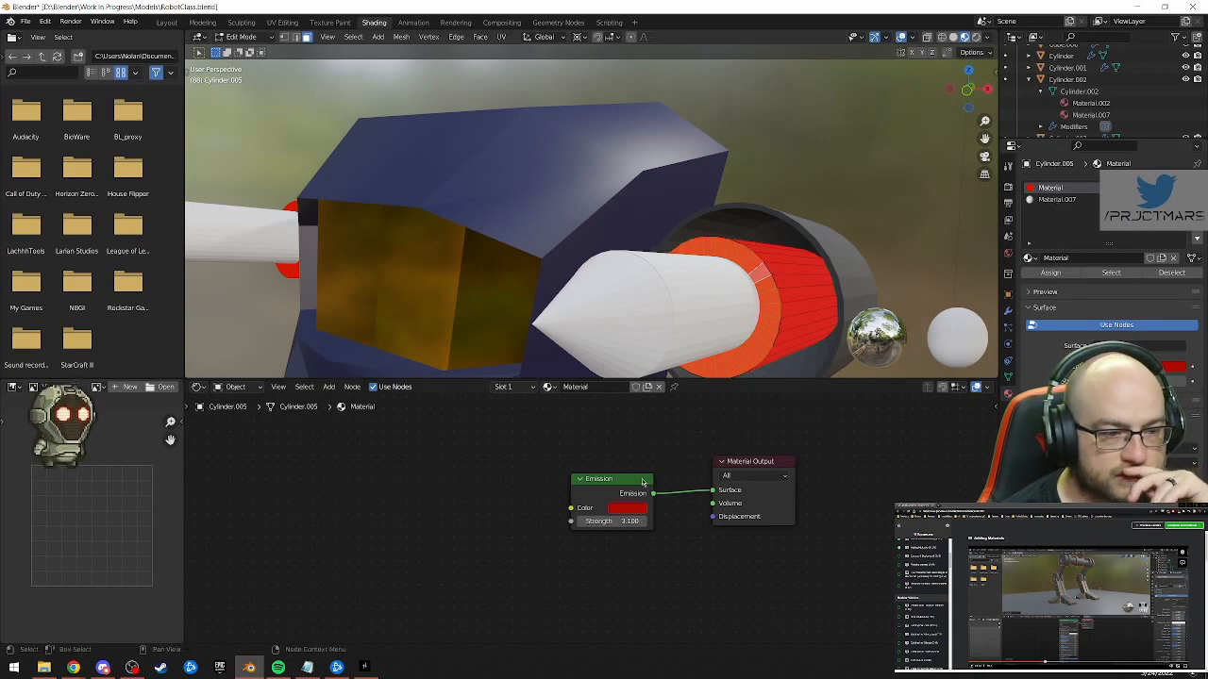
left_click(659, 387)
Leave Edit Mode on the inner cylinder and enter Edit Mode on the cannon part with the recessed circular rear end
middle_click_drag(915, 247, 674, 231)
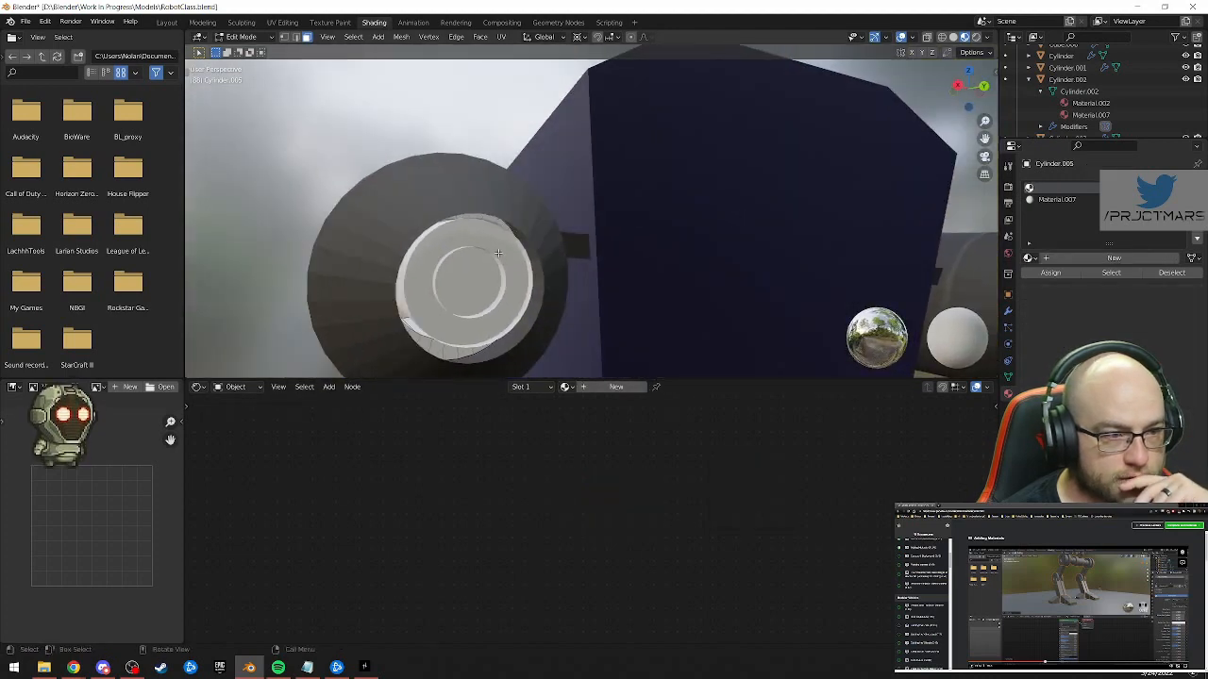
middle_click_drag(578, 325, 618, 335)
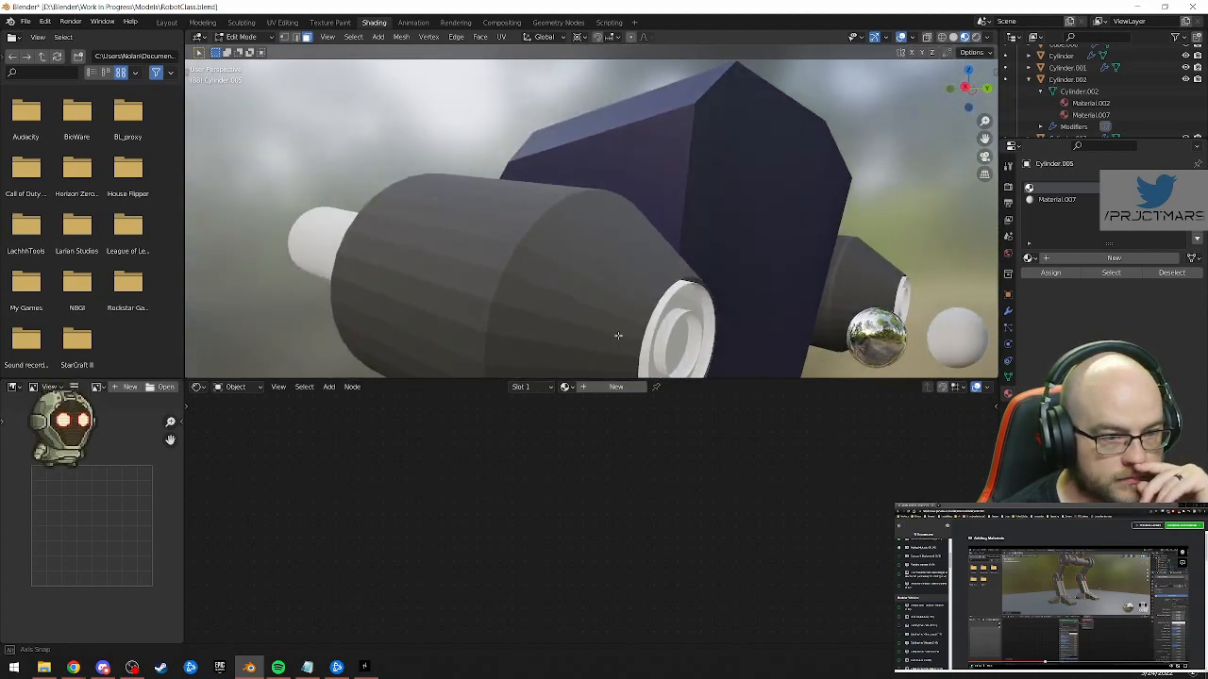
middle_click_drag(618, 335, 603, 330)
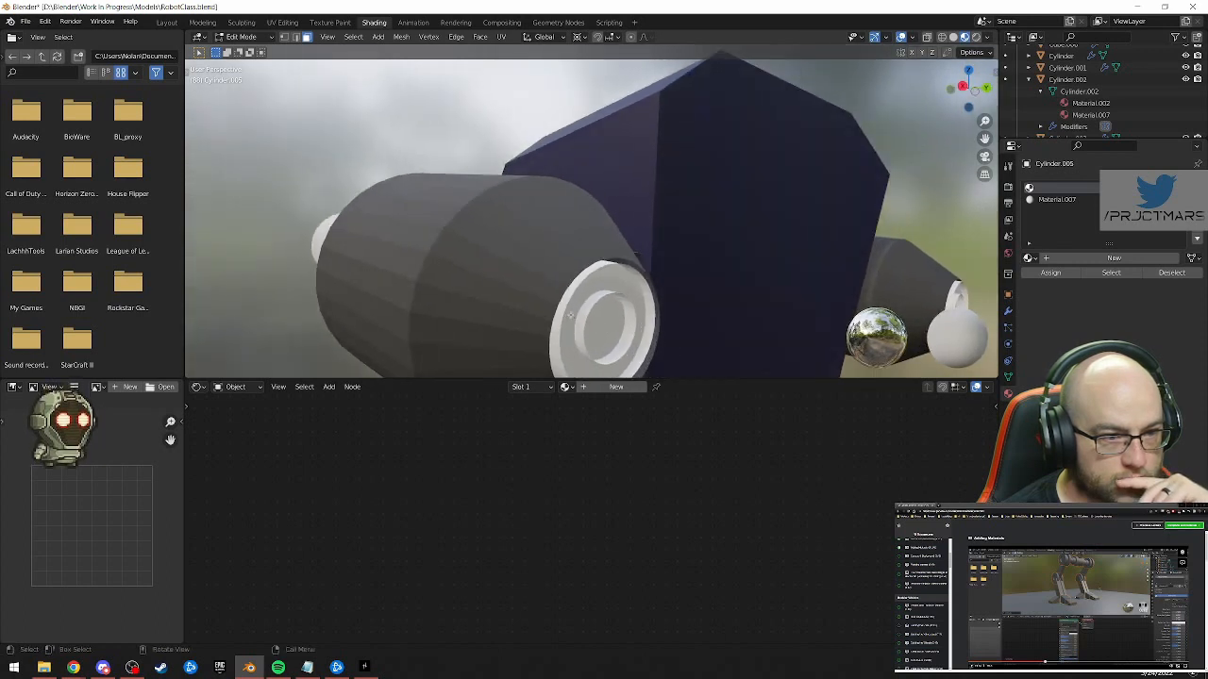
key("Tab")
middle_click_drag(760, 336, 595, 289)
left_click(554, 271)
middle_click_drag(705, 329, 722, 301)
key("Tab")
Select the flat ring of faces between the outer and inner rims at the cannon's rear end
scroll(490, 215, "up", 5)
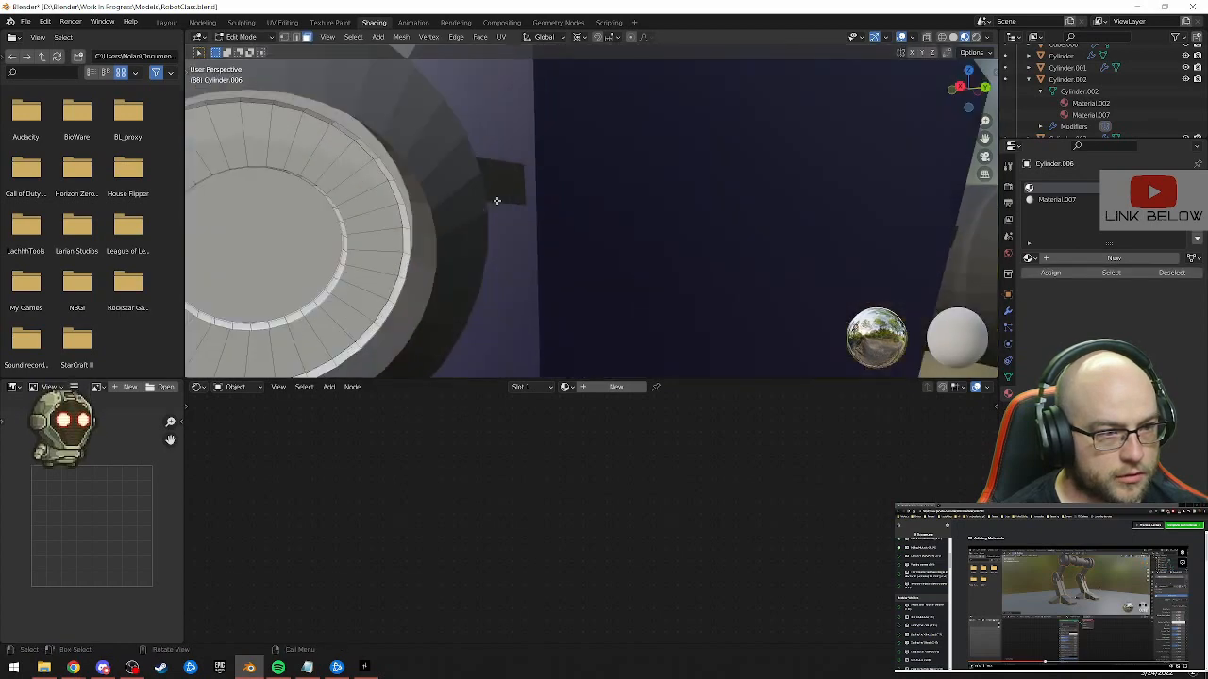
middle_click_drag(470, 246, 620, 254)
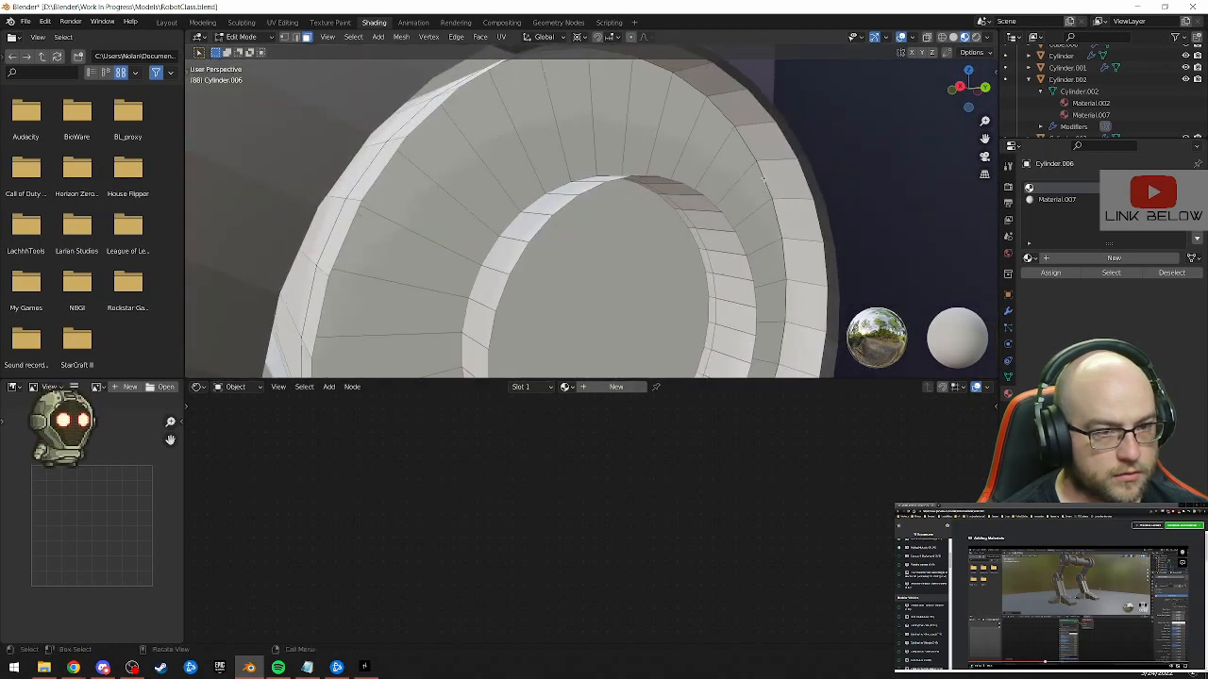
left_click(763, 173)
left_click(758, 173, "alt")
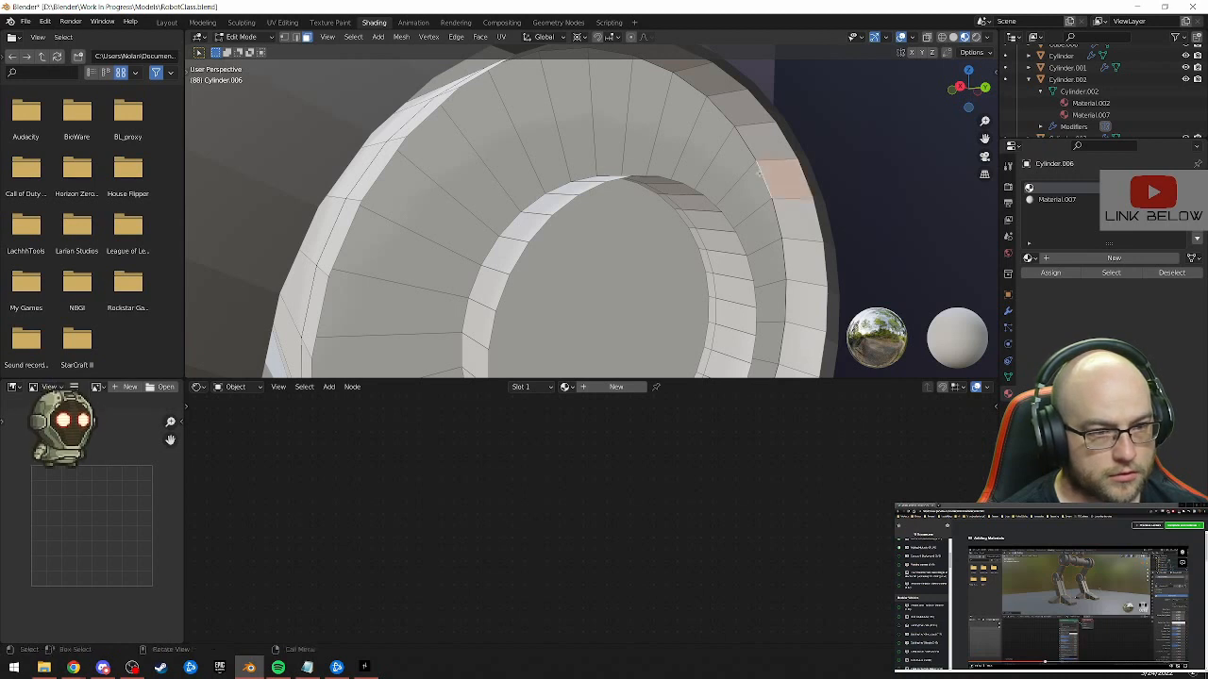
left_click(747, 158)
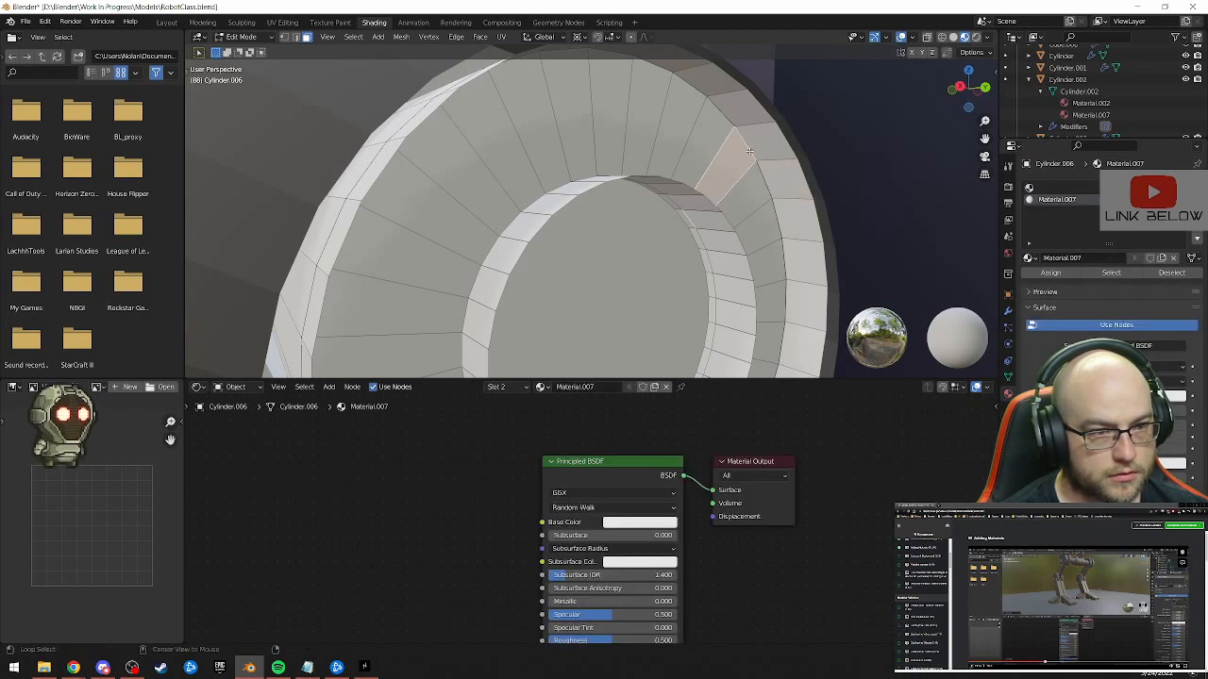
key("alt+a")
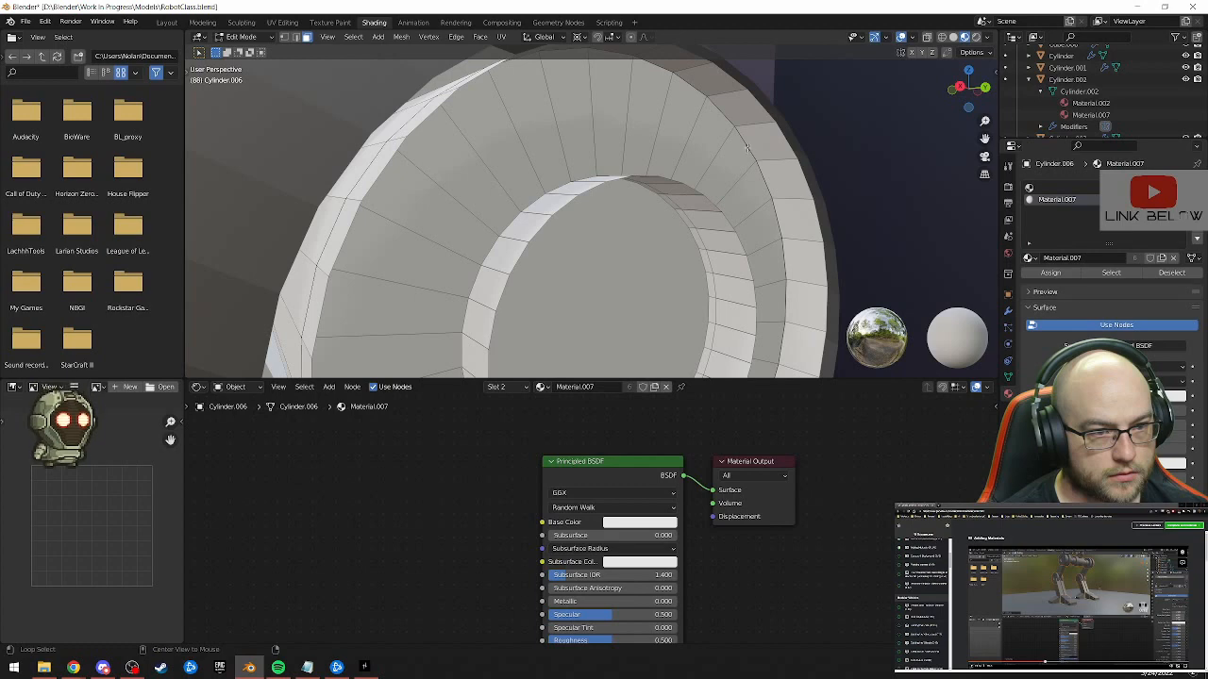
left_click(772, 278, "alt")
middle_click_drag(772, 278, 785, 302)
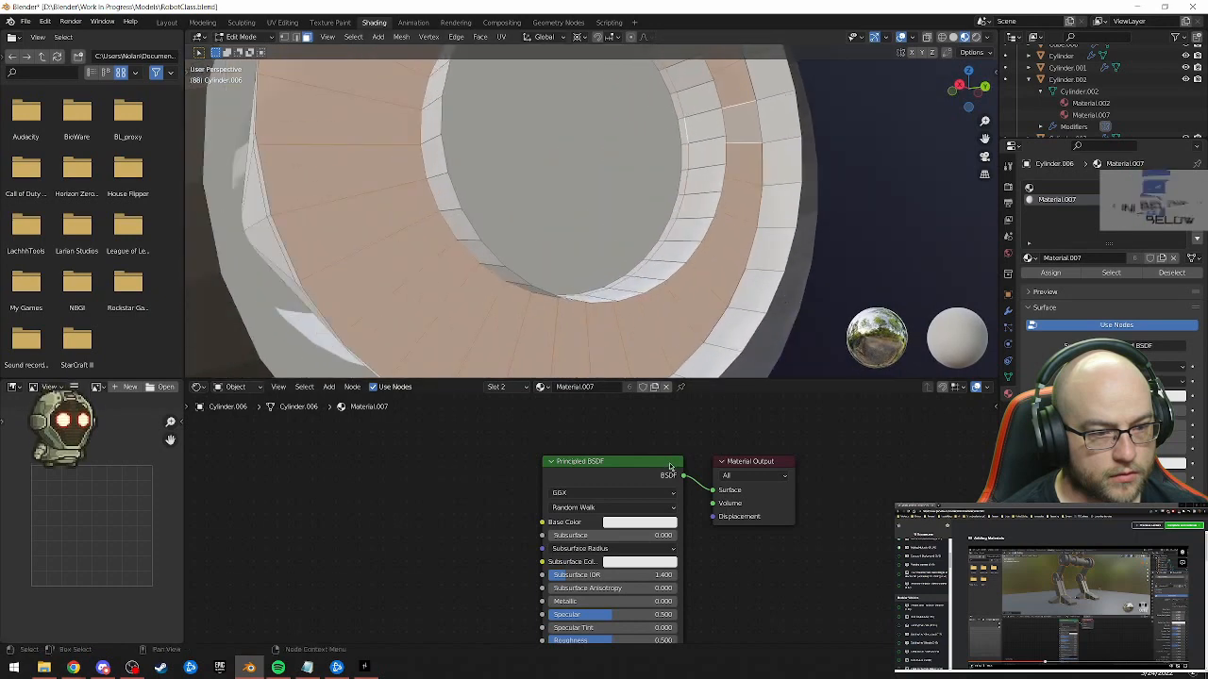
left_click(671, 524)
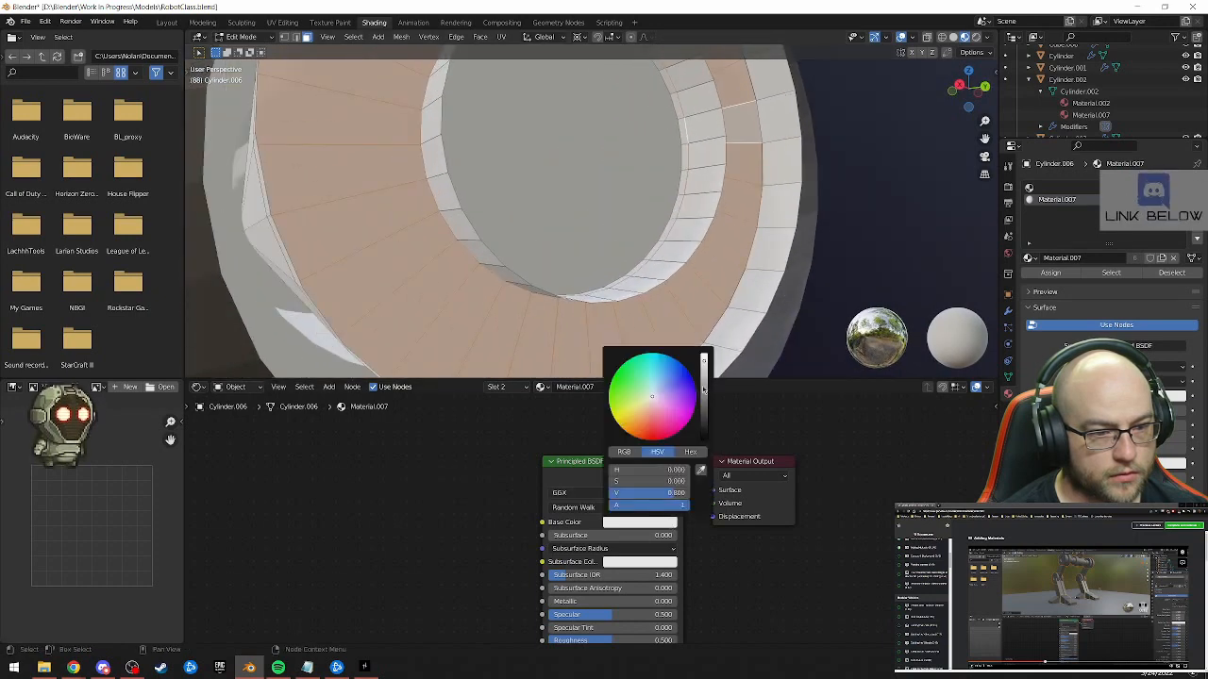
left_click_drag(703, 362, 704, 403)
key("Escape")
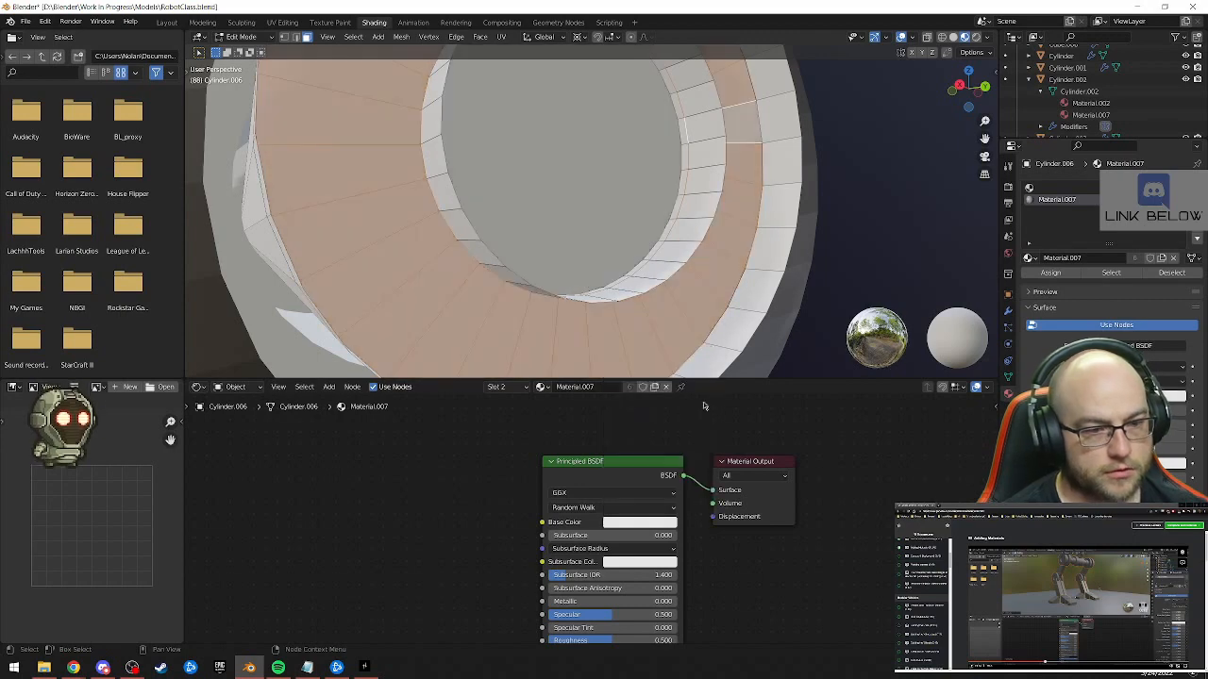
Delete the Principled BSDF node from Material.007
left_click(644, 464)
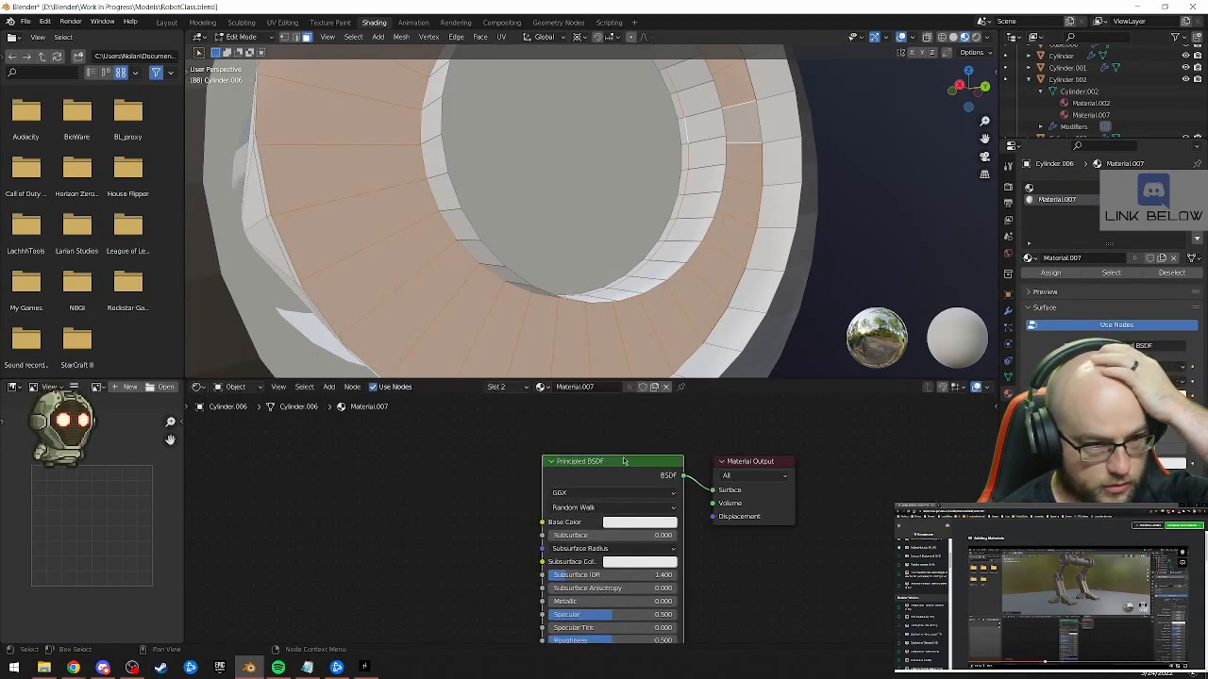
right_click(622, 460)
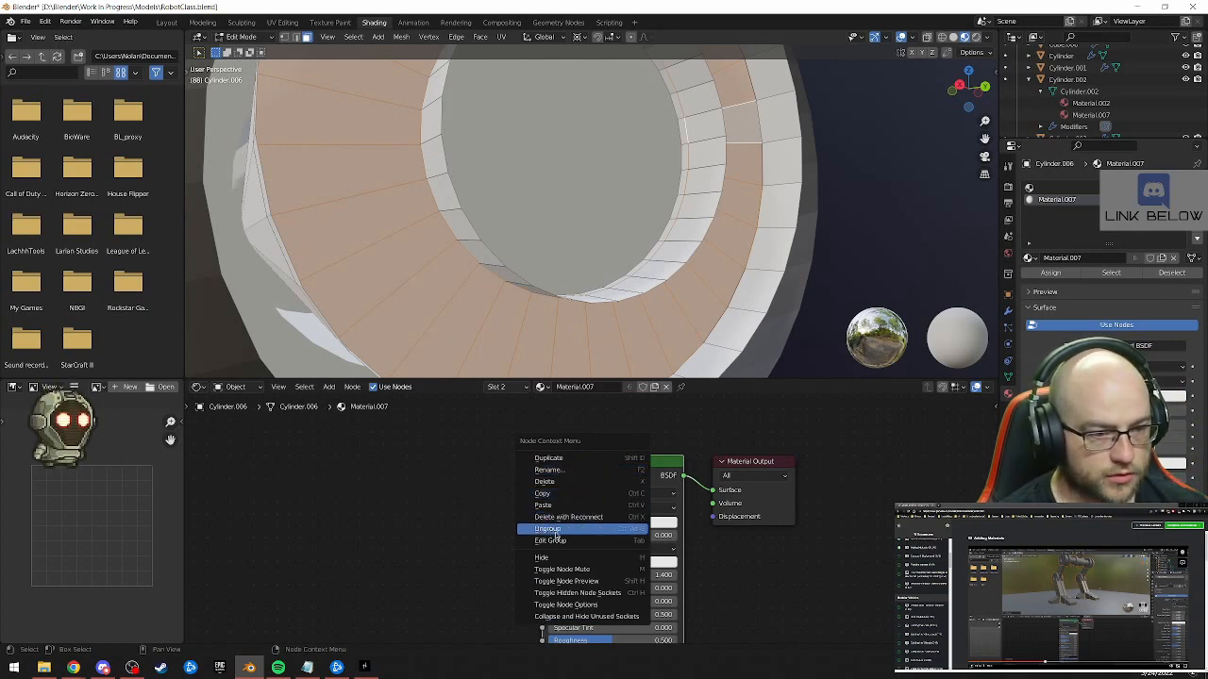
left_click(551, 484)
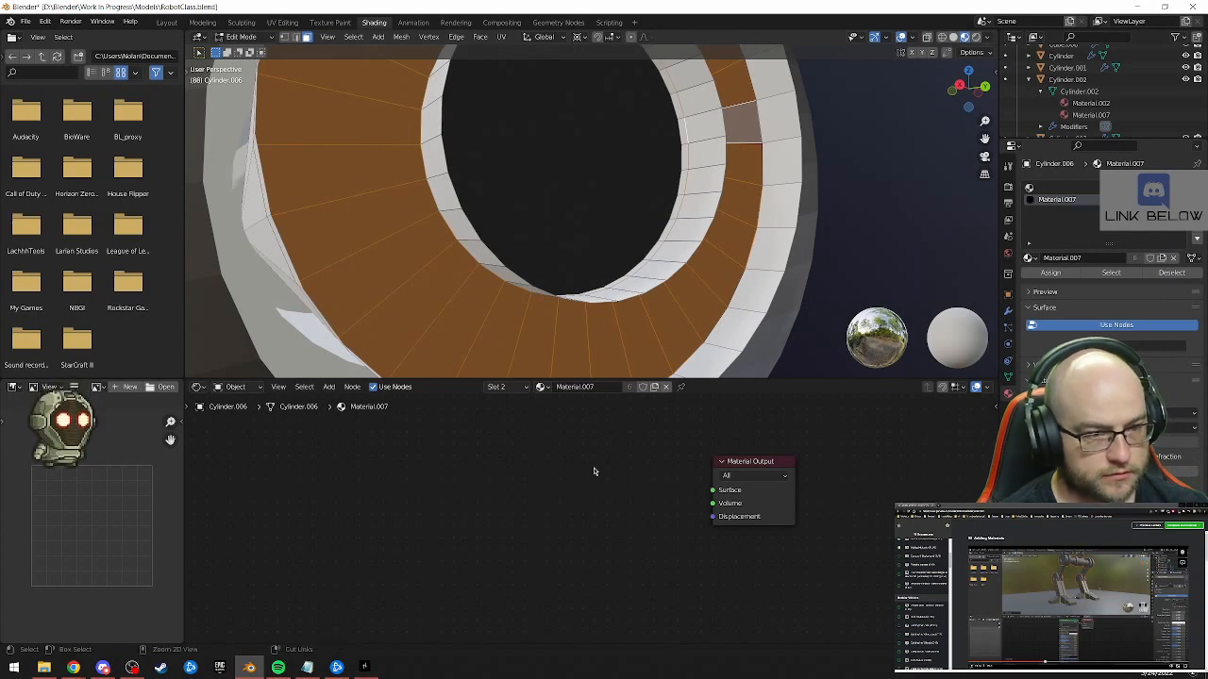
Add an Emission shader node to Material.007 and connect its output to the Surface input of the Material Output
key("shift+a")
left_click(591, 467)
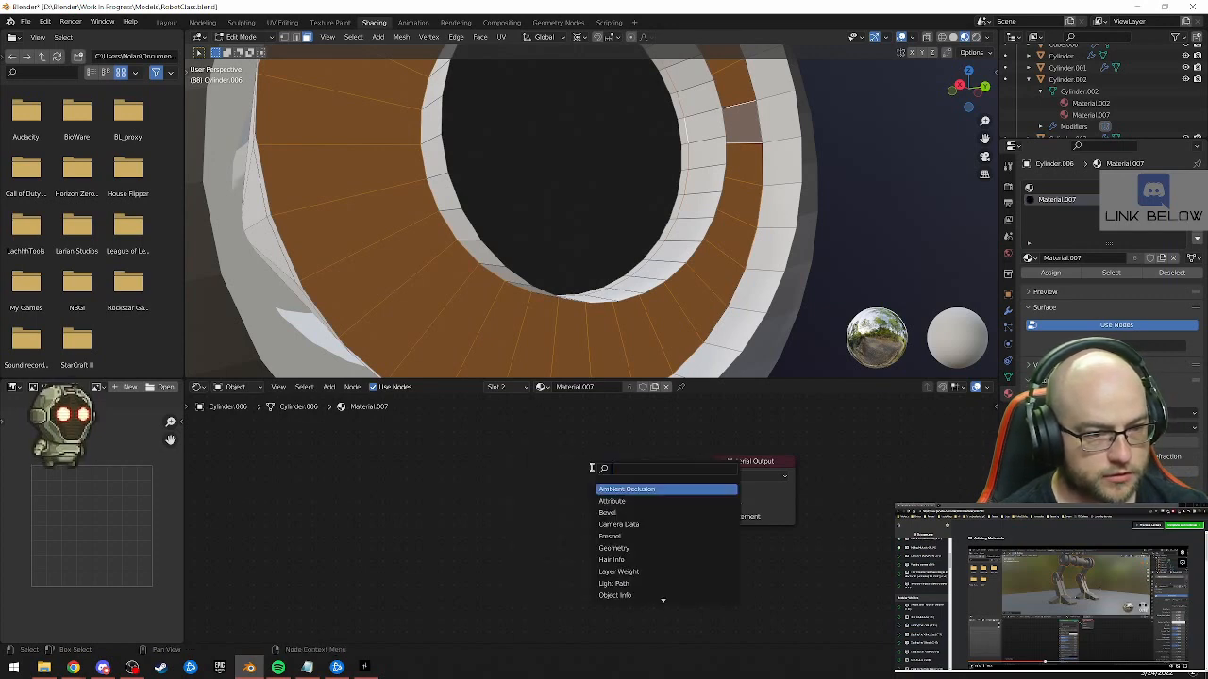
type("e")
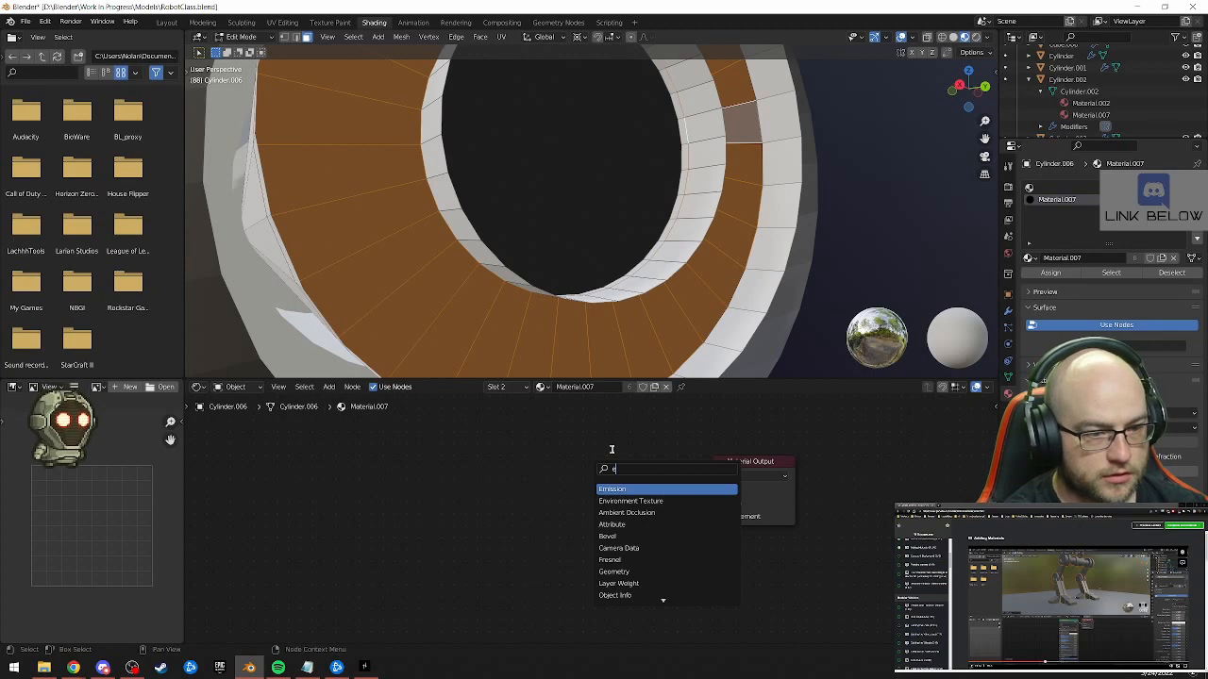
key("Return")
left_click(611, 443)
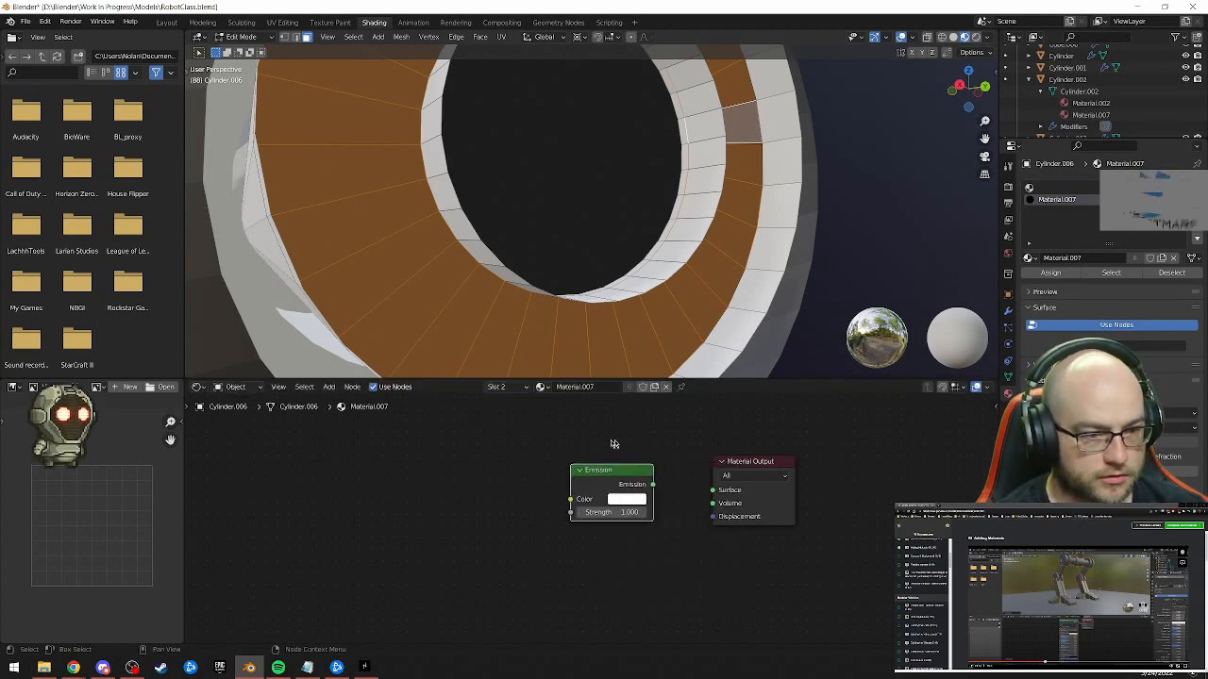
left_click(626, 500)
left_click_drag(651, 486, 713, 490)
Set the Emission color to a dark orange with hue 0.040, saturation 1.000 and value 0.227
left_click(626, 500)
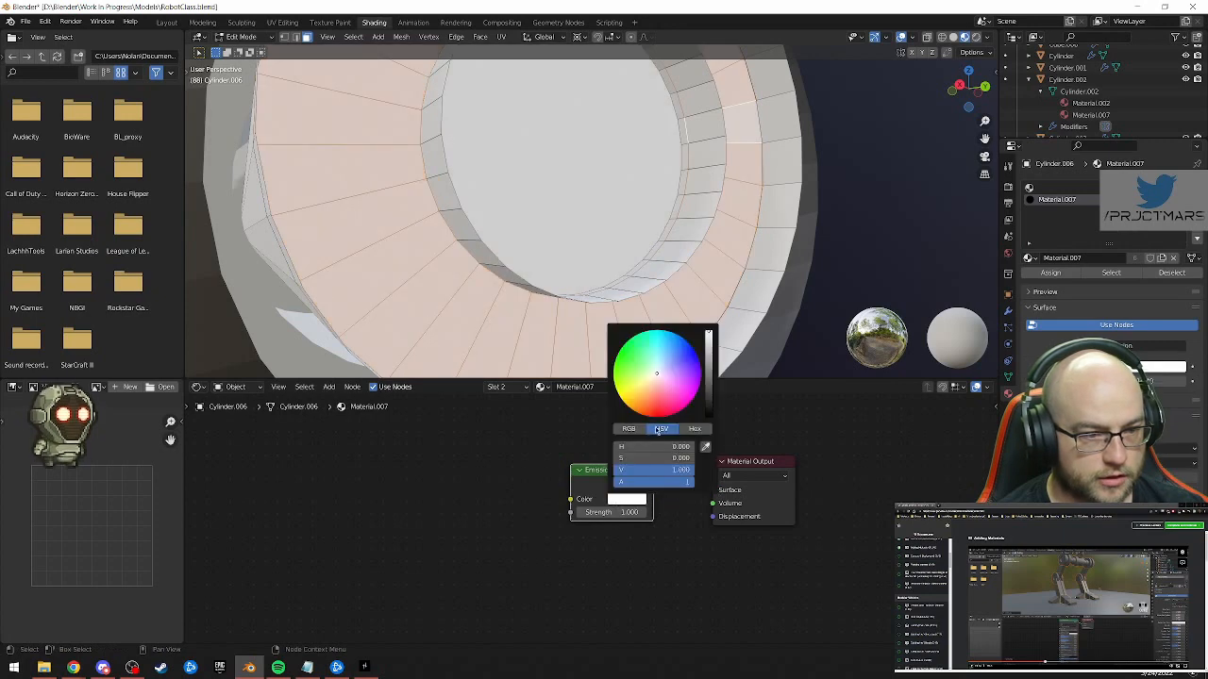
left_click_drag(660, 393, 642, 413)
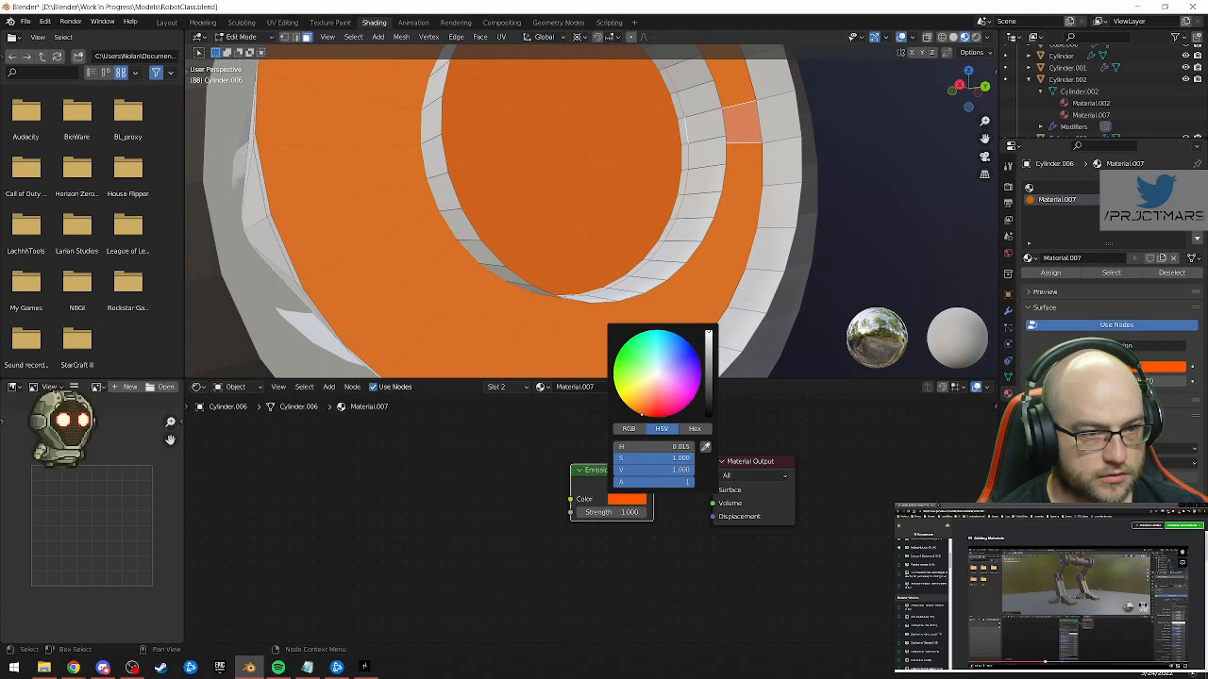
left_click_drag(642, 413, 644, 415)
left_click_drag(712, 346, 708, 354)
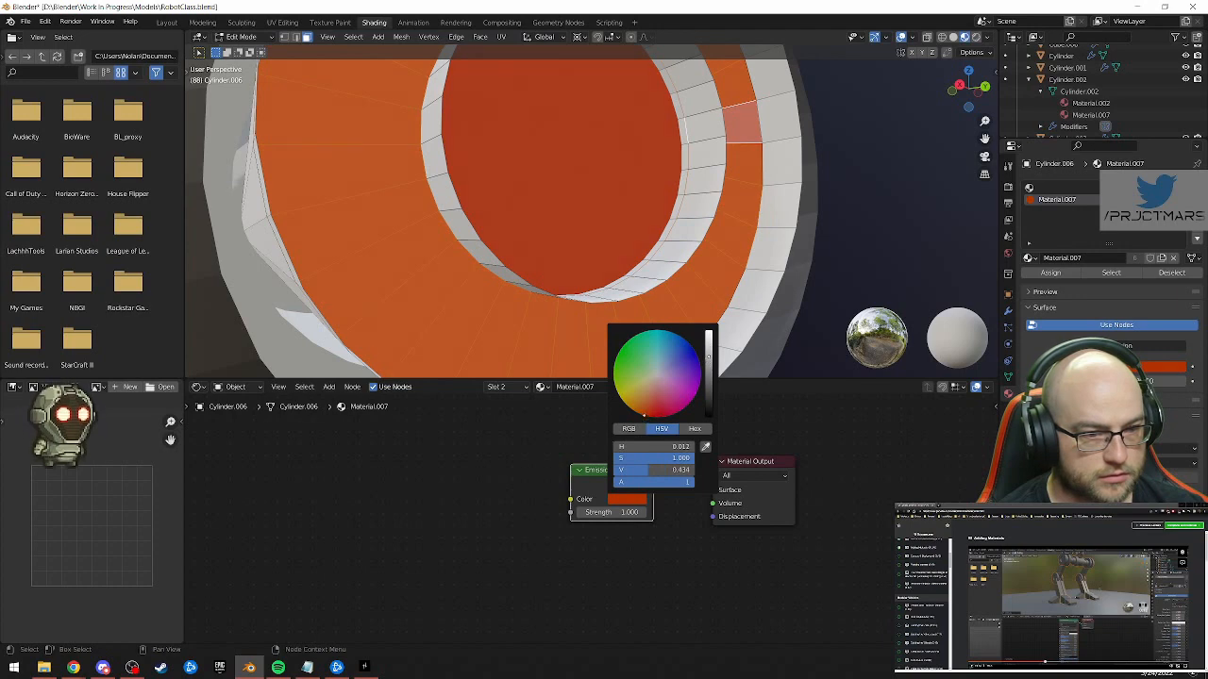
left_click_drag(641, 414, 637, 413)
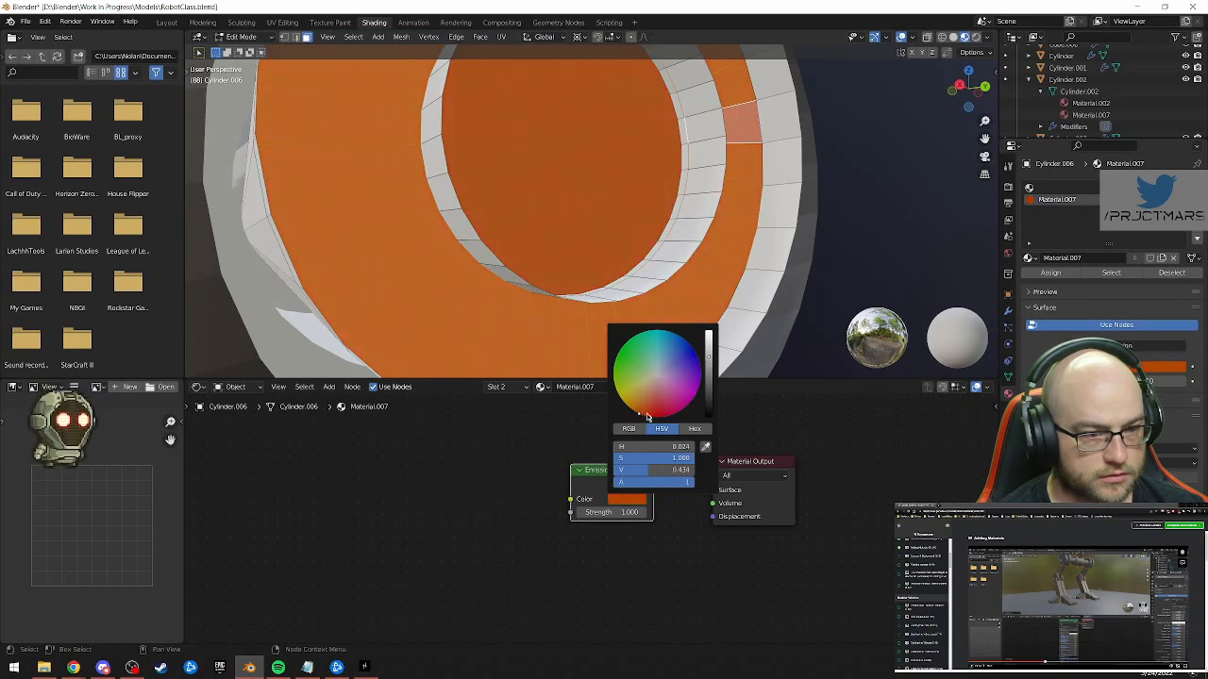
left_click_drag(712, 363, 709, 378)
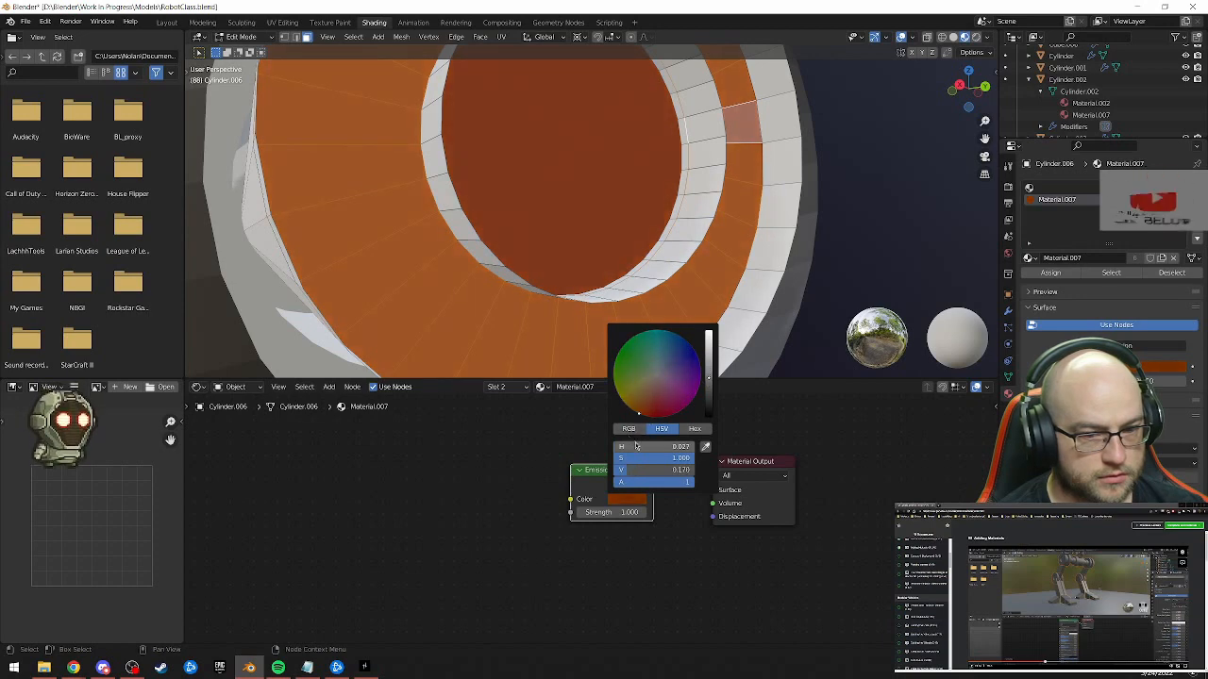
left_click_drag(640, 417, 635, 411)
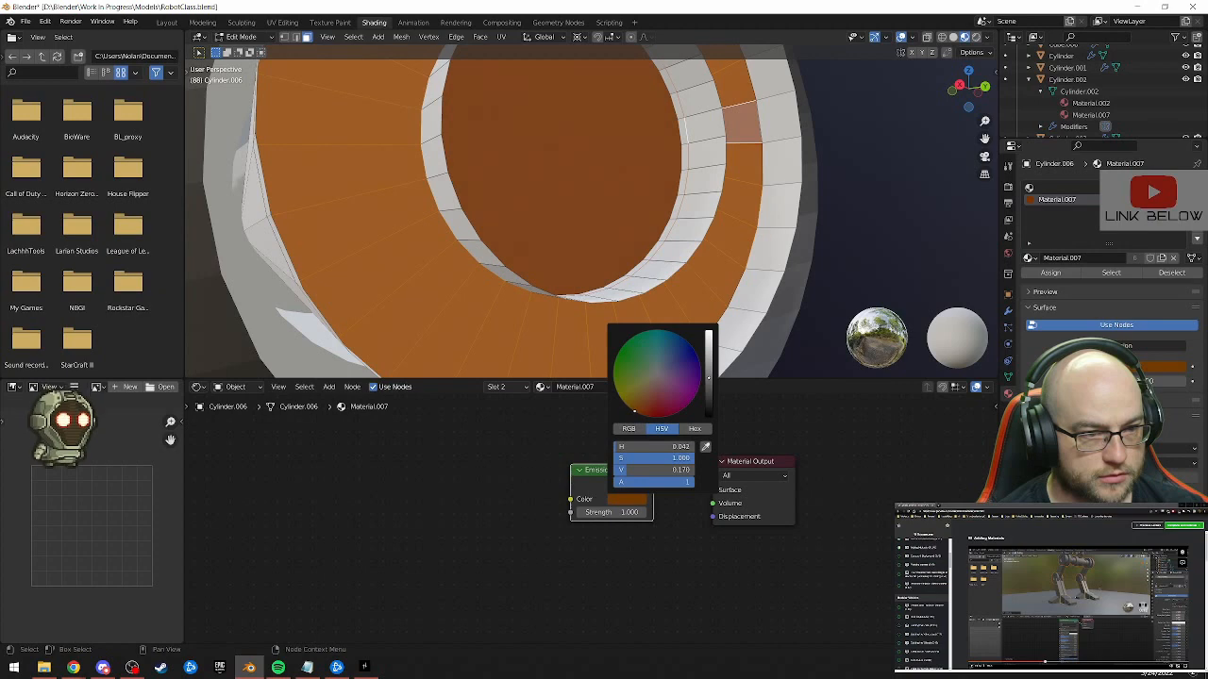
left_click_drag(708, 377, 708, 373)
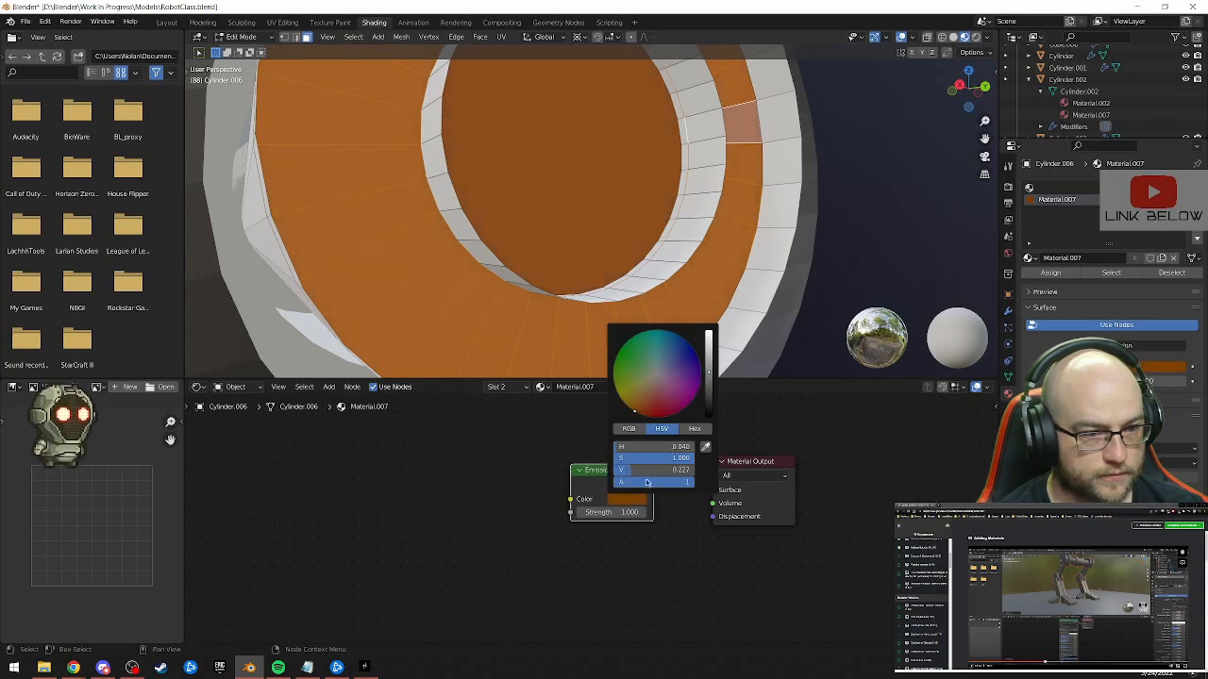
Raise the Emission strength of Material.007 to 7.100
left_click(629, 512)
left_click_drag(629, 513, 648, 518)
left_click(647, 516)
left_click(646, 516)
left_click(647, 515)
left_click(646, 515)
left_click(646, 515)
left_click(645, 515)
left_click(644, 515)
left_click_drag(606, 516, 717, 516)
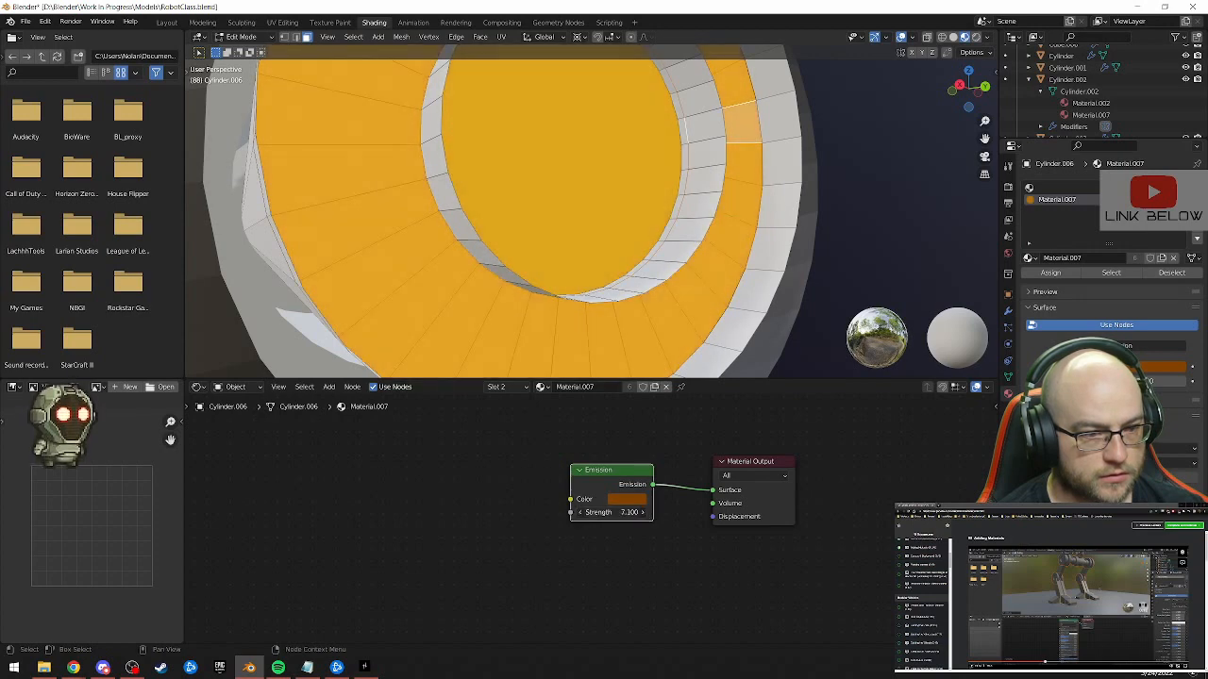
Shift the hue of the Emission color to a deep orange-red at saturation 1.000 and value 0.227
left_click(629, 499)
left_click(646, 415)
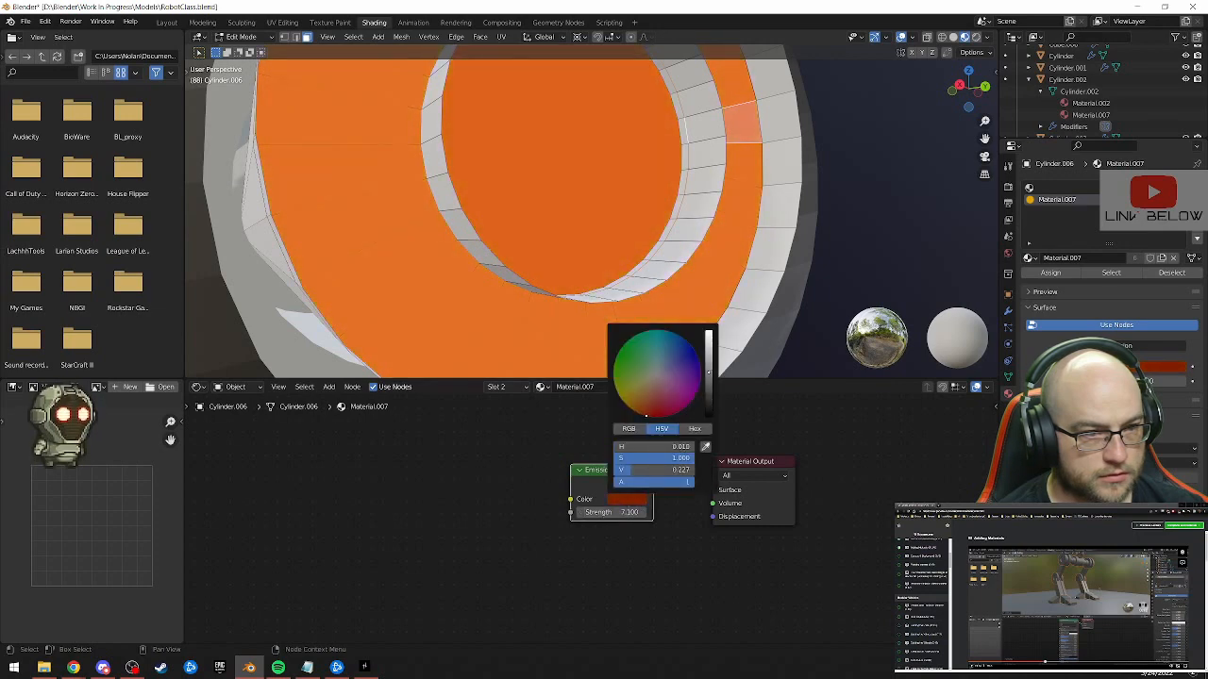
left_click_drag(646, 415, 648, 416)
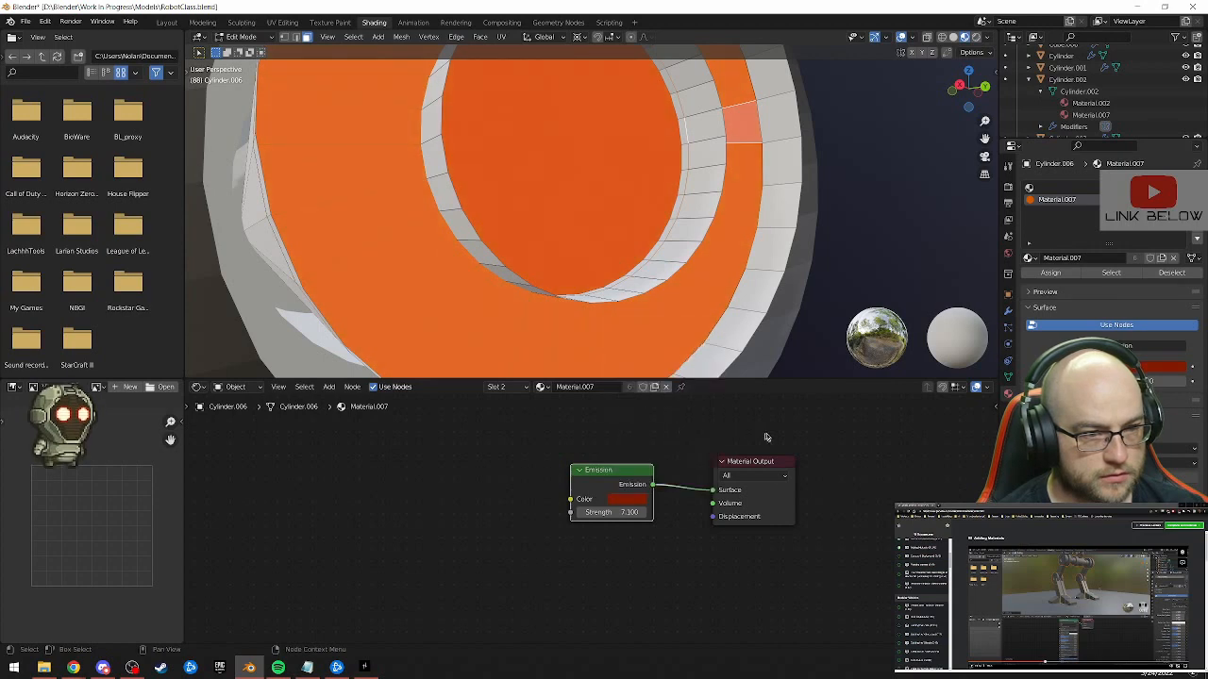
Check the glow on the cannon's rear end and lower the Emission strength to 2.400
scroll(772, 448, "down", 3)
scroll(668, 272, "down", 8)
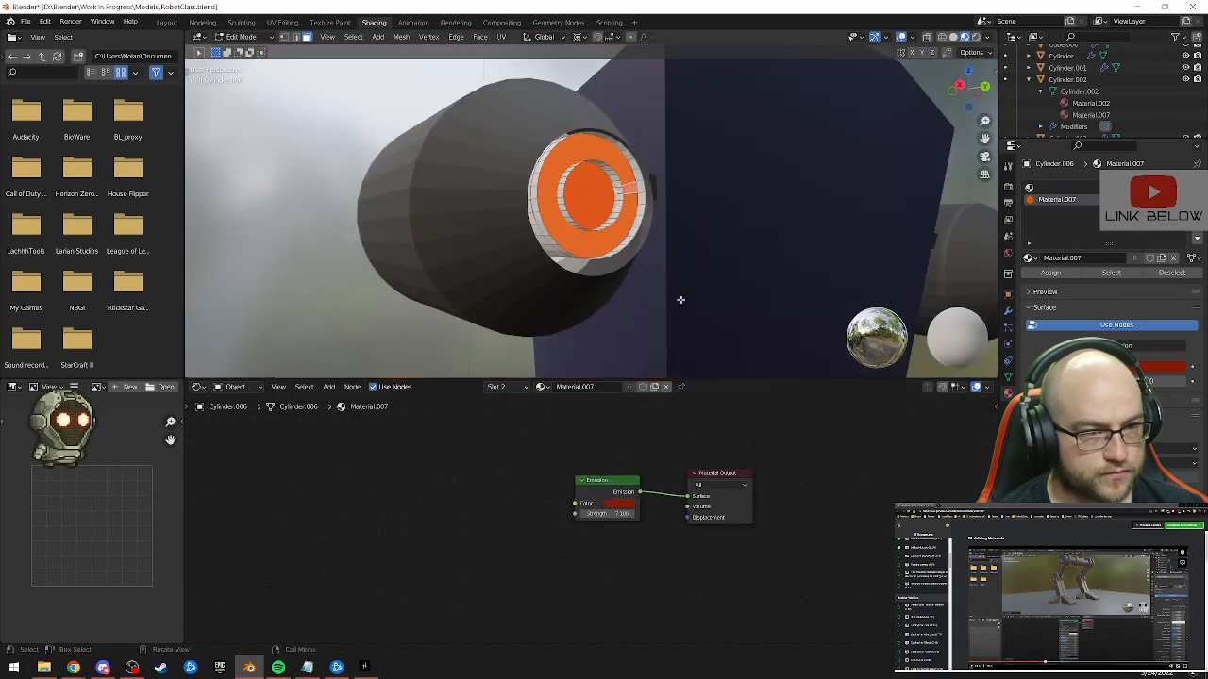
middle_click_drag(722, 291, 694, 238)
scroll(776, 324, "down", 2)
scroll(592, 328, "up", 3)
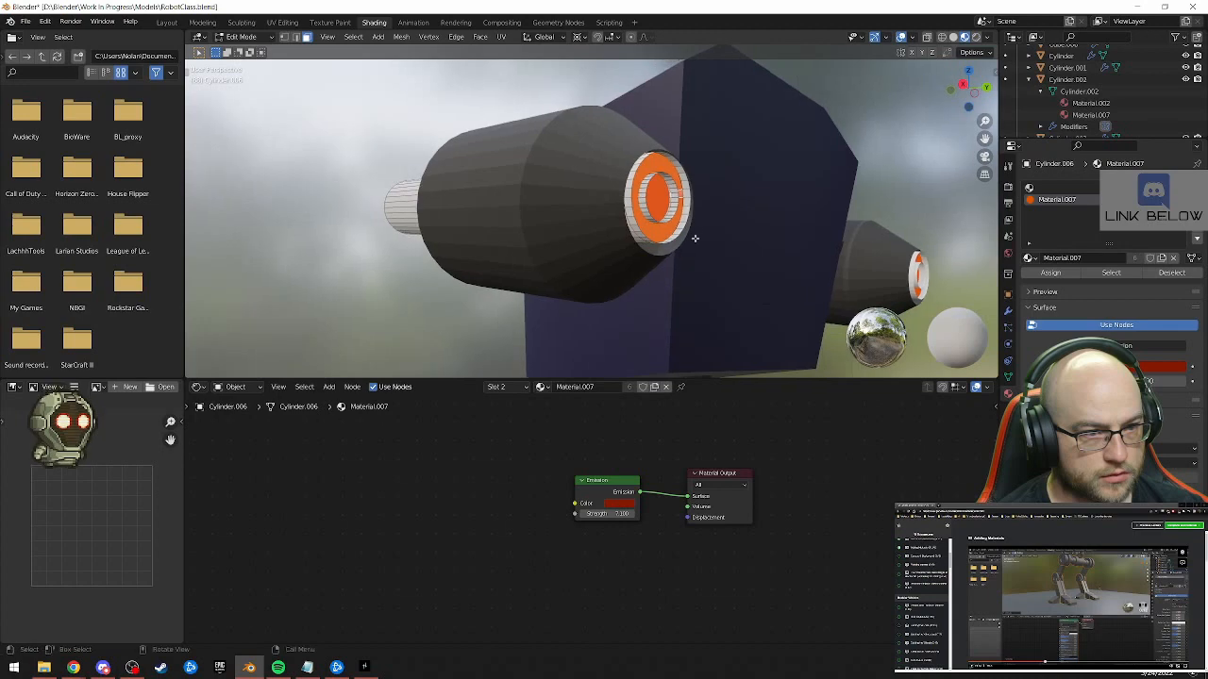
scroll(694, 246, "up", 4)
middle_click_drag(775, 266, 802, 265)
scroll(802, 265, "down", 2)
left_click(608, 513)
type("1.5")
key("Return")
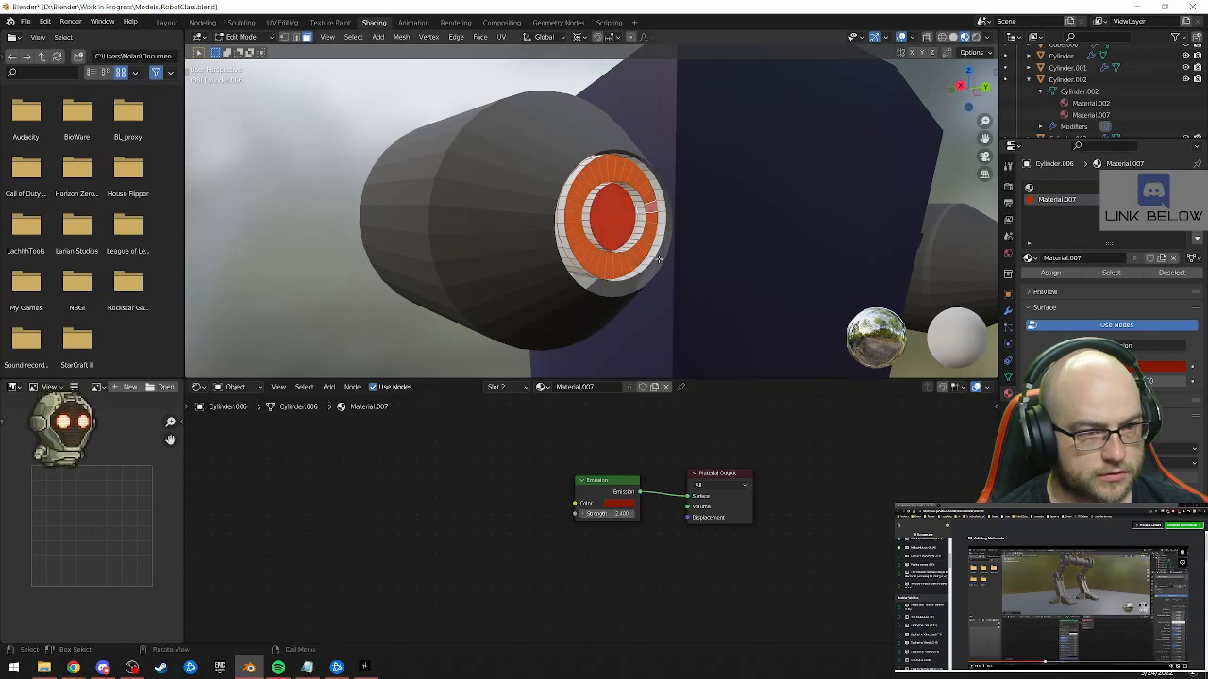
Try to select the white inner rim faces around the glowing disc at the cannon's rear end
scroll(651, 249, "up", 5)
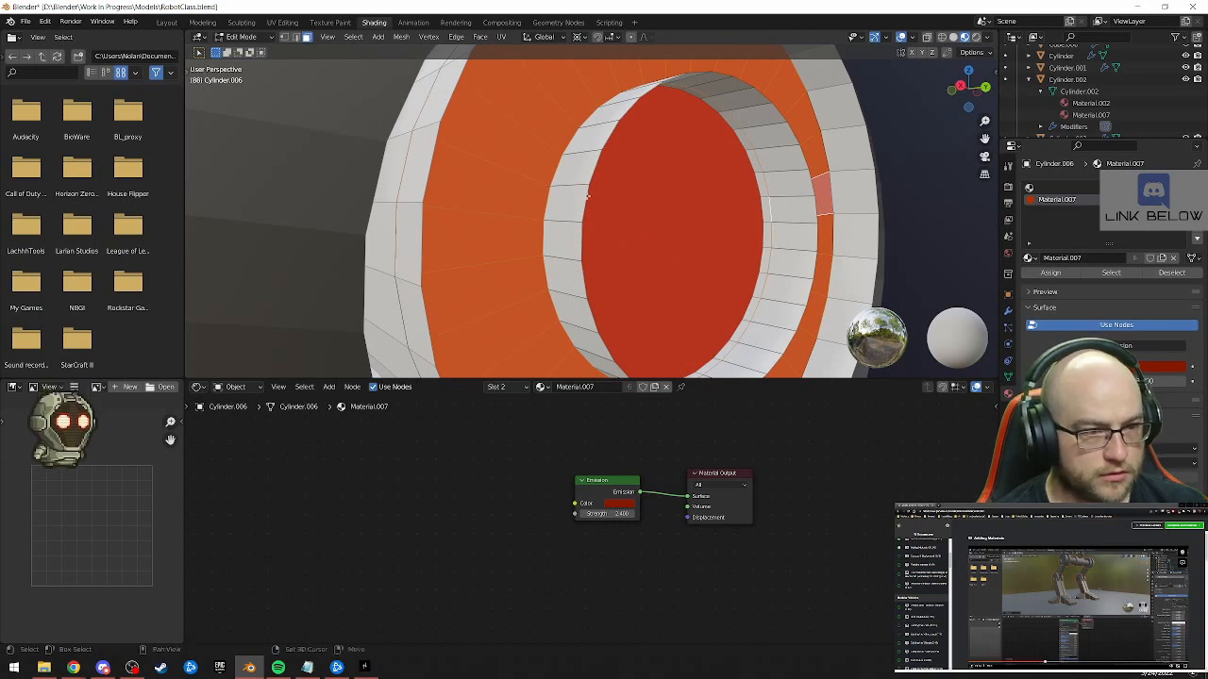
left_click(586, 195)
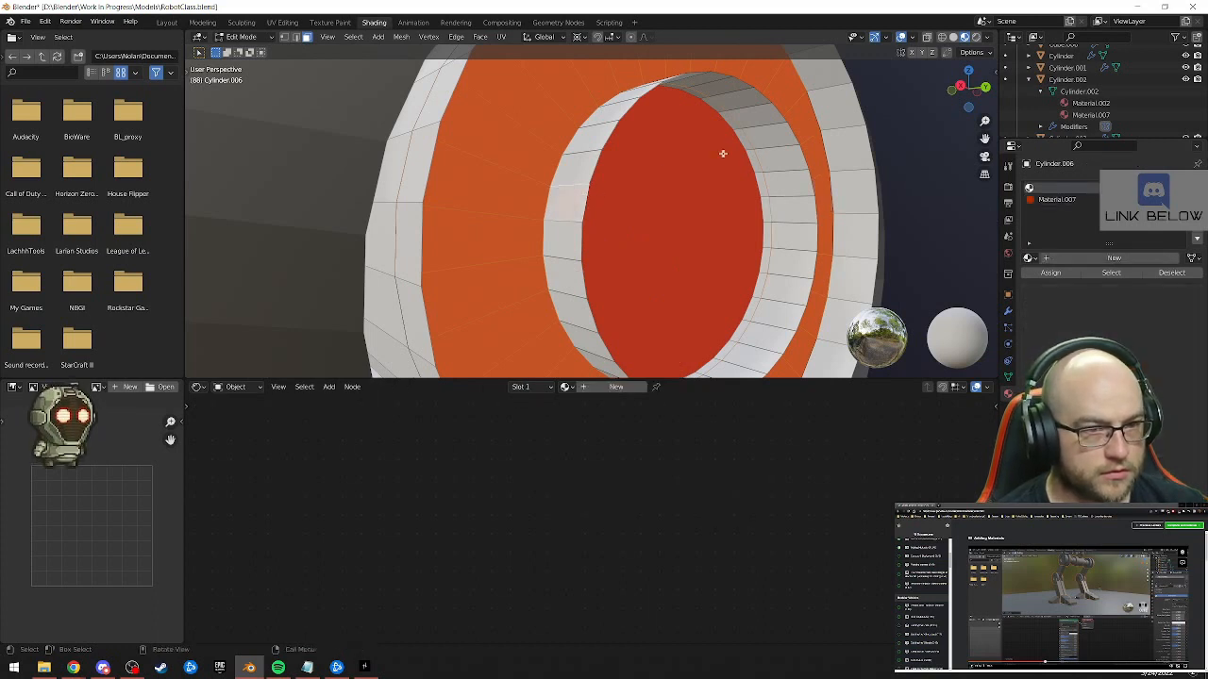
left_click(803, 155, "shift")
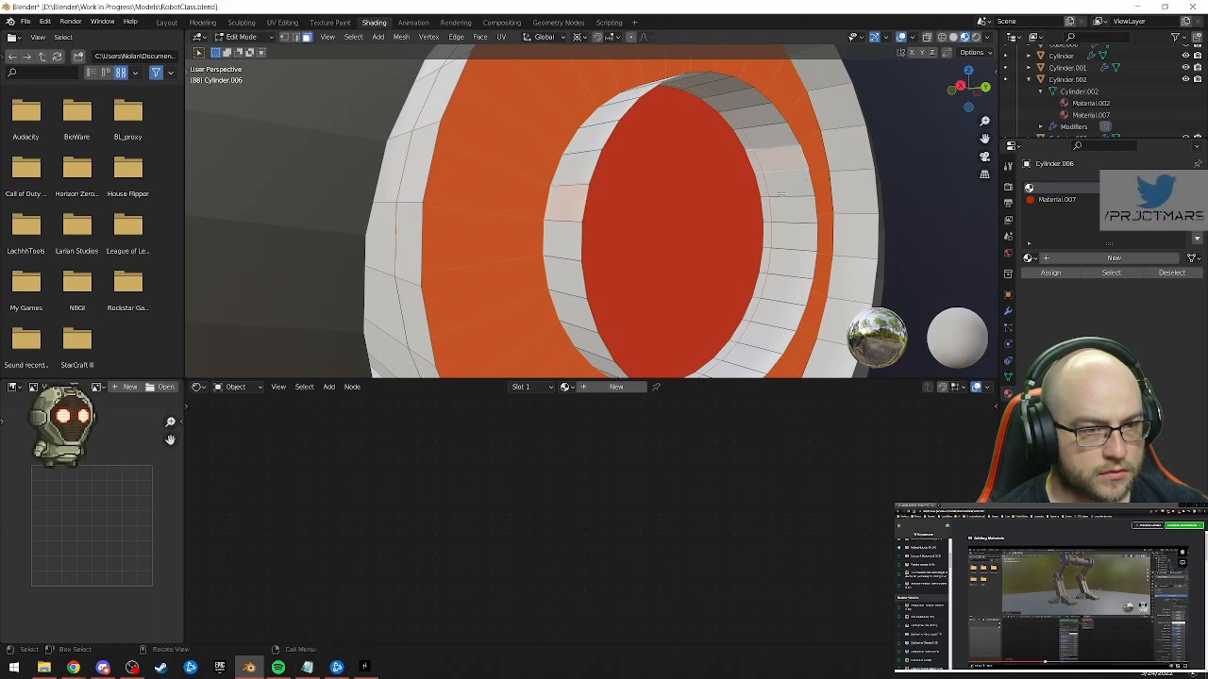
left_click(770, 203, "shift")
left_click(768, 201, "shift")
left_click(768, 191, "shift")
left_click(773, 189, "shift")
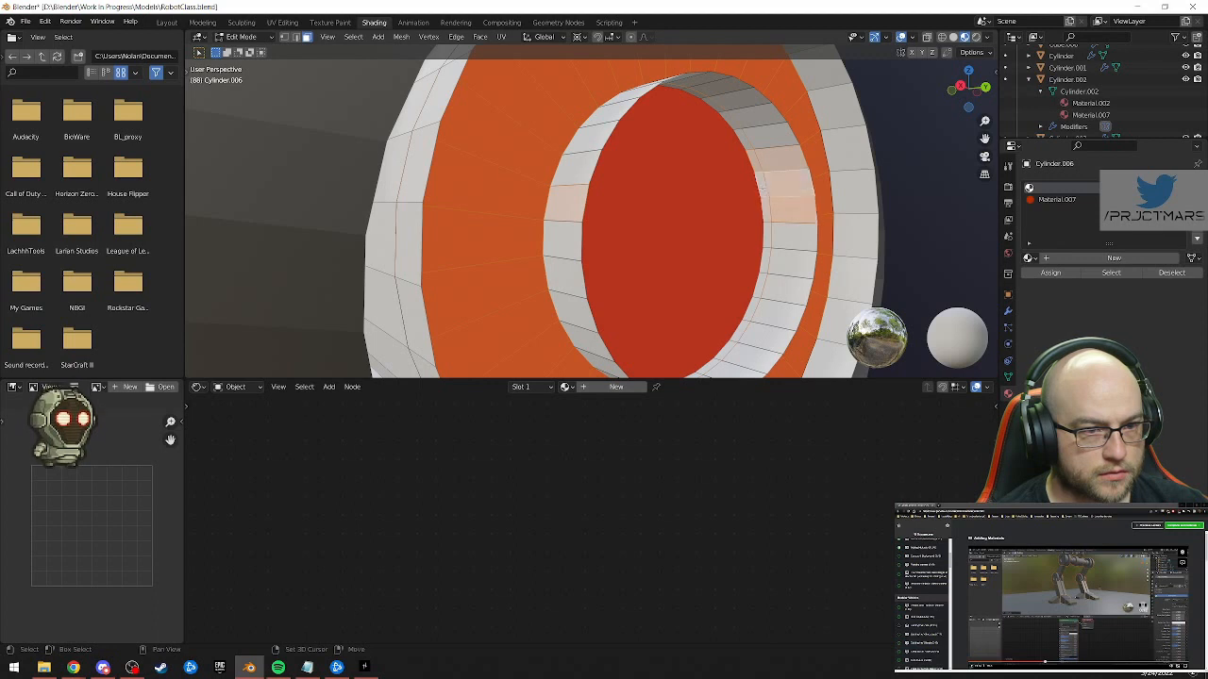
left_click(812, 276, "shift")
mouse_move(688, 249)
middle_mouse_down()
mouse_move(701, 261)
mouse_move(671, 242)
middle_mouse_up()
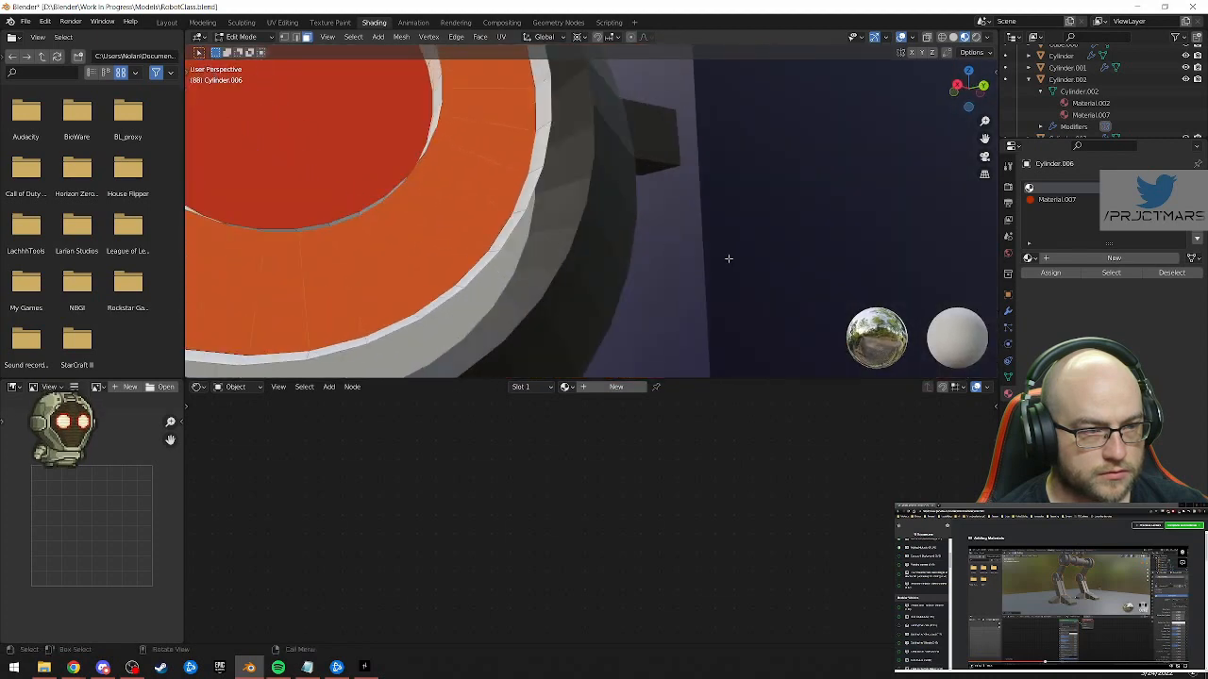
key("KP_Decimal")
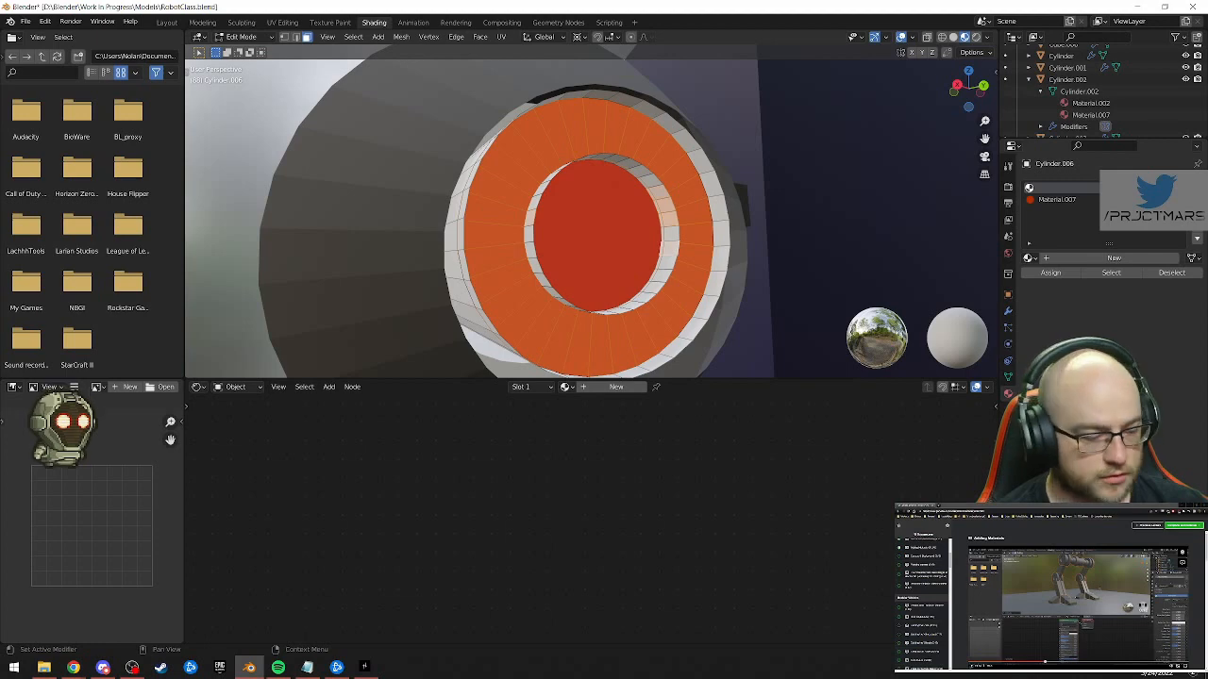
left_click(953, 512)
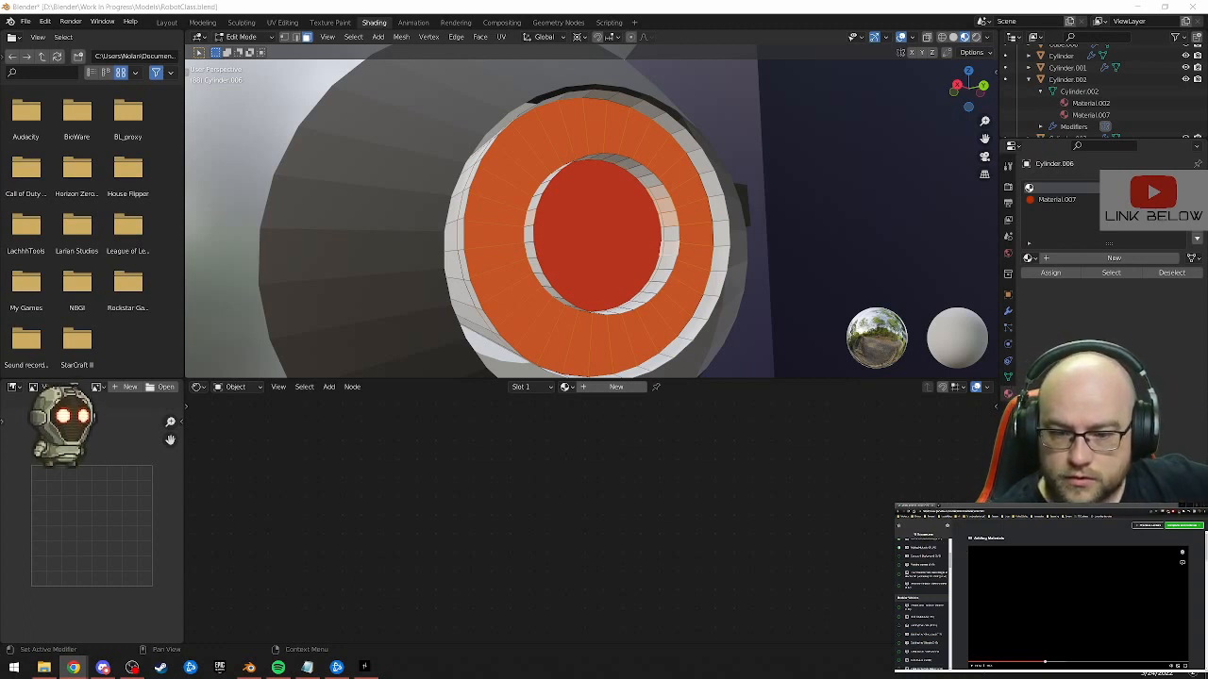
key("alt+Tab")
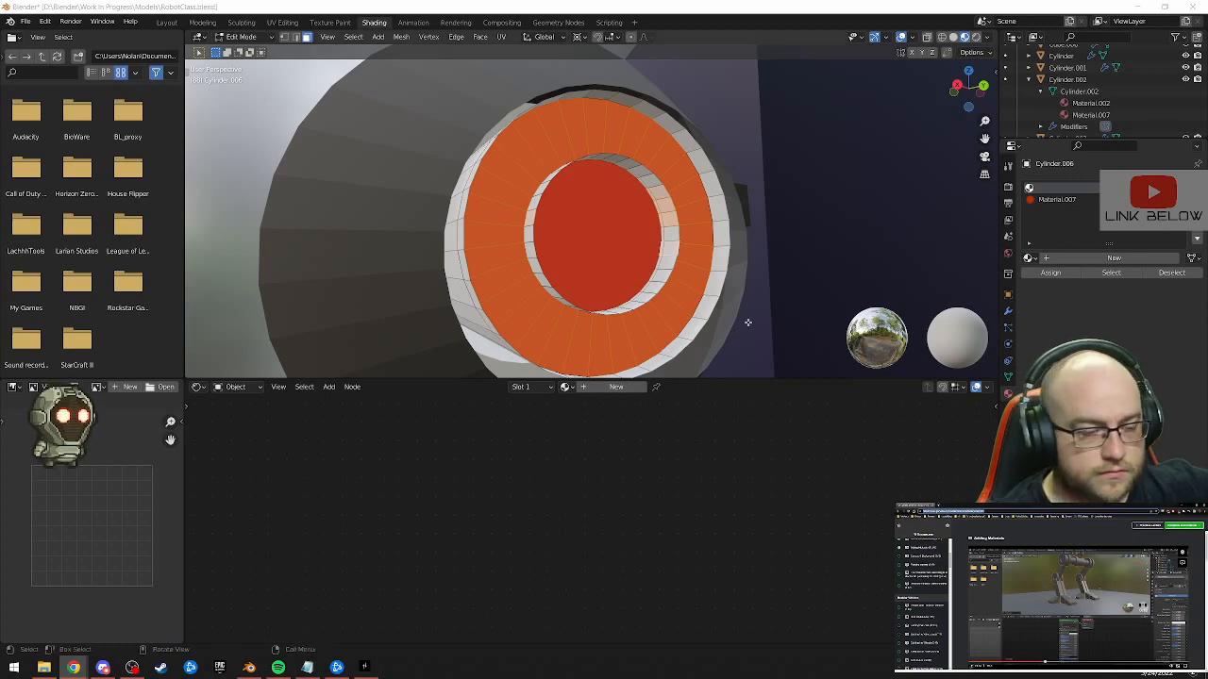
Leave mesh editing of Cylinder.006 for Object Mode and switch to the Layout workspace
scroll(748, 323, "down", 5)
middle_click_drag(575, 273, 635, 285)
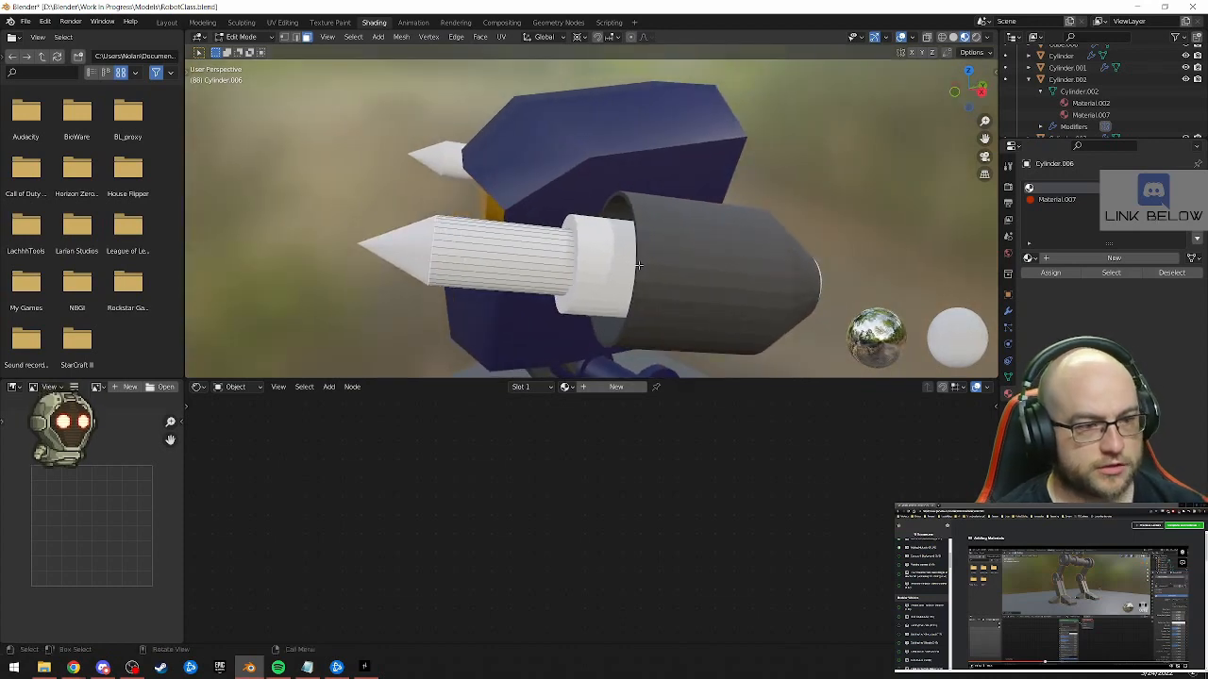
right_click(403, 255)
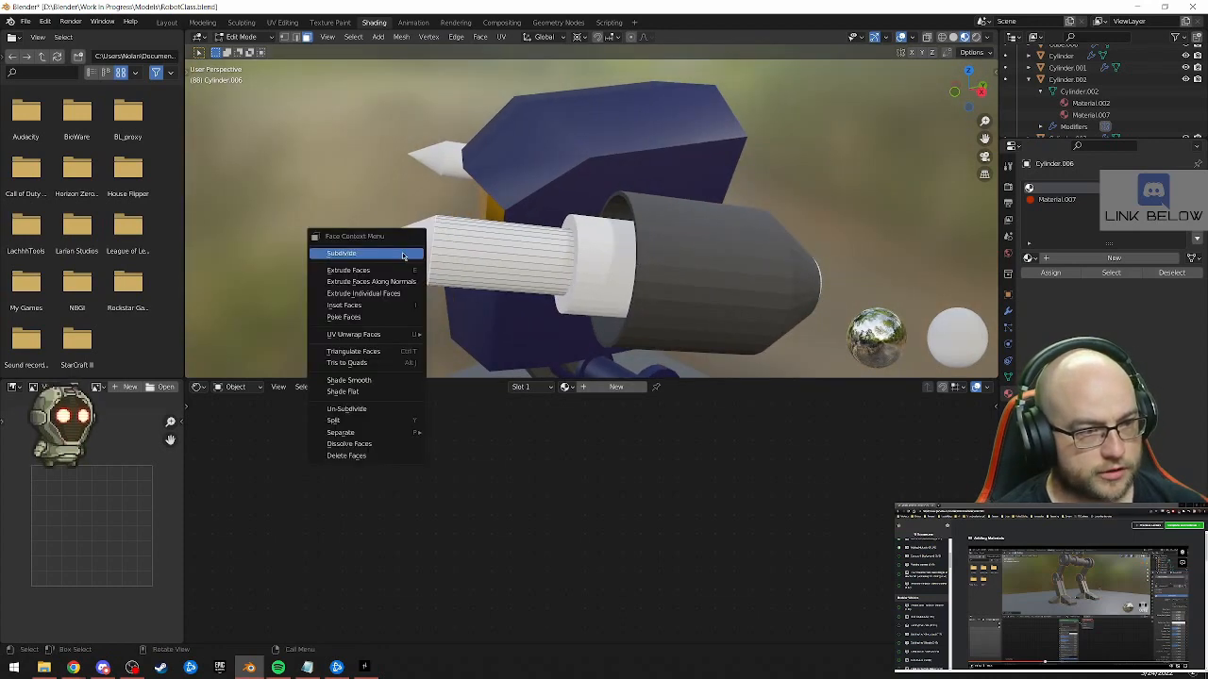
middle_click_drag(398, 257, 443, 286)
key("Tab")
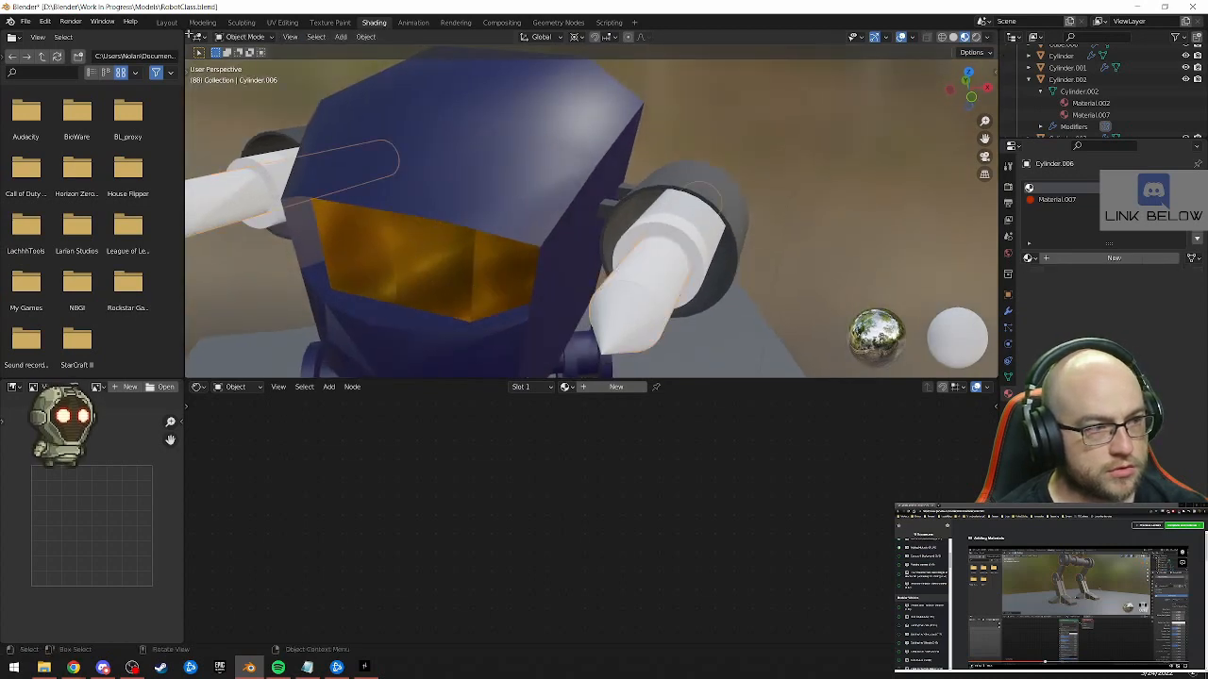
left_click(167, 23)
Shade the cone-shaped tip of the arm cannon (Cylinder.007) smooth
middle_click_drag(467, 257, 690, 221)
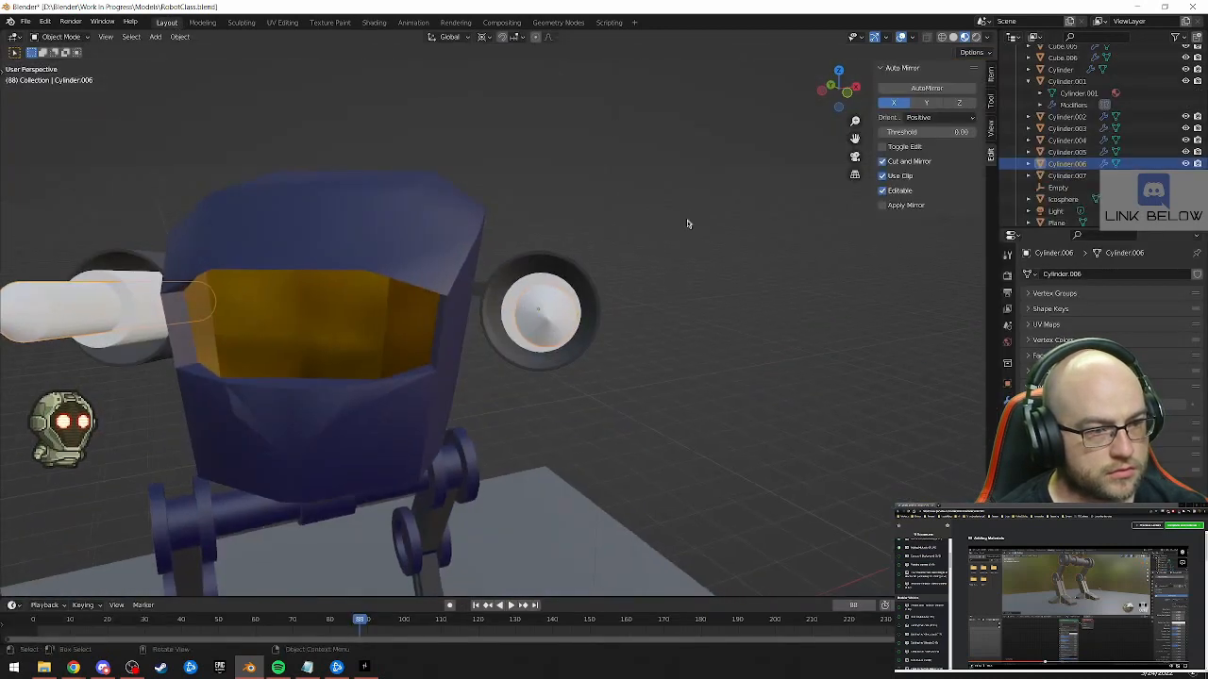
scroll(690, 220, "up", 4)
middle_click_drag(797, 415, 577, 400)
left_click(576, 401)
right_click(489, 382)
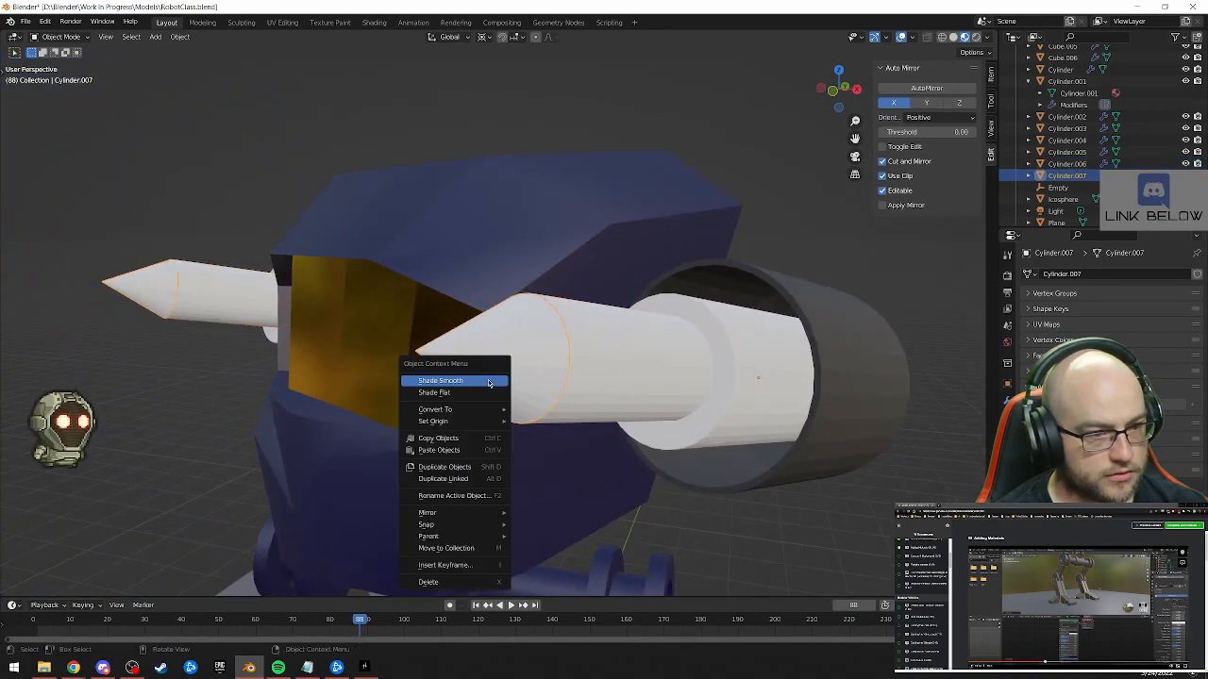
left_click(489, 381)
Shade the cannon's long inner barrel (Cylinder.006) and the wider collar around it (Cylinder.005) smooth
middle_click_drag(651, 422, 561, 424)
left_click(526, 424)
right_click(526, 427)
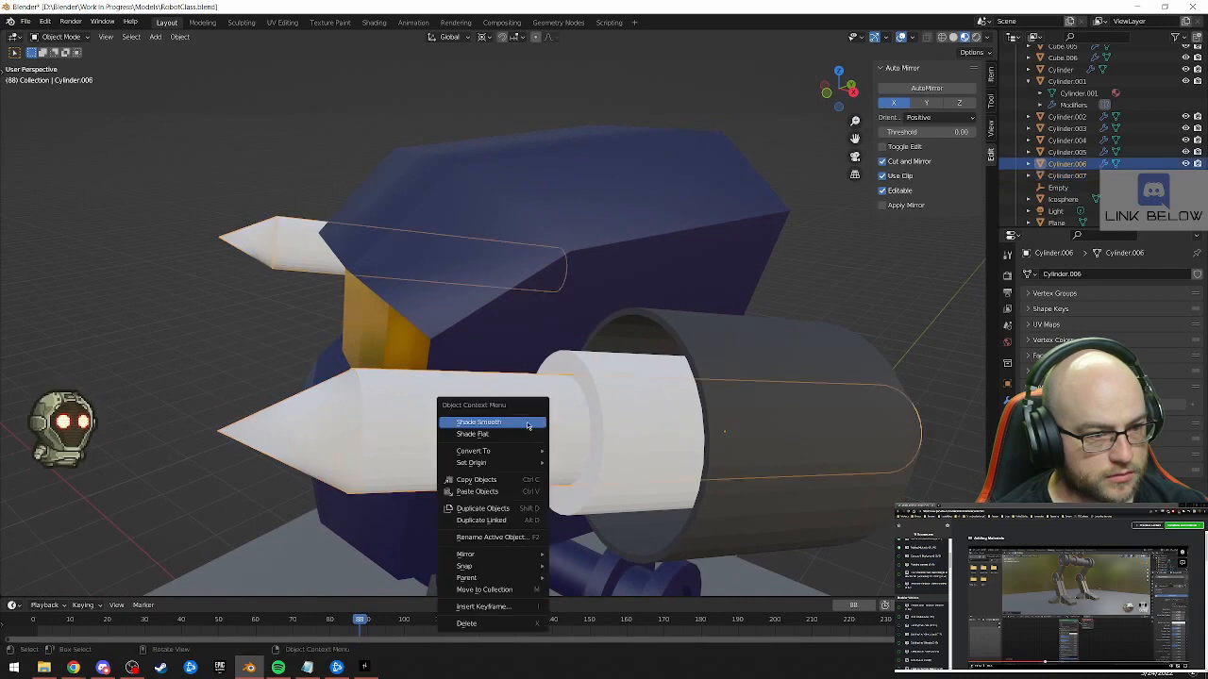
left_click(527, 425)
left_click(606, 440)
right_click(609, 440)
left_click(615, 438)
mouse_move(615, 438)
middle_mouse_down()
mouse_move(850, 444)
mouse_move(699, 469)
mouse_move(622, 435)
middle_mouse_up()
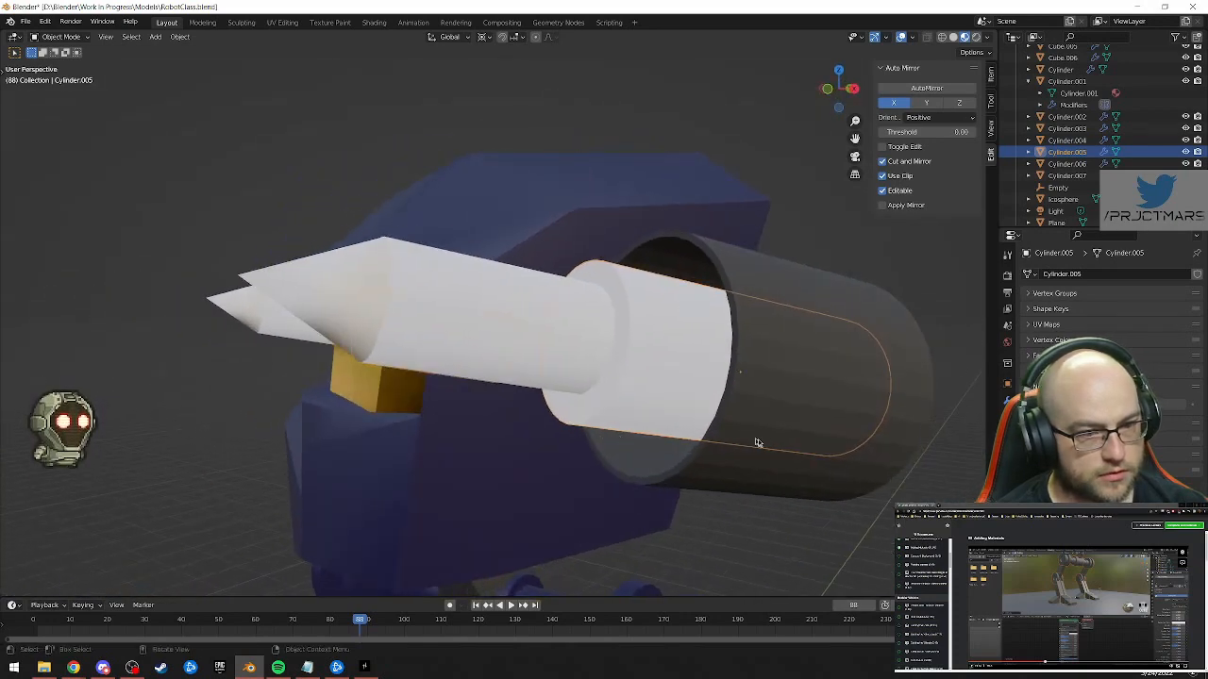
Shade the dark outer housing of the cannon (Cylinder.002) smooth
left_click(677, 487)
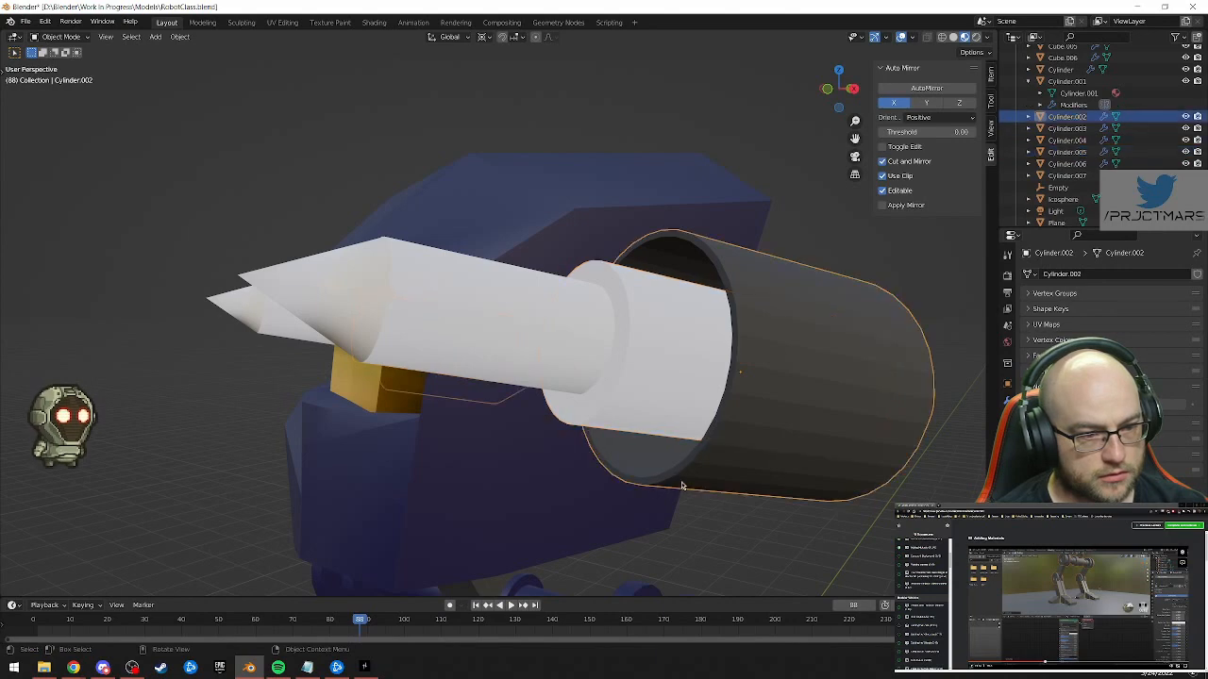
right_click(676, 480)
left_click(673, 449)
middle_click_drag(645, 424, 715, 455)
middle_click_drag(768, 457, 704, 315)
left_click(681, 314)
left_click(692, 305)
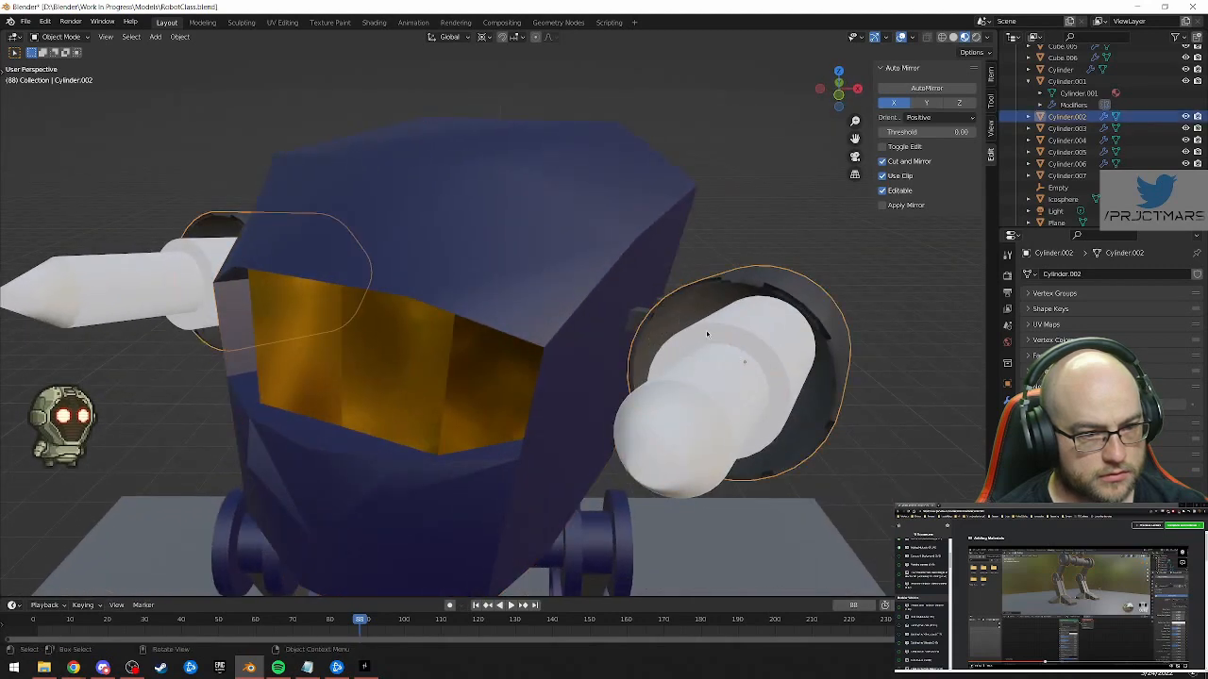
Examine the shading of the cannon's tip, barrel, collar and housing from front and rear, and skip ahead in the reference video
middle_click_drag(632, 389, 674, 395)
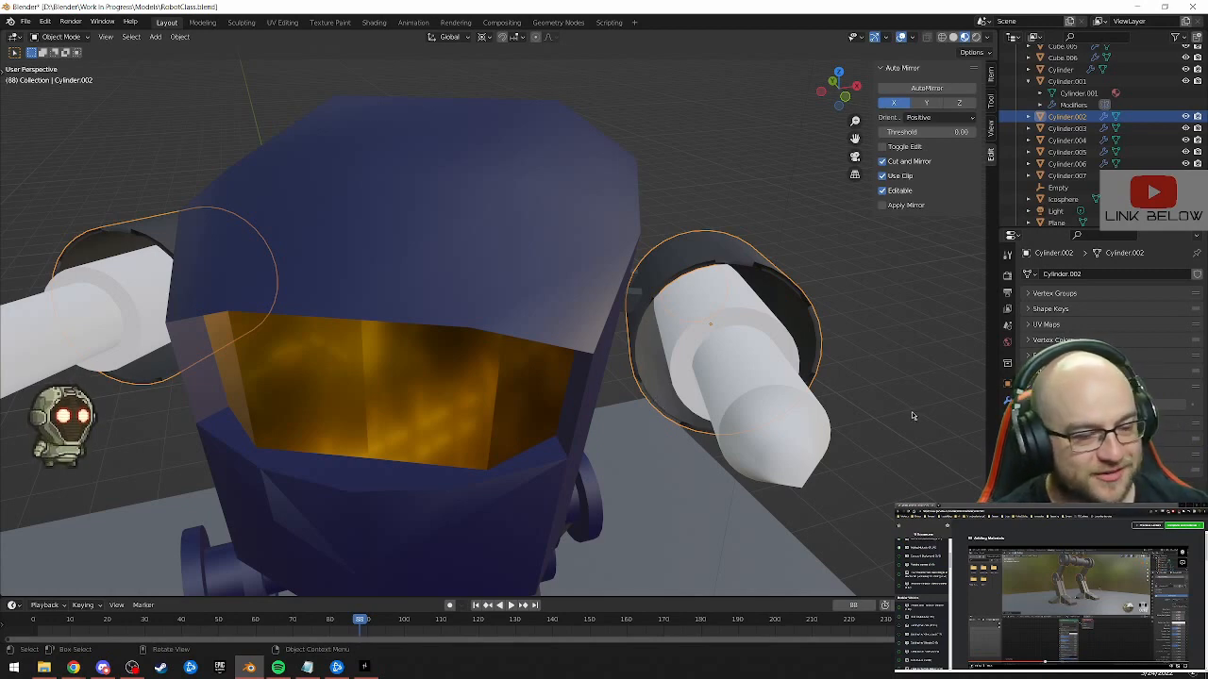
middle_click_drag(908, 412, 884, 403)
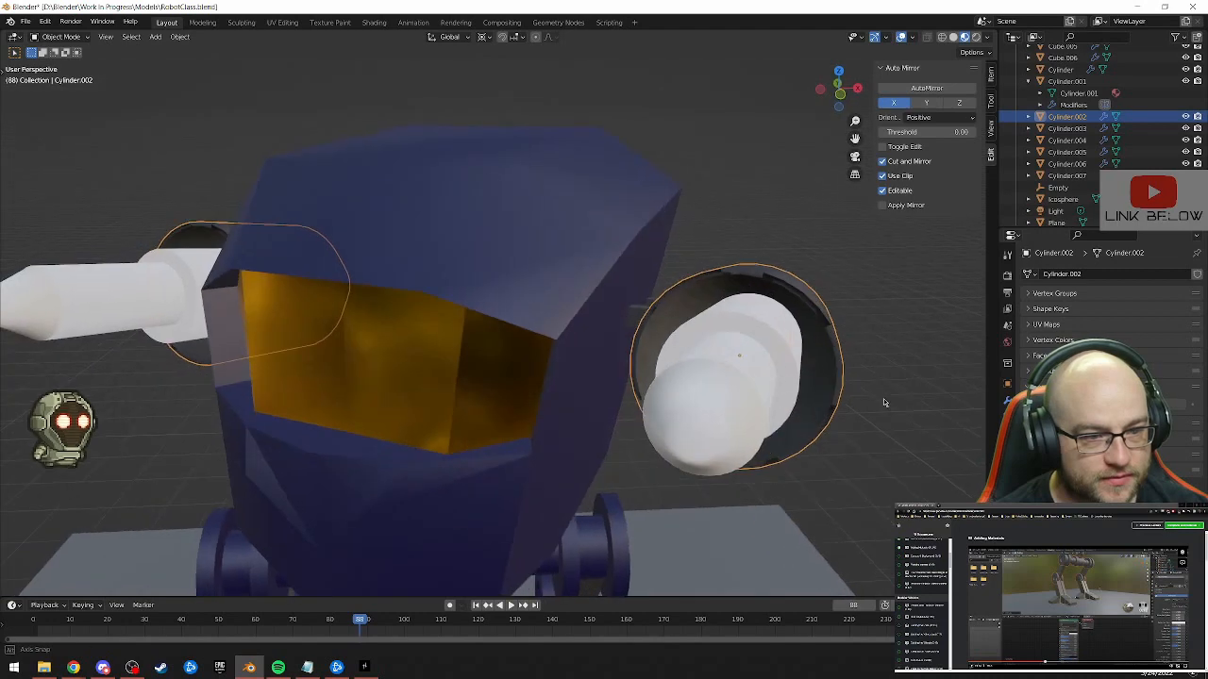
left_click(790, 366)
middle_click_drag(790, 366, 706, 350)
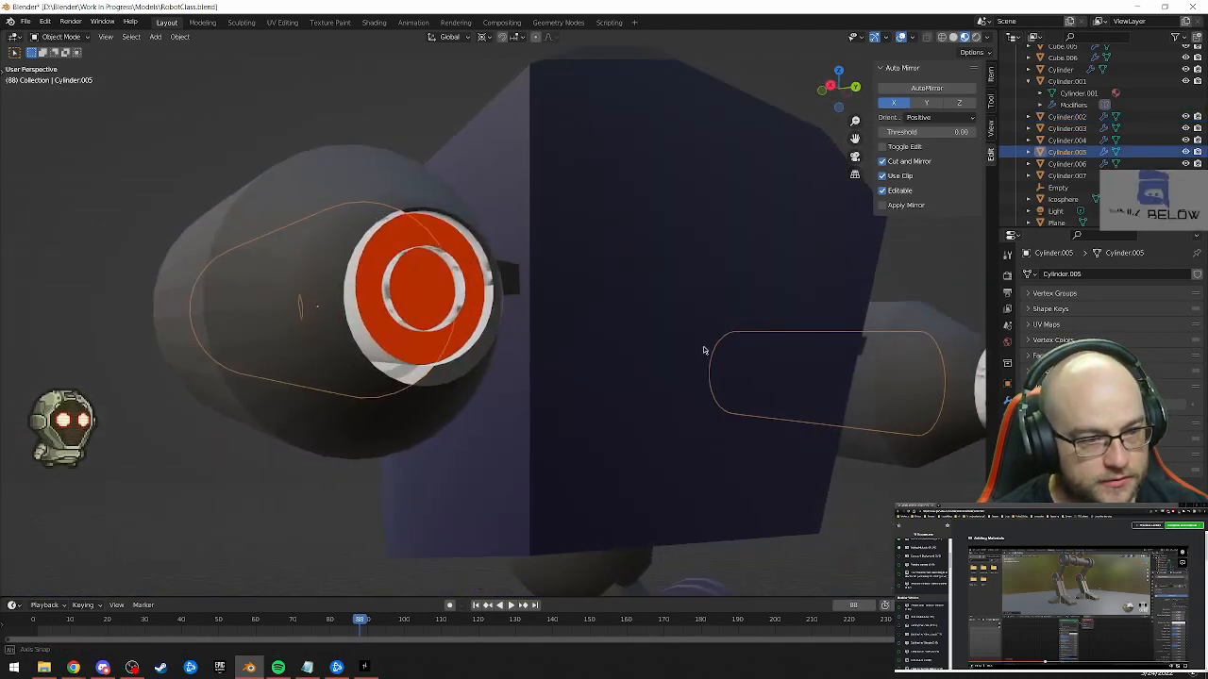
left_click(489, 289)
middle_click_drag(496, 302, 566, 344)
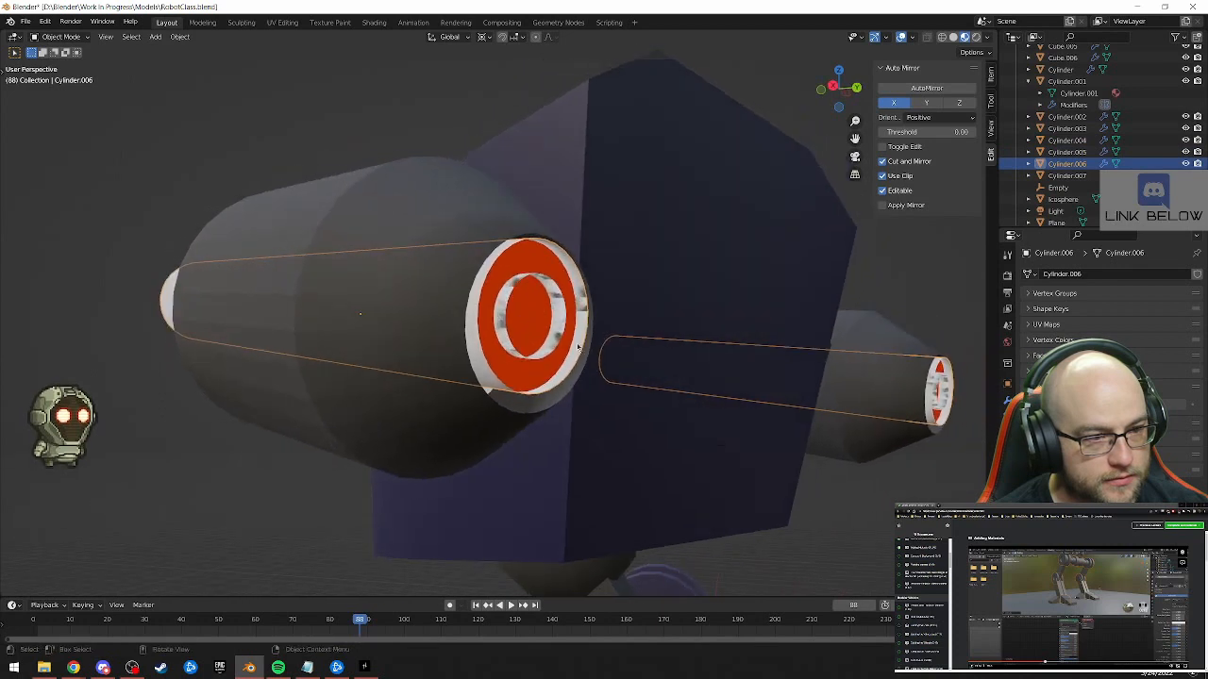
left_click(506, 299)
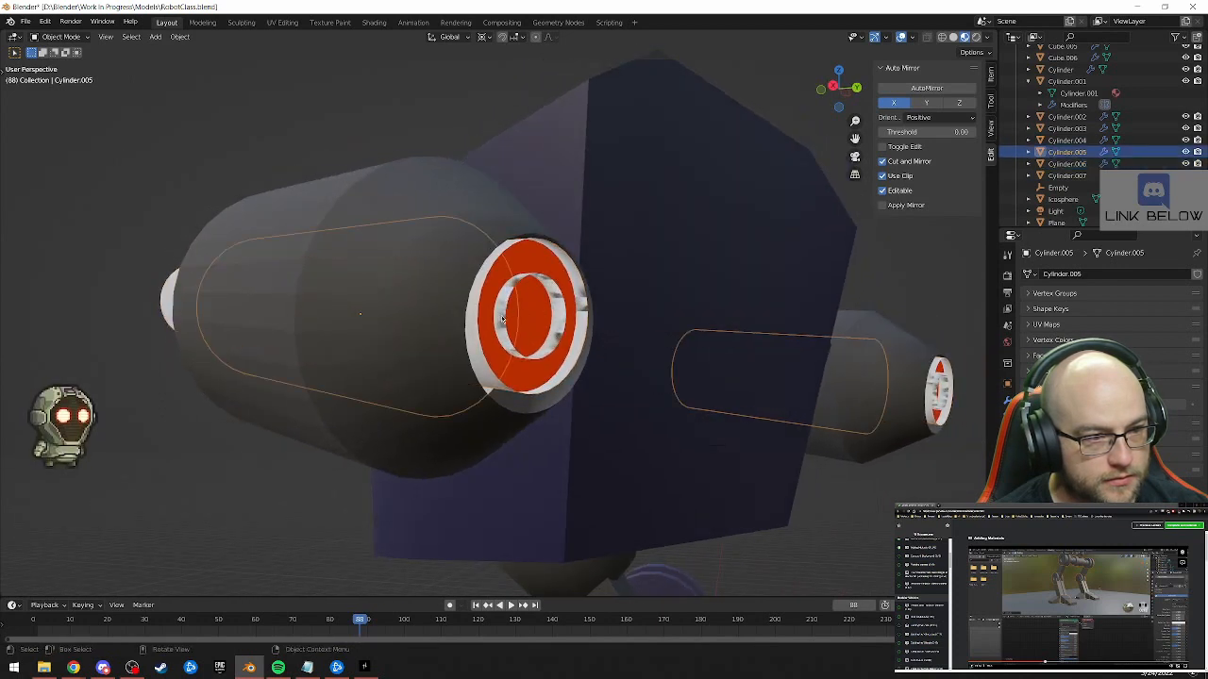
left_click(502, 321)
middle_click_drag(413, 336, 386, 345)
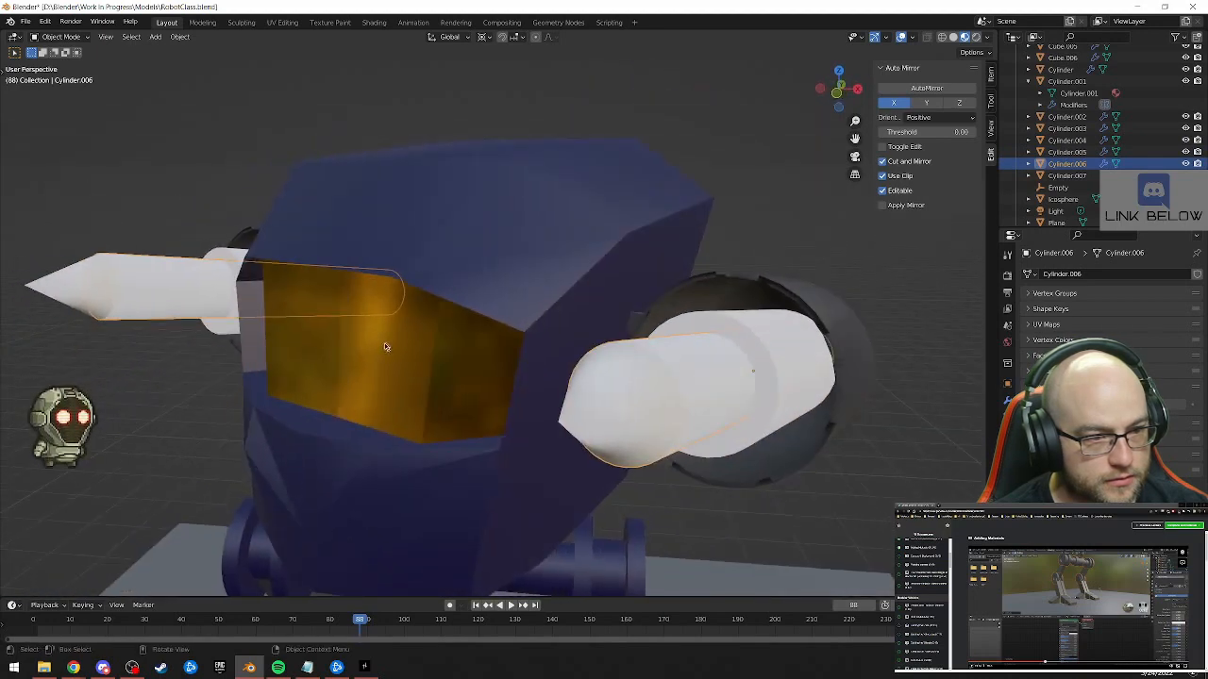
scroll(484, 397, "up", 3)
left_click(397, 431)
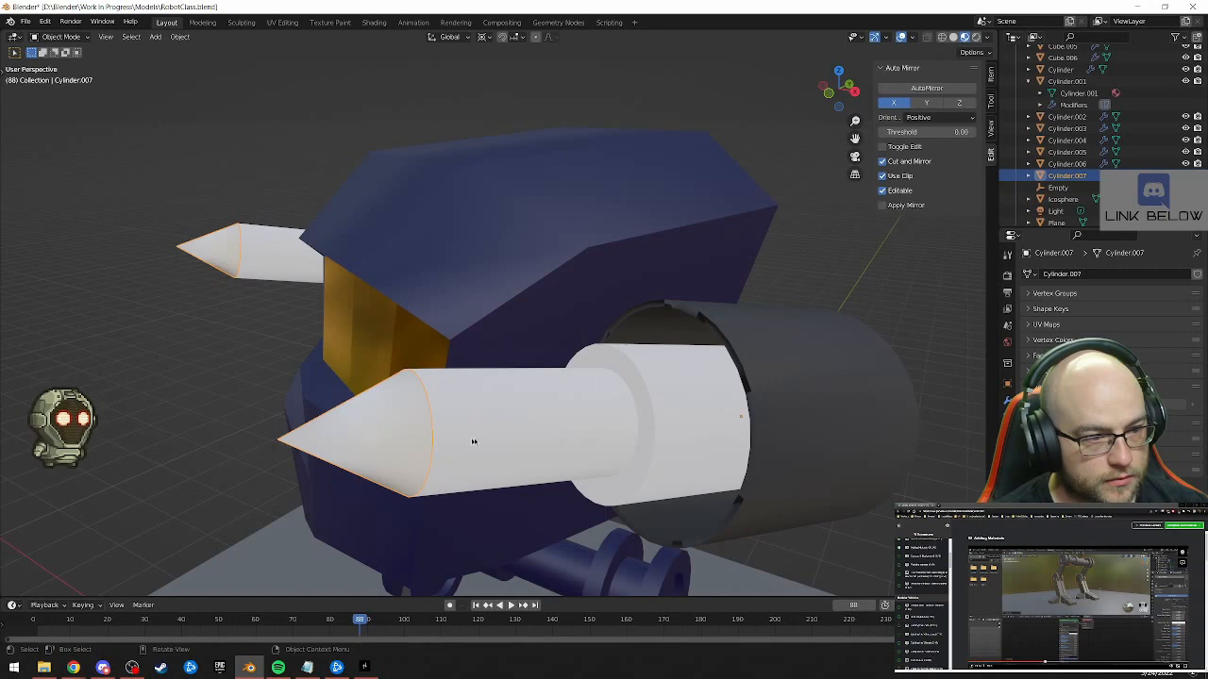
left_click(554, 452)
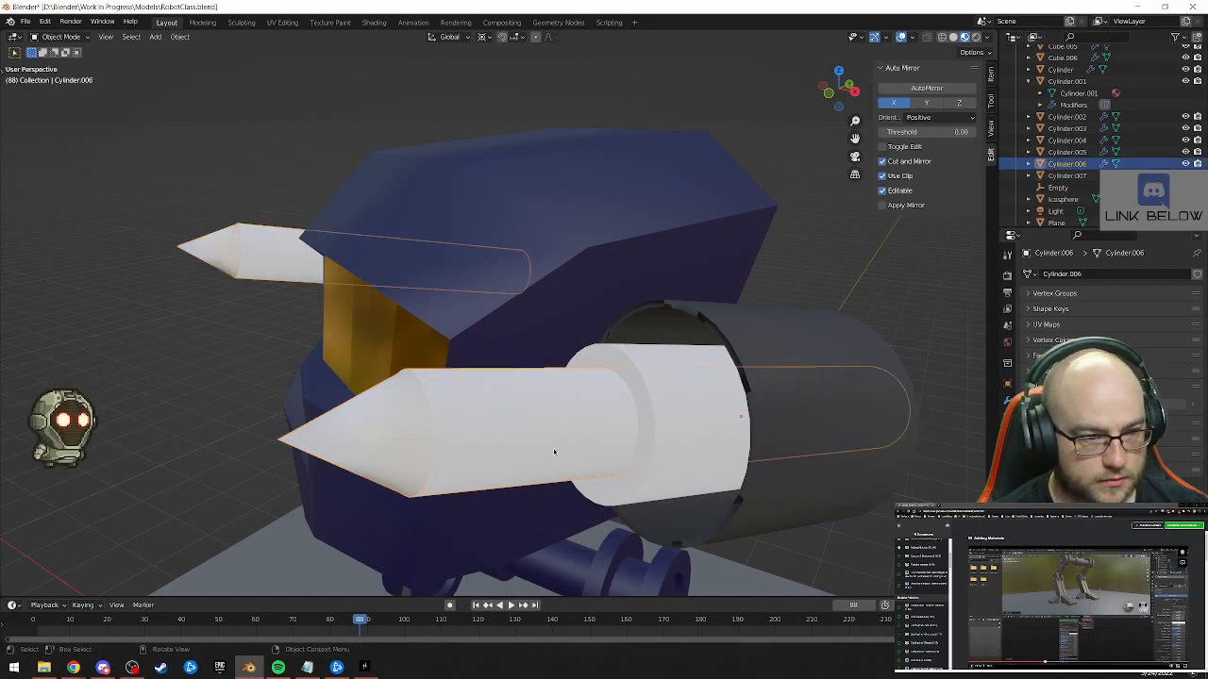
left_click(640, 430)
mouse_move(639, 430)
middle_mouse_down()
mouse_move(693, 417)
mouse_move(708, 379)
mouse_move(651, 425)
mouse_move(633, 412)
middle_mouse_up()
left_click(633, 412)
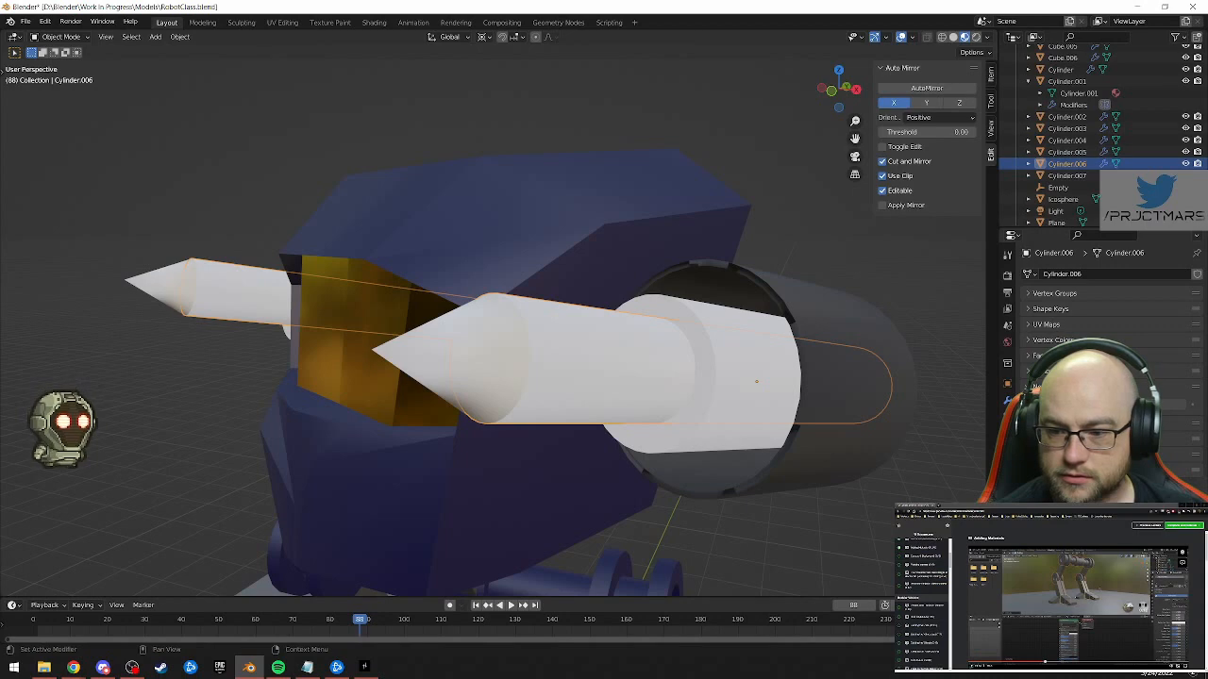
left_click(1138, 661)
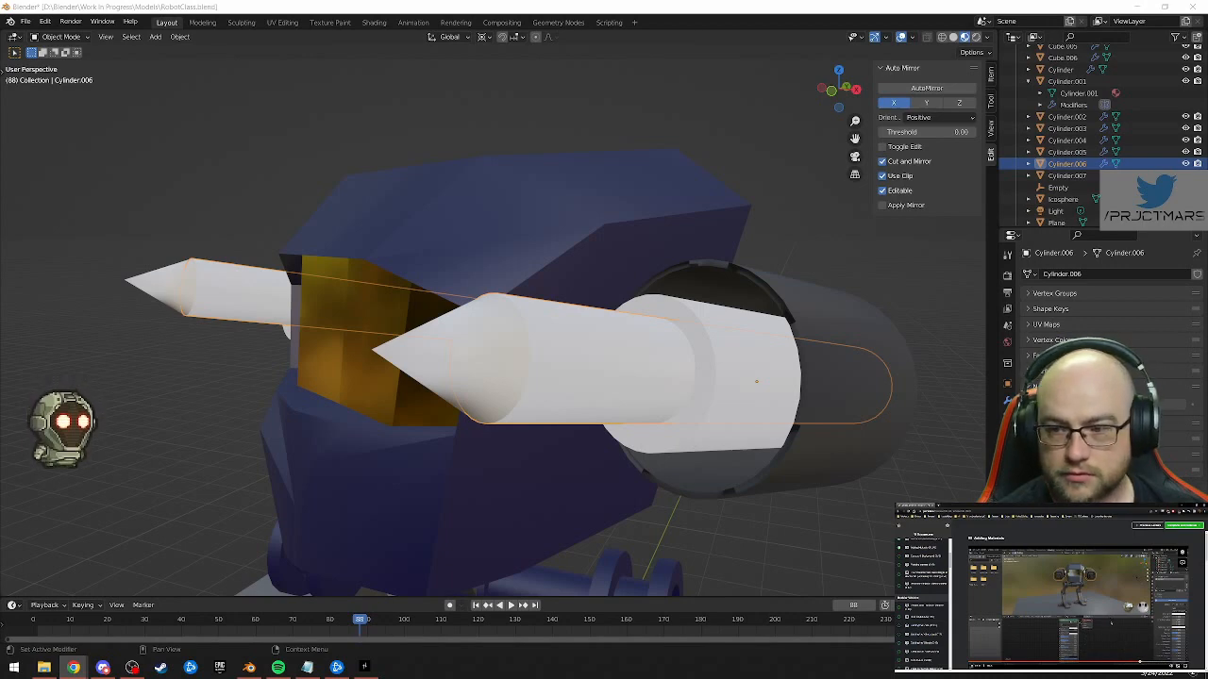
scroll(842, 431, "down", 3)
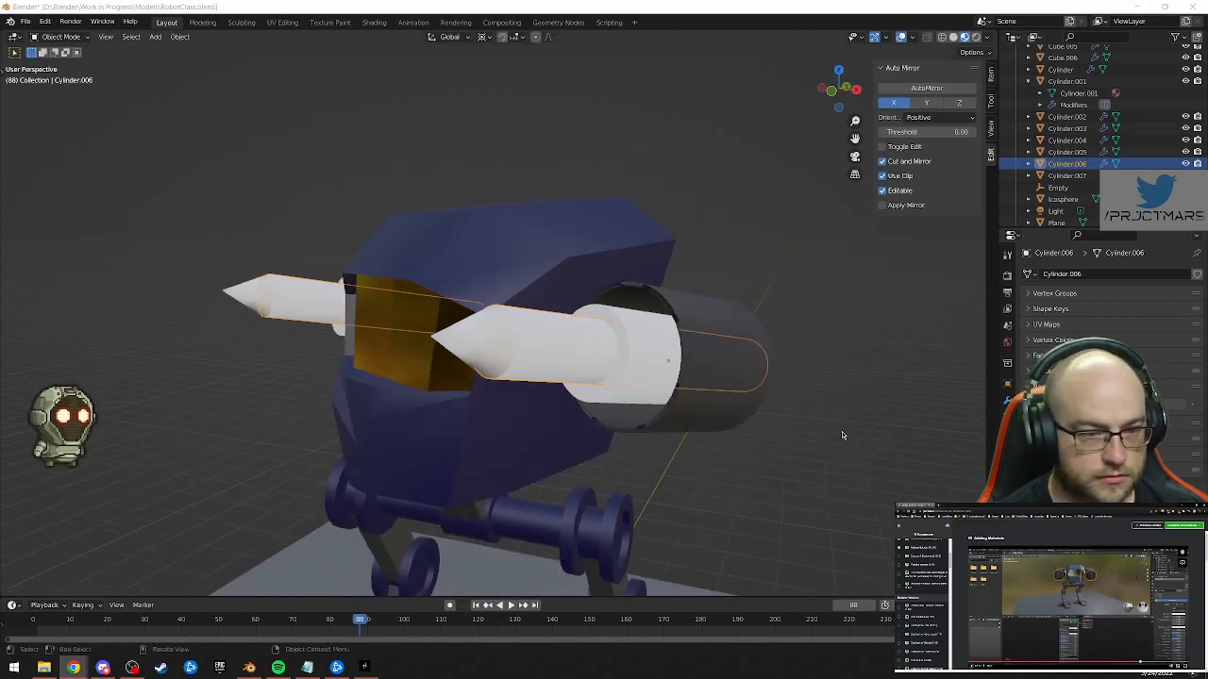
middle_click_drag(895, 431, 691, 407)
Select the cannon's collar (Cylinder.005) and create a new material in its empty first slot, working in the Shading workspace
left_click(645, 367)
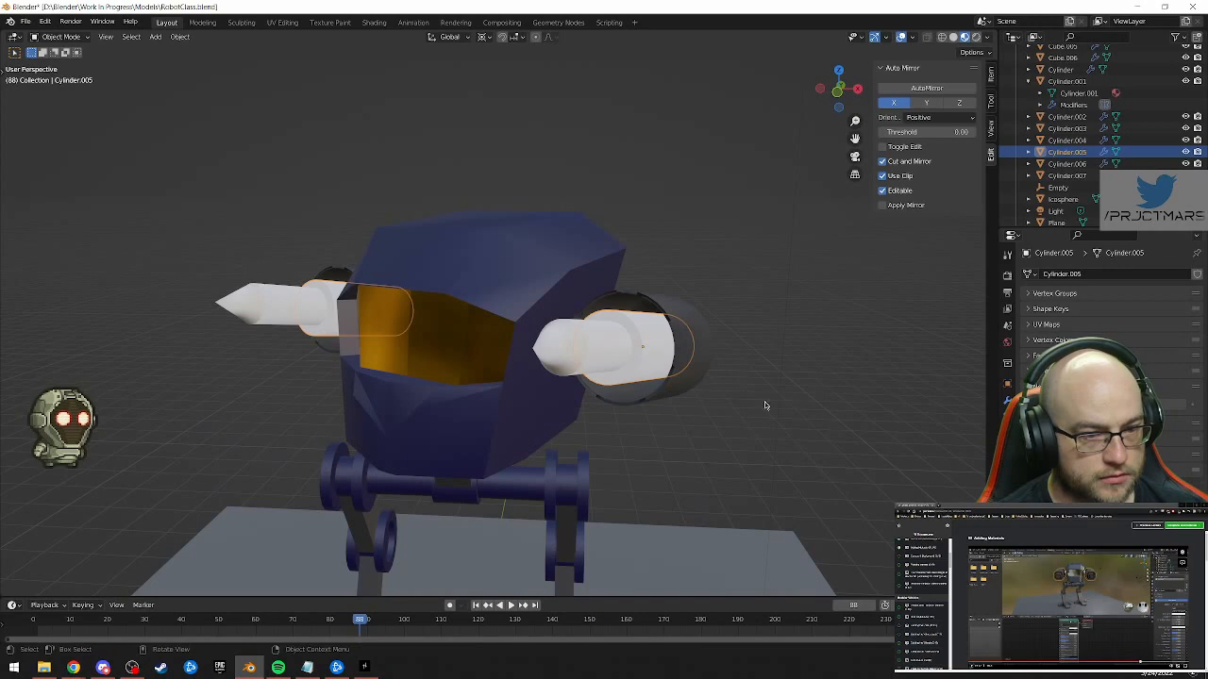
middle_click_drag(767, 439, 695, 448)
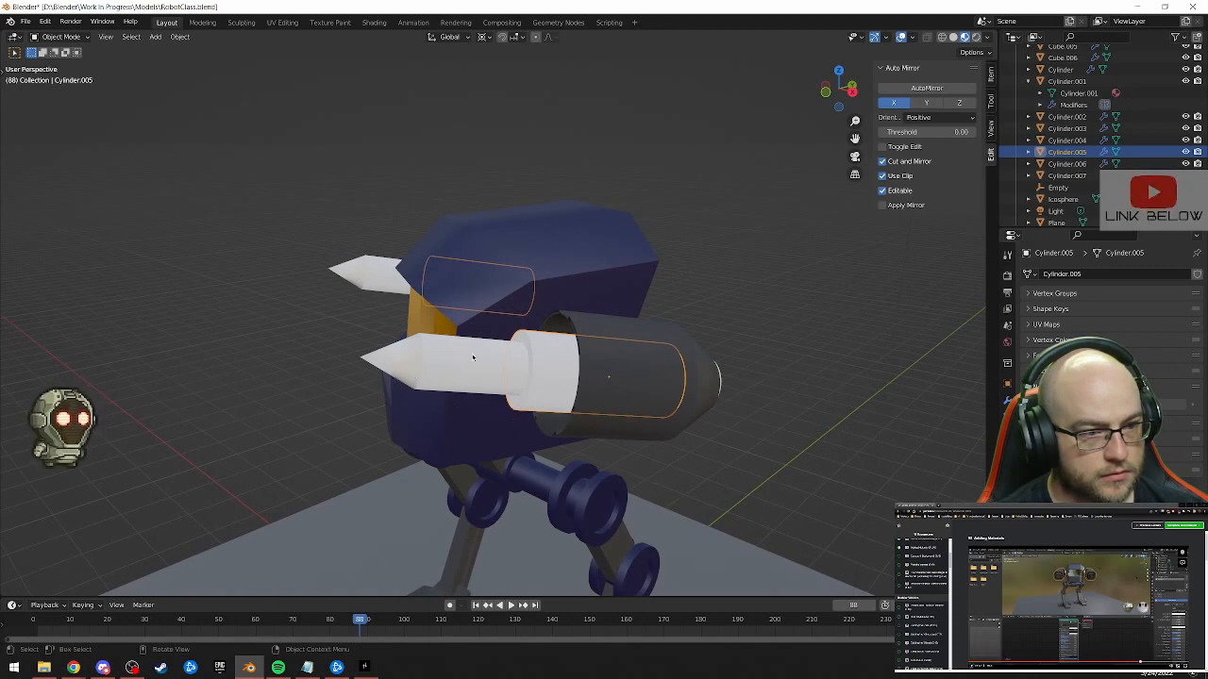
middle_click_drag(442, 377, 500, 408)
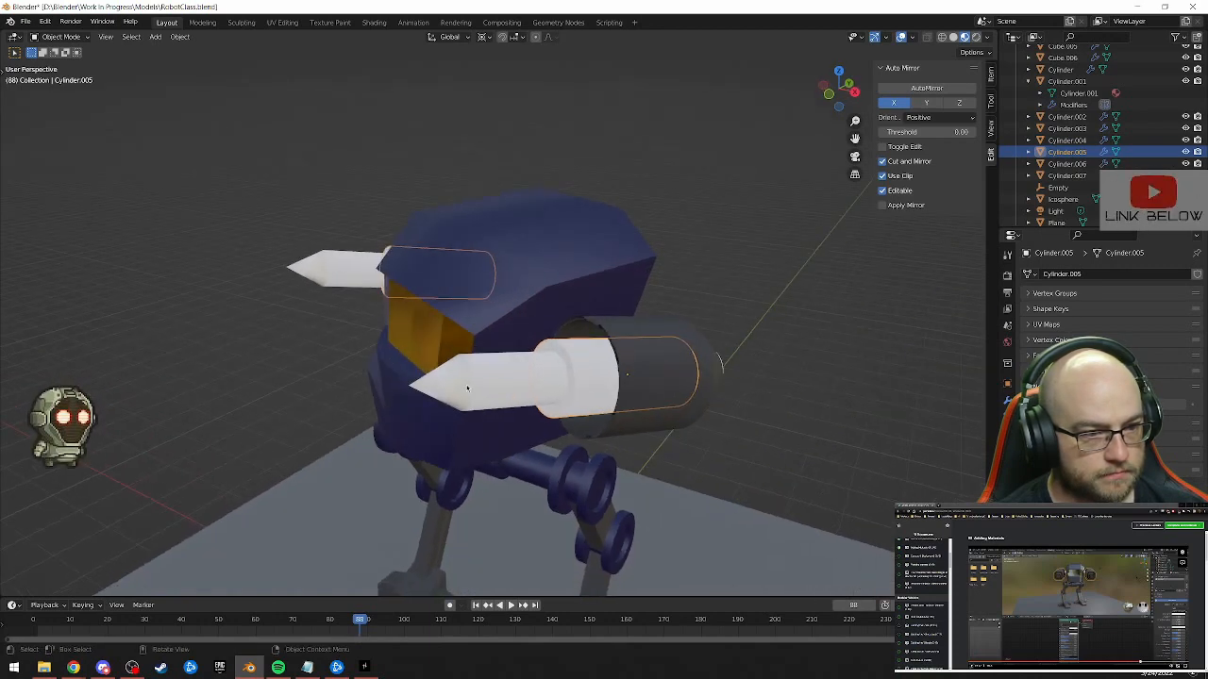
middle_click_drag(692, 455, 650, 422)
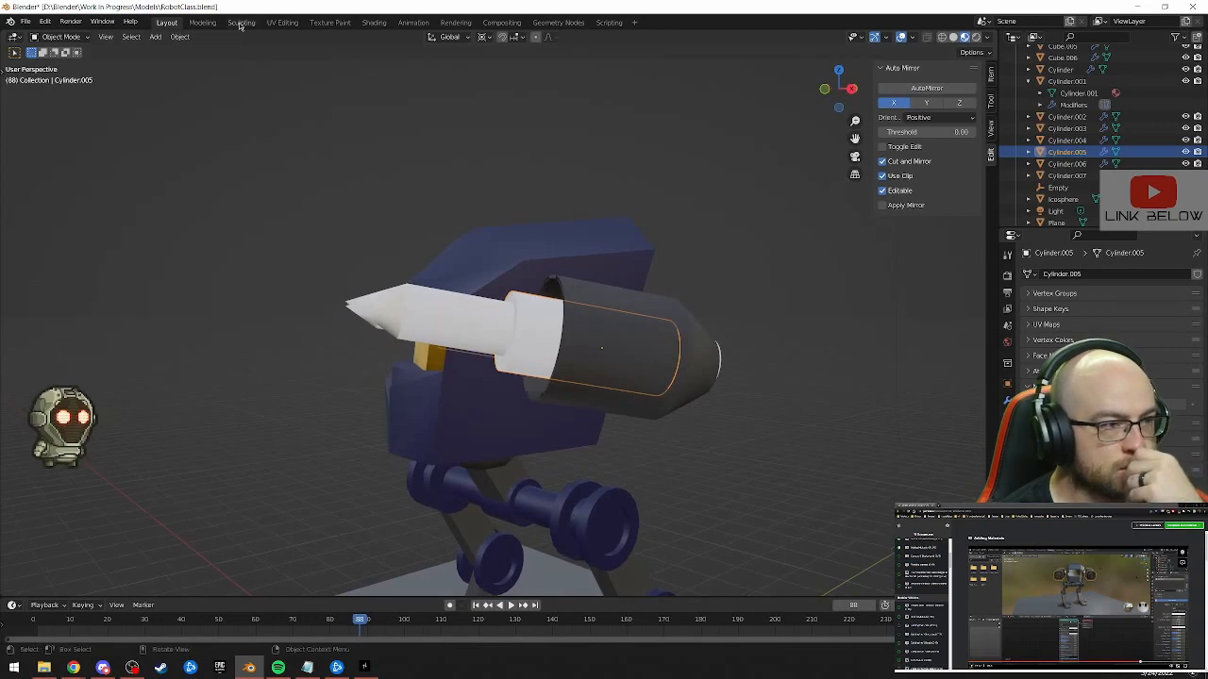
left_click(375, 22)
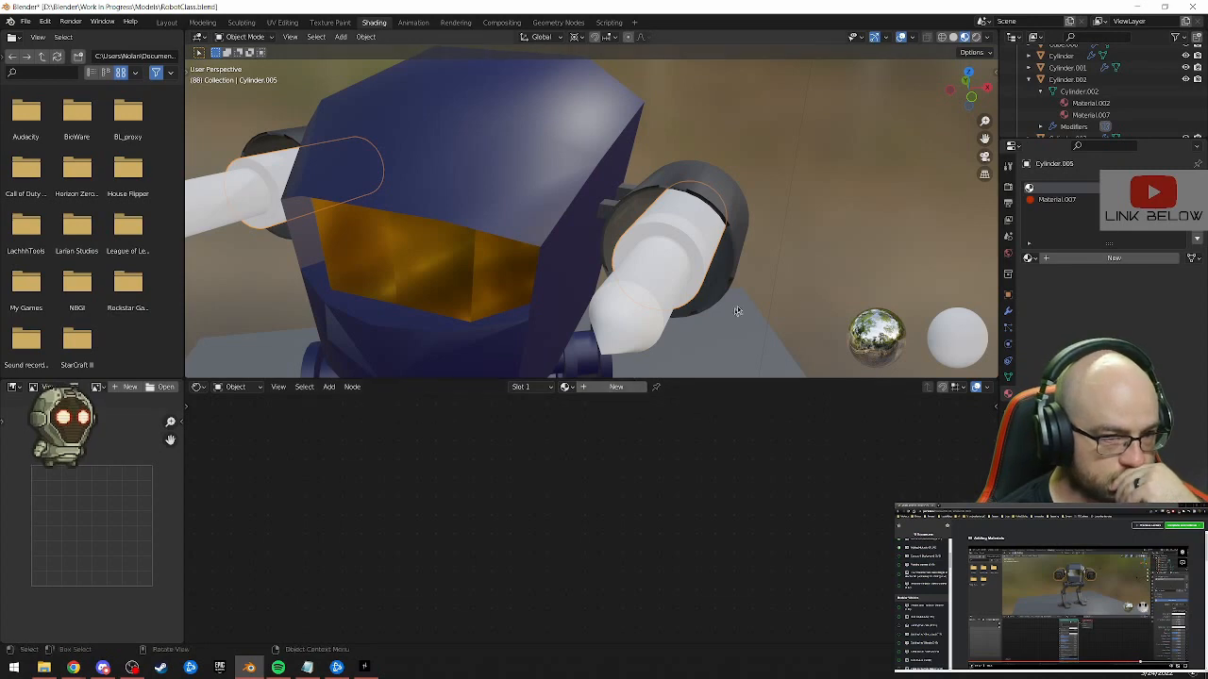
middle_click_drag(799, 291, 774, 275)
left_click(608, 390)
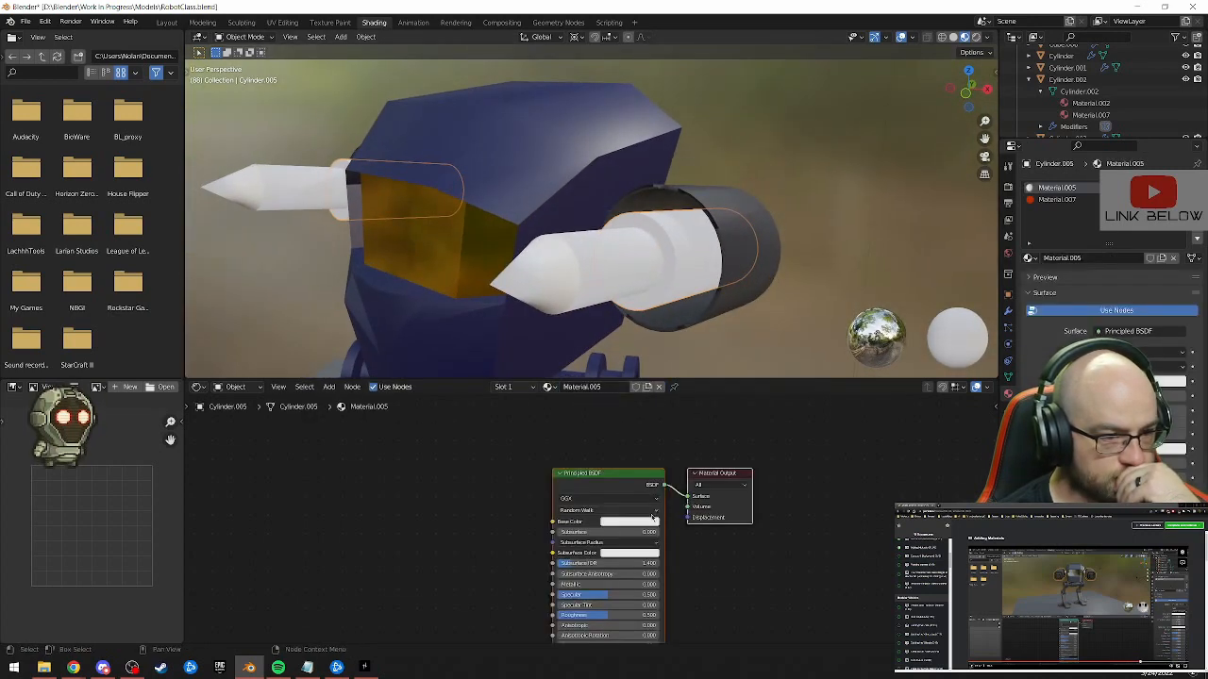
Set the Principled BSDF Base Color of Material.005 to a bright red with saturation 1.000 and value 0.800
left_click_drag(708, 477, 700, 425)
left_click(636, 472)
mouse_move(645, 381)
left_mouse_down()
mouse_move(617, 402)
mouse_move(662, 355)
mouse_move(647, 340)
mouse_move(660, 370)
mouse_move(629, 405)
left_mouse_up()
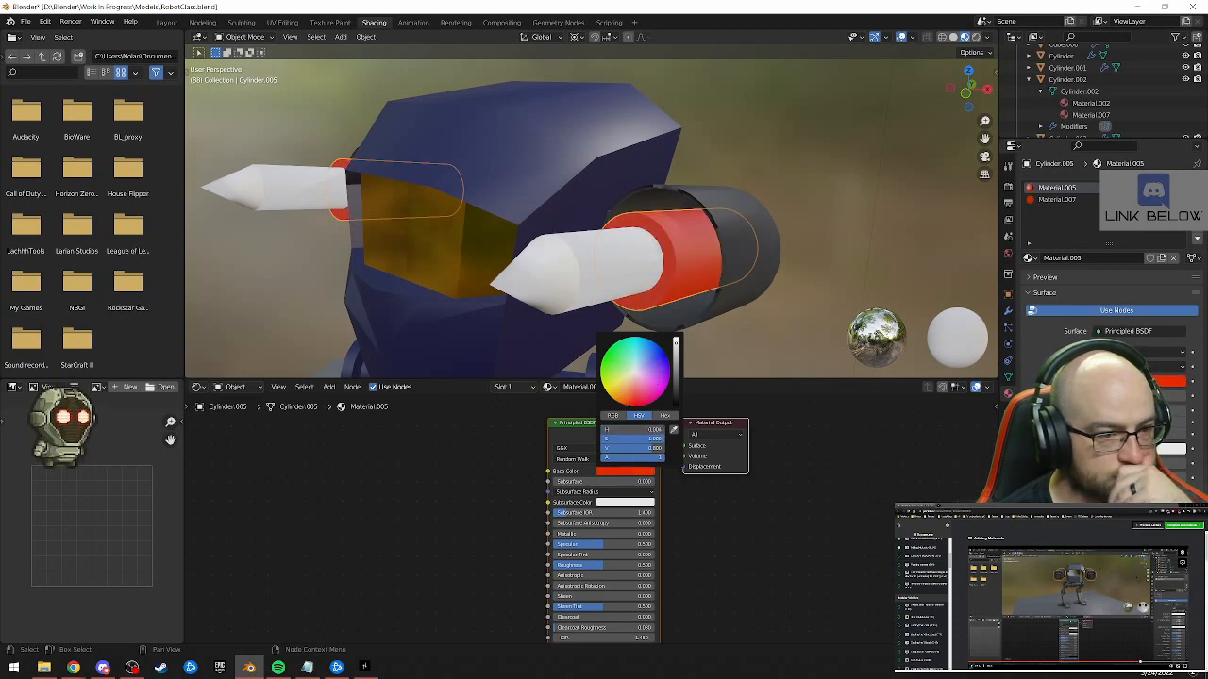
Link the dark blue material of the robot's head (Cube) to the cannon's collar (Cylinder.005)
middle_click_drag(746, 327, 453, 377)
left_click(563, 260)
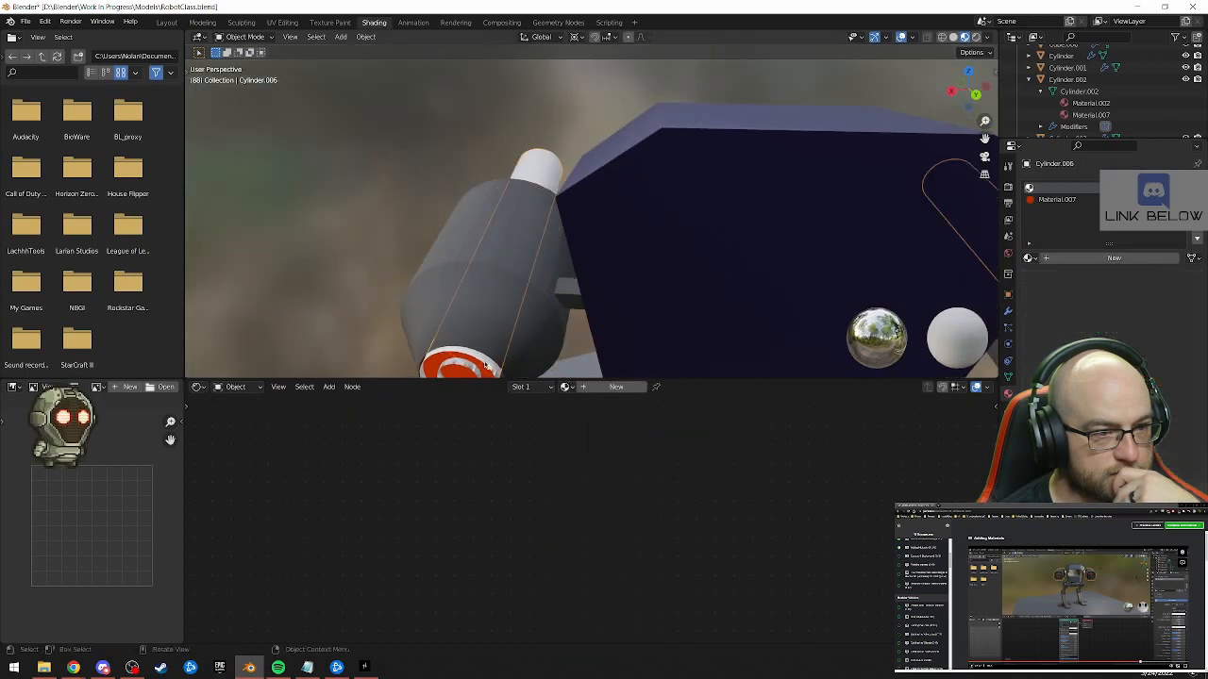
middle_click_drag(298, 287, 493, 291)
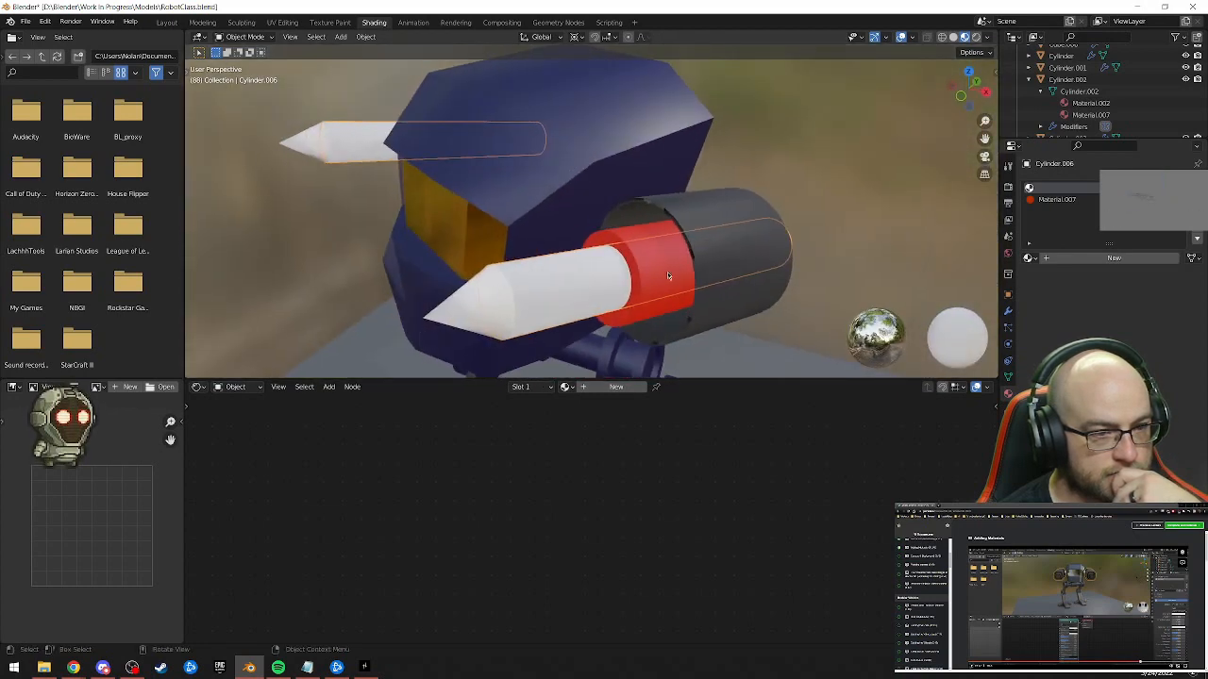
left_click(555, 197)
left_click(587, 226)
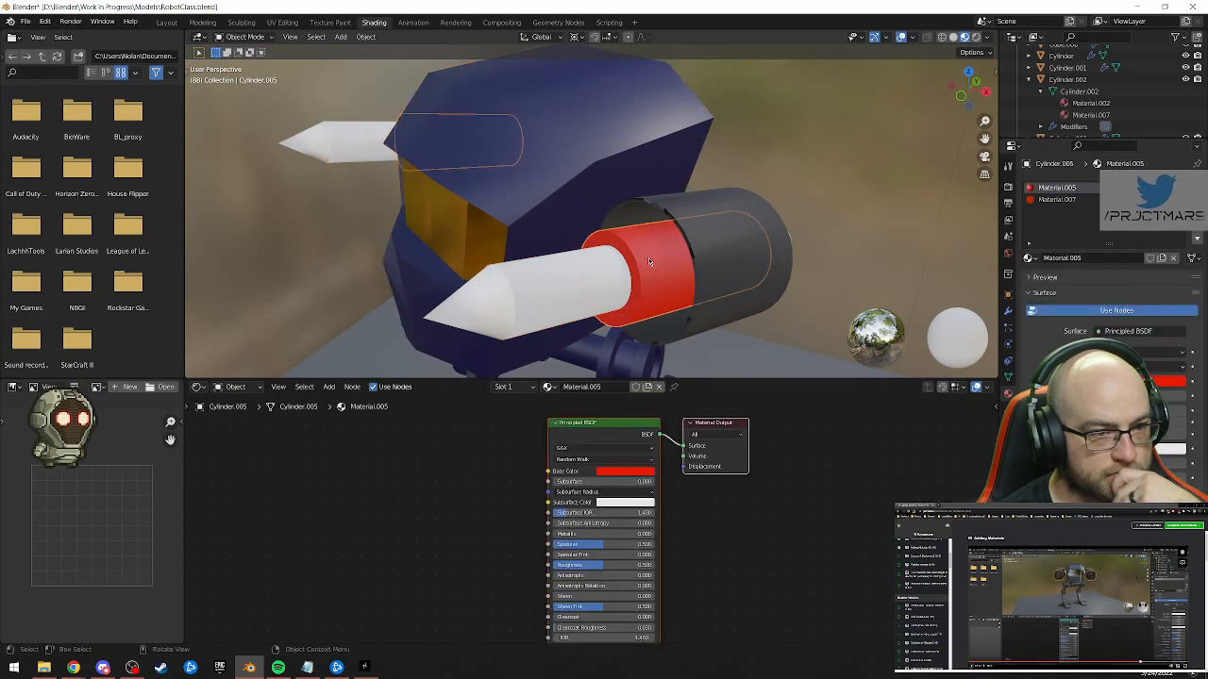
left_click(568, 204, "shift")
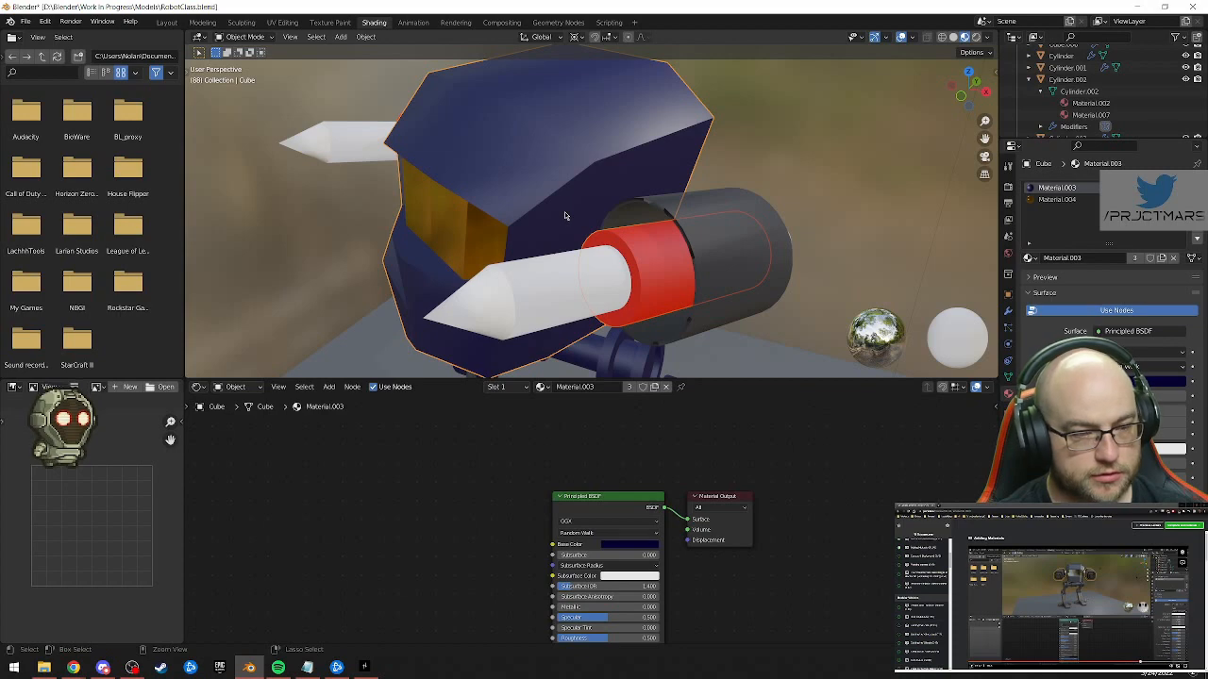
key("ctrl+l")
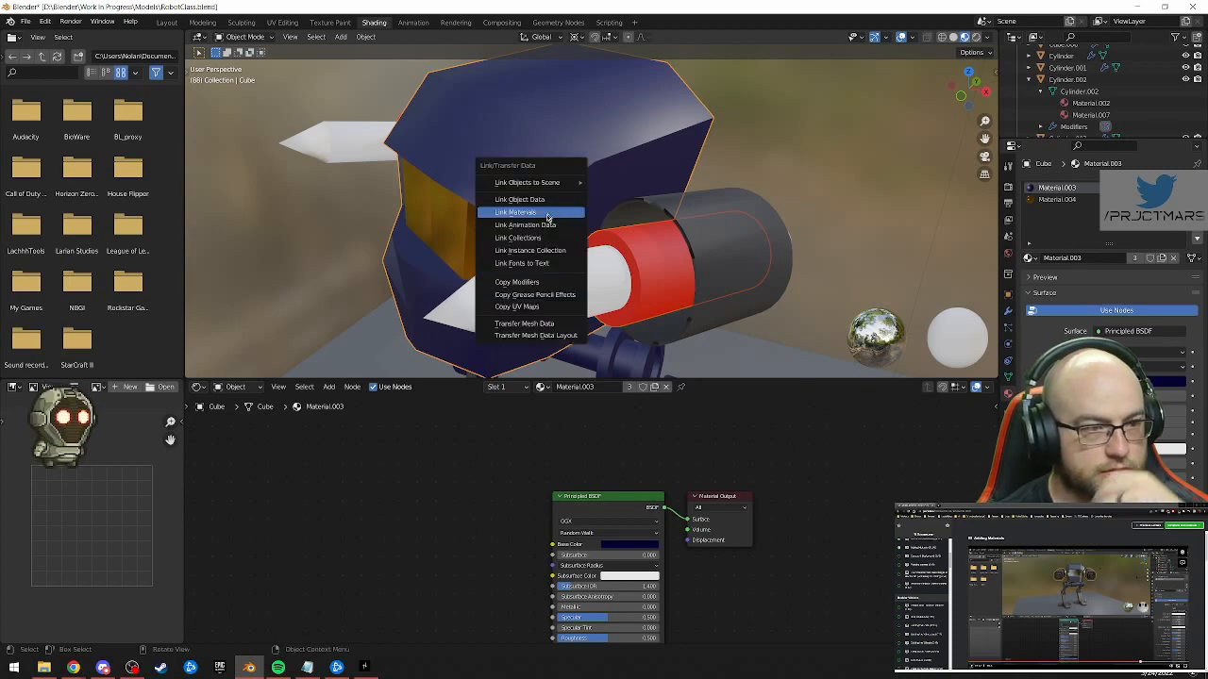
left_click(541, 215)
Link the dark material of the outer housing (Cylinder.002) to the cannon's barrel (Cylinder.006)
middle_click_drag(555, 249, 507, 257)
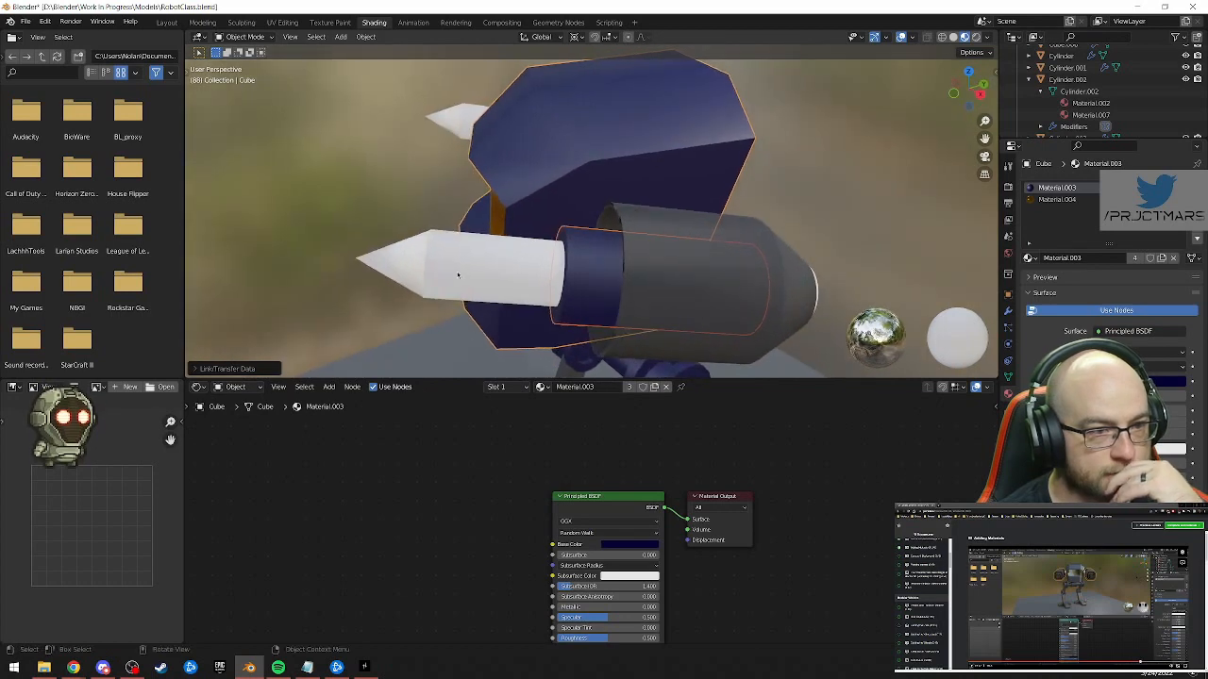
left_click(530, 296)
key("ctrl+l")
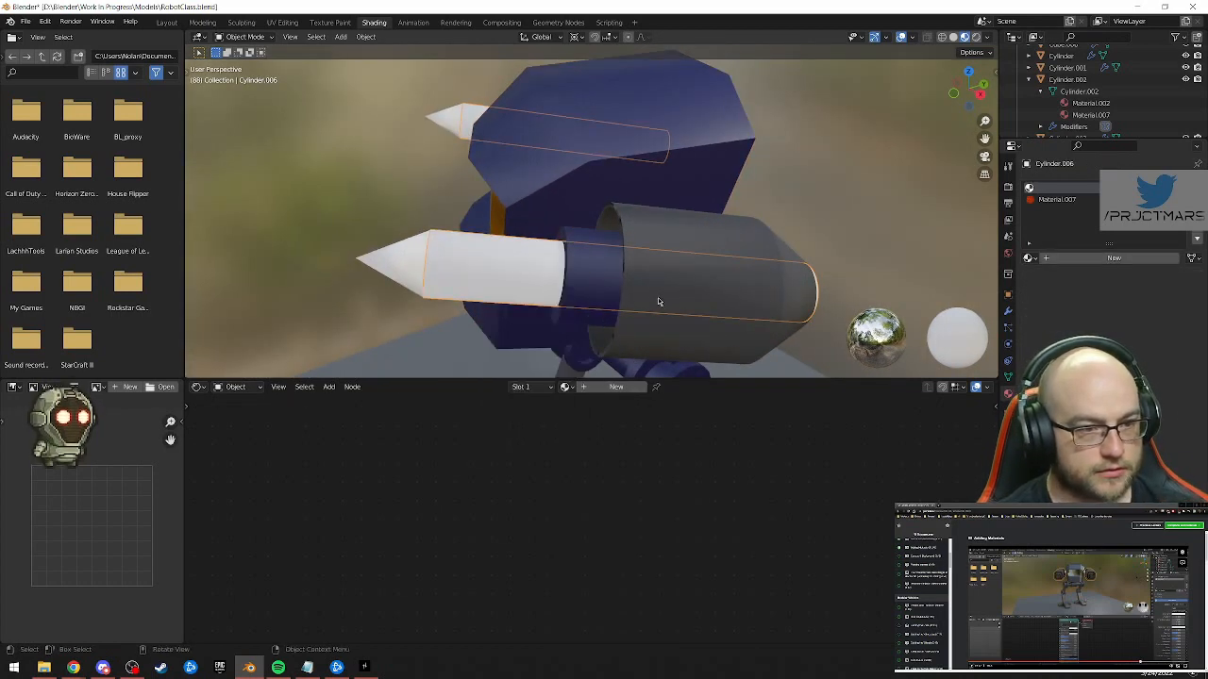
key("ctrl+l")
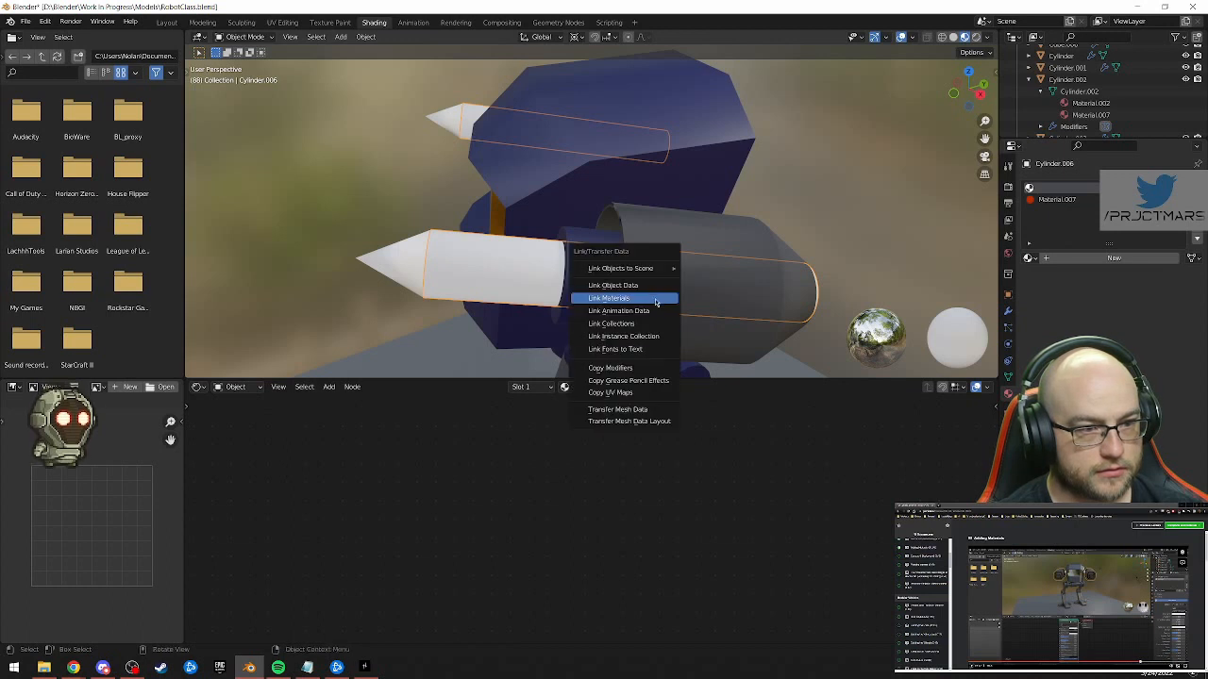
left_click(656, 299)
left_click(695, 305, "shift")
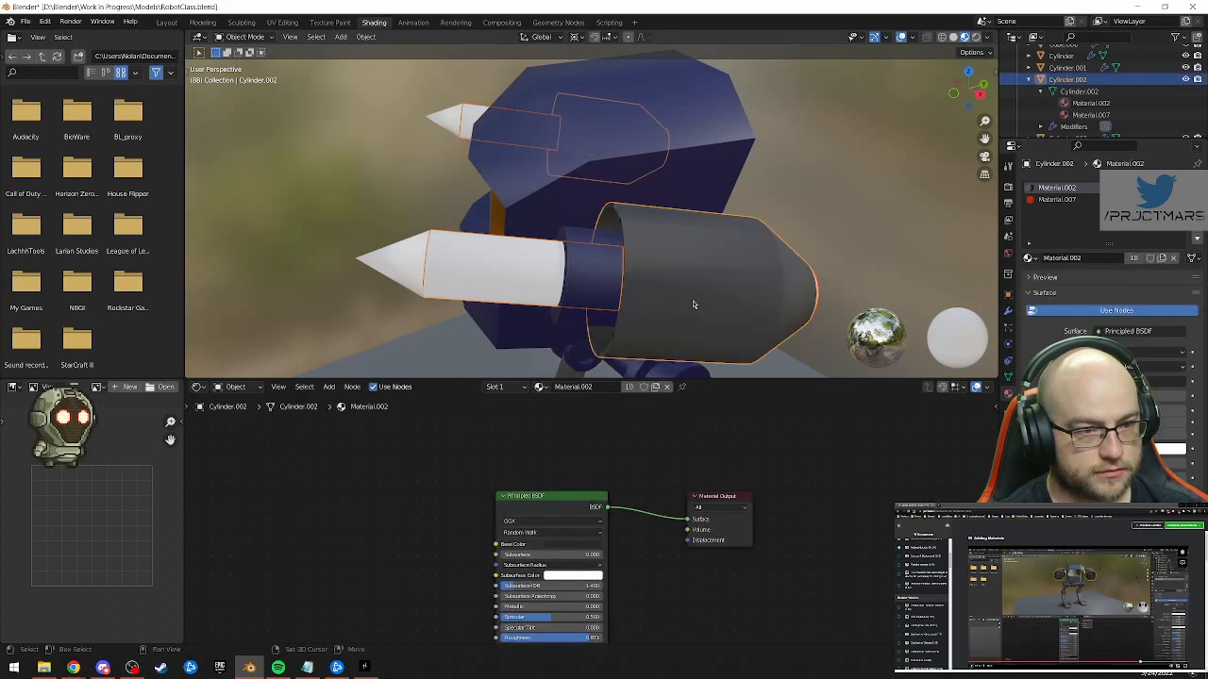
key("ctrl+l")
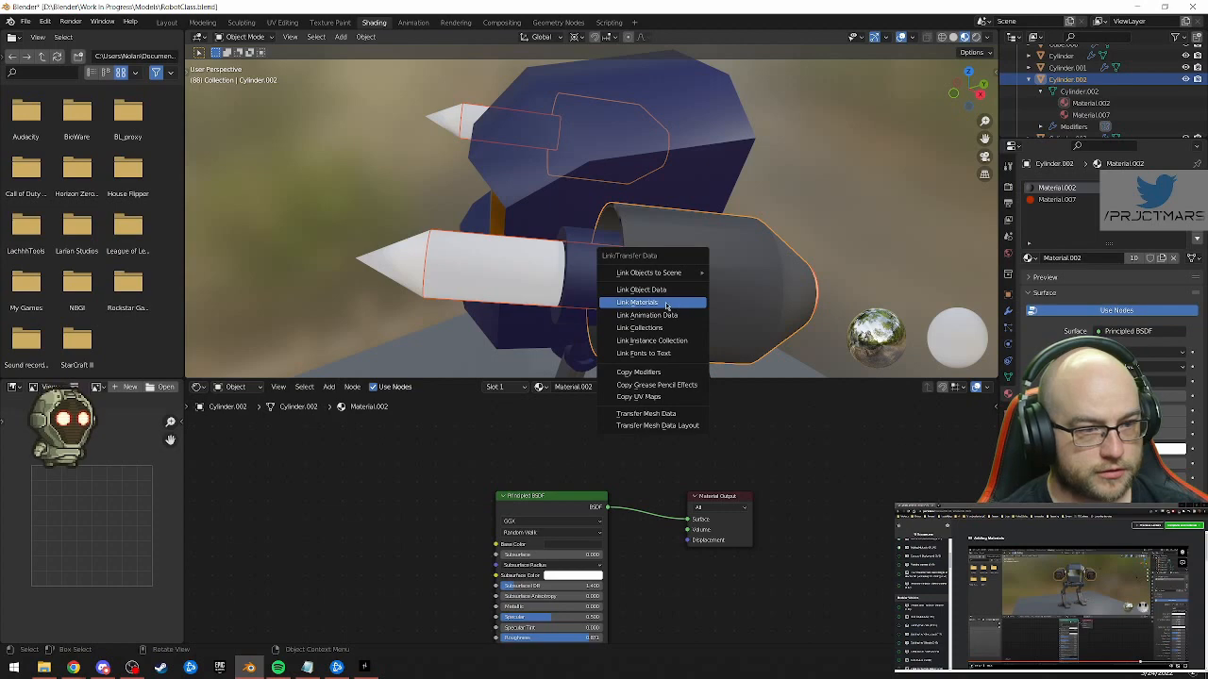
left_click(664, 307)
Create a new material in the first slot of the cannon's tip (Cylinder.007) and make its Base Color red
middle_click_drag(474, 339, 535, 268)
left_click(535, 268)
middle_click_drag(655, 298, 711, 304)
scroll(732, 329, "down", 8)
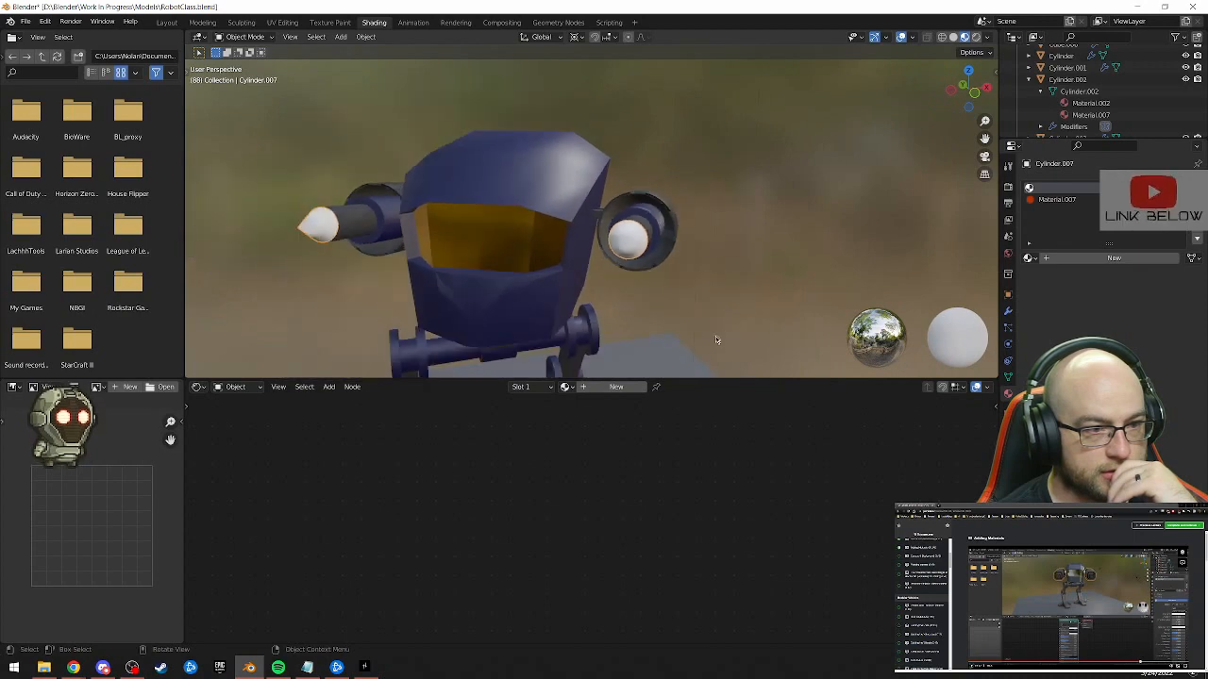
middle_click_drag(732, 322, 678, 293)
scroll(564, 231, "up", 2)
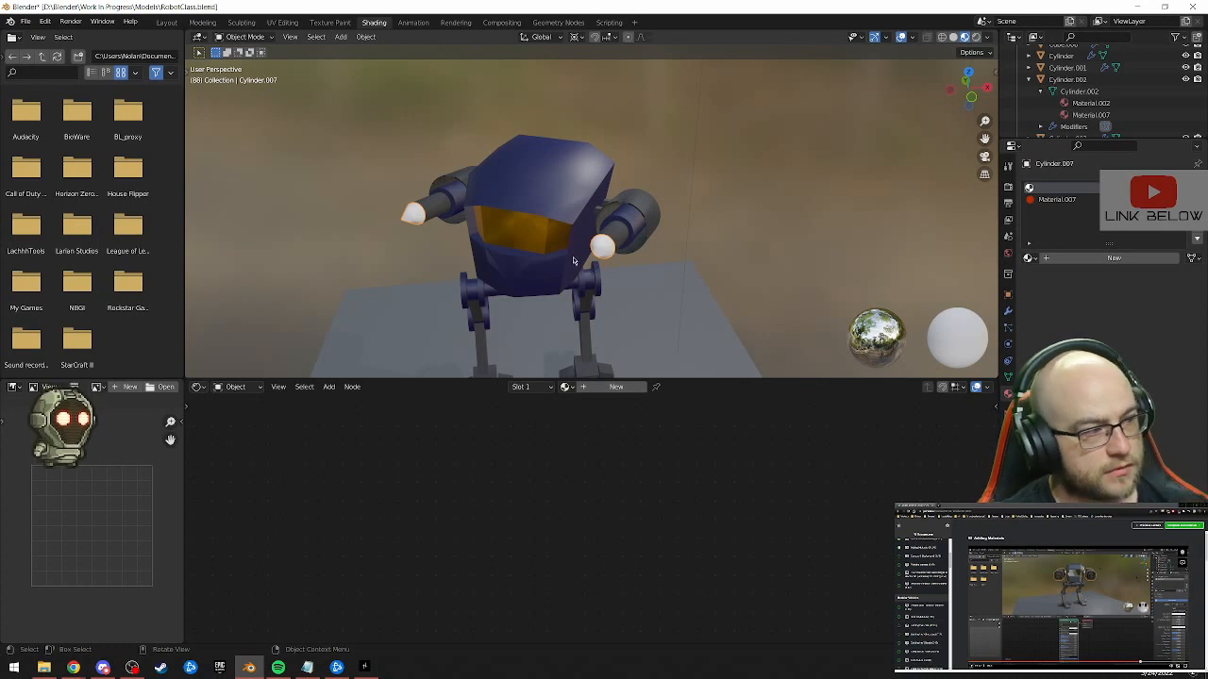
left_click(621, 388)
middle_click_drag(632, 502, 617, 446)
left_click(623, 489)
left_click(636, 412)
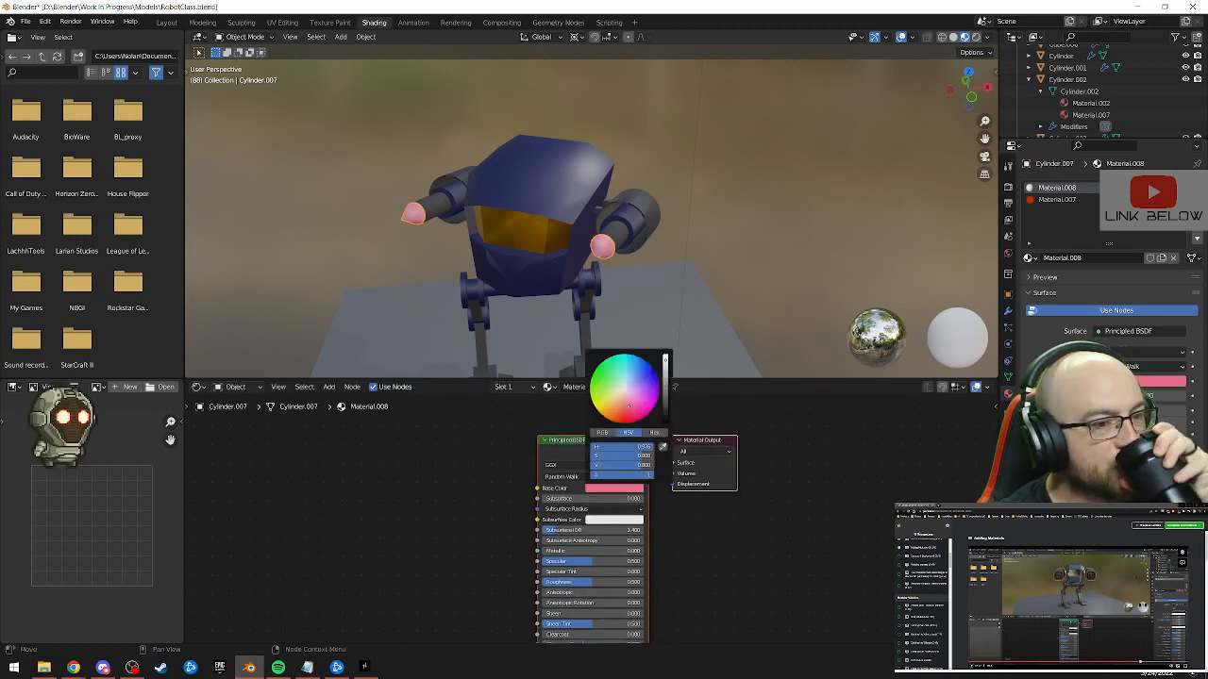
left_click(727, 321)
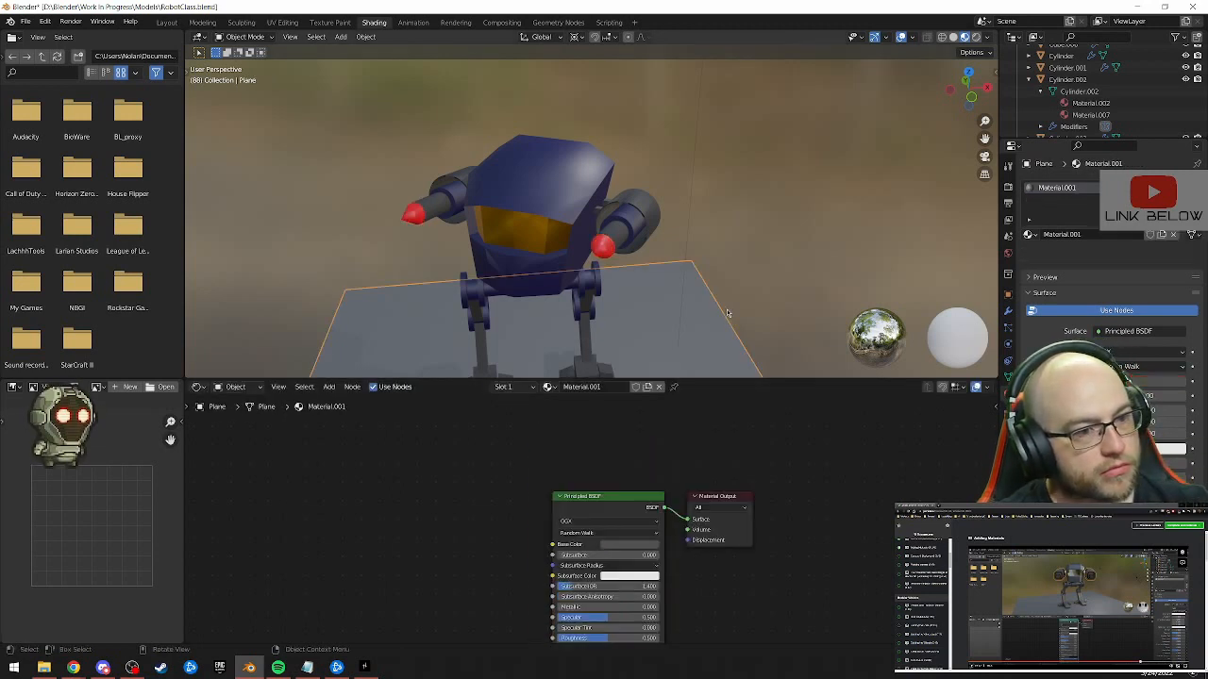
Change the Base Color of the tip's Material.008 to a near-white tone with value 0.800
middle_click_drag(779, 304, 606, 290)
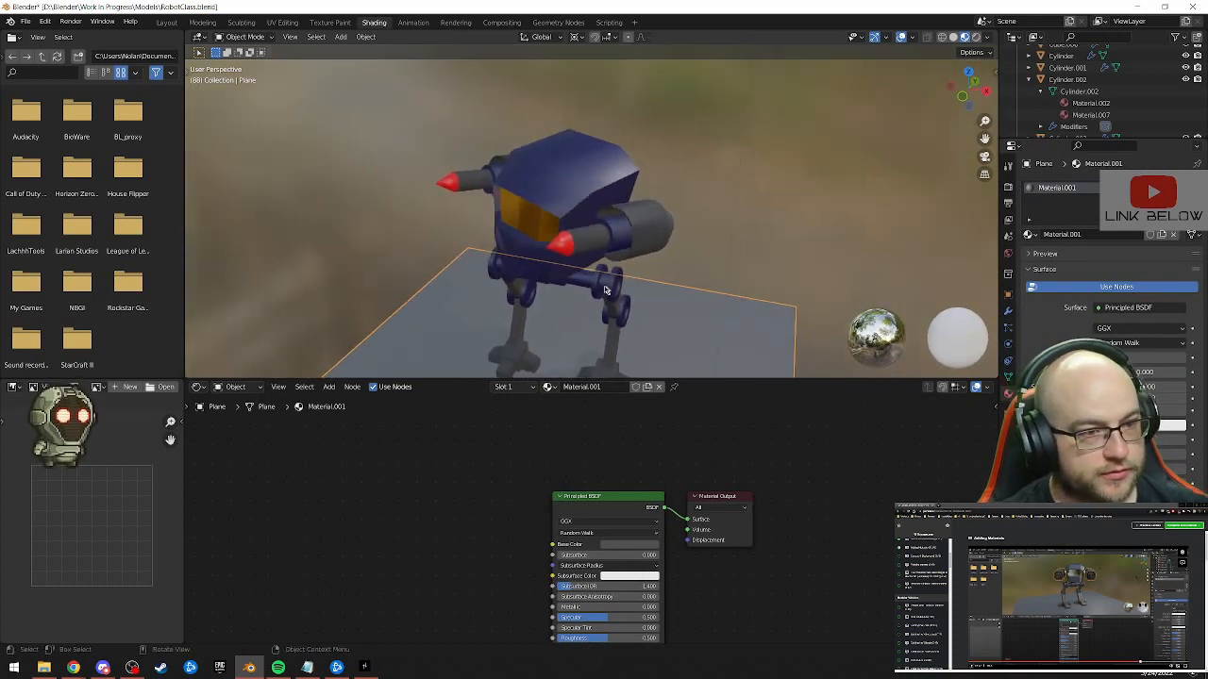
left_click(562, 253)
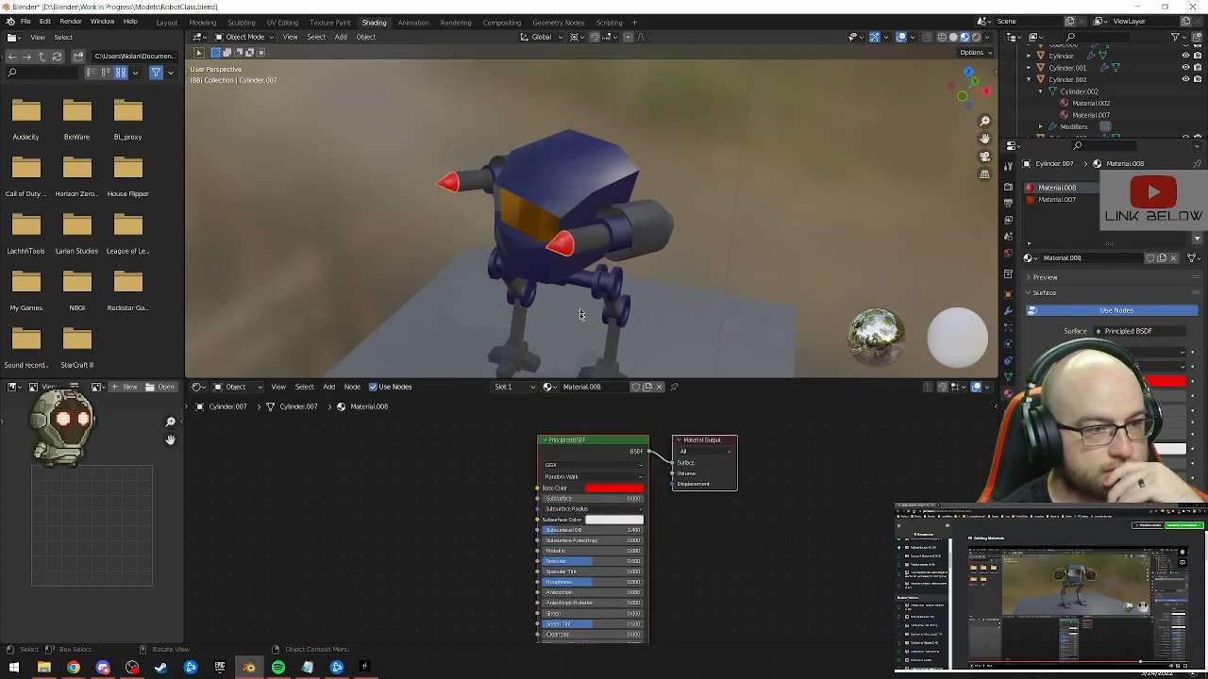
left_click(610, 489)
mouse_move(632, 411)
left_mouse_down()
mouse_move(646, 403)
mouse_move(593, 372)
mouse_move(632, 357)
mouse_move(657, 378)
left_mouse_up()
mouse_move(658, 388)
left_mouse_down()
mouse_move(614, 421)
mouse_move(623, 390)
left_mouse_up()
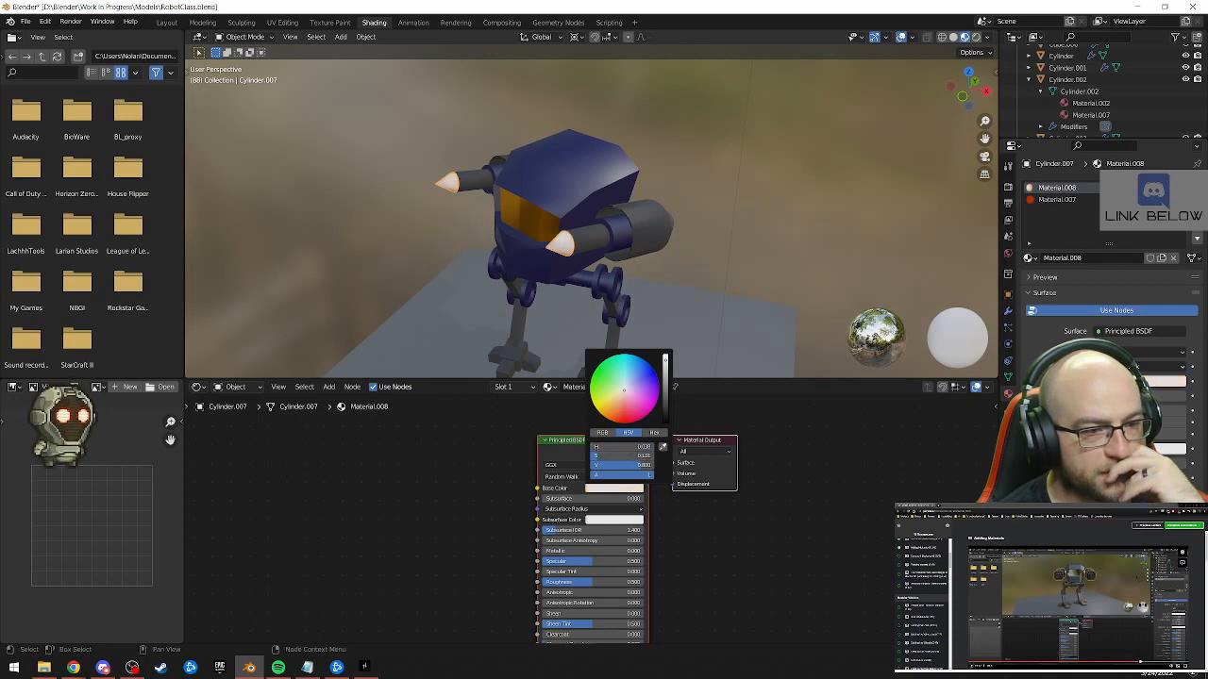
mouse_move(623, 390)
left_mouse_down()
mouse_move(629, 401)
mouse_move(622, 388)
left_mouse_up()
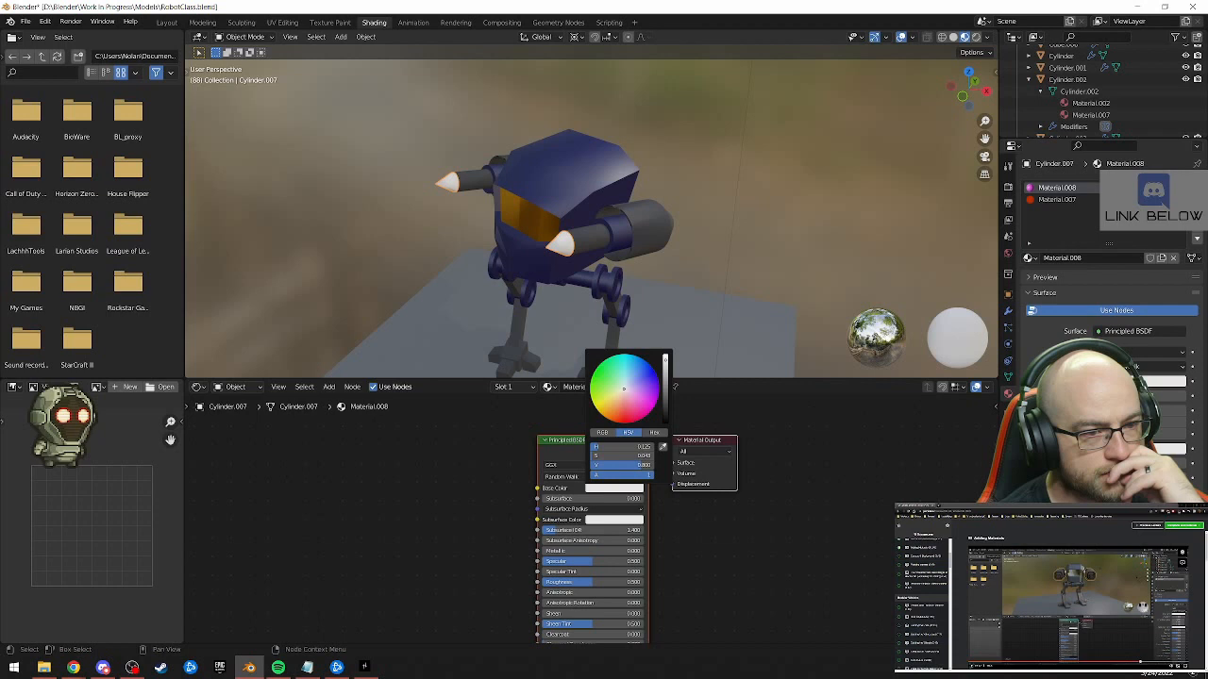
Check the tips from the side and front, and unlink Material.008 from the first slot of Cylinder.007
middle_click_drag(660, 321, 758, 219)
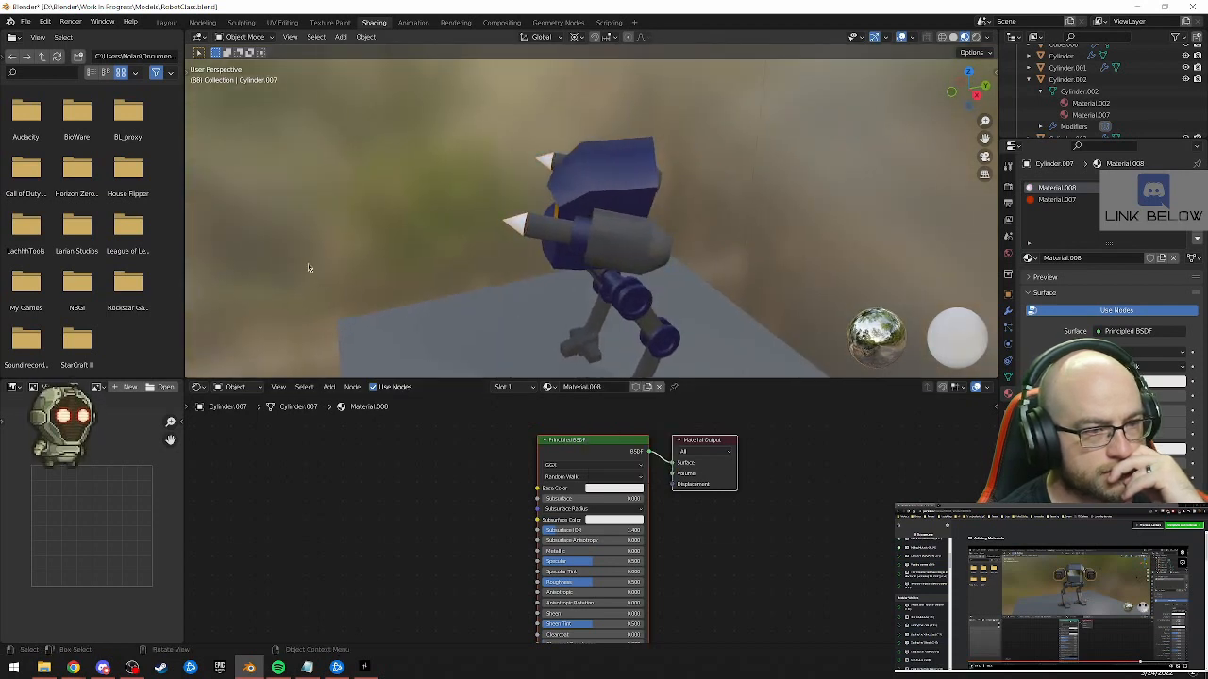
scroll(321, 265, "down", 5)
middle_click_drag(289, 278, 507, 247)
scroll(512, 254, "up", 5)
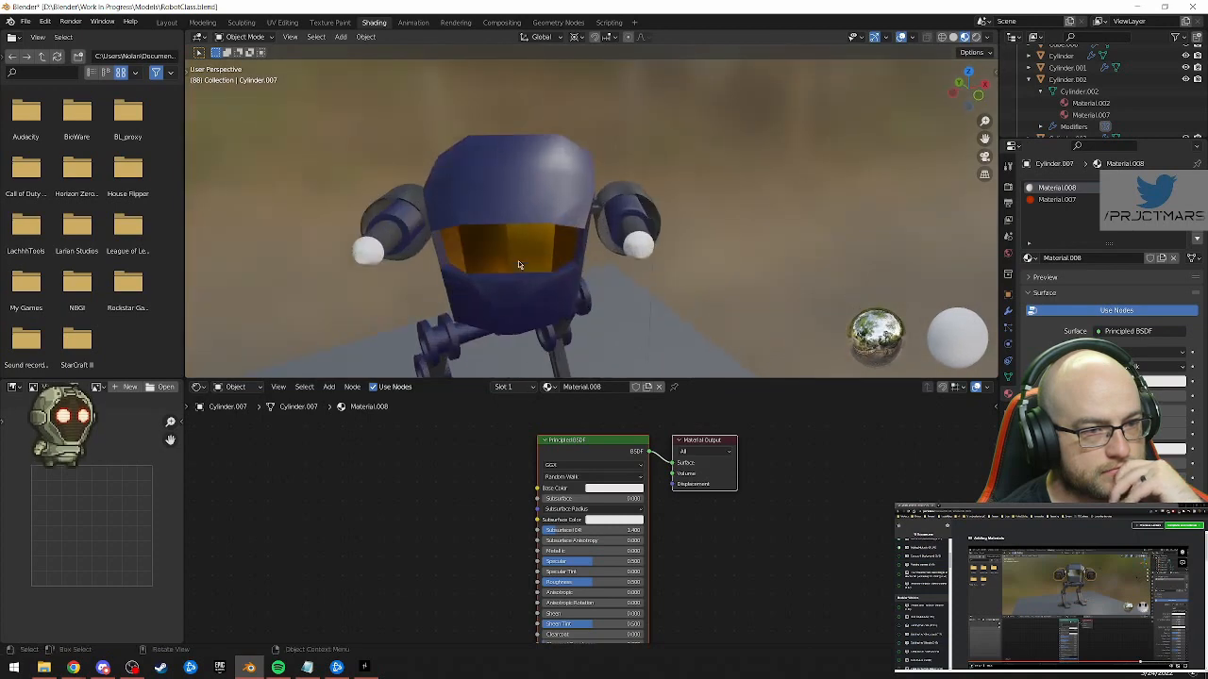
middle_click_drag(636, 315, 506, 279)
left_click(659, 387)
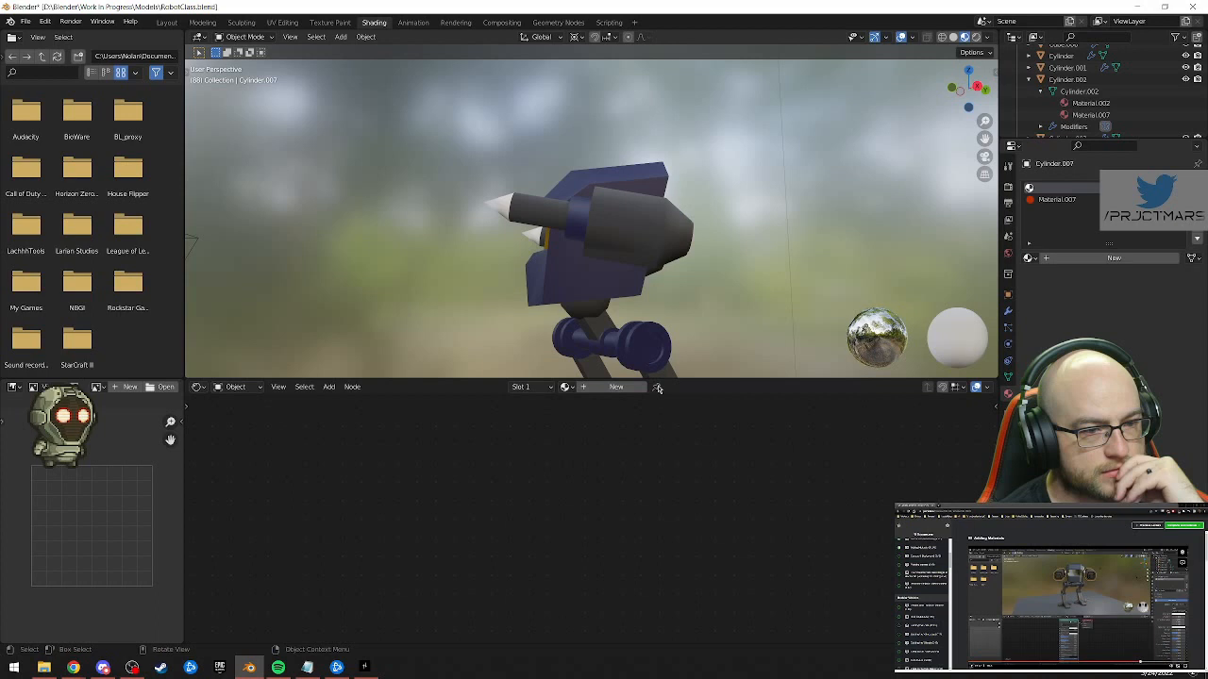
Look over the shaded robot and open the Camera & Background lesson in the reference course
middle_click_drag(461, 315, 558, 330)
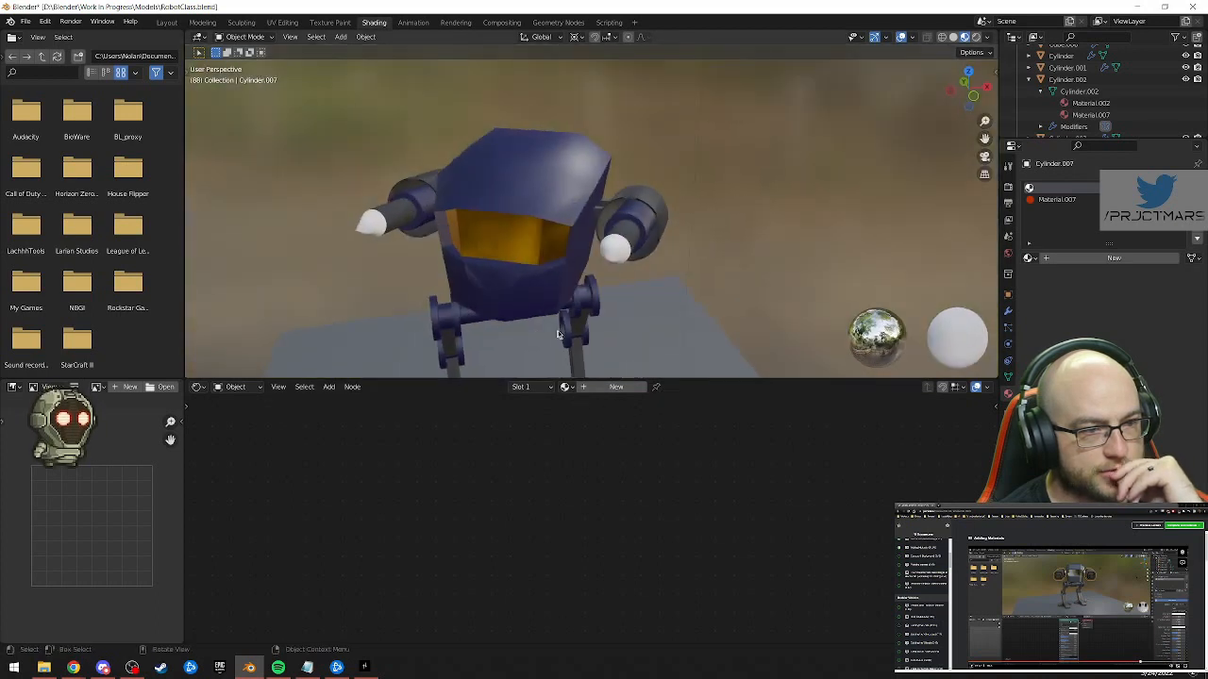
scroll(767, 301, "down", 2)
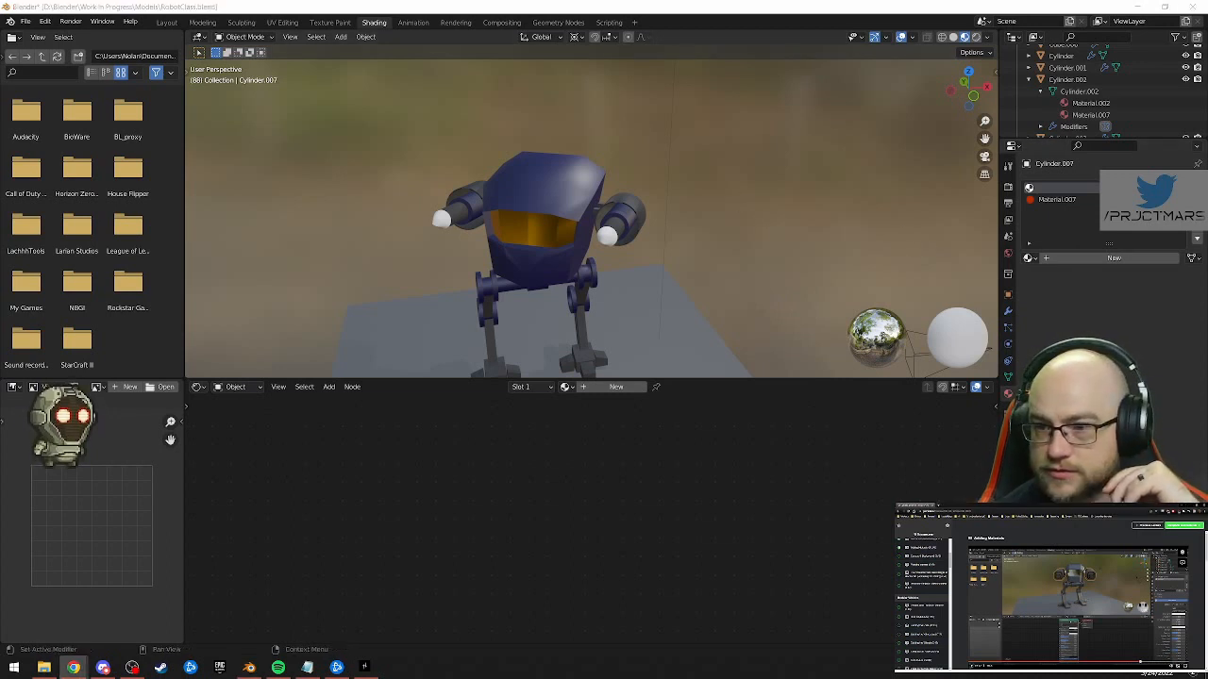
left_click(926, 556)
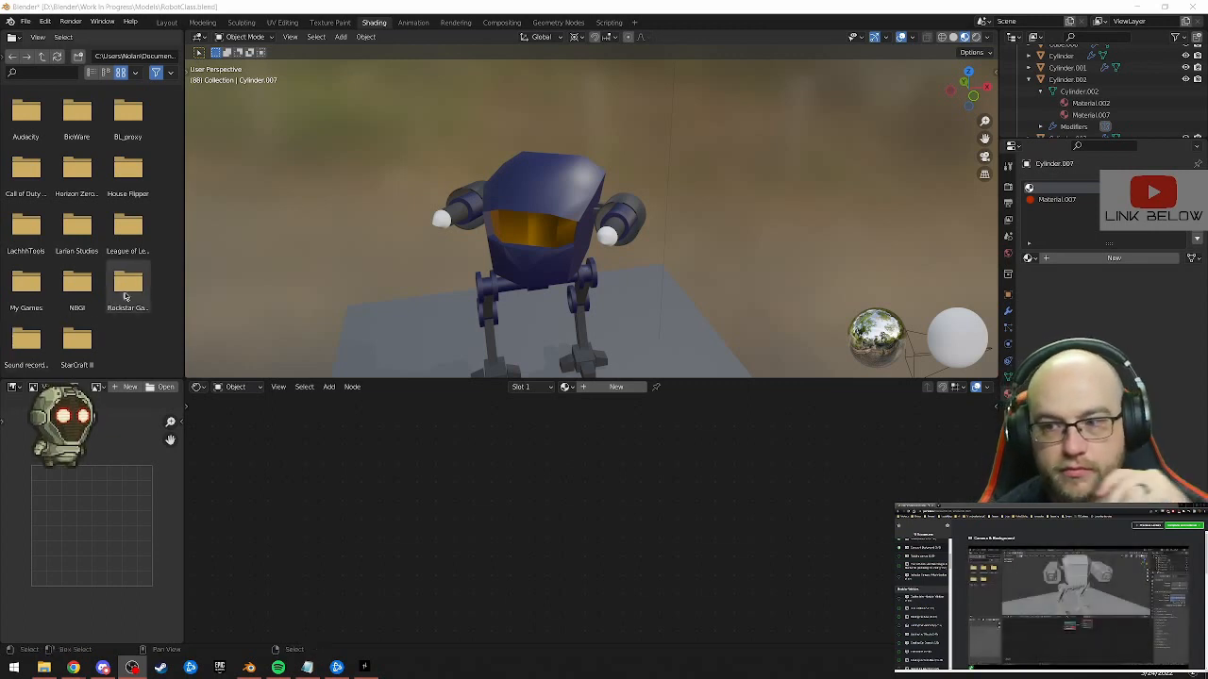
middle_click_drag(683, 287, 729, 321)
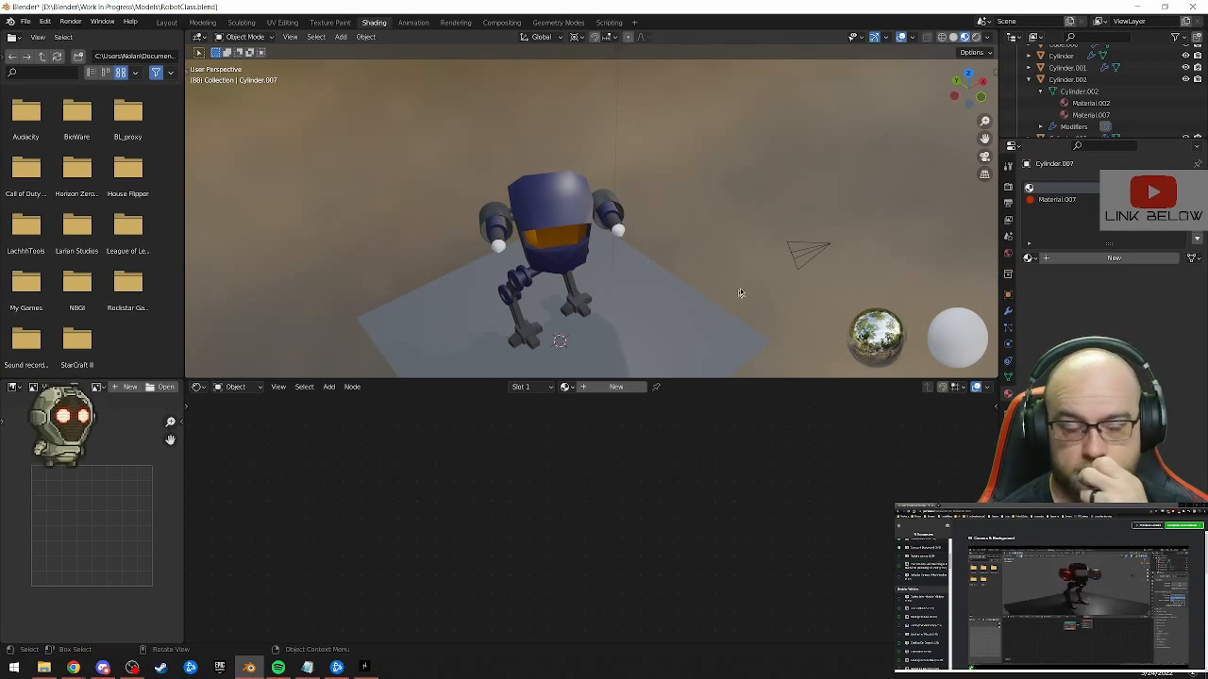
Open the scene's render settings and switch the render engine to Cycles
left_click(1008, 164)
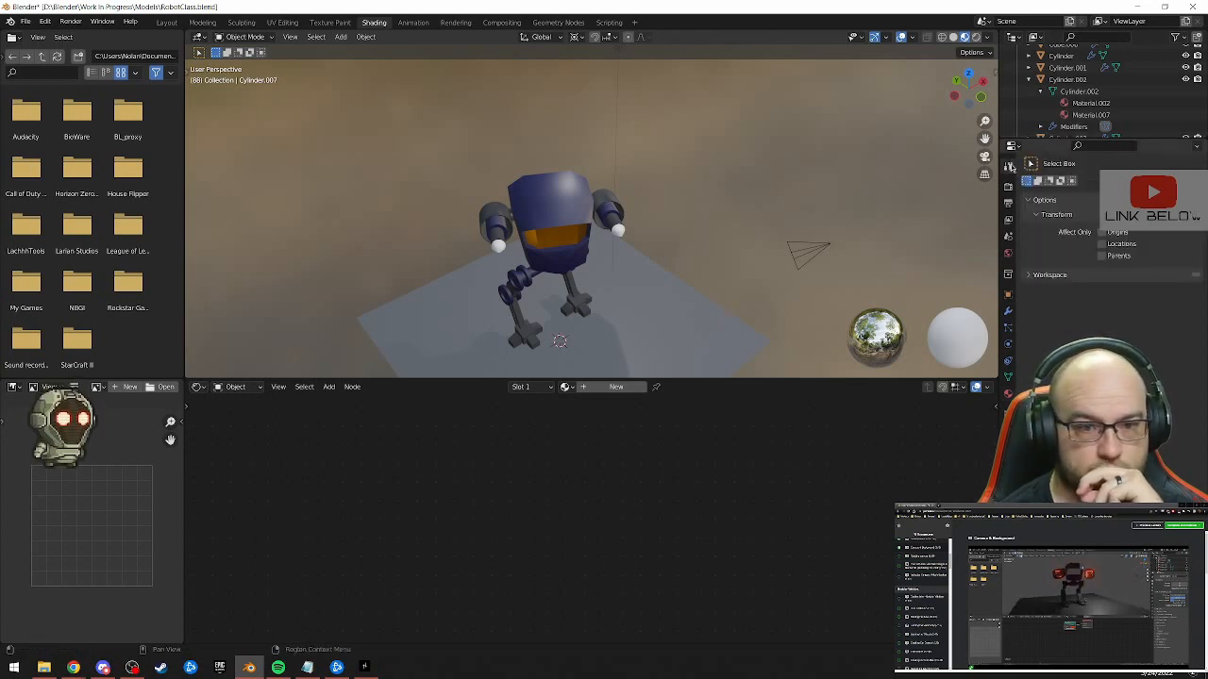
left_click(1011, 146)
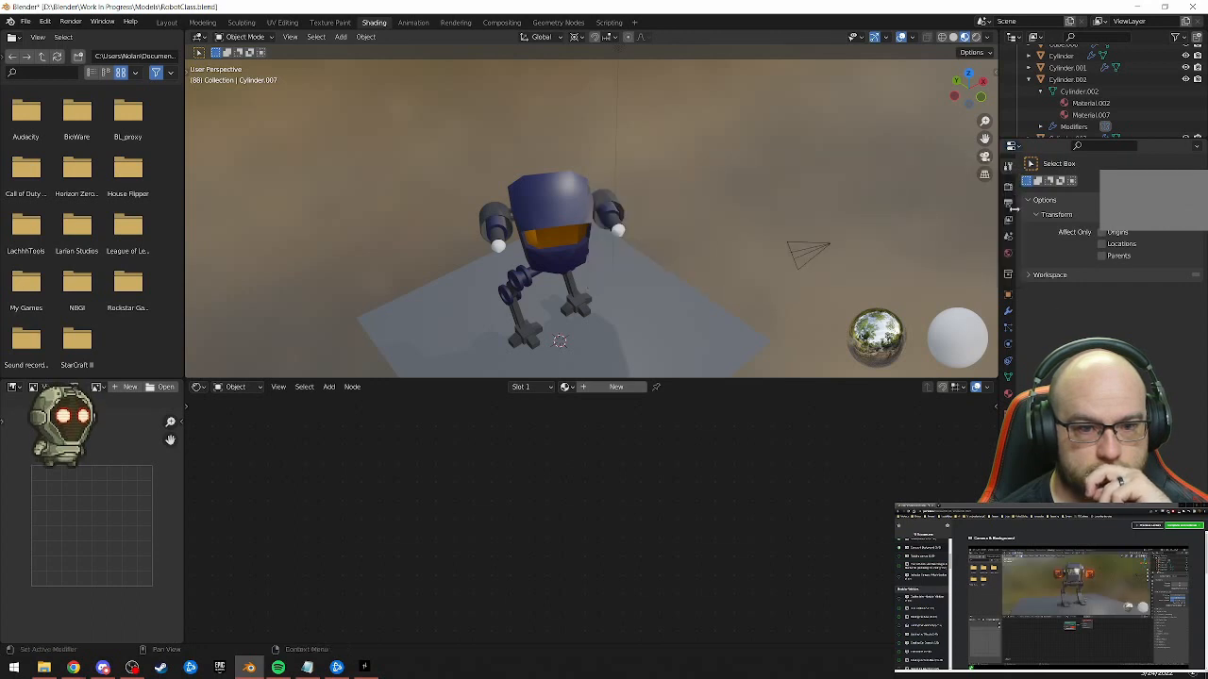
left_click(1008, 186)
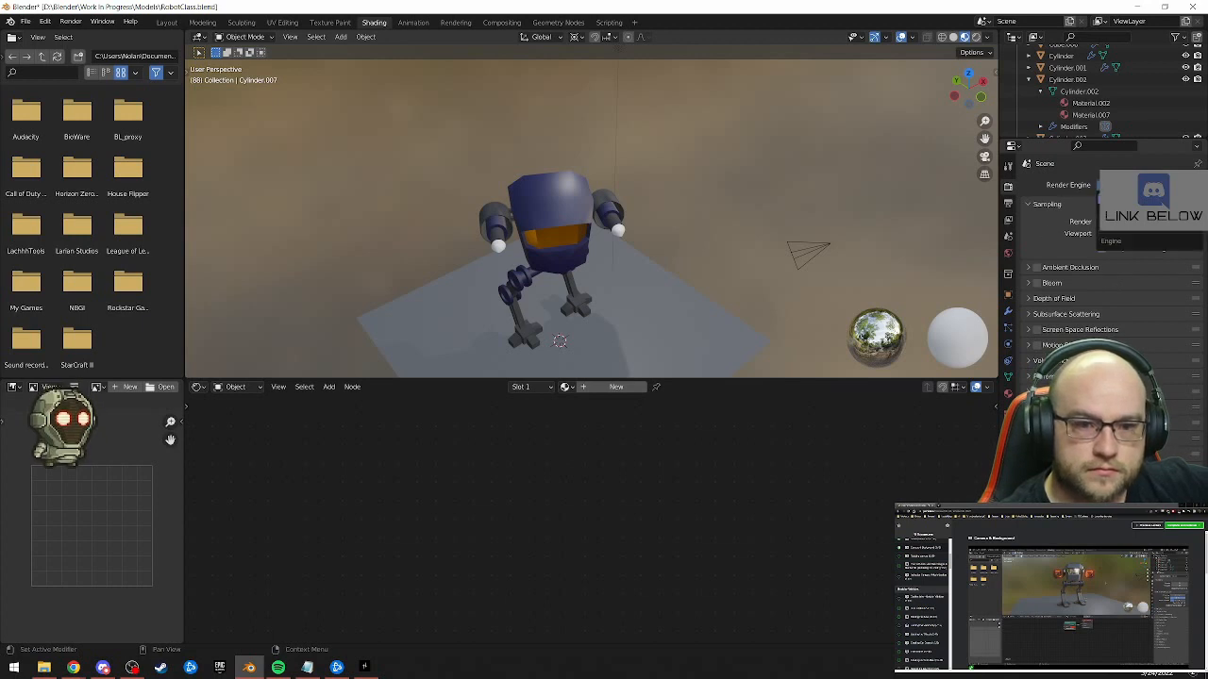
left_click(1118, 232)
middle_click_drag(790, 308, 764, 263)
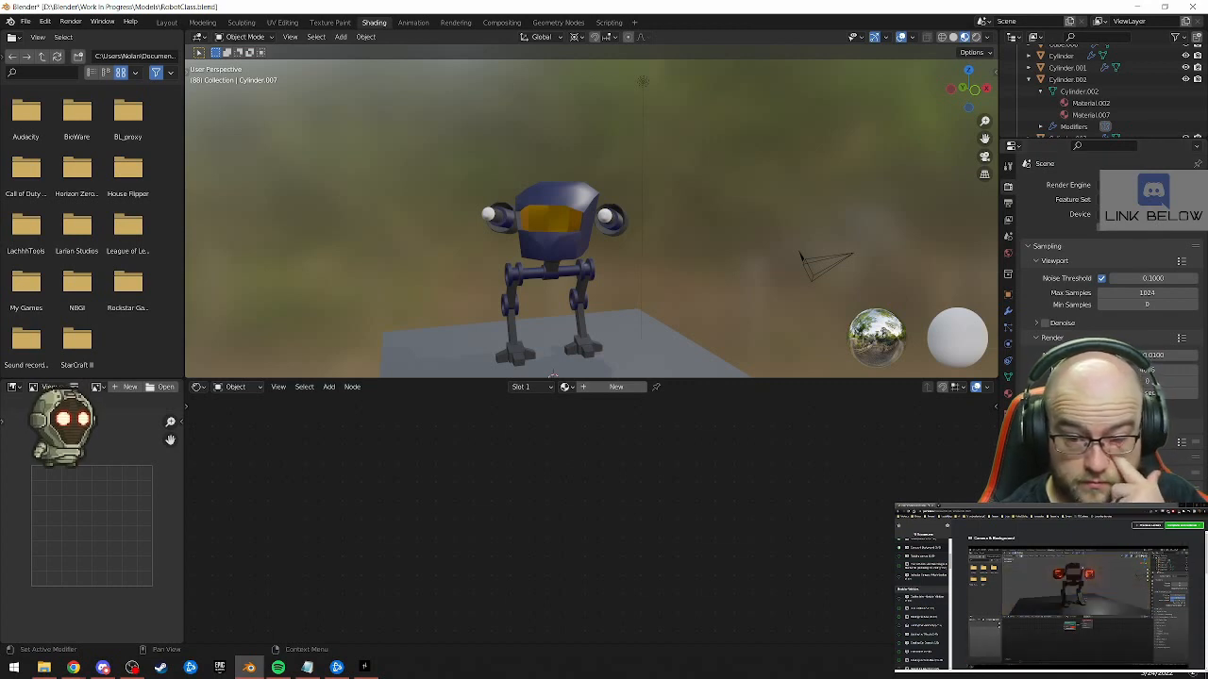
Pause the reference video and switch the render engine back to Eevee
left_click(972, 666)
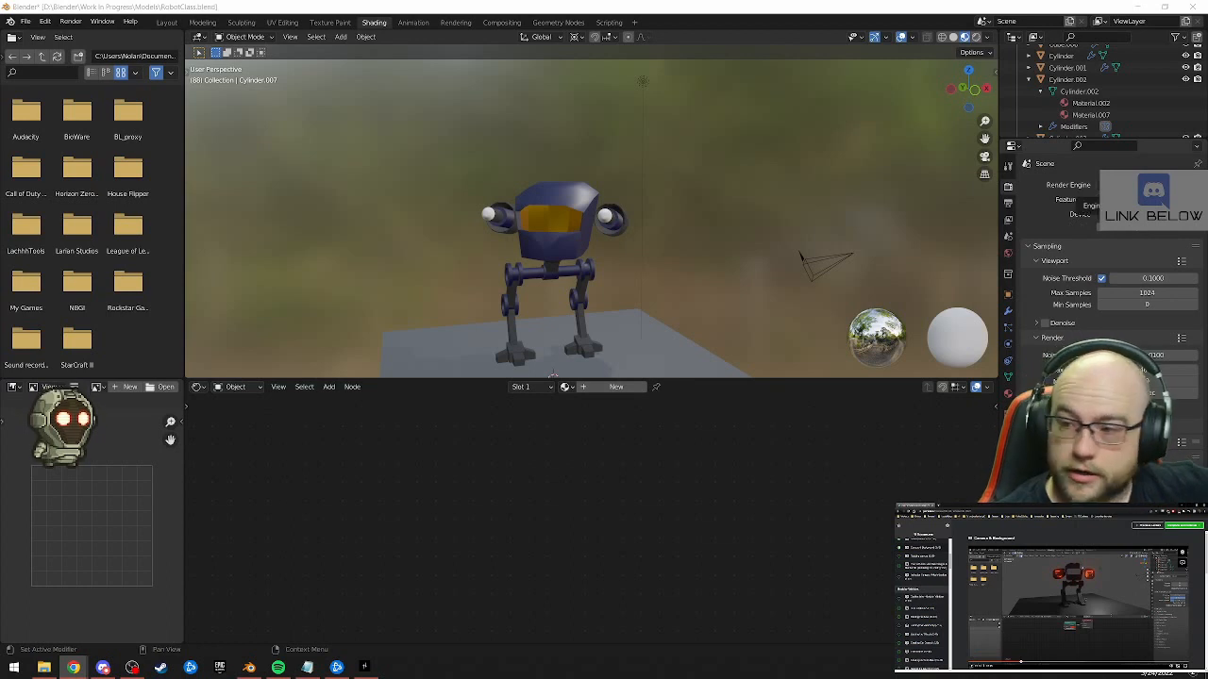
left_click(1146, 185)
left_click(1140, 201)
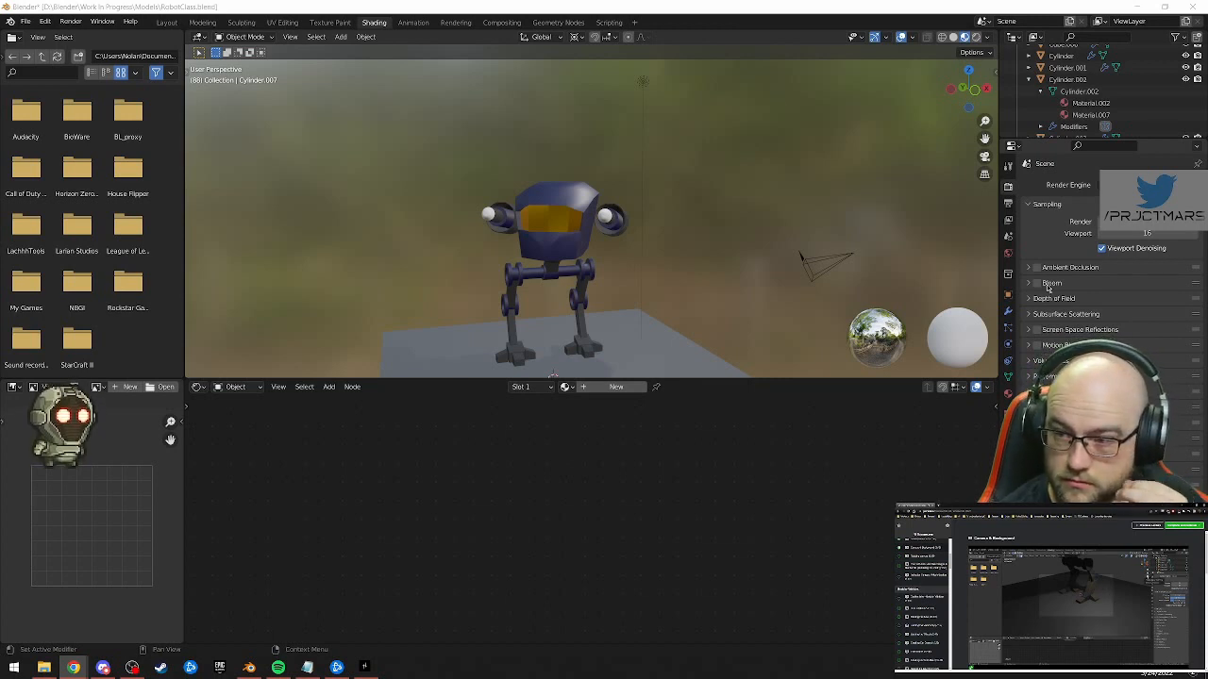
Look through the scene camera and lock the camera to the view, with the reference video paused
left_click(985, 156)
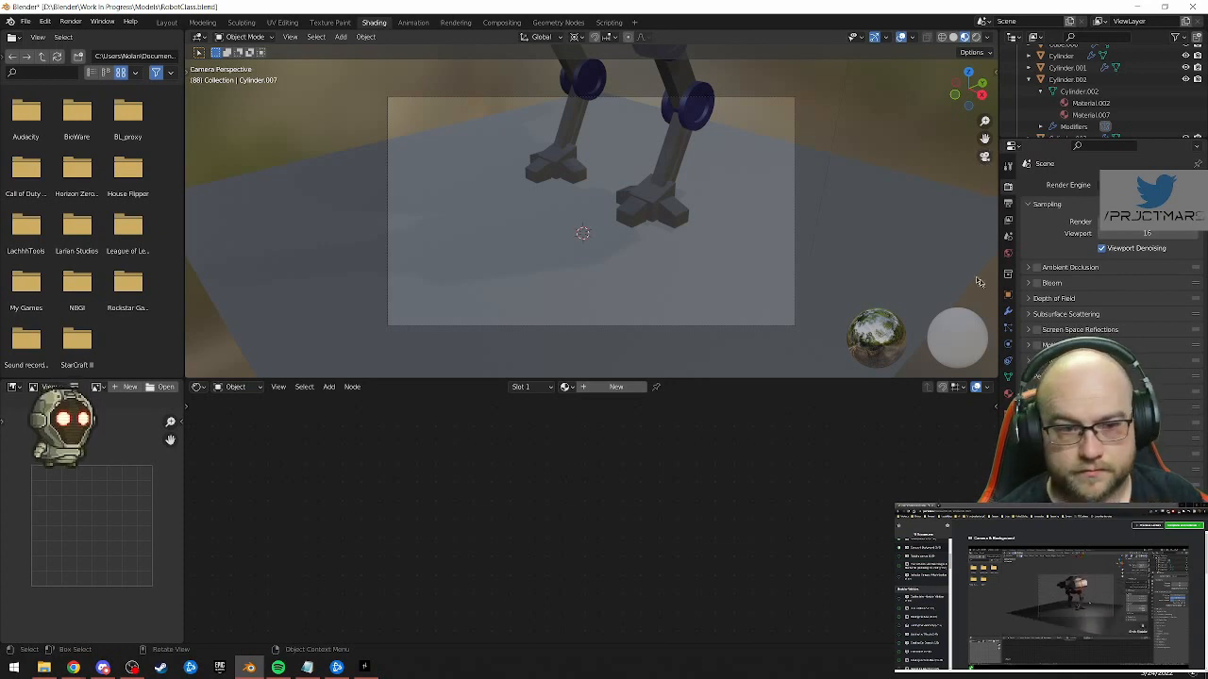
left_click(1056, 621)
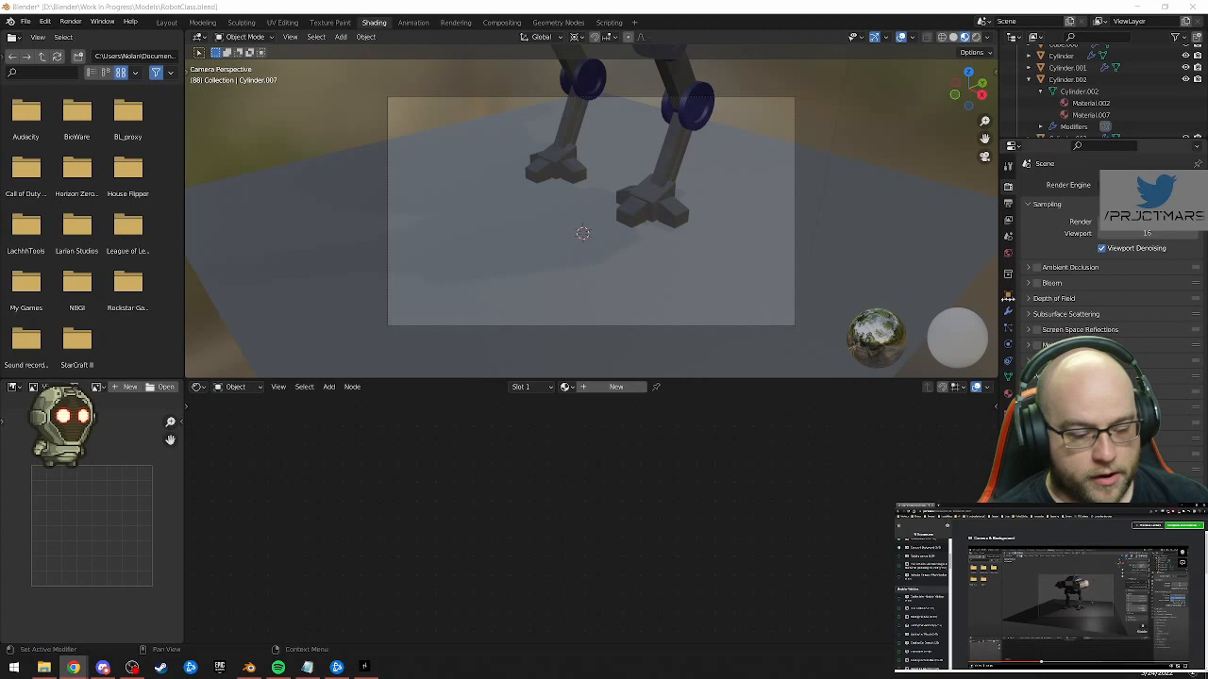
left_click(894, 13)
key("n")
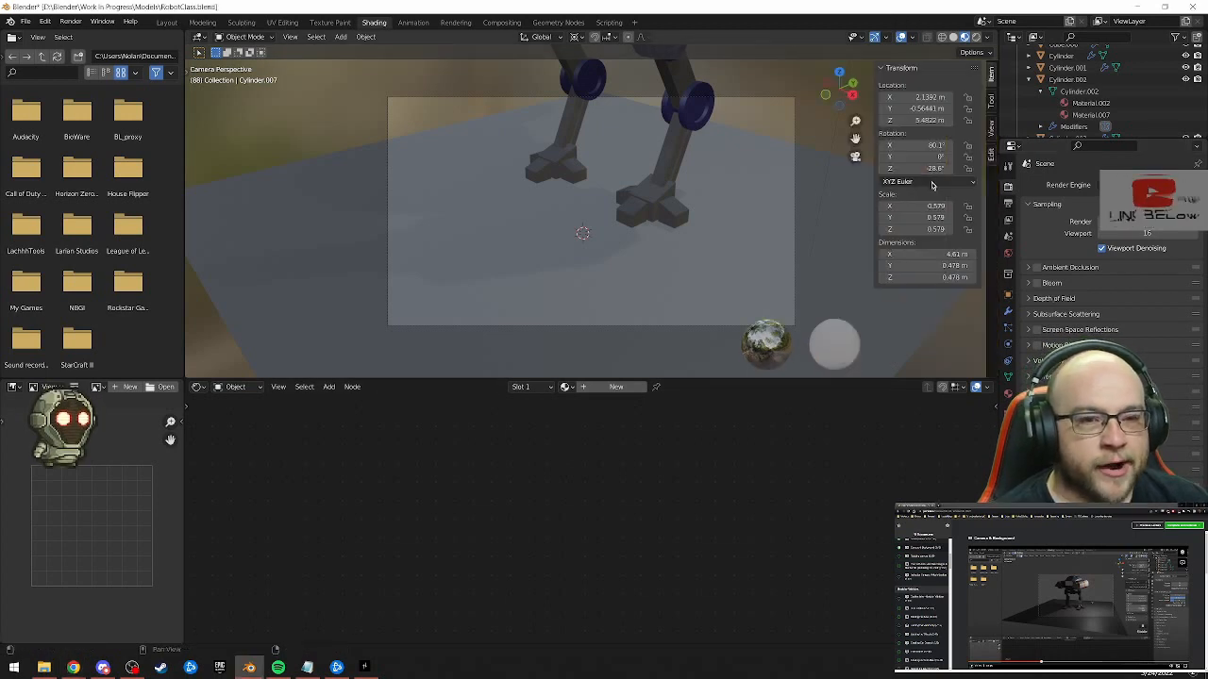
left_click(991, 134)
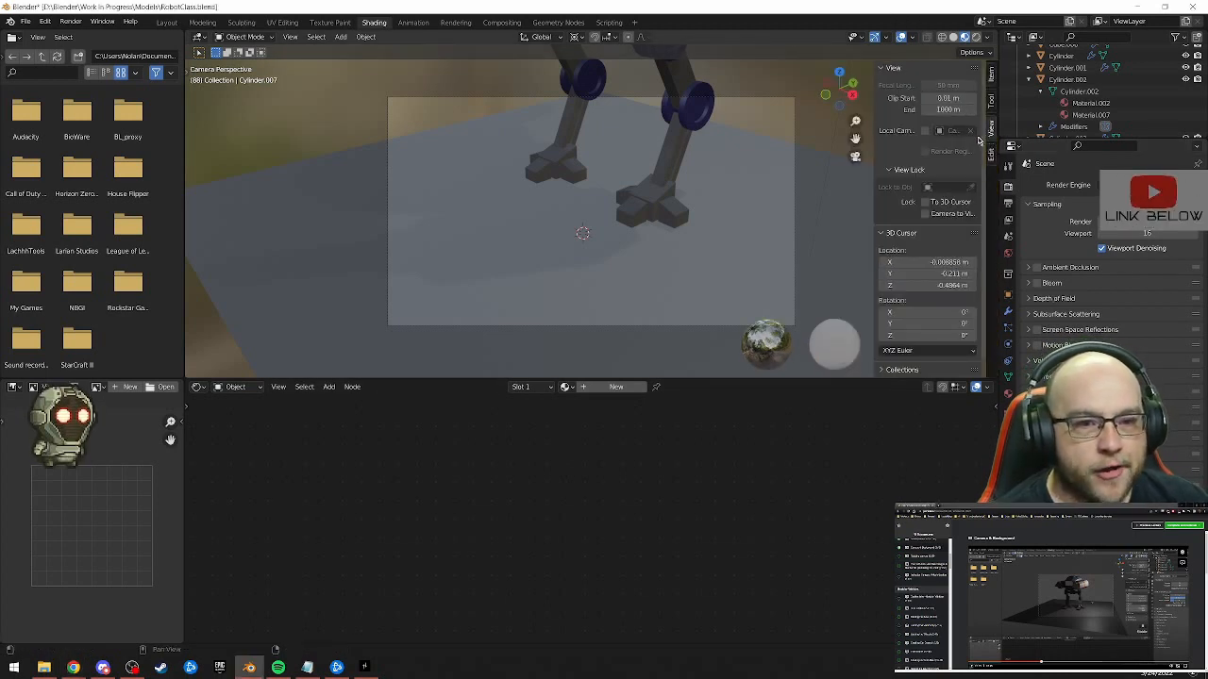
left_click(925, 214)
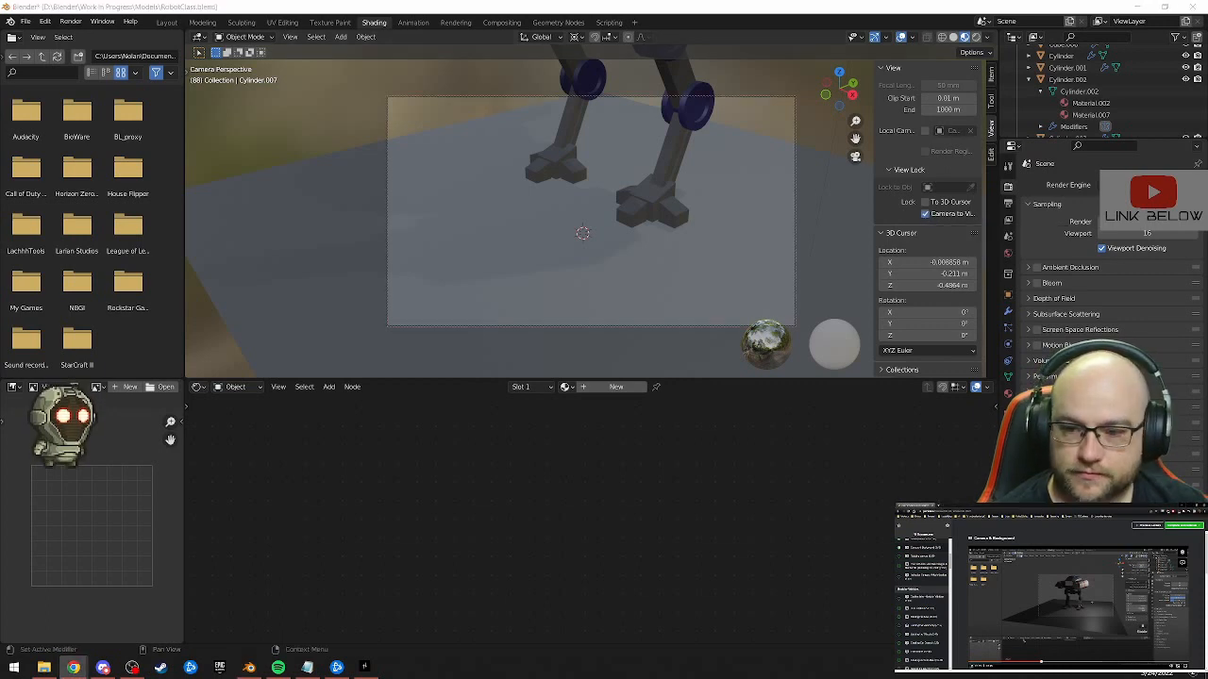
Reposition the locked camera so the whole robot fits in the frame, seen from the front and slightly above
middle_click_drag(755, 243, 672, 226)
scroll(671, 226, "down", 5)
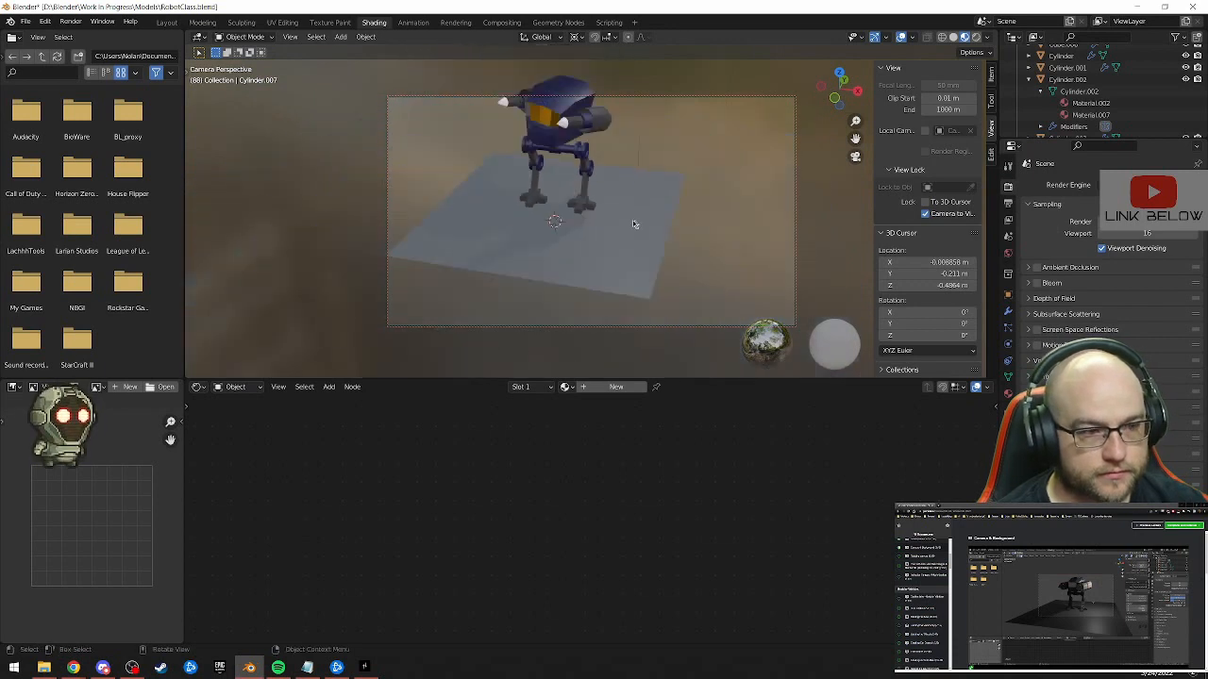
middle_click_drag(592, 222, 690, 271)
scroll(690, 266, "up", 2)
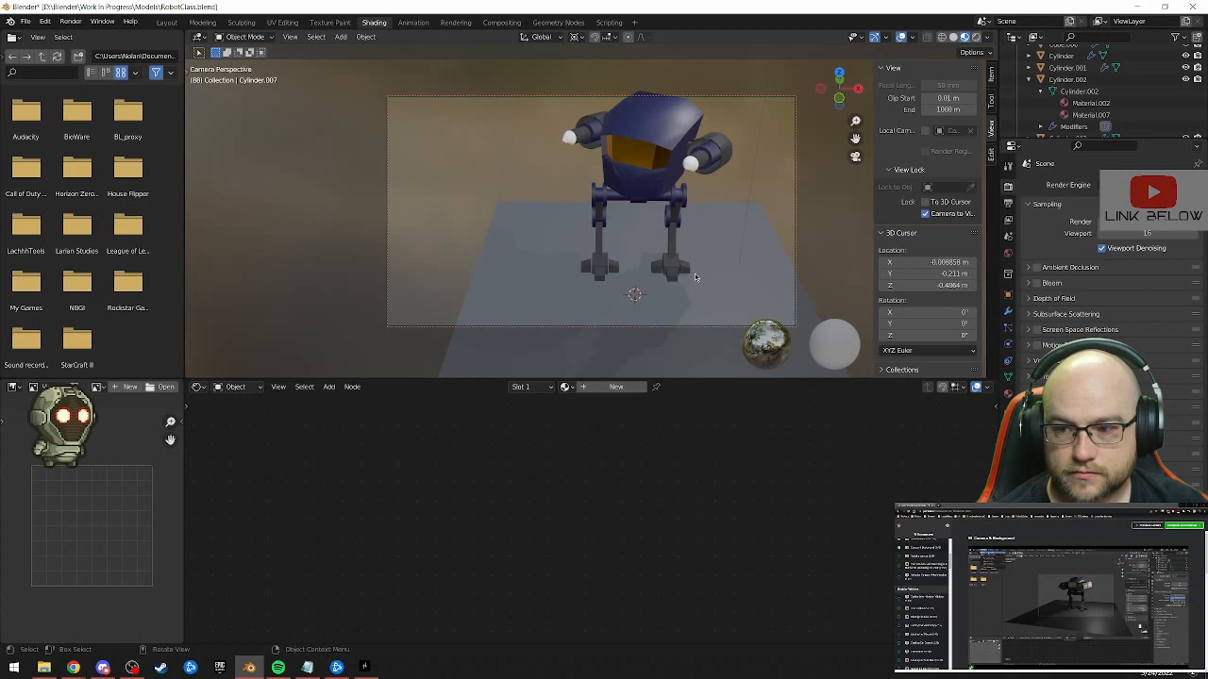
scroll(685, 270, "up", 2)
middle_click_drag(685, 271, 642, 261)
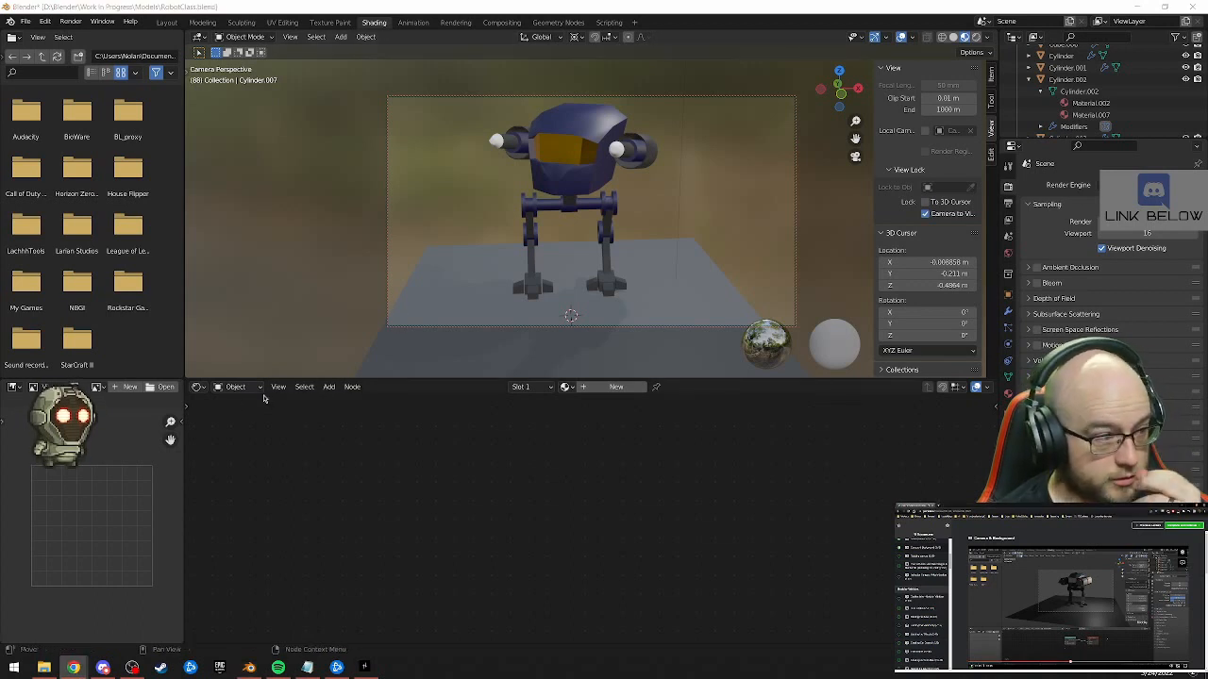
Switch the shader editor to the World nodes and watch the next part of the reference video
left_click(236, 386)
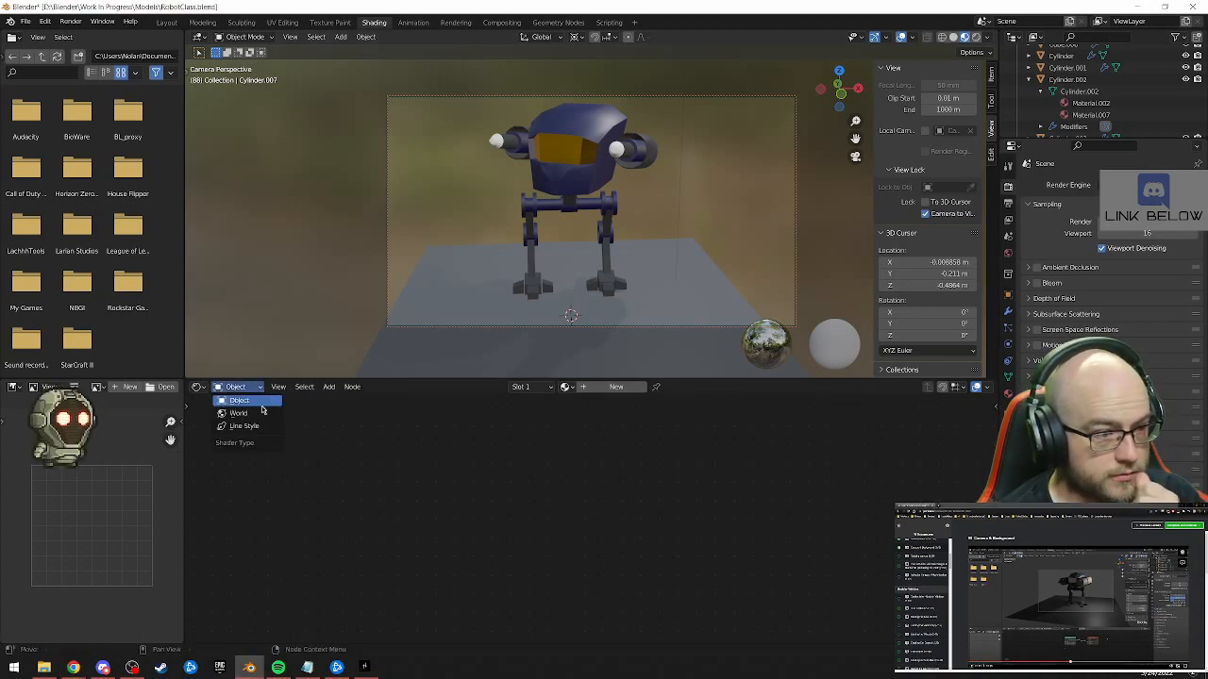
left_click(247, 413)
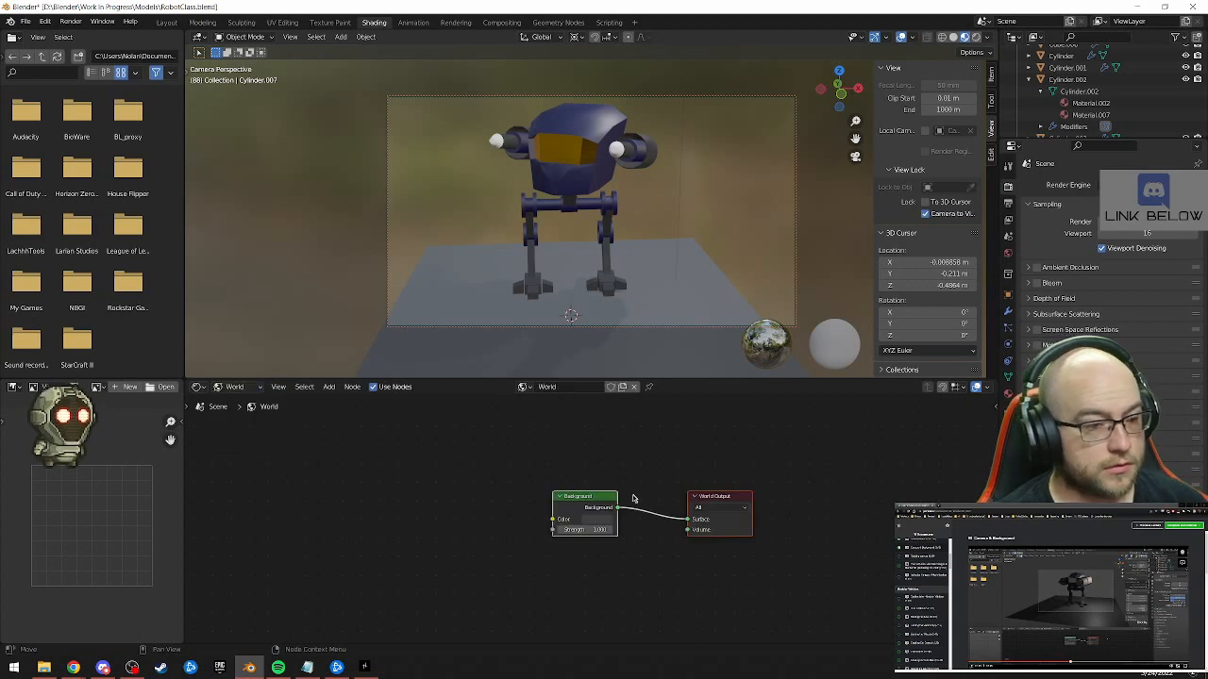
left_click_drag(614, 501, 578, 472)
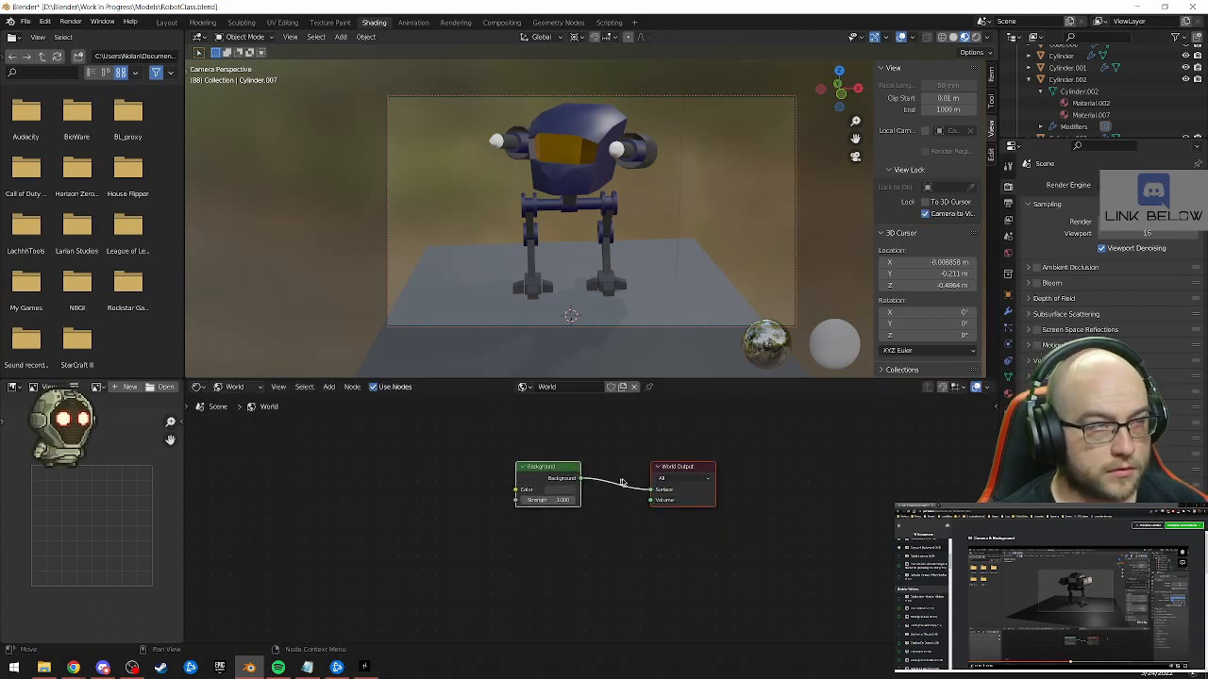
left_click(1082, 631)
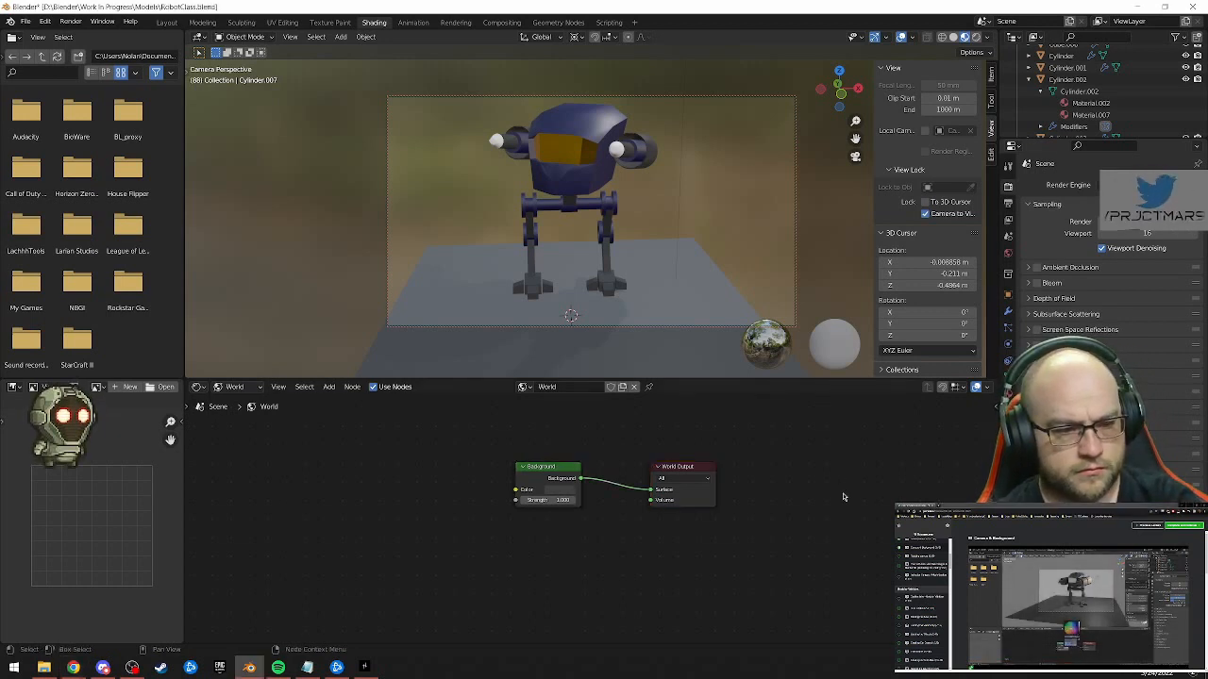
middle_click_drag(844, 491, 635, 423)
key("Home")
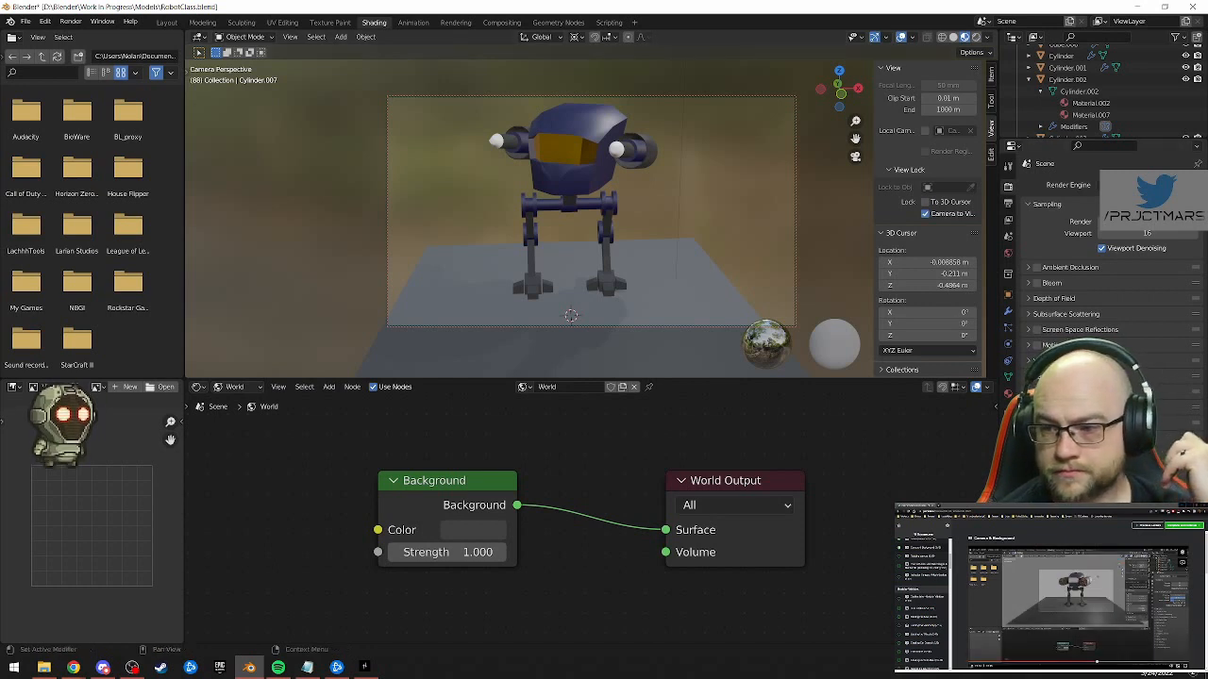
left_click(1077, 600)
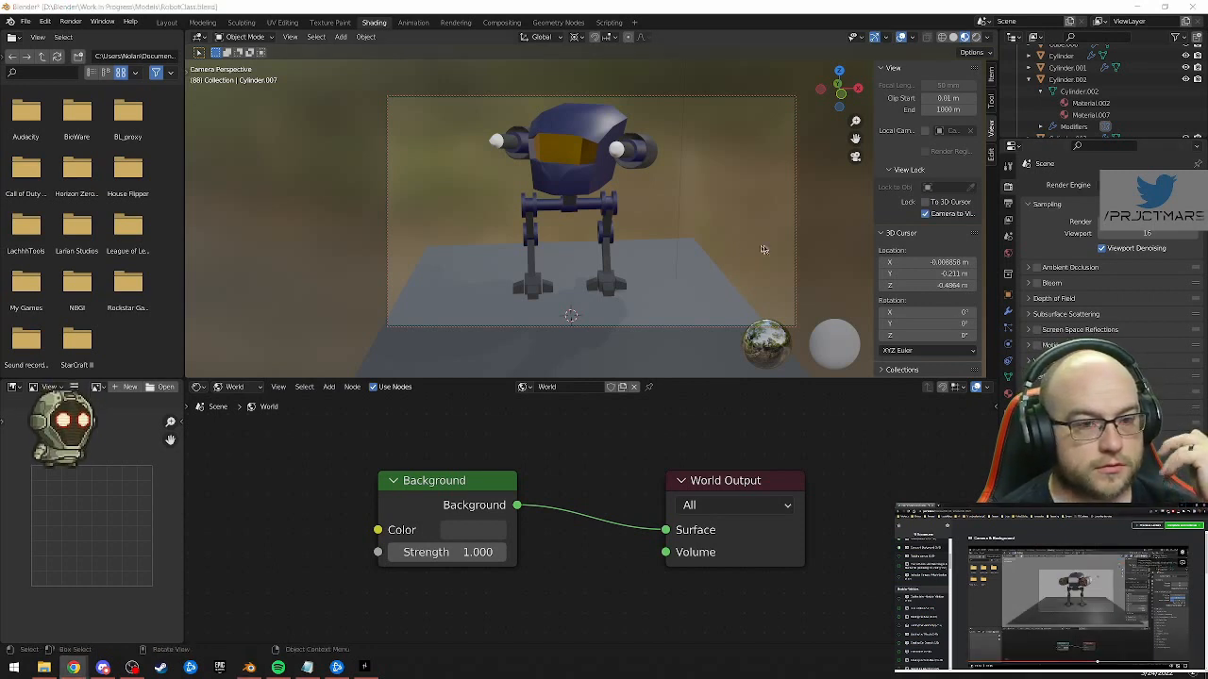
Unlock the camera from the view and create a new object material for the cannon tips, Cylinder.007
left_click(929, 216)
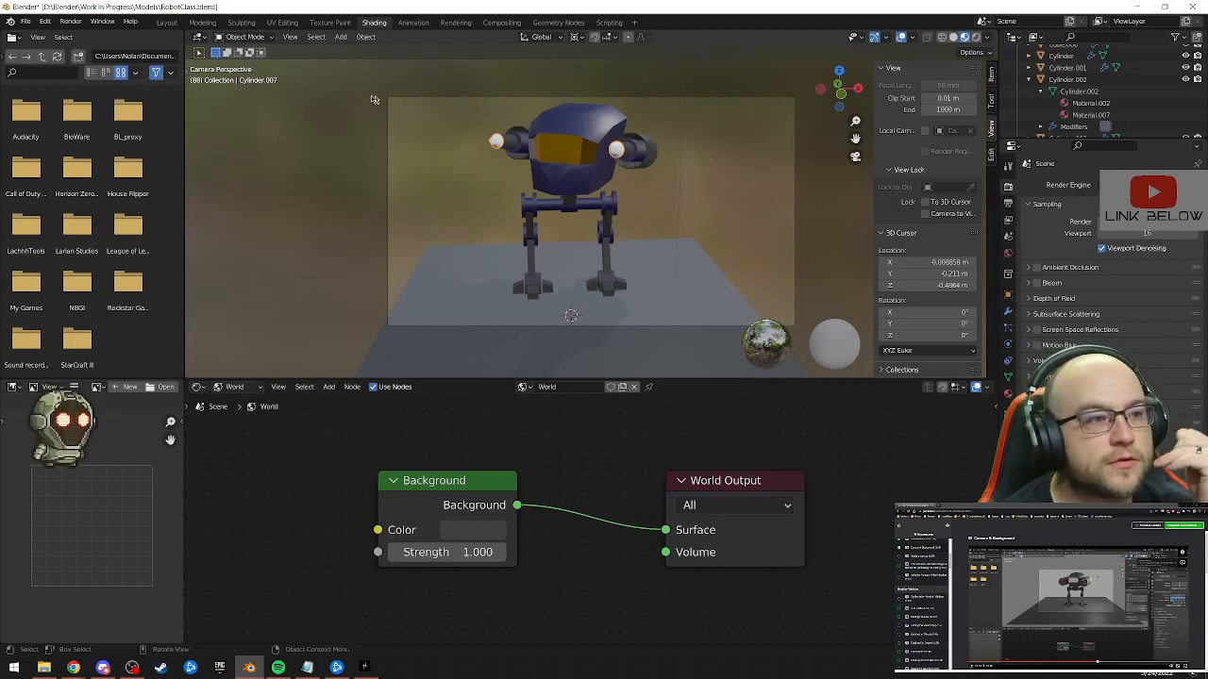
left_click(231, 387)
left_click(246, 394)
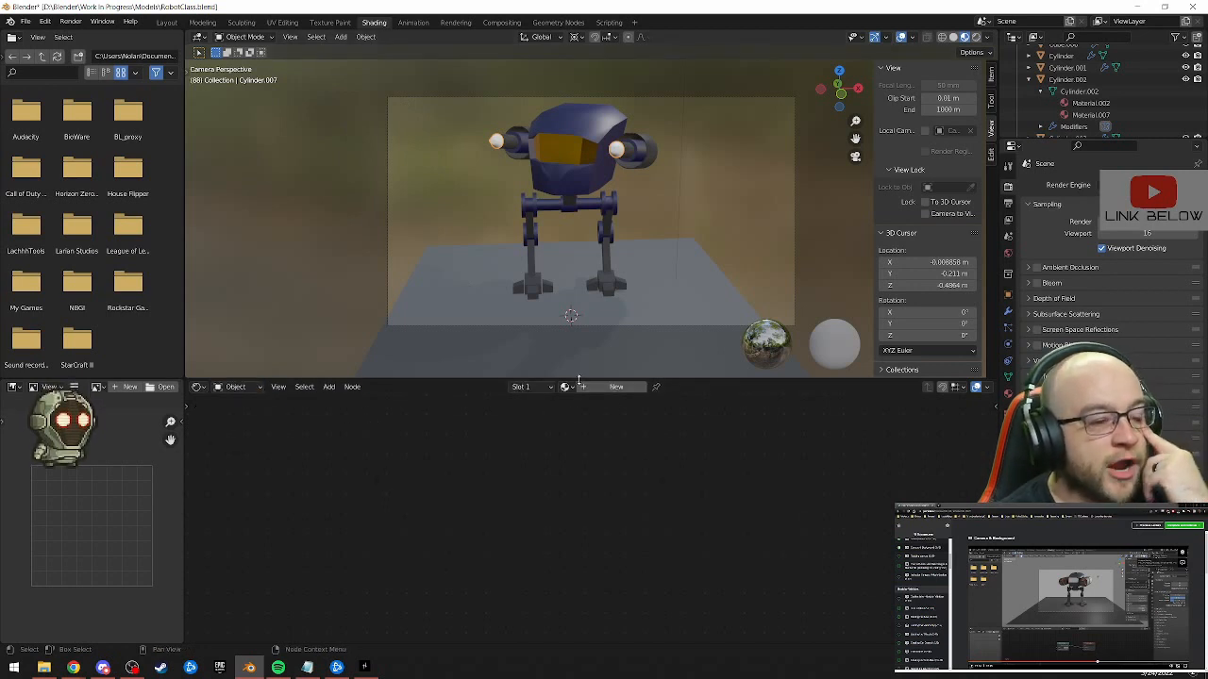
left_click(622, 389)
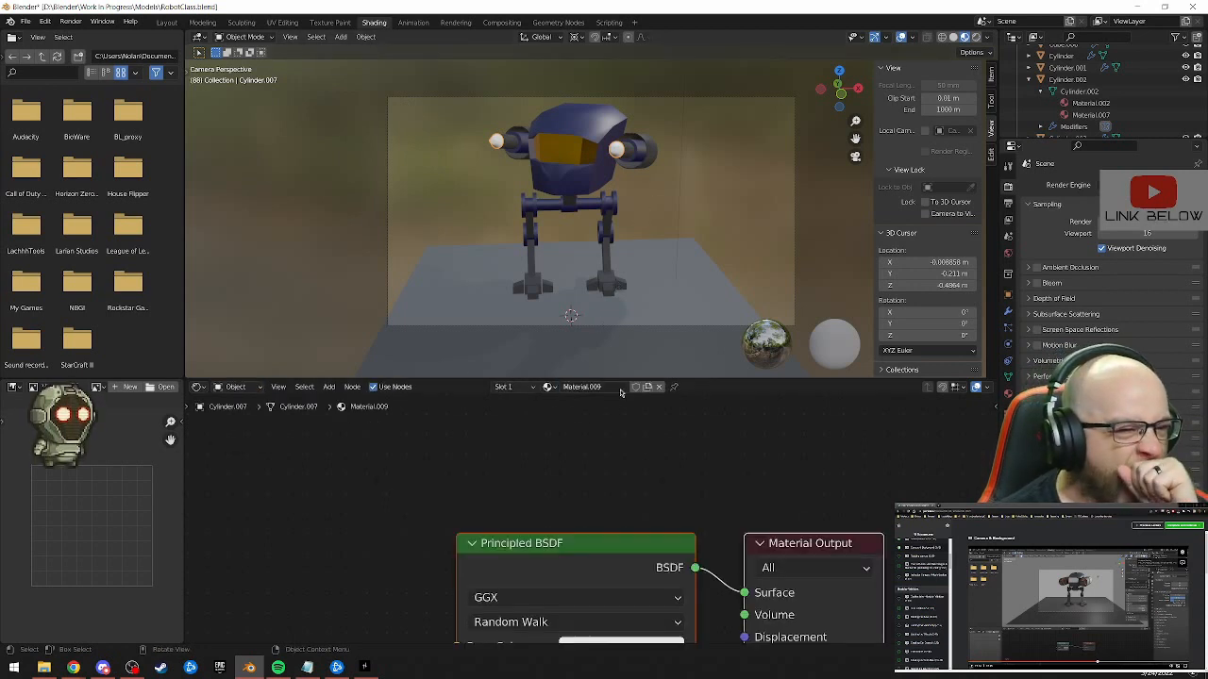
Link the robot body's Material.003 to the cannon tips, with the body as the active object
left_click(600, 180)
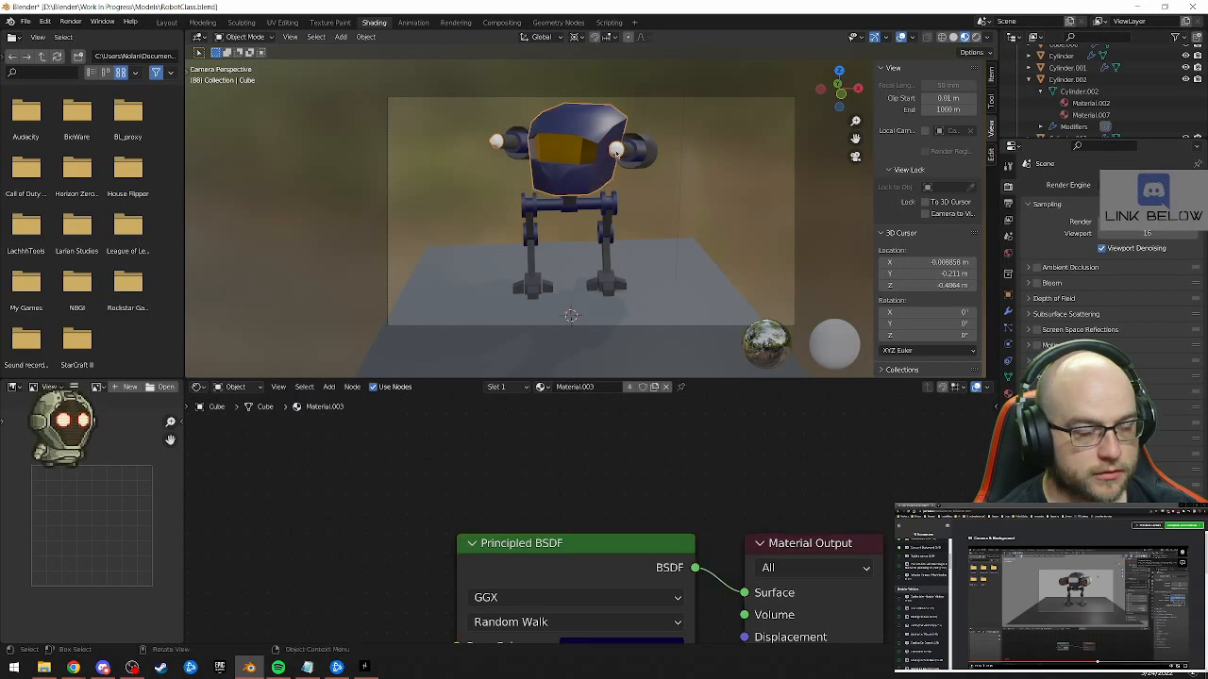
key("ctrl+l")
left_click(613, 155)
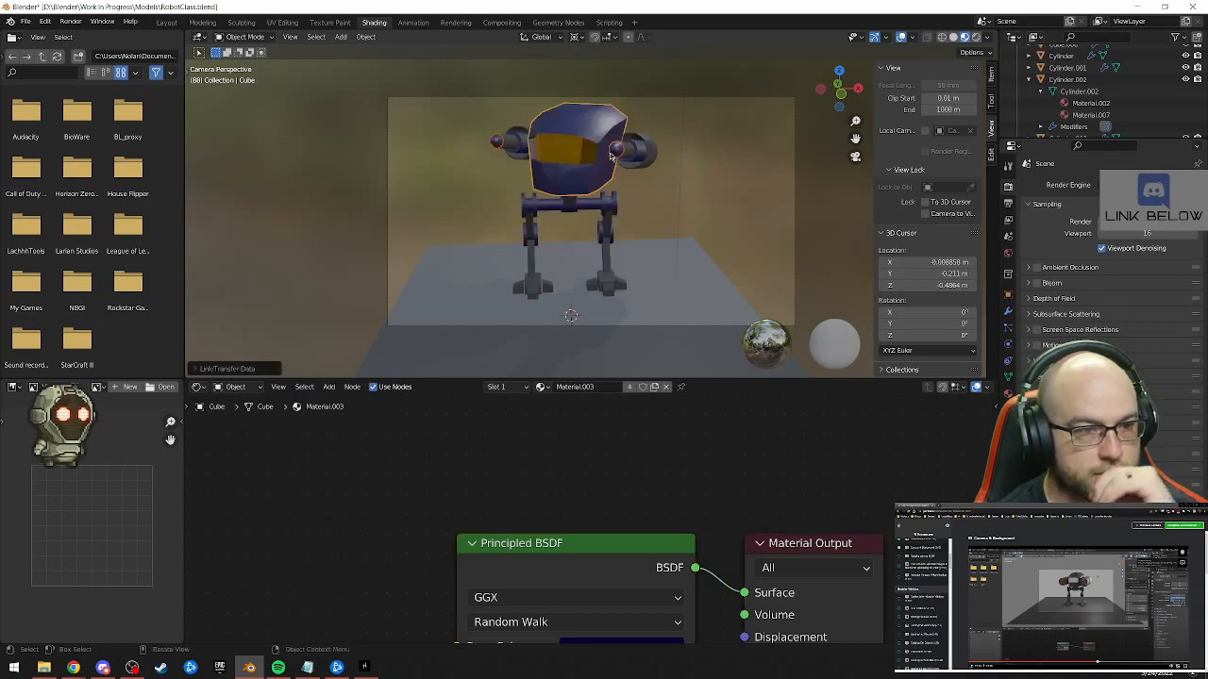
Lock the camera to the view again and reframe the robot at a three-quarter angle
middle_click_drag(666, 222, 590, 243)
left_click(794, 197)
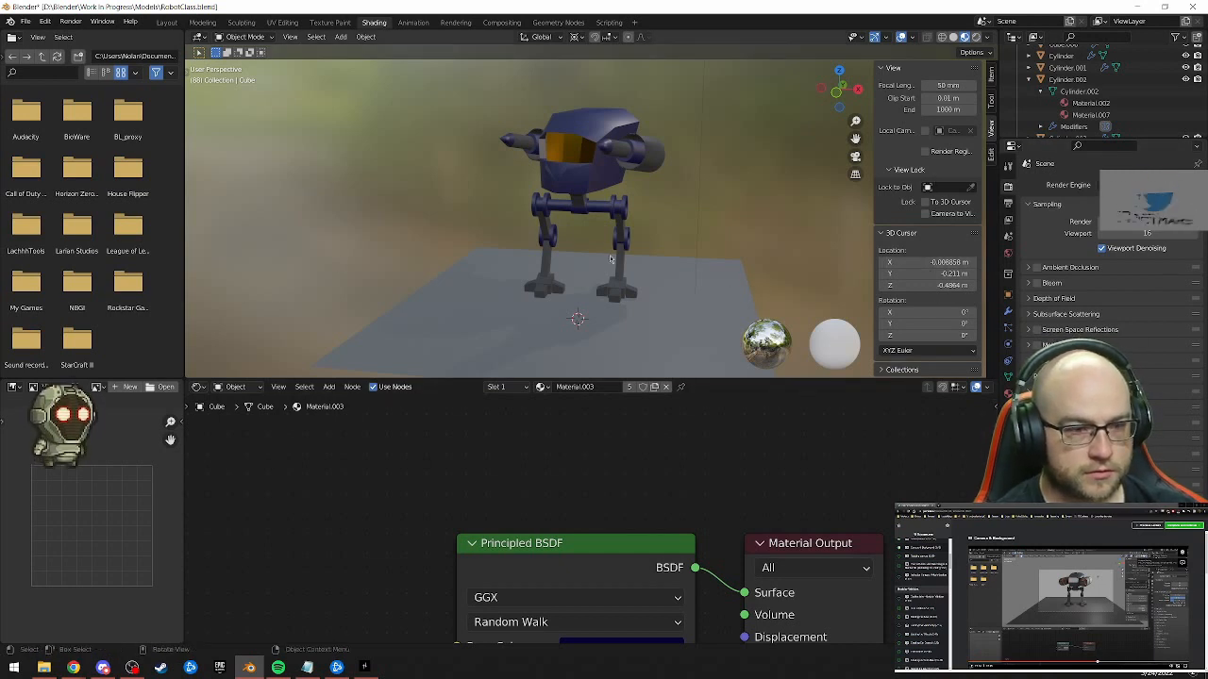
middle_click_drag(606, 255, 677, 261)
scroll(674, 263, "down", 4)
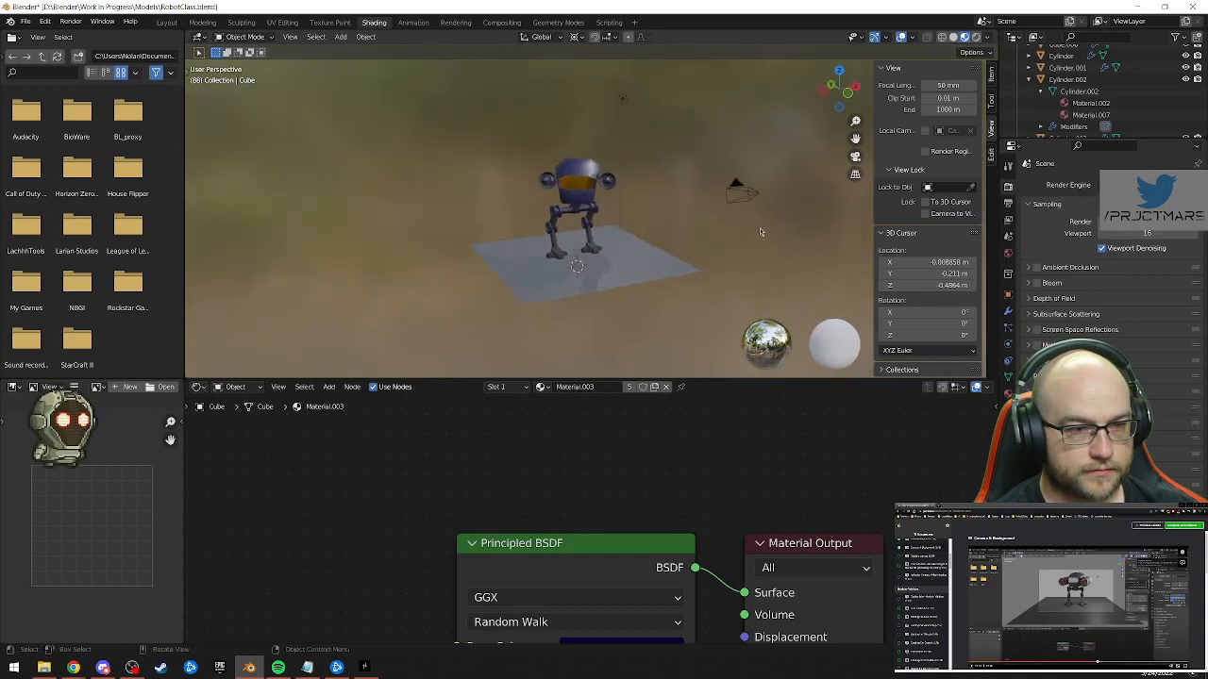
key("KP_0")
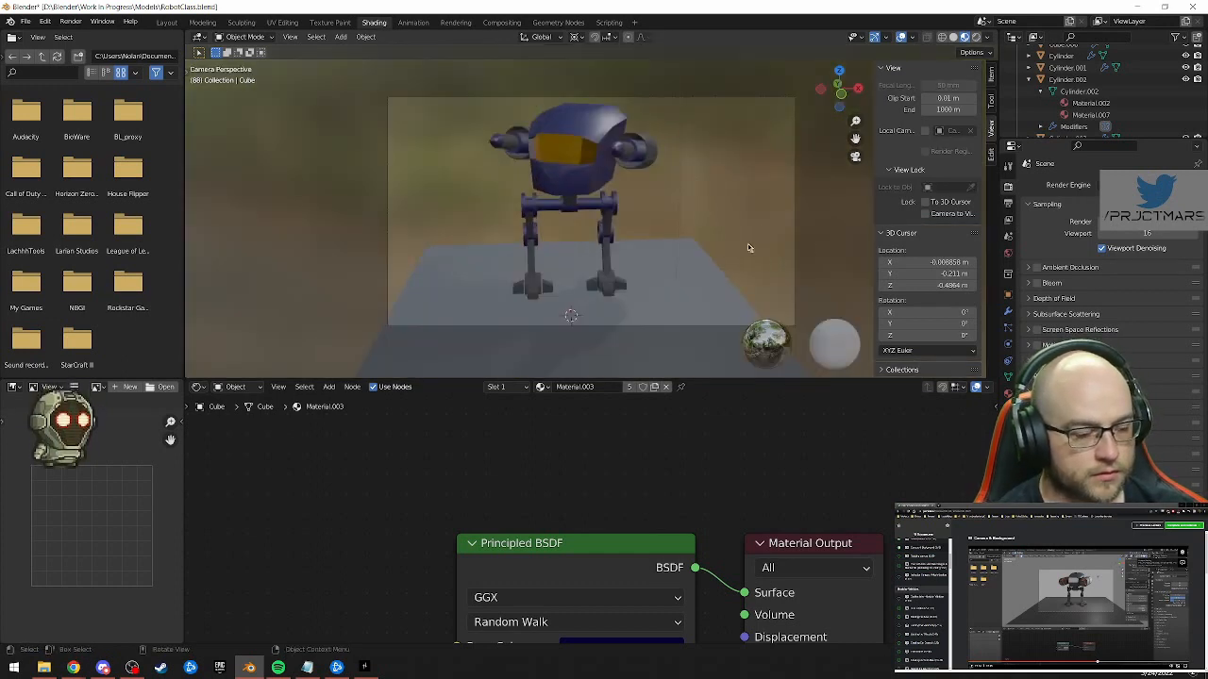
left_click(926, 215)
middle_click_drag(787, 234, 661, 204)
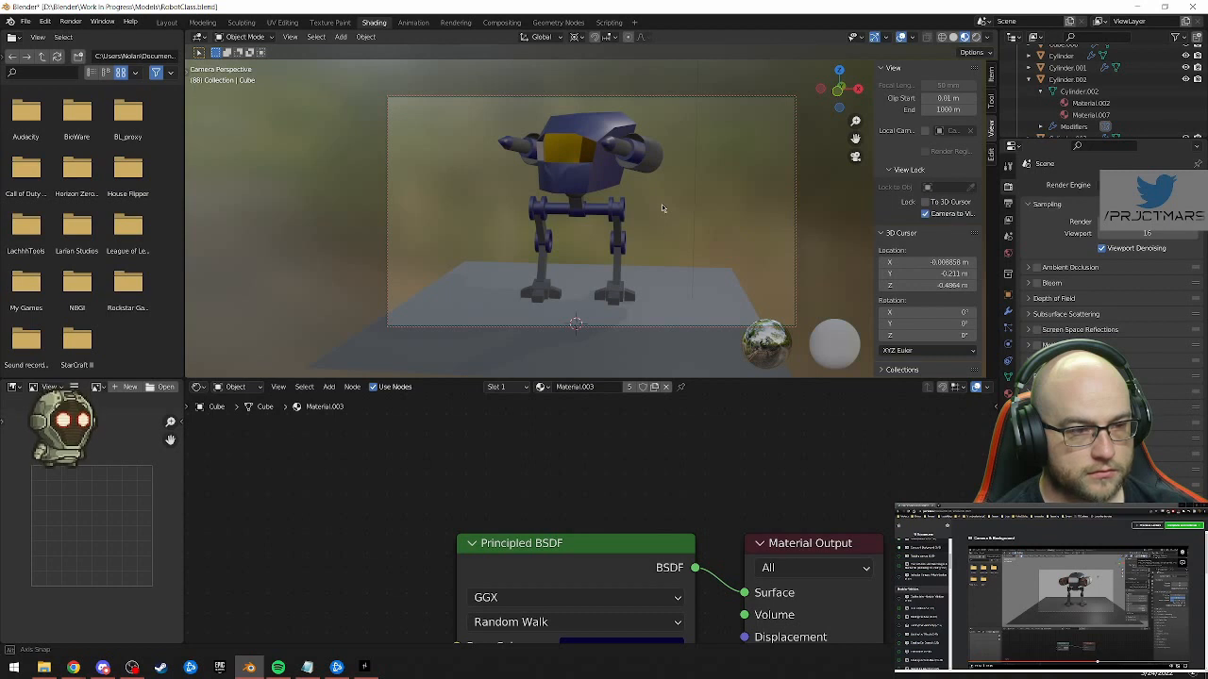
middle_click_drag(661, 204, 811, 204)
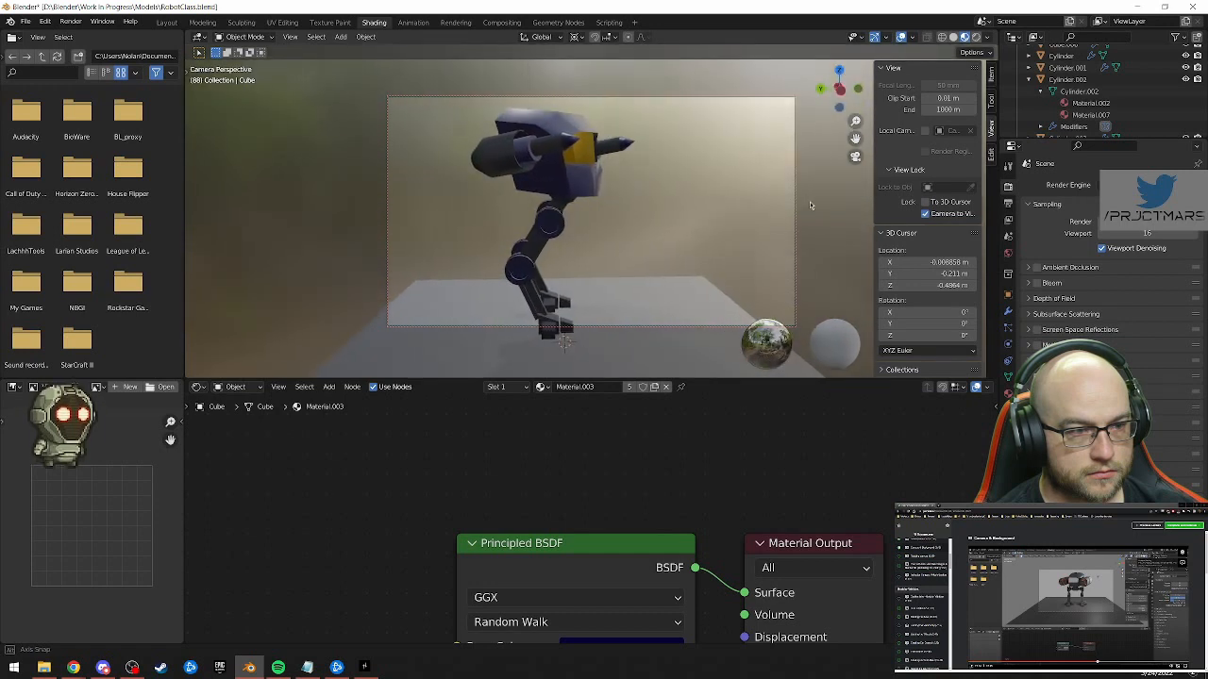
middle_click_drag(807, 202, 623, 205)
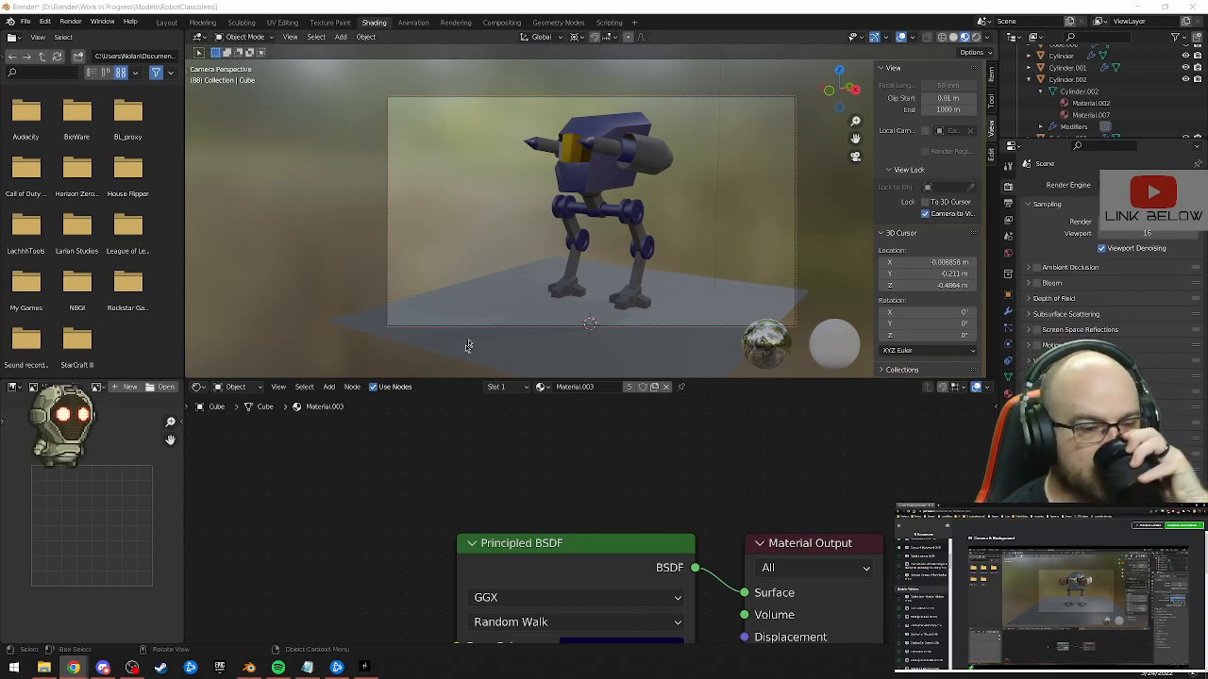
Add an Environment Texture node to the World shader and connect its Color output to the Background node's Color input
left_click(236, 387)
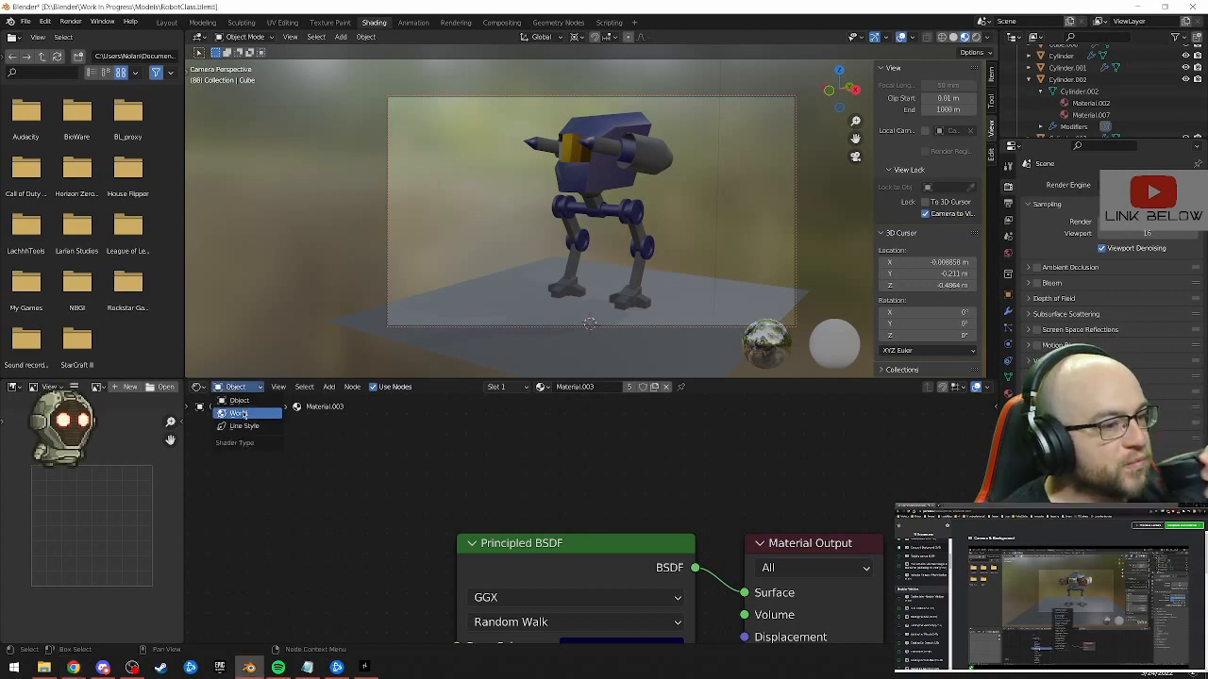
left_click(238, 414)
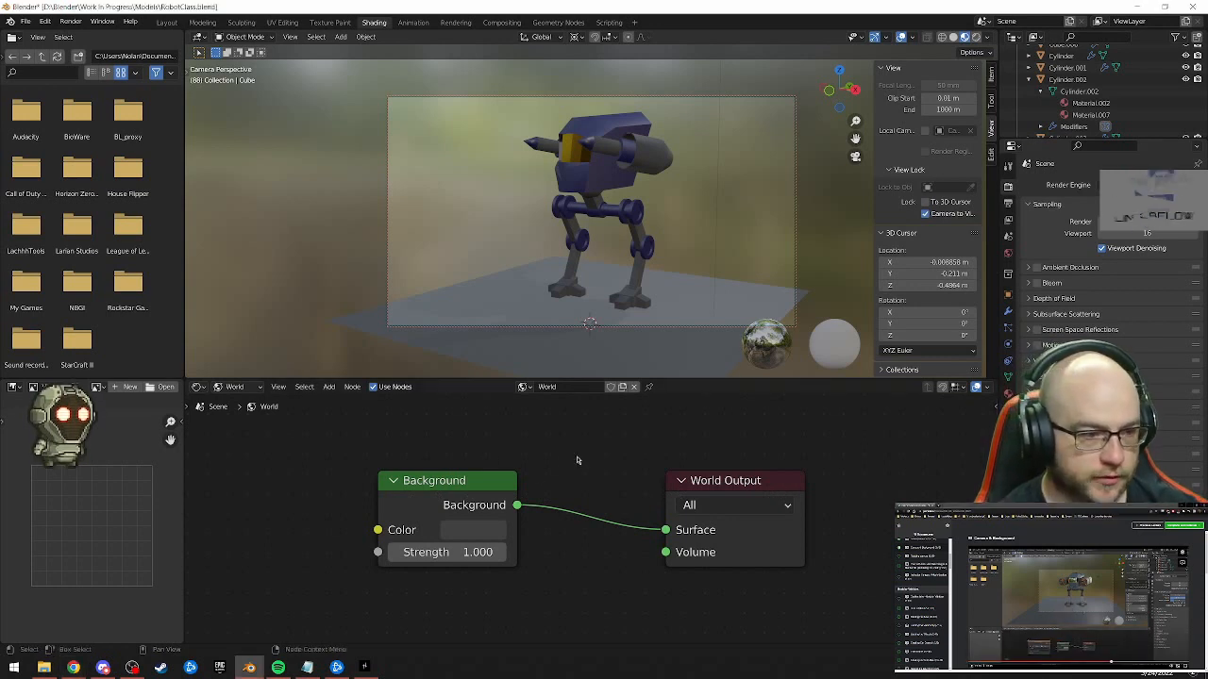
key("shift+a")
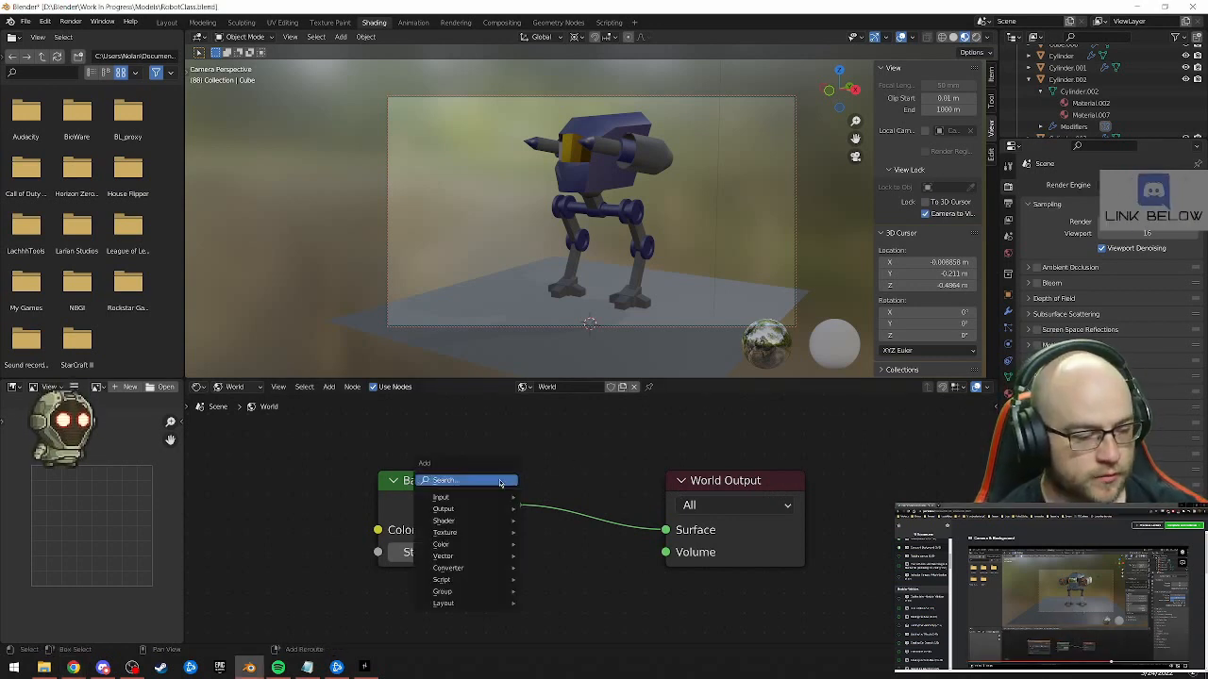
left_click(497, 480)
type("en")
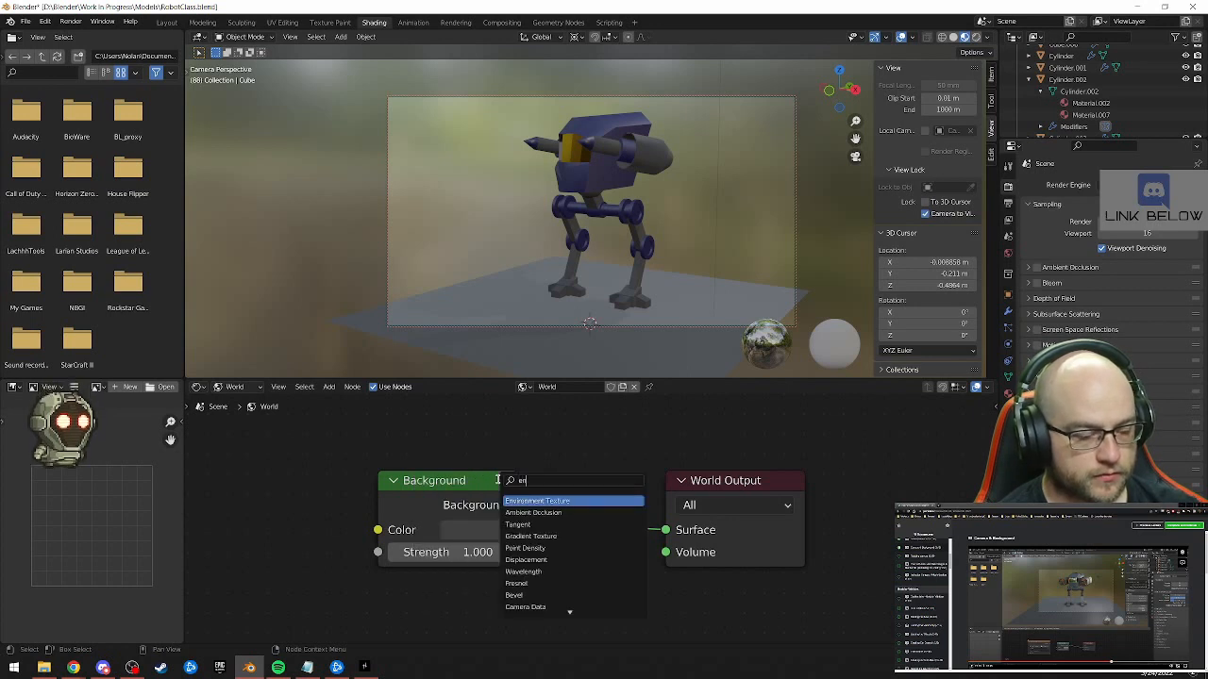
left_click(547, 503)
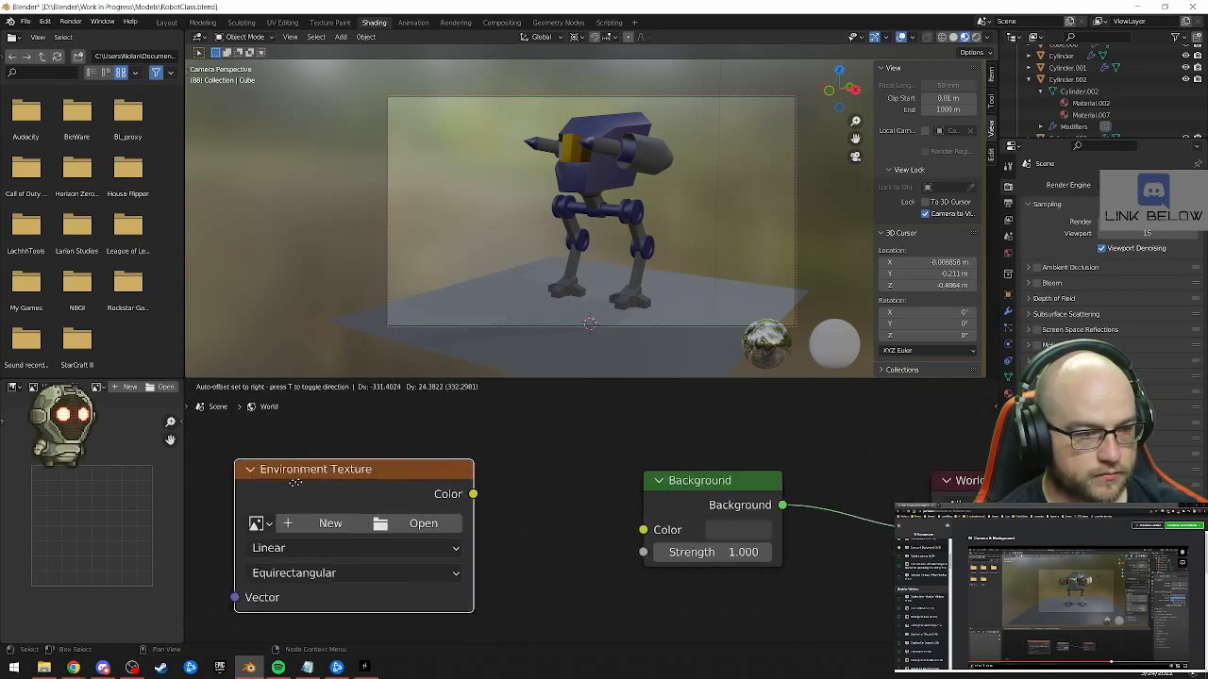
left_click(348, 481)
scroll(430, 498, "down", 3)
left_click_drag(546, 497, 632, 527)
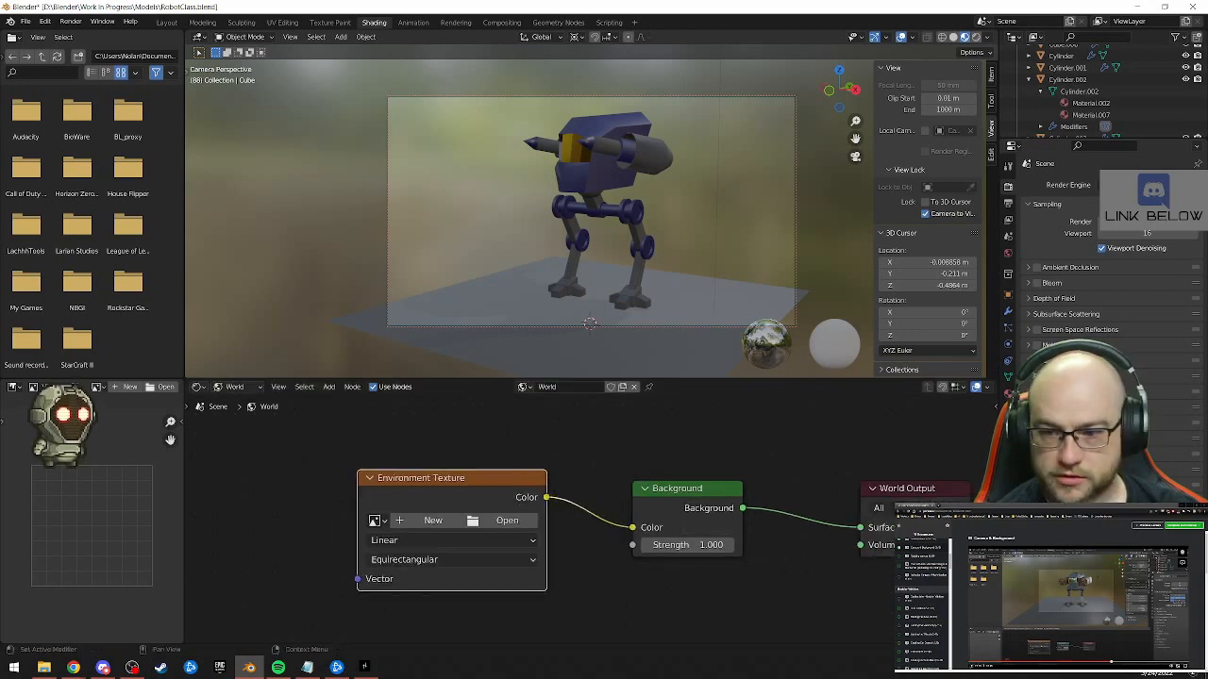
Switch the viewport to Rendered shading and follow the reference video's part on finding HDR environment images
key("alt+Tab")
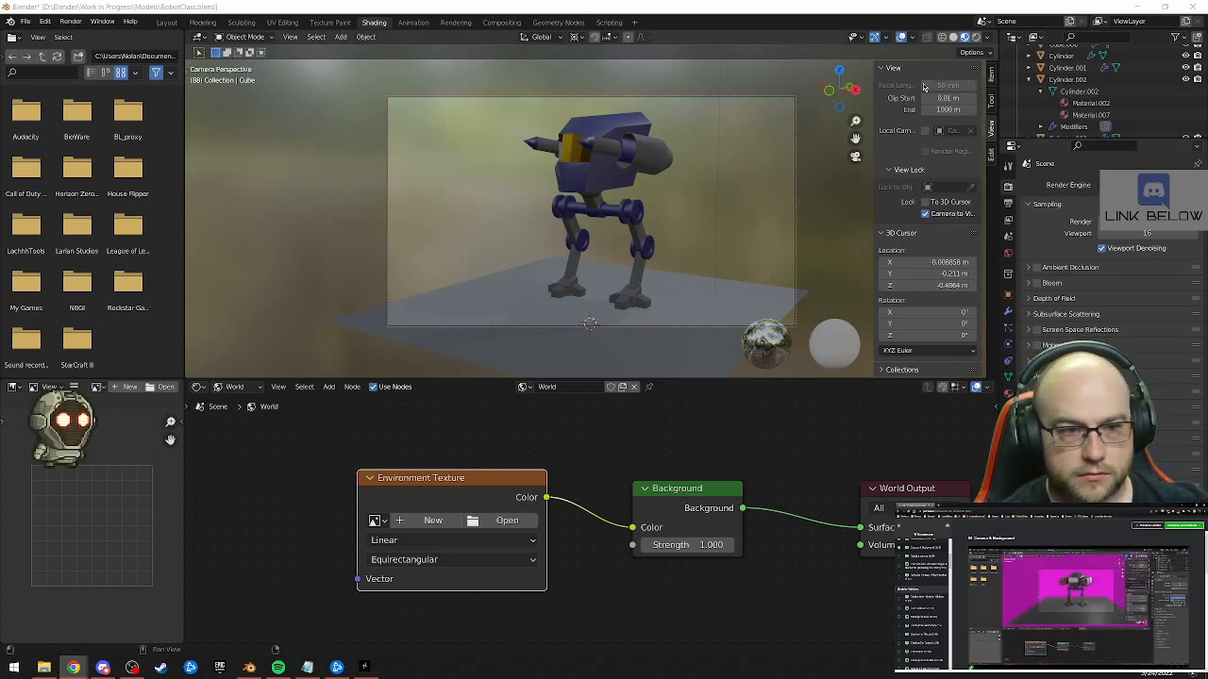
left_click(976, 37)
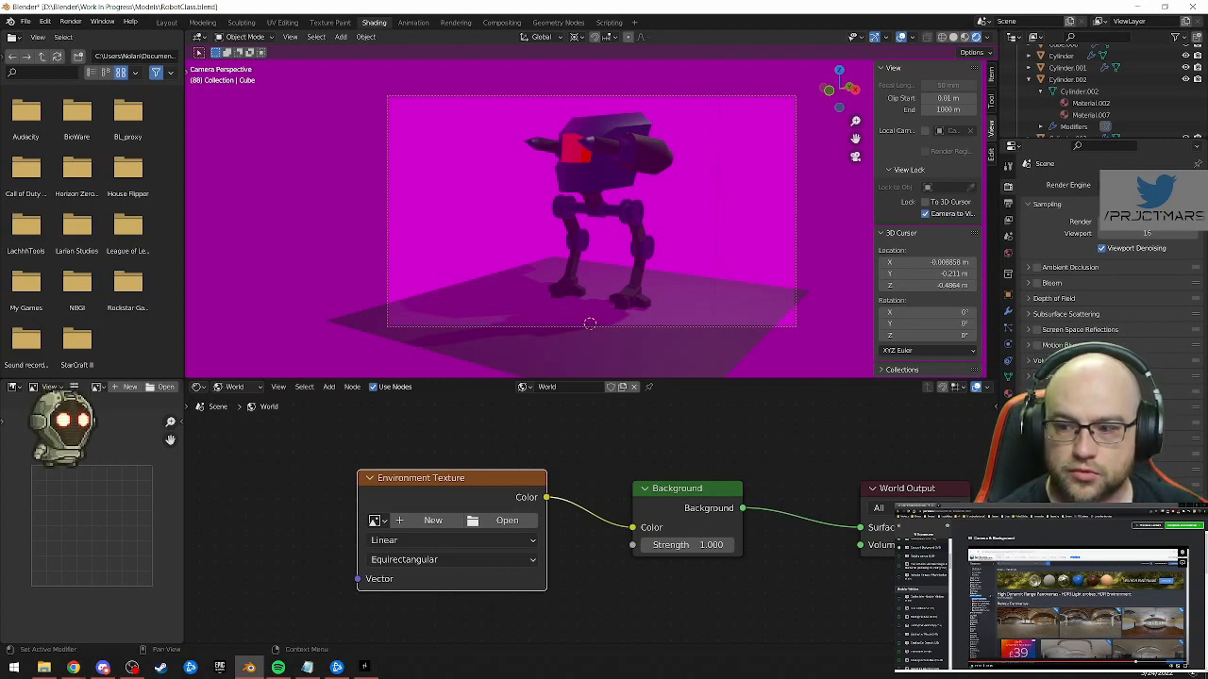
key("alt+Tab")
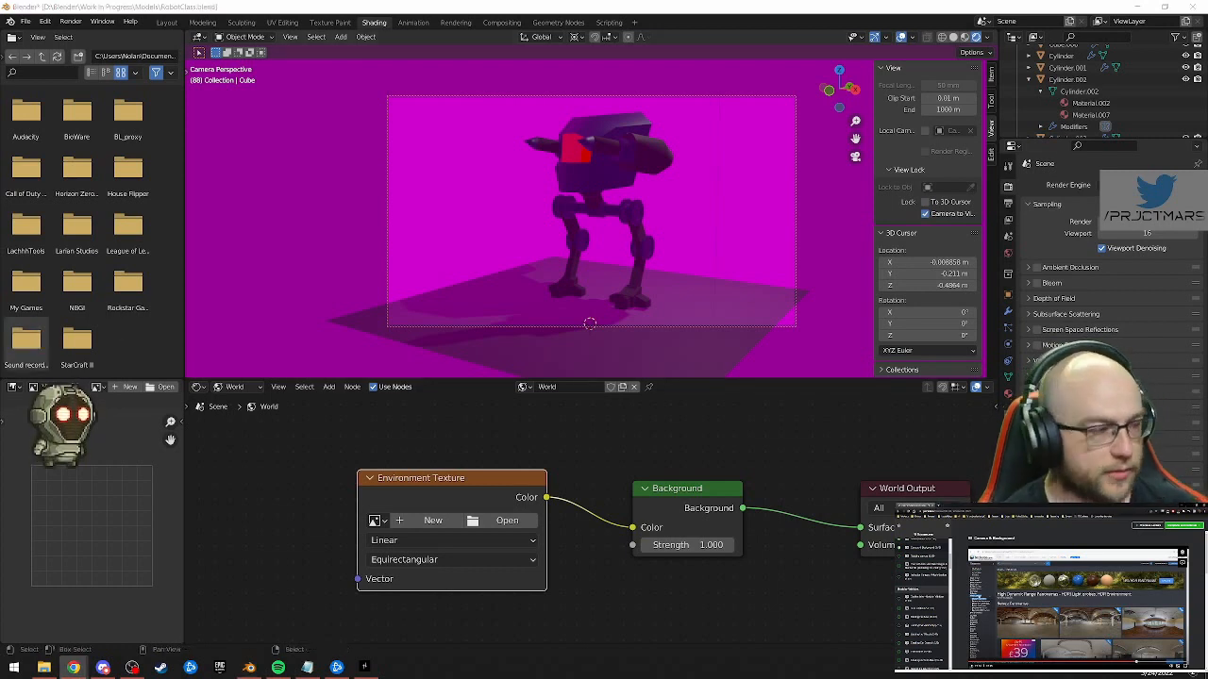
key("alt+Tab")
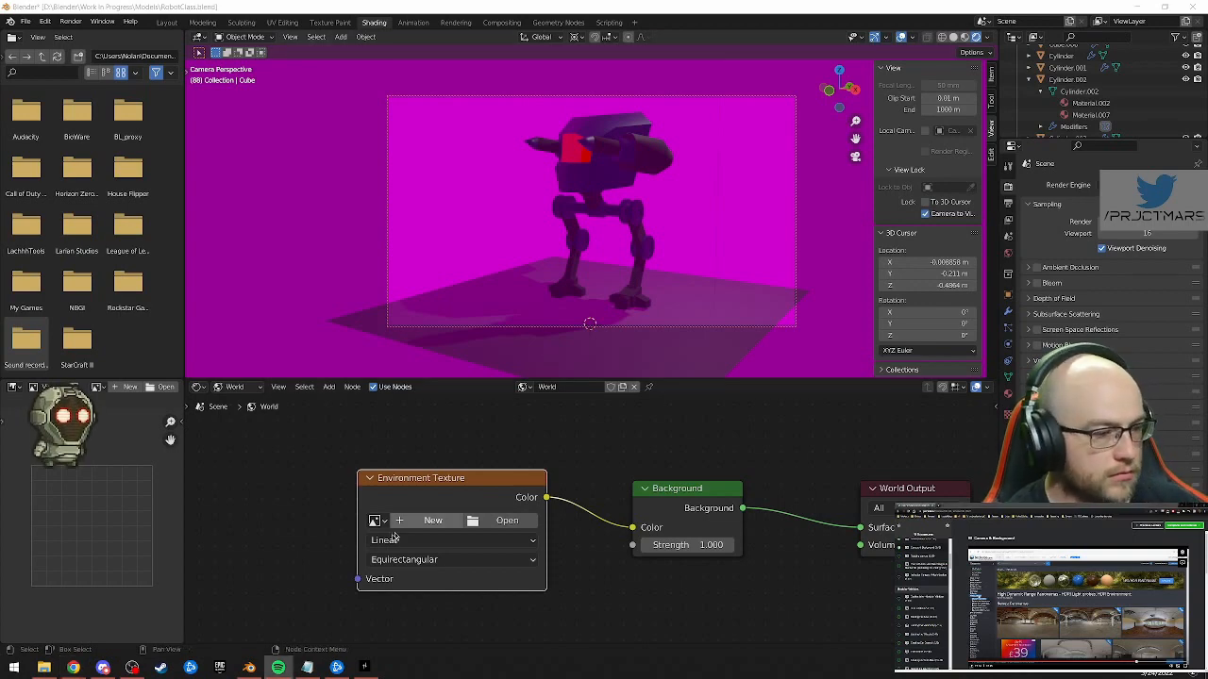
left_click(306, 668)
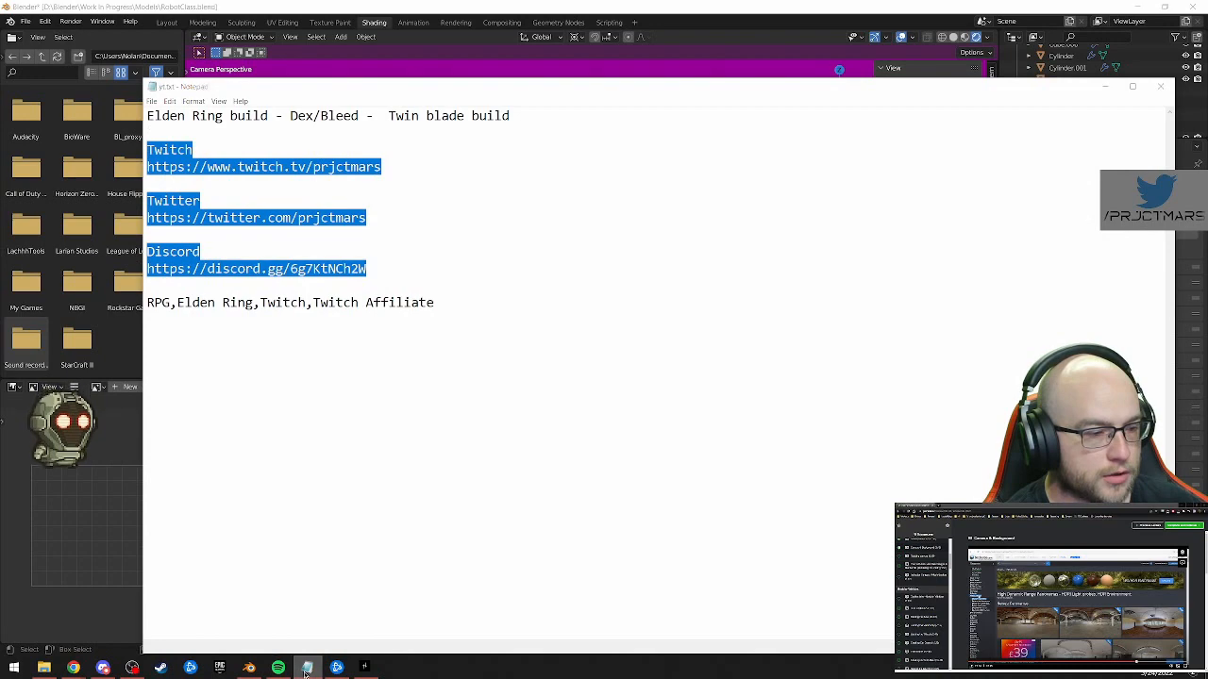
left_click(305, 670)
left_click(21, 668)
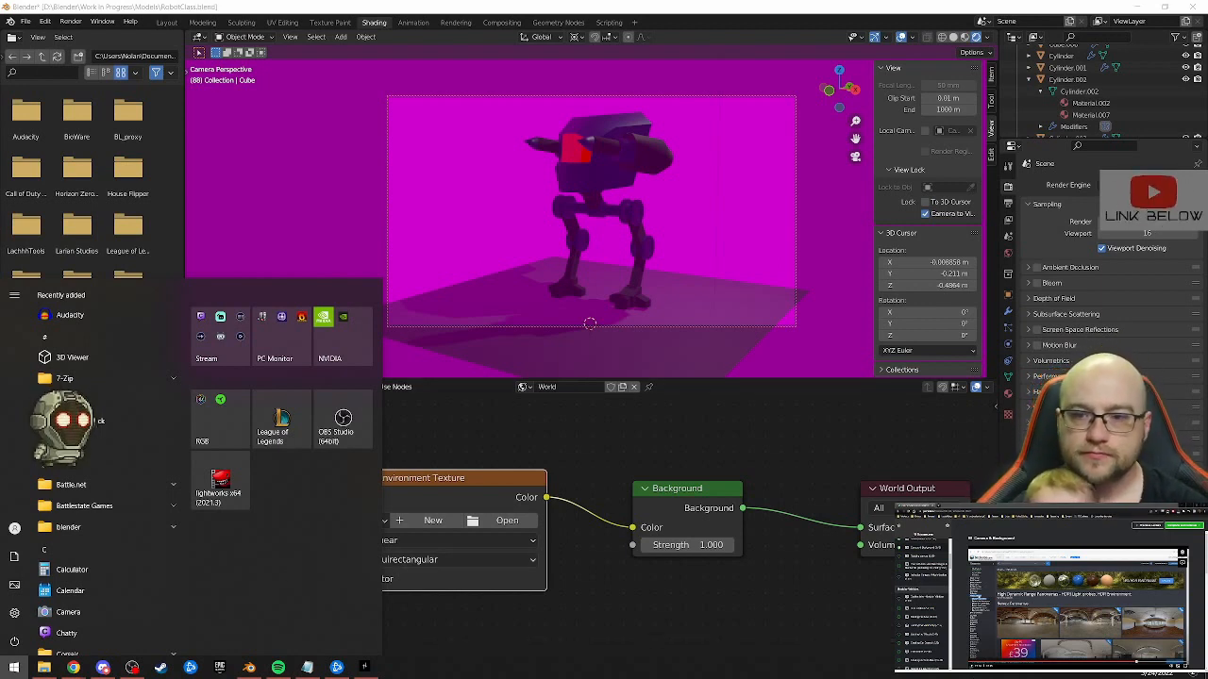
Switch to the browser, find a texture website's HDR Spheres category in a new tab, and open the Chernobyl Cooling Tower panorama
left_click(939, 506)
left_click(940, 512)
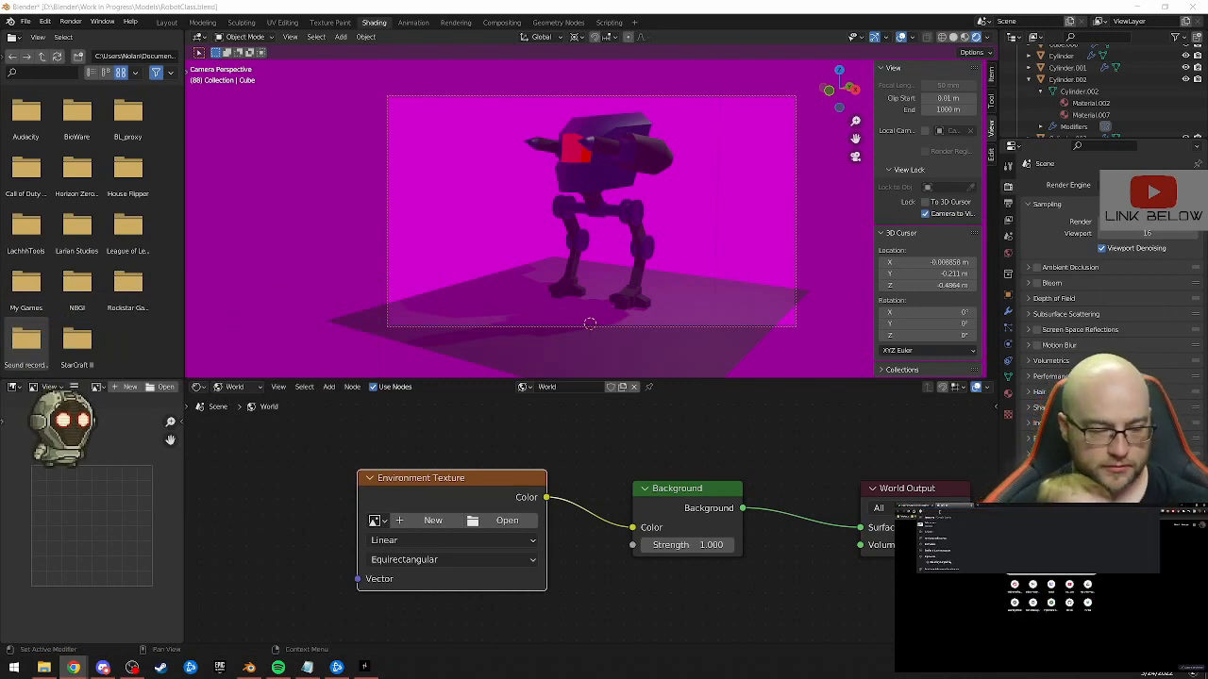
type("textu")
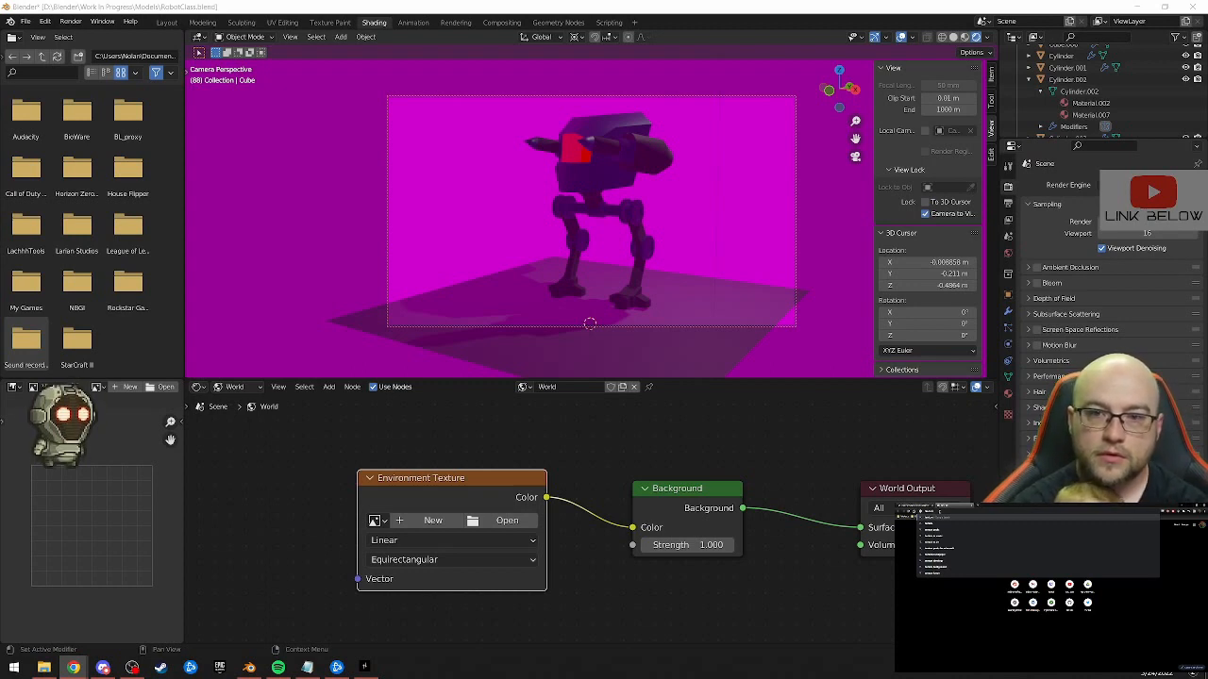
key("BackSpace")
key("BackSpace")
key("BackSpace")
type("hd")
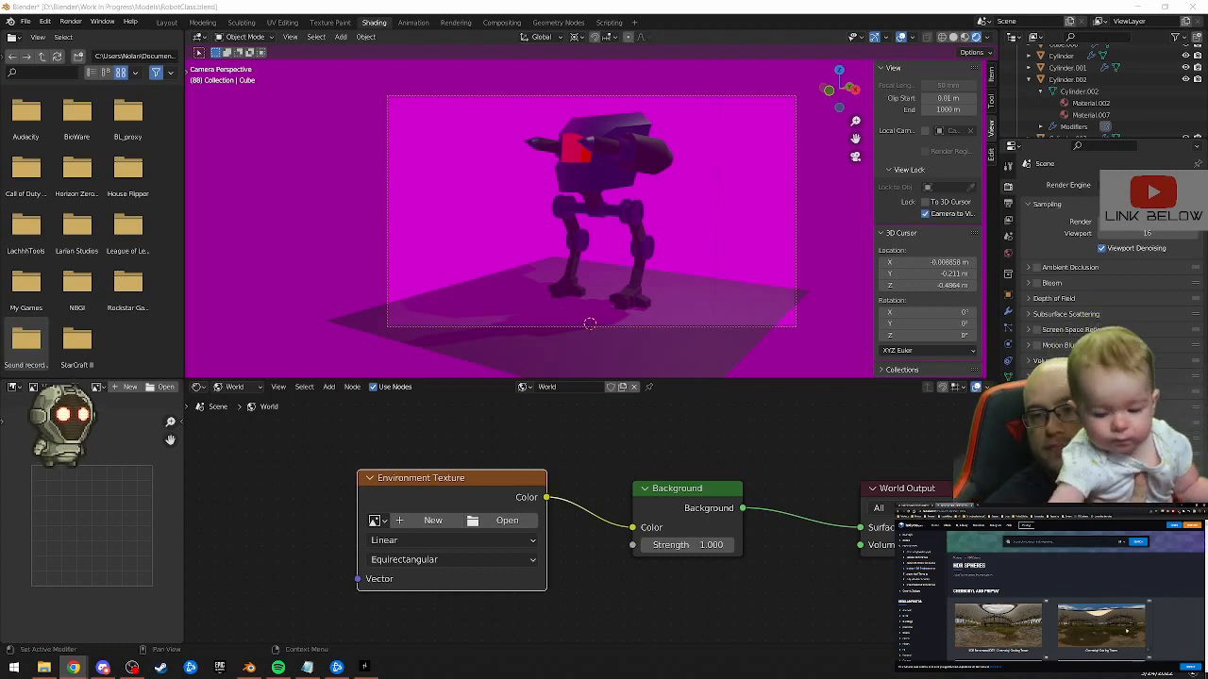
scroll(1091, 619, "down", 4)
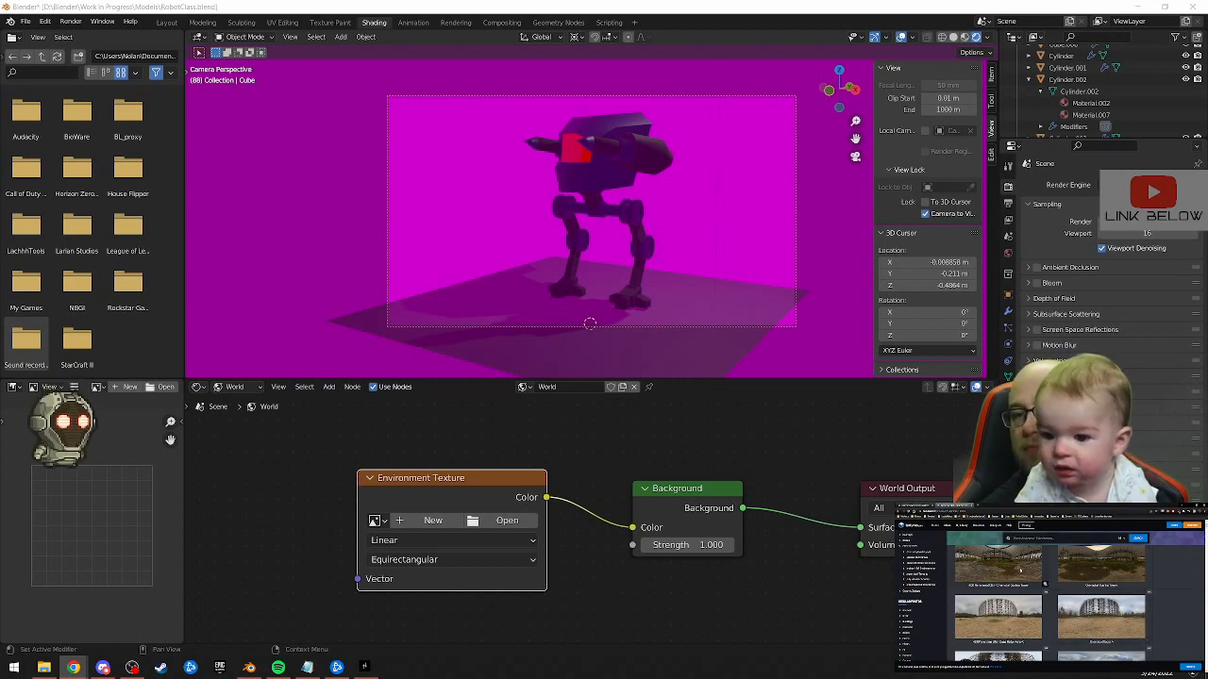
left_click(1020, 569)
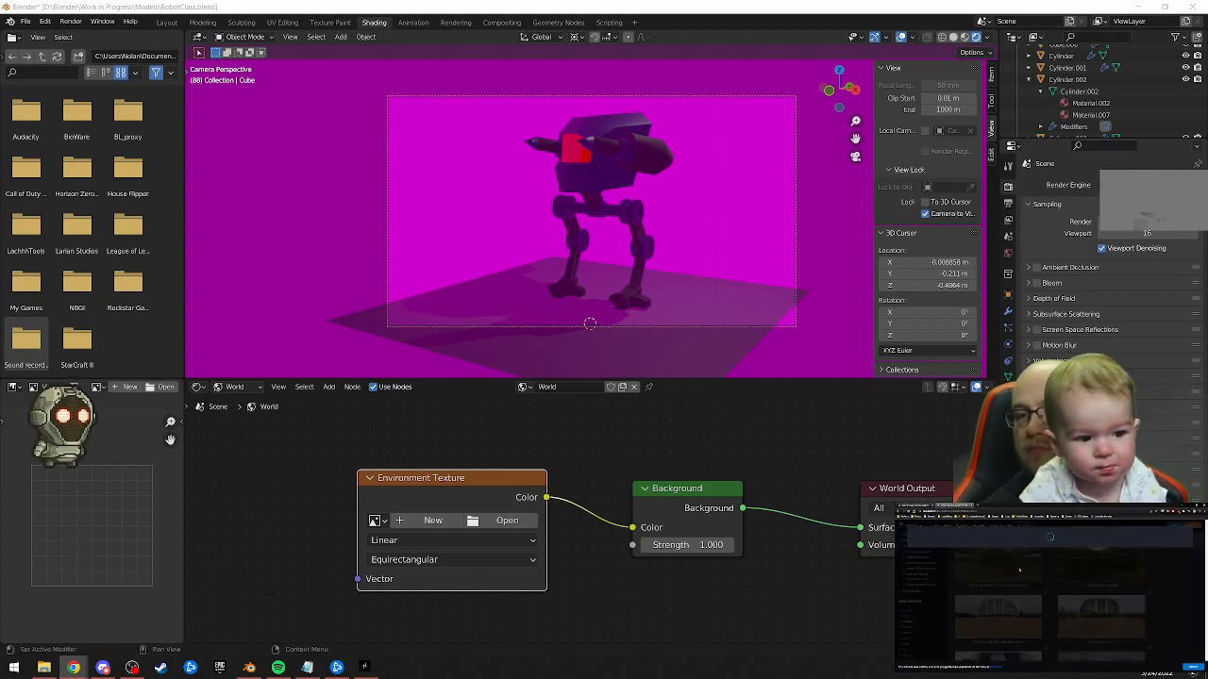
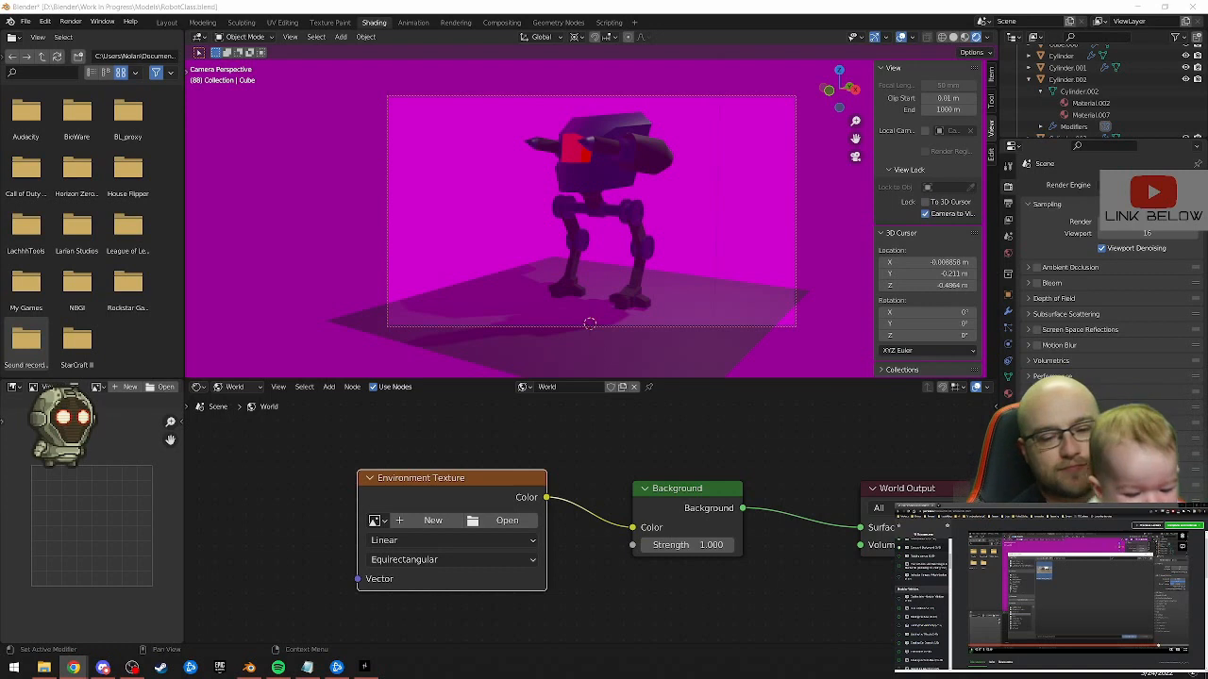
key("super")
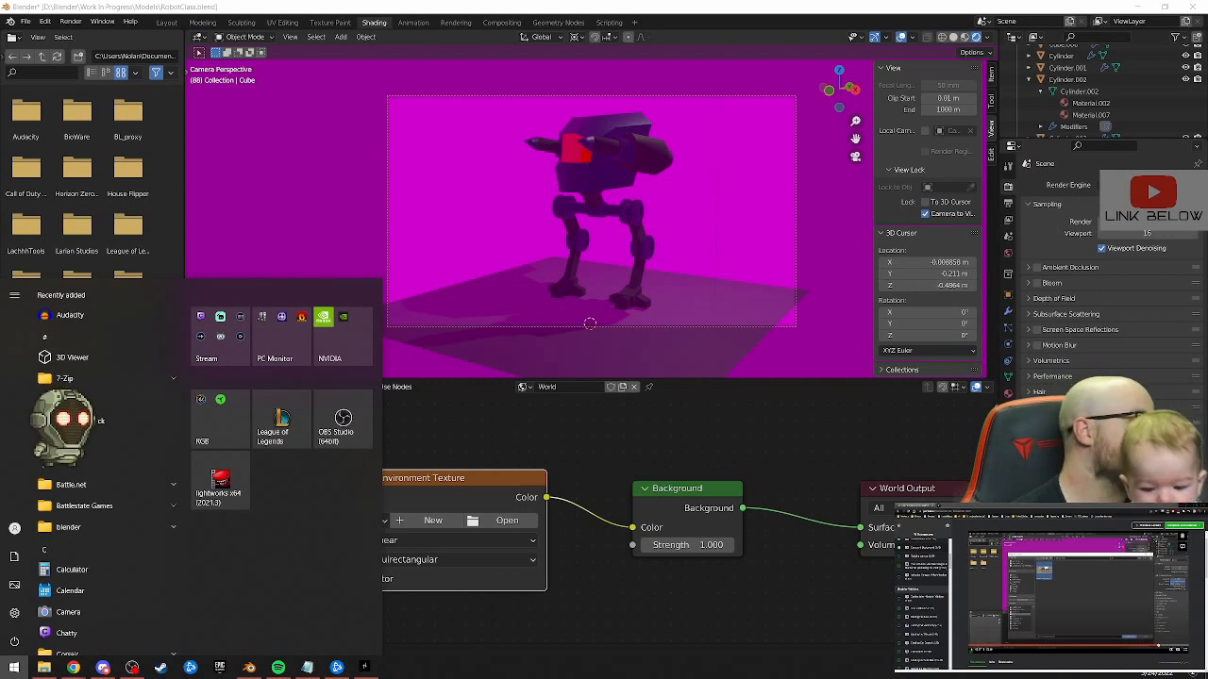
key("super")
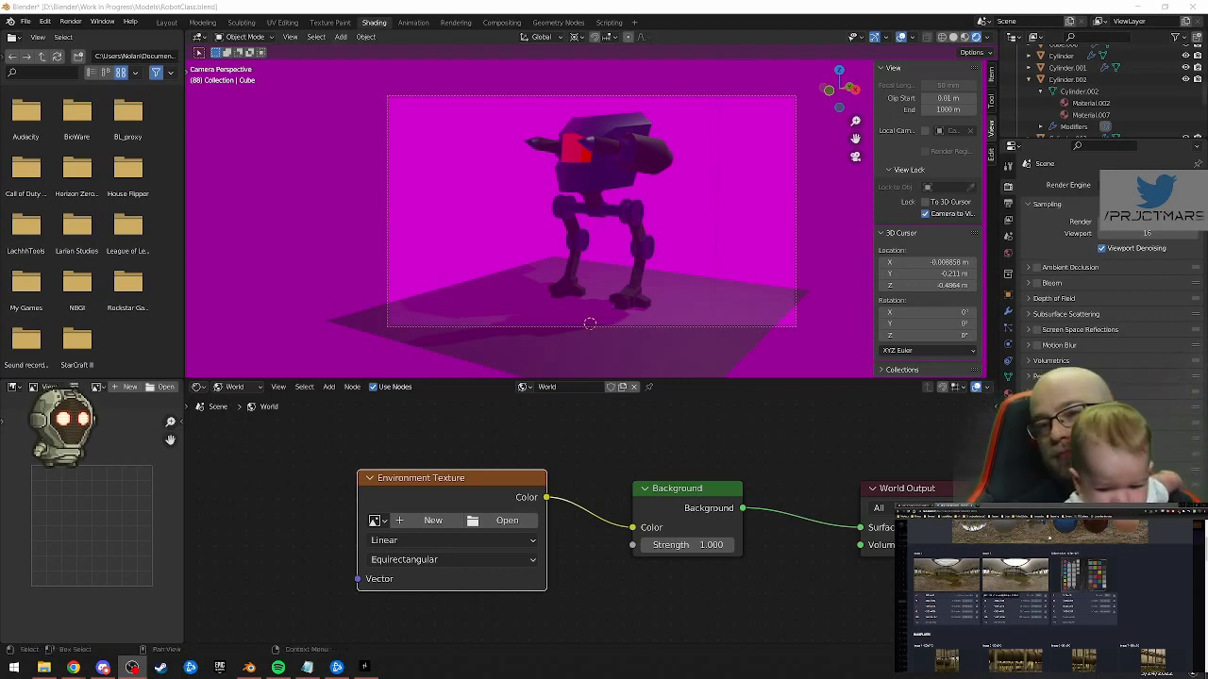
Request the 1K tone-mapped sphere download of the Chernobyl Cooling Tower panorama and submit the website's login form
left_click(998, 596)
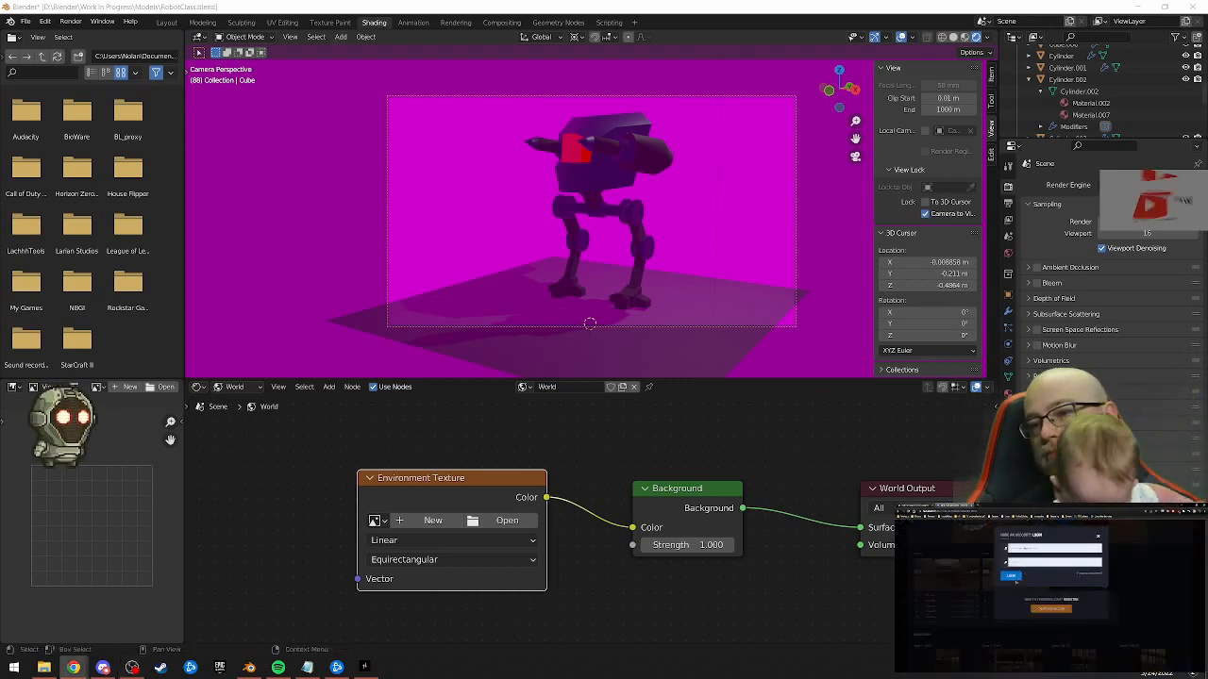
left_click(1013, 578)
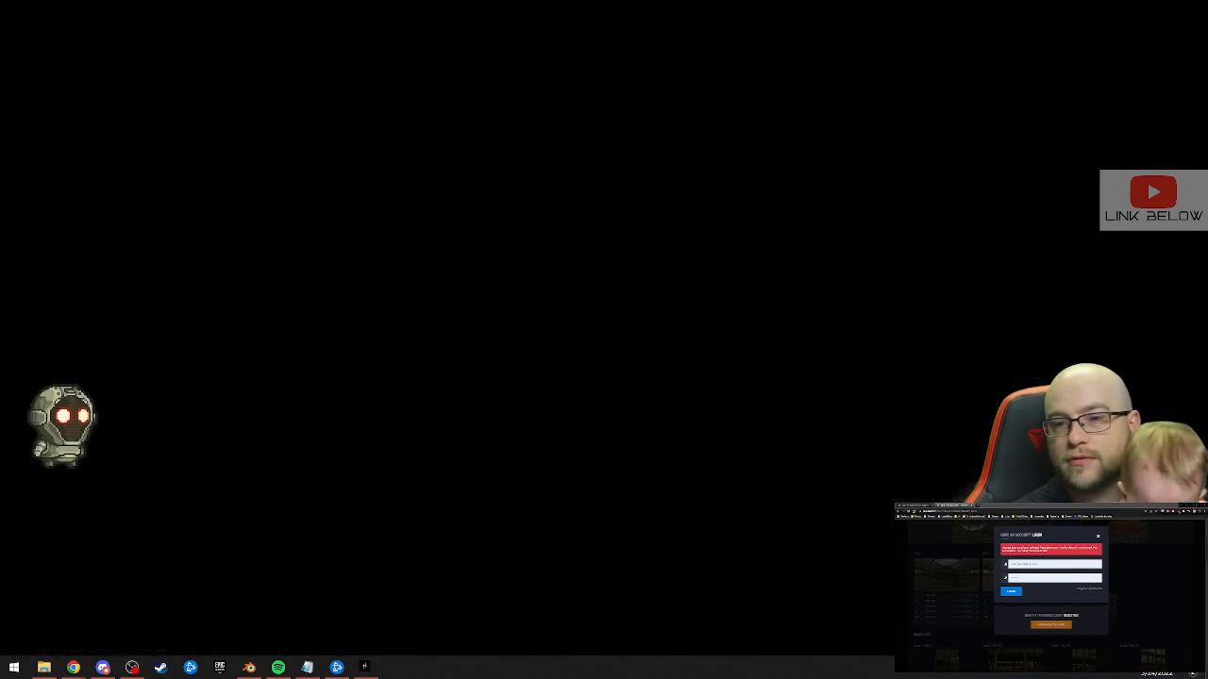
left_click(983, 538)
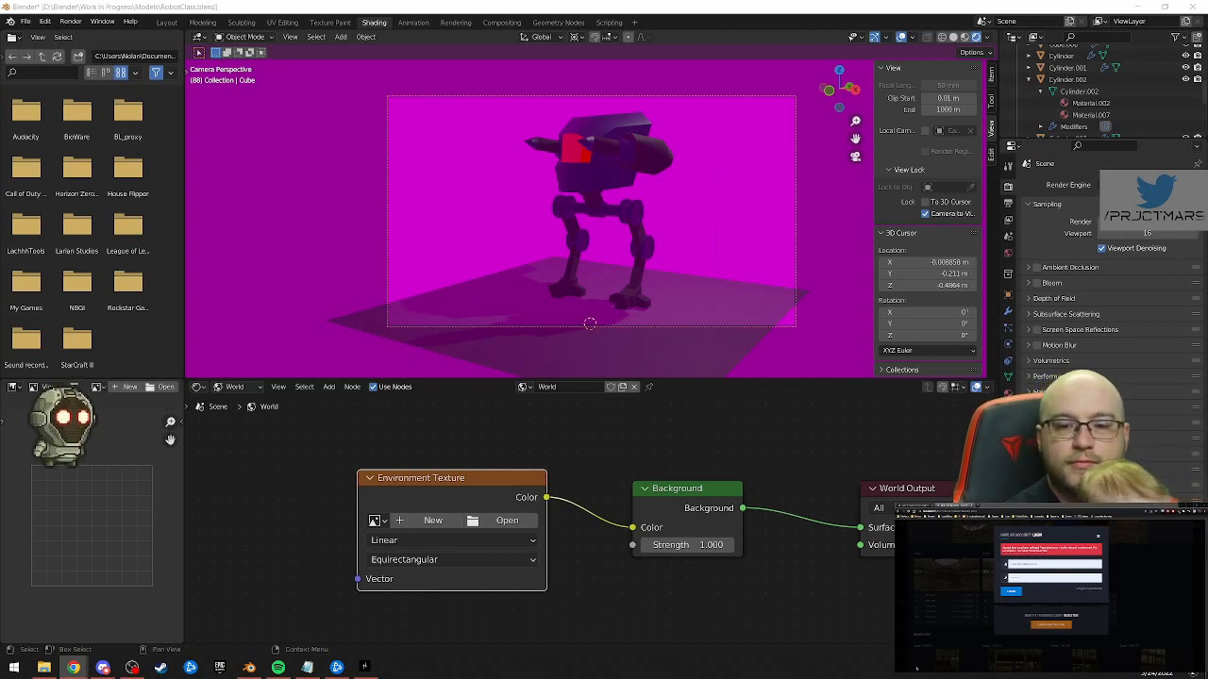
Load TexturesCom_HDRPanorama0353-ChernobylCoolingTower_1K_hdri_sphere_tone.jpg from Downloads into Blender's Environment Texture node, and swing the camera to a low angle on the robot
left_click(403, 524)
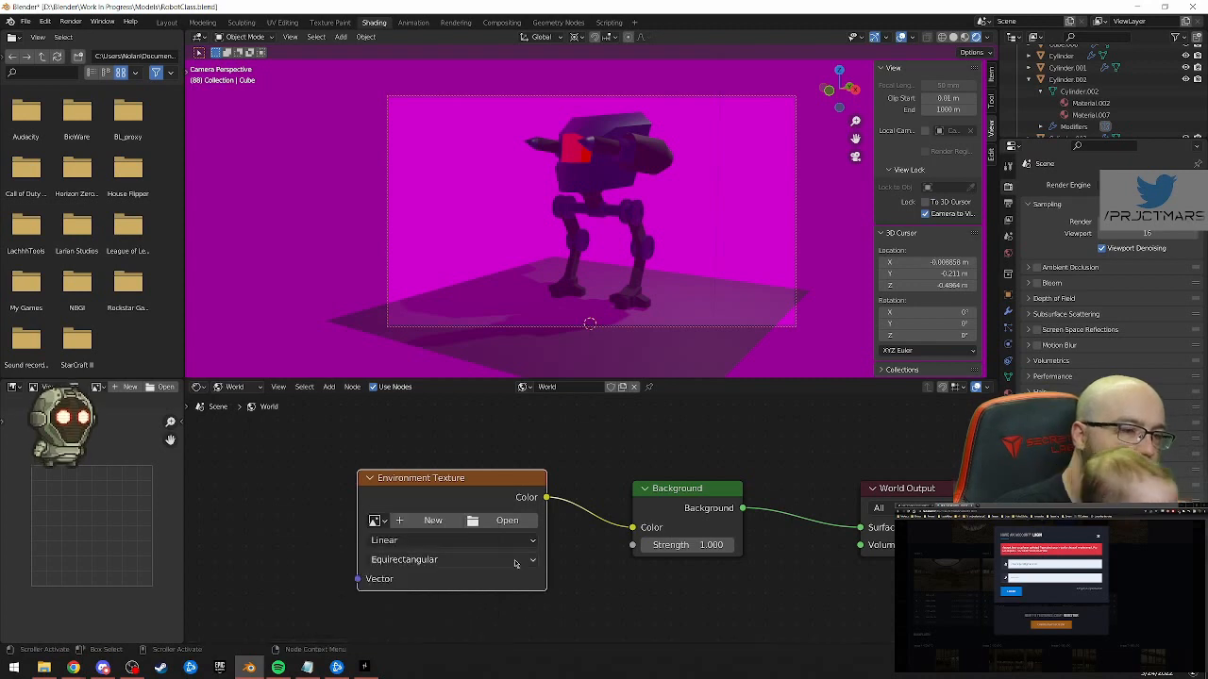
left_click(505, 519)
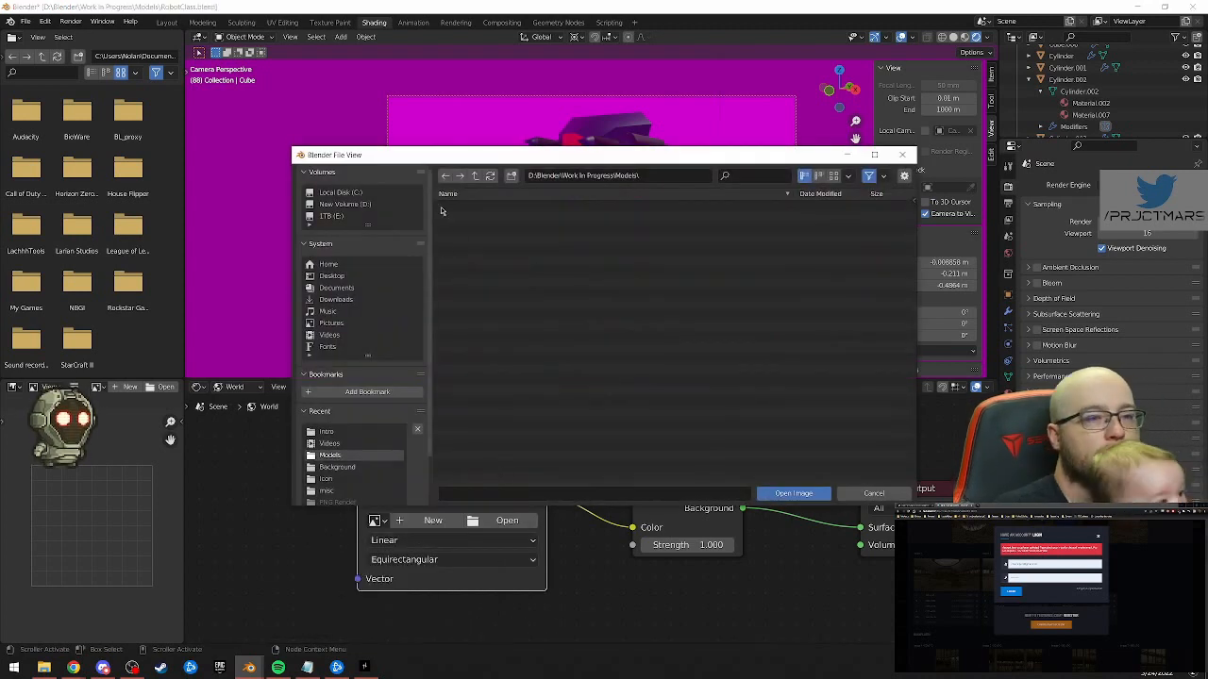
left_click(337, 299)
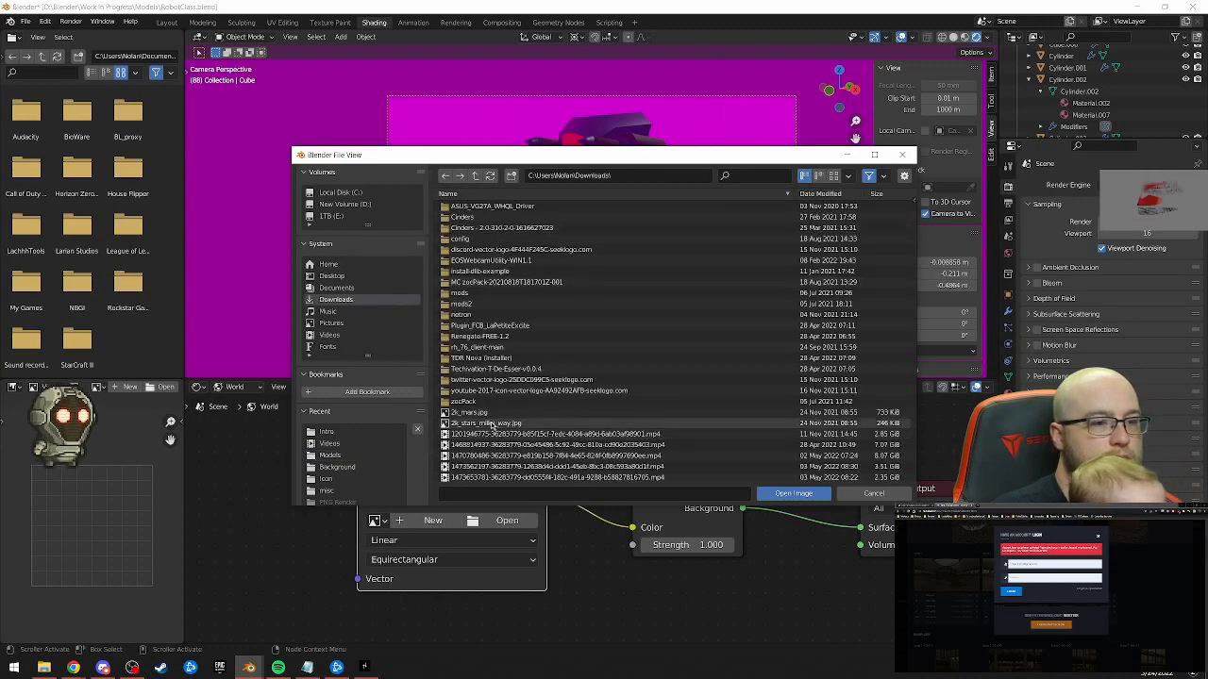
scroll(524, 448, "down", 7)
scroll(532, 454, "down", 10)
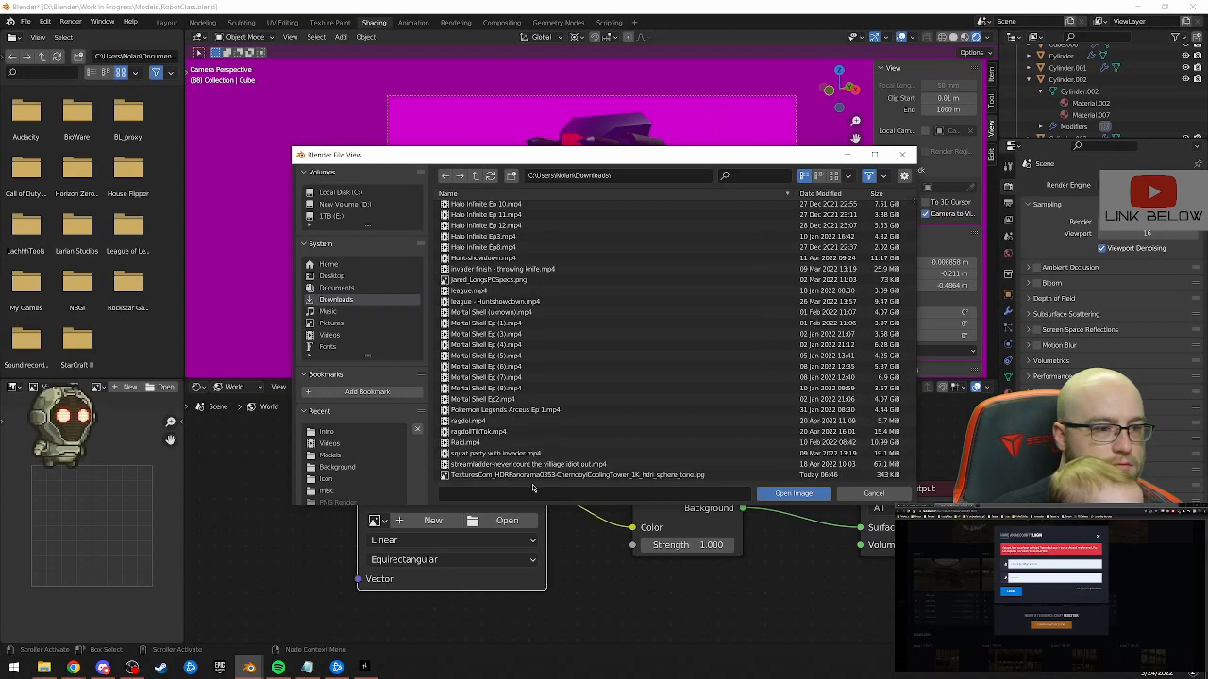
left_click(534, 476)
left_click(786, 496)
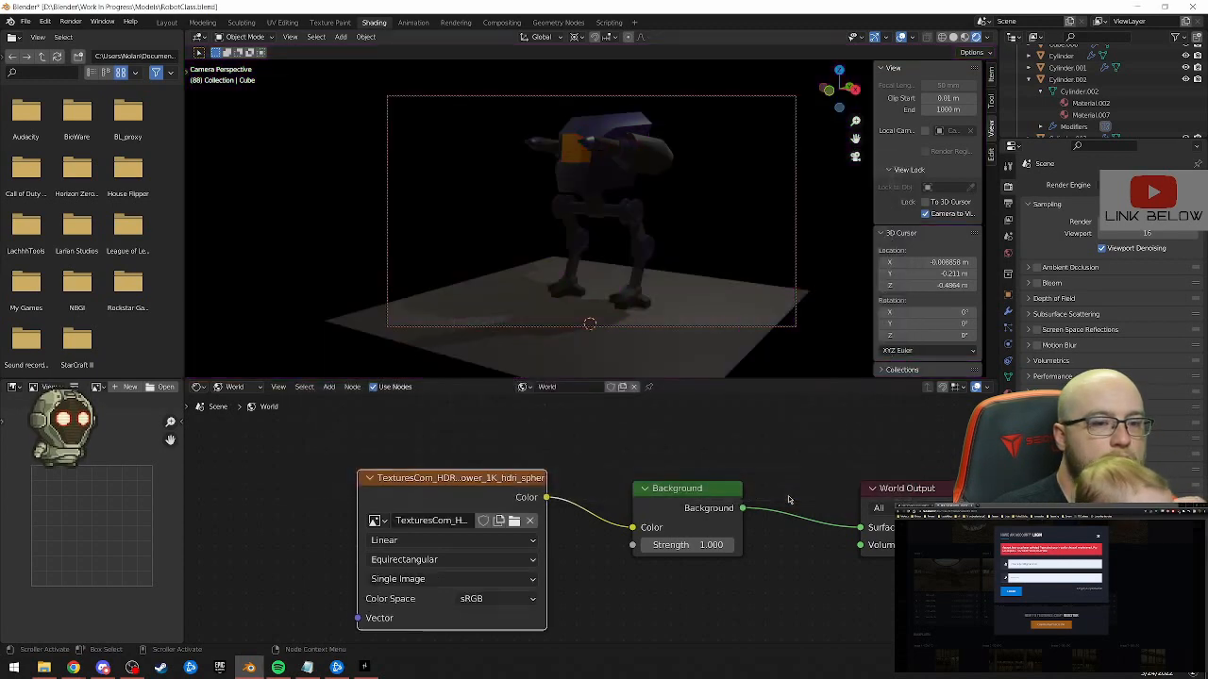
middle_click_drag(596, 281, 740, 250)
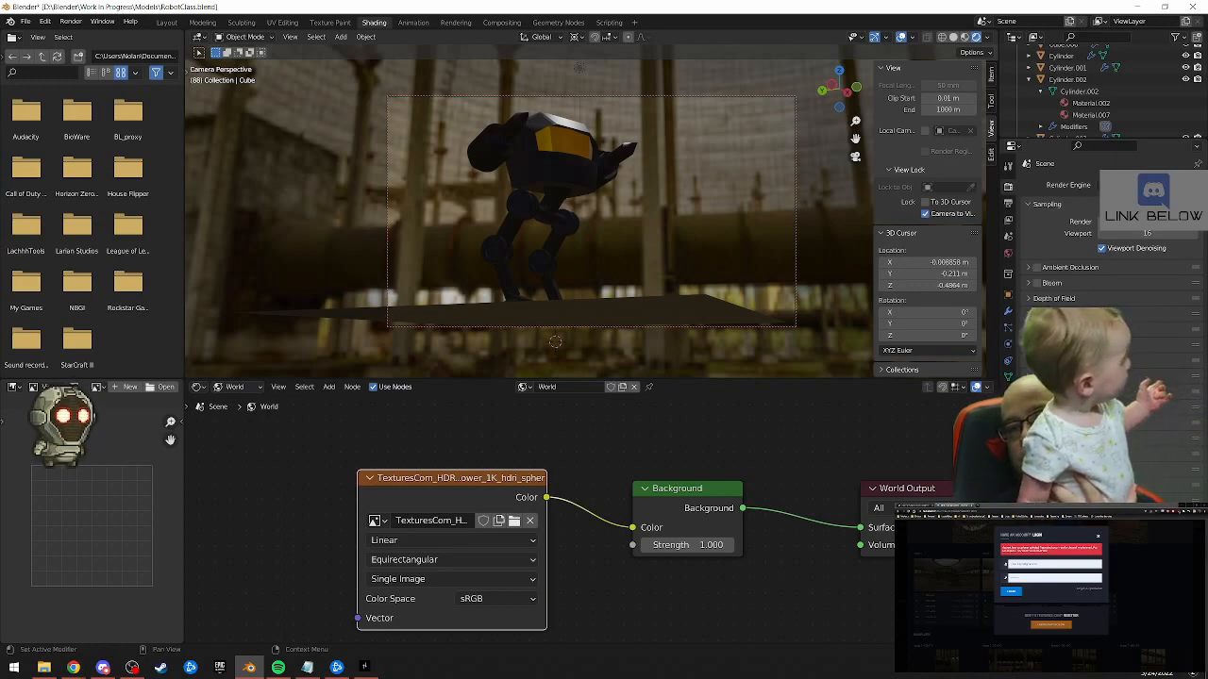
Follow the reference course's rotating camera lesson, switch to the Layout workspace, and add a Bezier circle at the 3D cursor
left_click(995, 506)
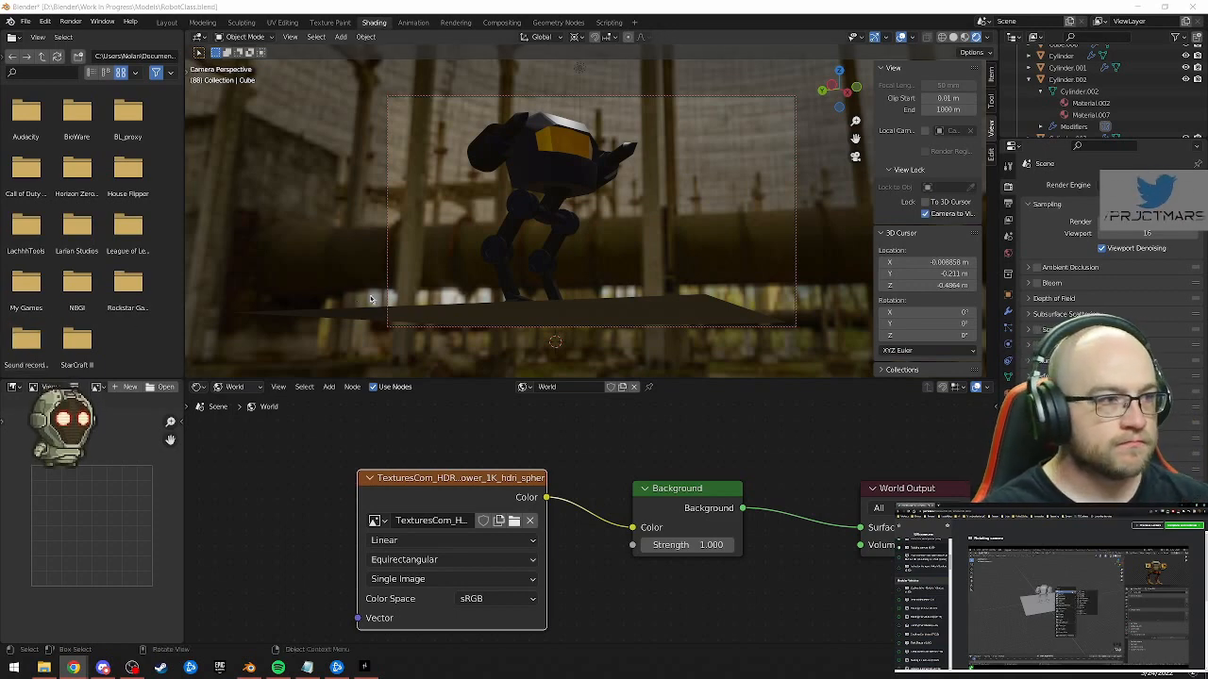
left_click(166, 22)
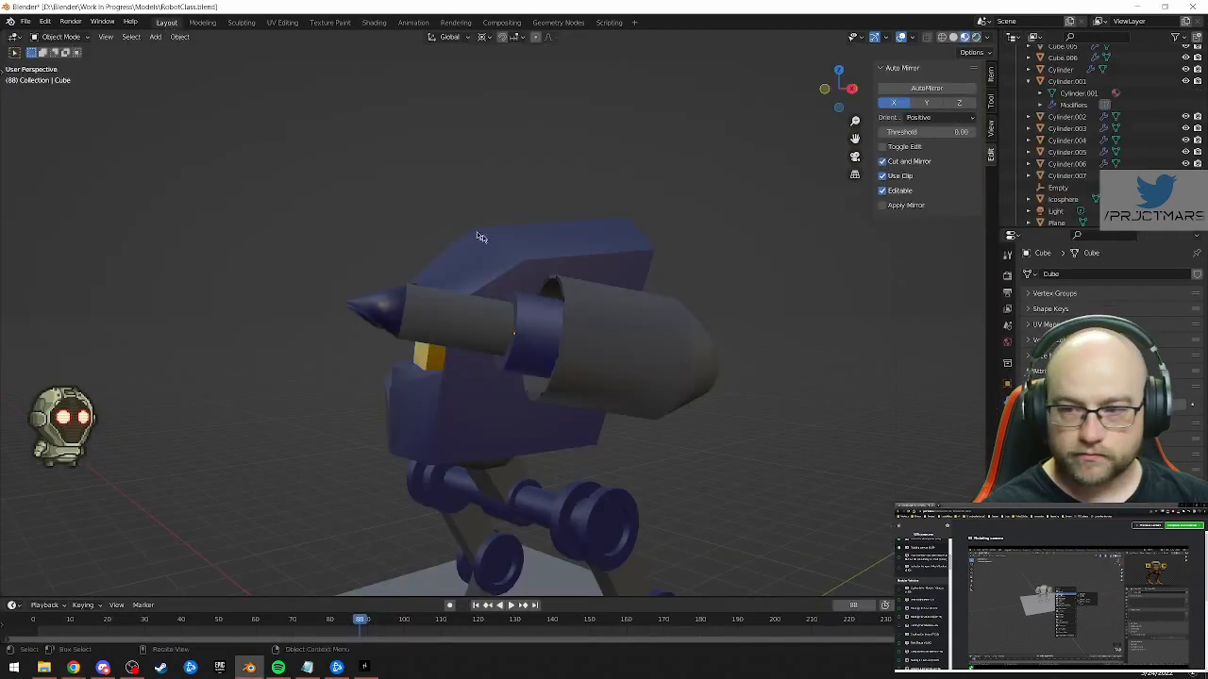
scroll(526, 465, "down", 6)
middle_click_drag(397, 418, 385, 460)
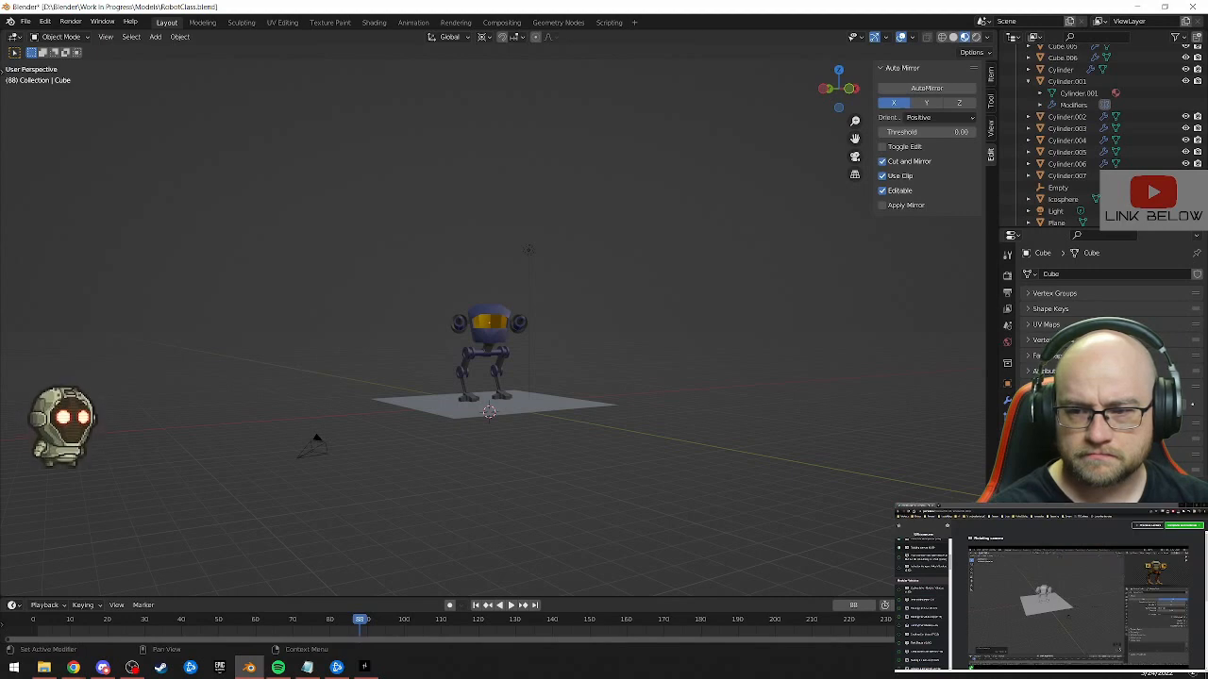
middle_click_drag(443, 461, 502, 433)
scroll(502, 433, "up", 2)
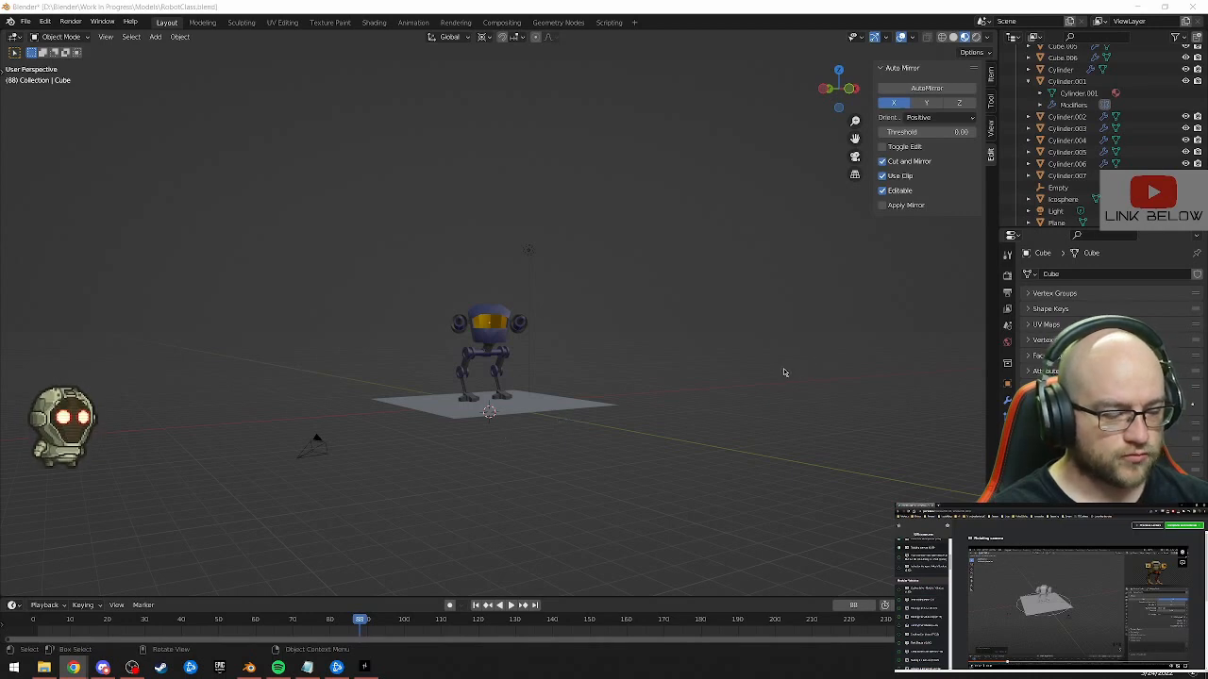
key("shift+a")
mouse_move(673, 396)
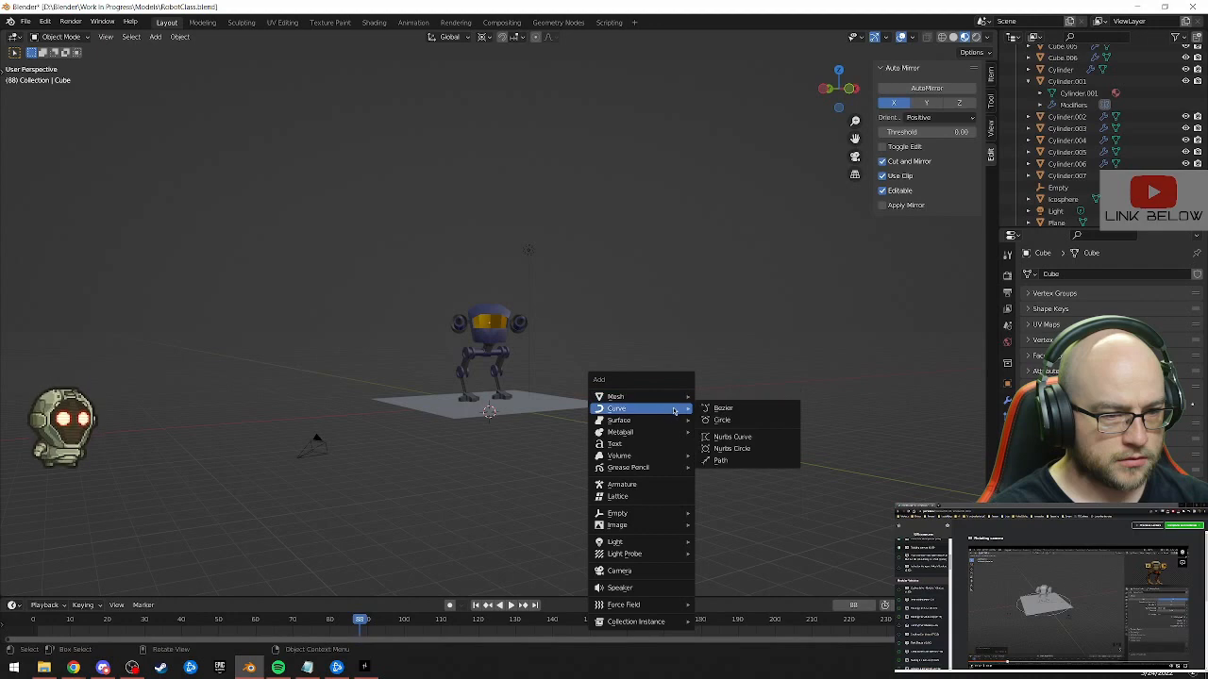
left_click(753, 420)
Scale the Bezier circle up by about 25 so it encloses the robot, the floor plane and the camera
middle_click_drag(744, 424, 621, 485)
scroll(533, 456, "up", 2)
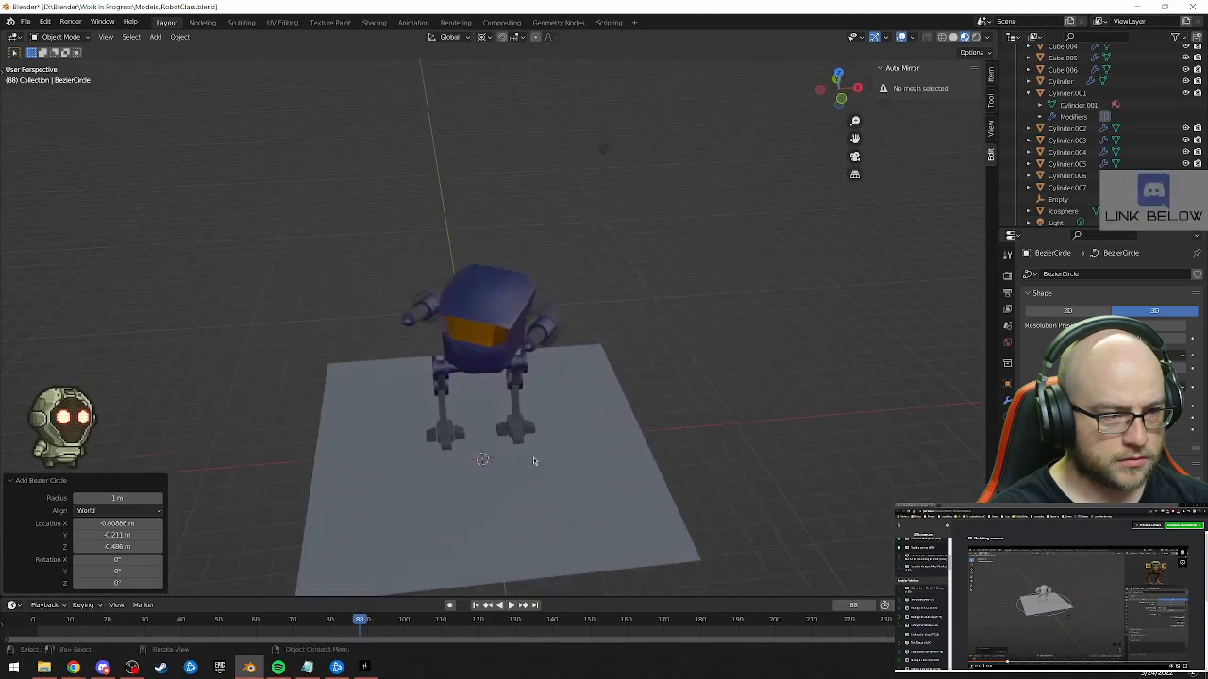
middle_click_drag(537, 469, 555, 467)
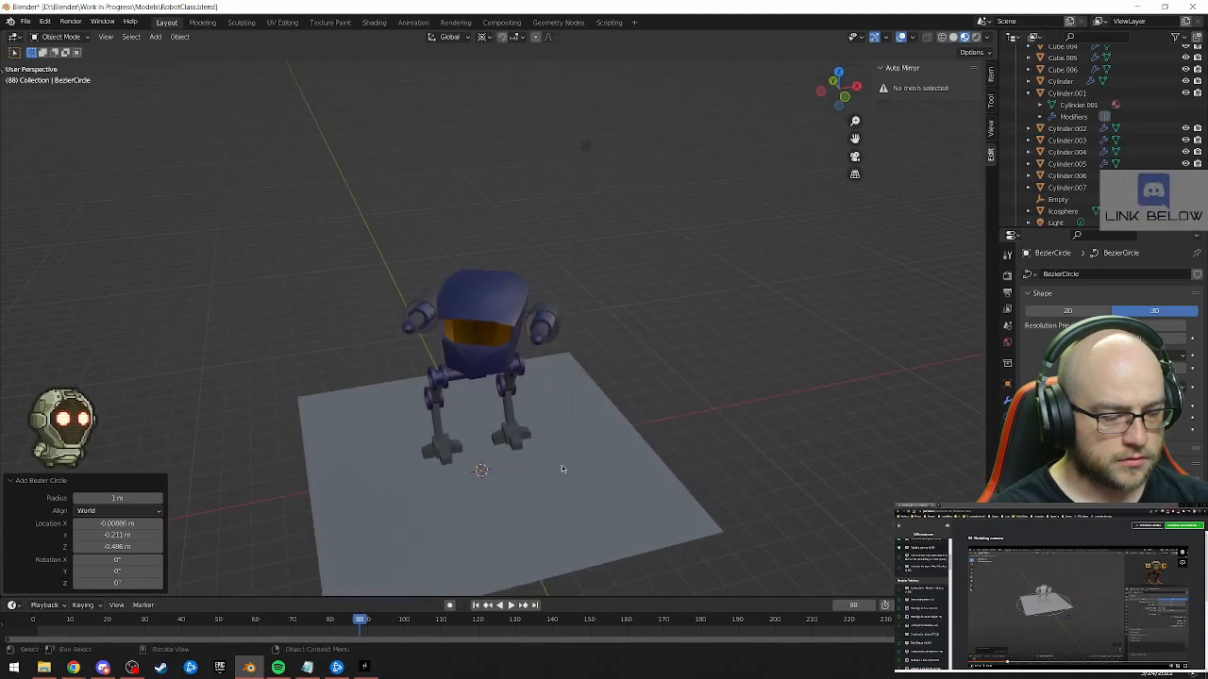
key("s")
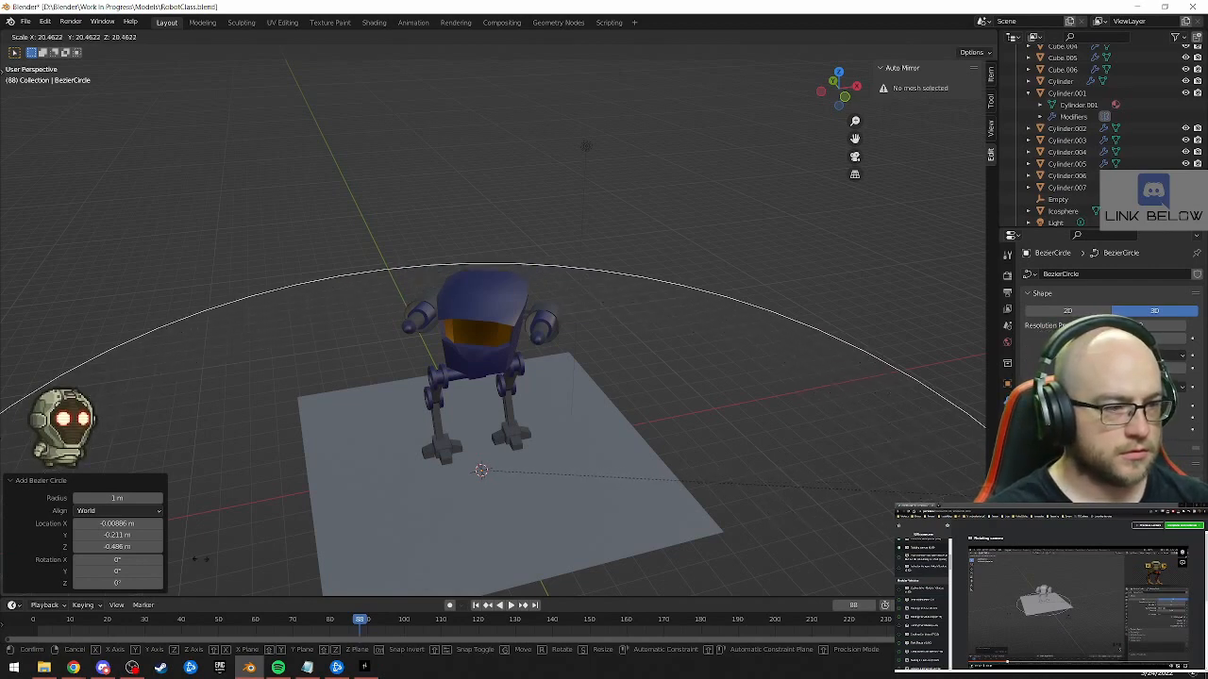
left_click(579, 514)
scroll(583, 521, "down", 3)
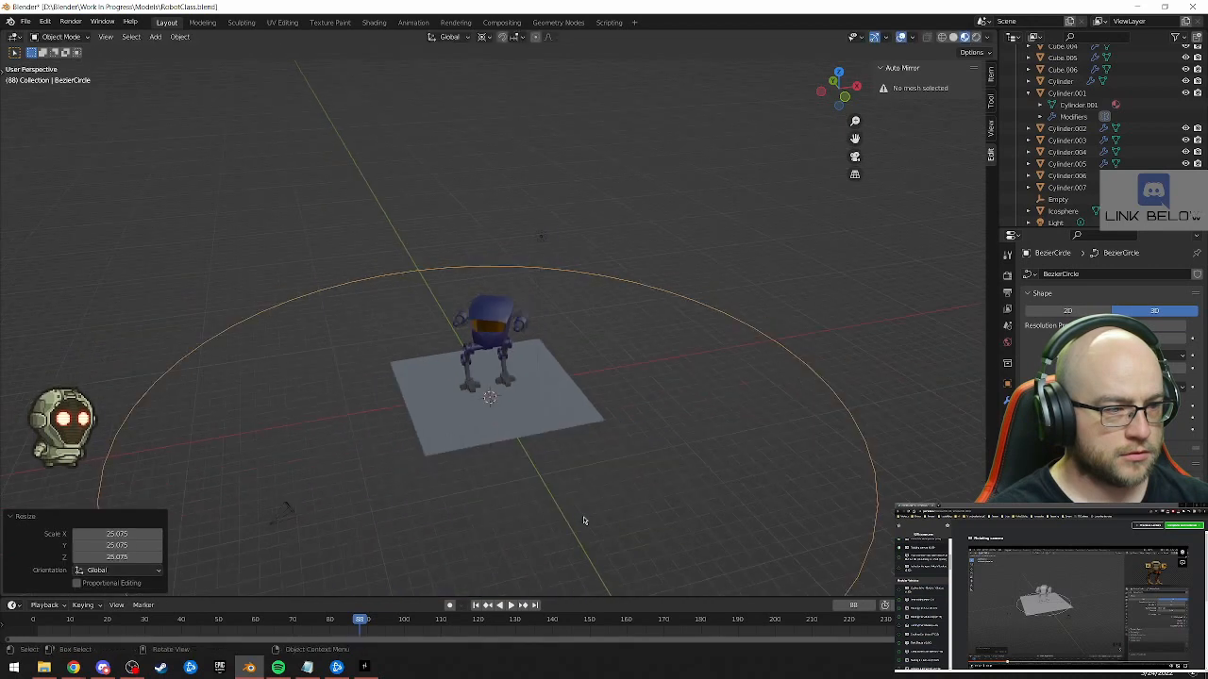
scroll(583, 520, "down", 2)
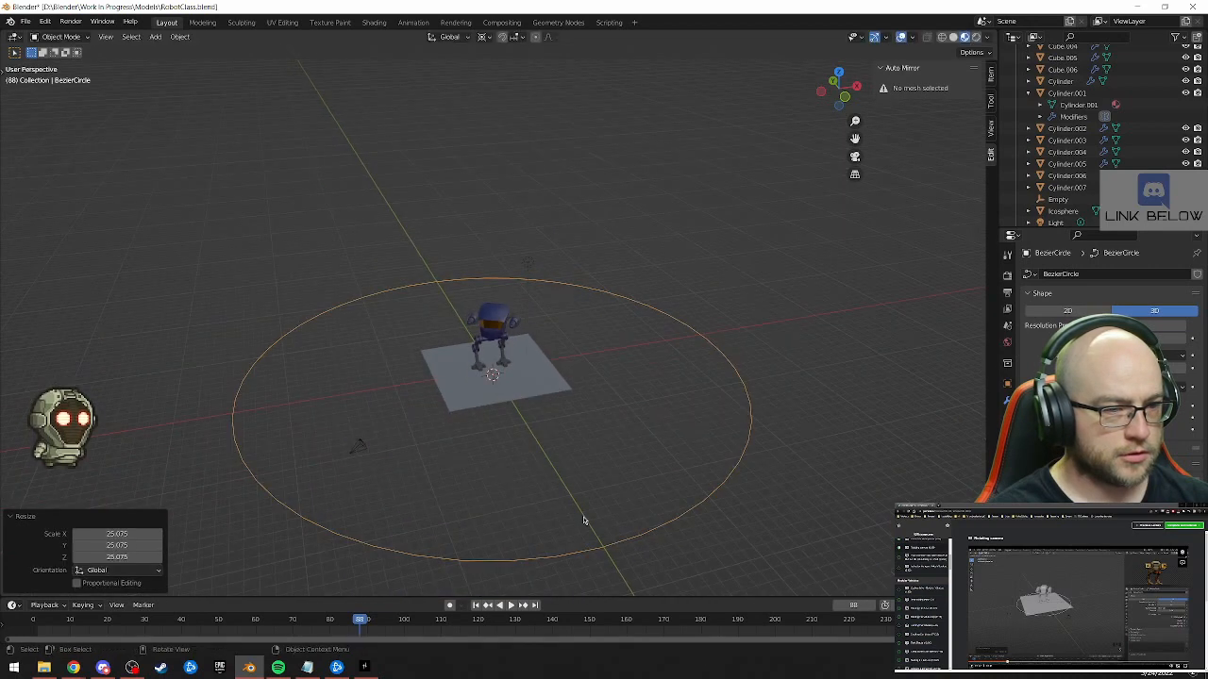
Examine the camera, the Empty and the Bezier circle, and review the circle's shape and geometry properties
left_click(358, 446)
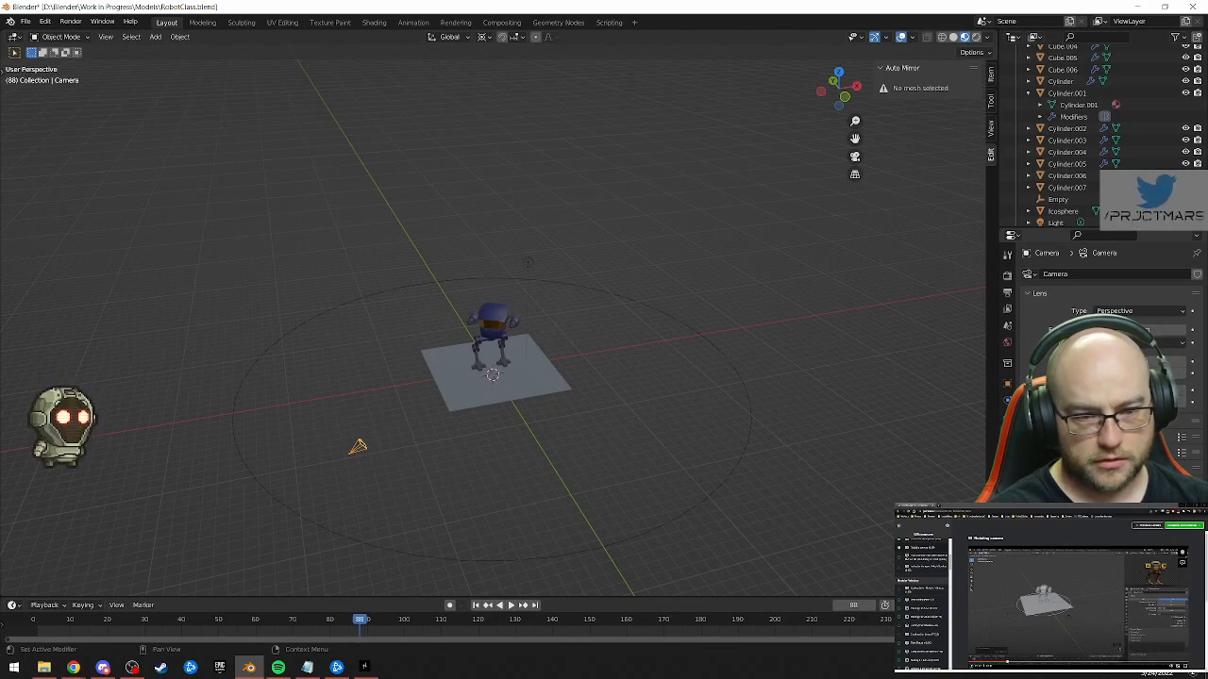
scroll(1060, 218, "down", 1)
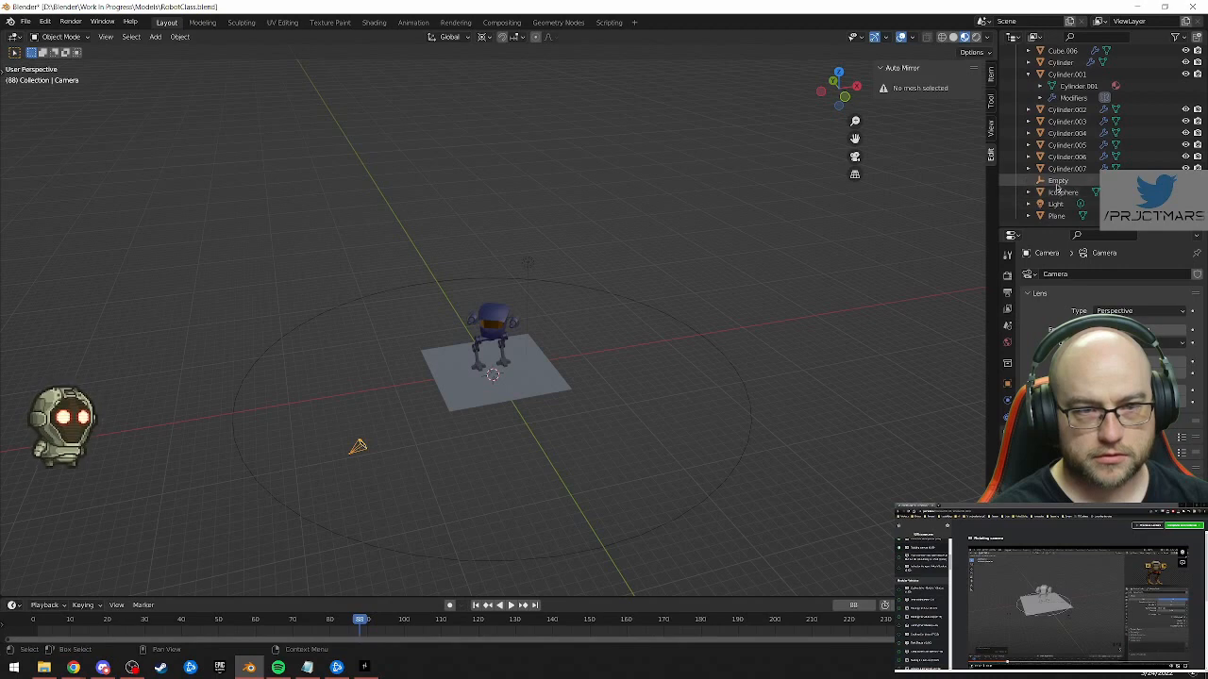
left_click(1057, 183)
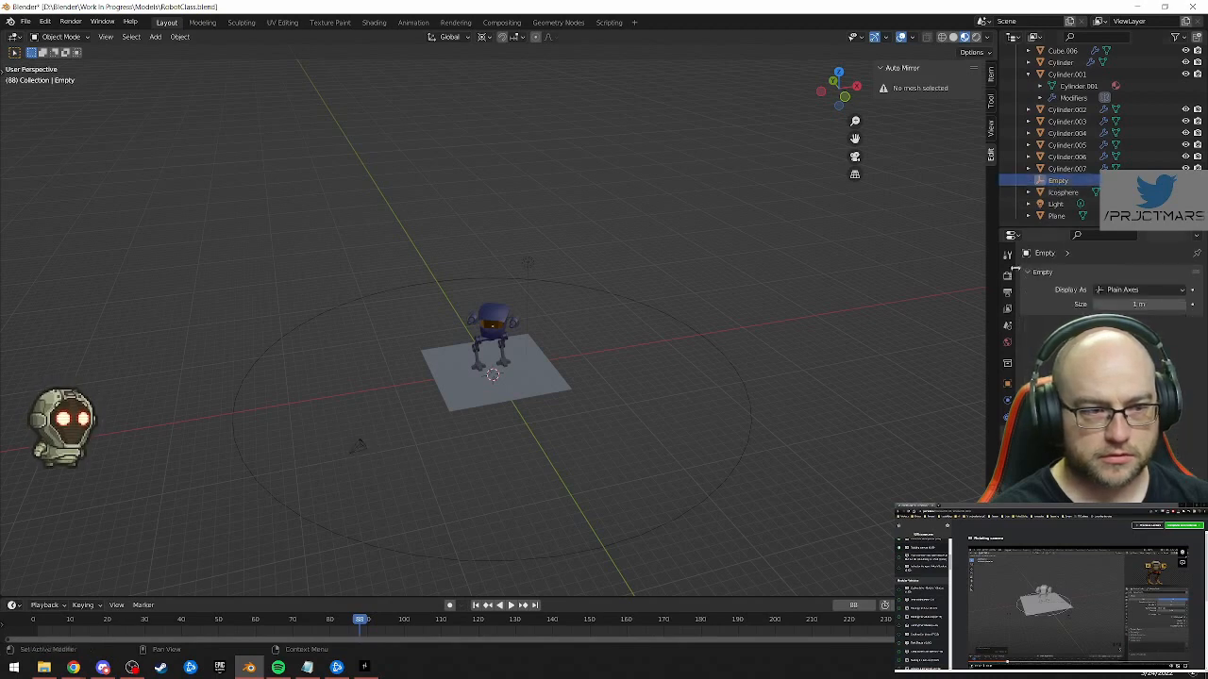
scroll(1091, 153, "up", 7)
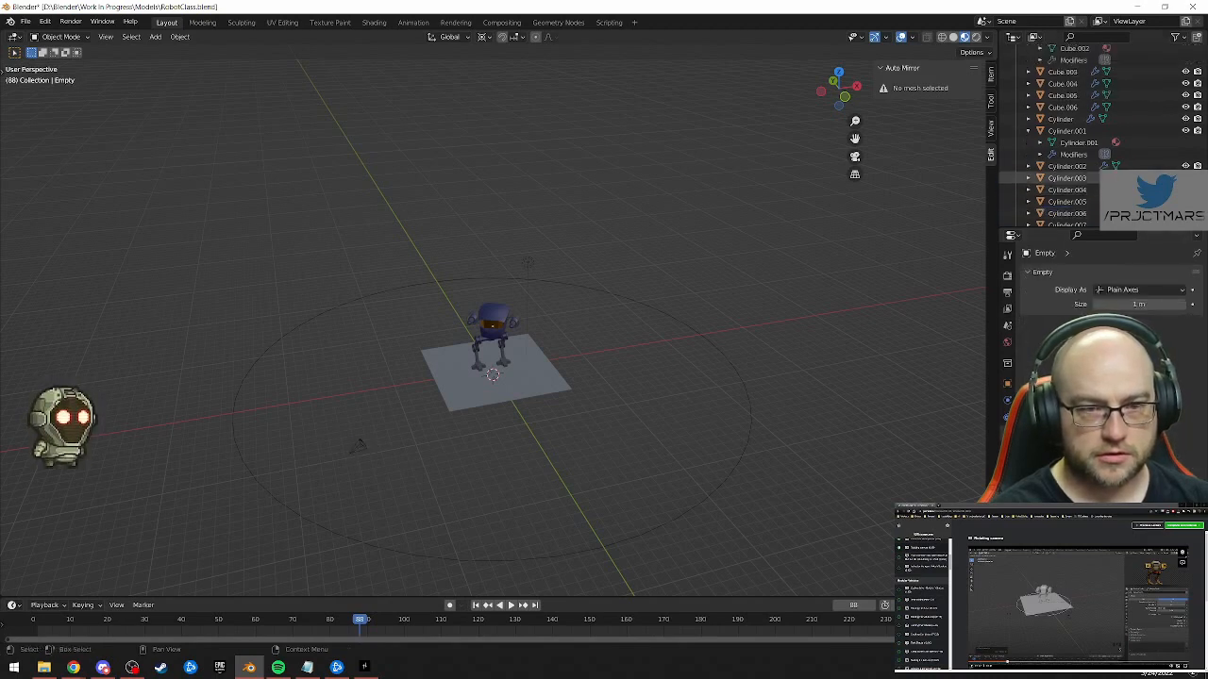
scroll(1092, 153, "up", 1)
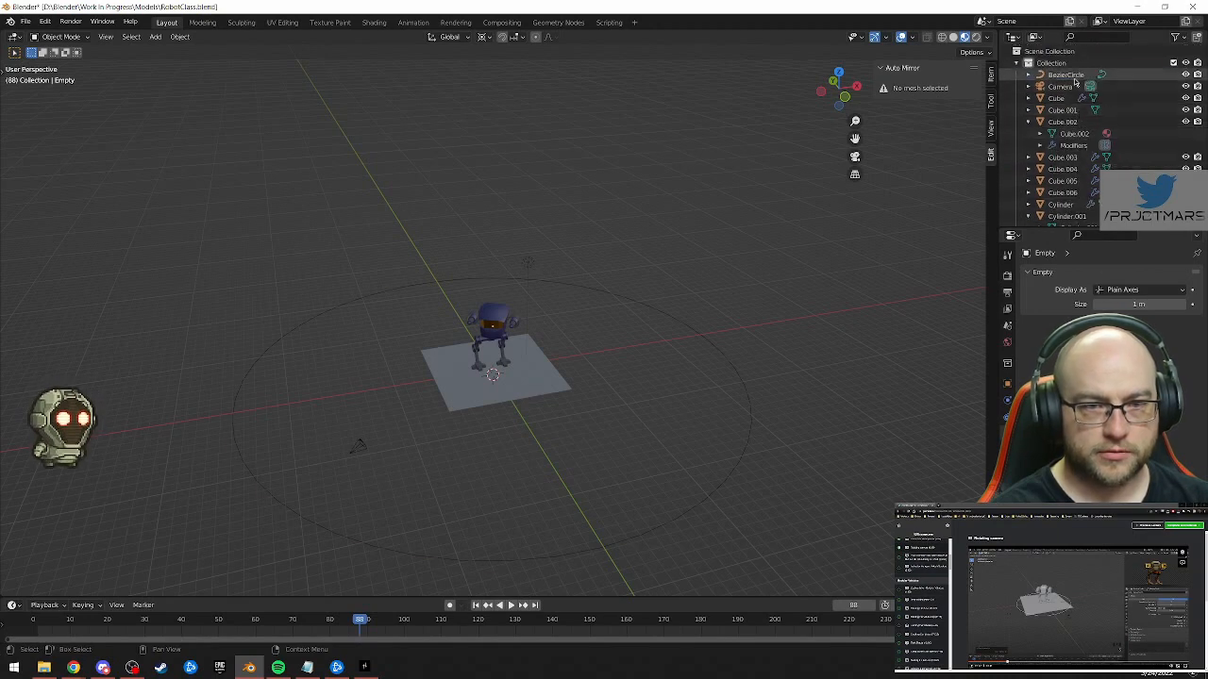
left_click(1075, 75)
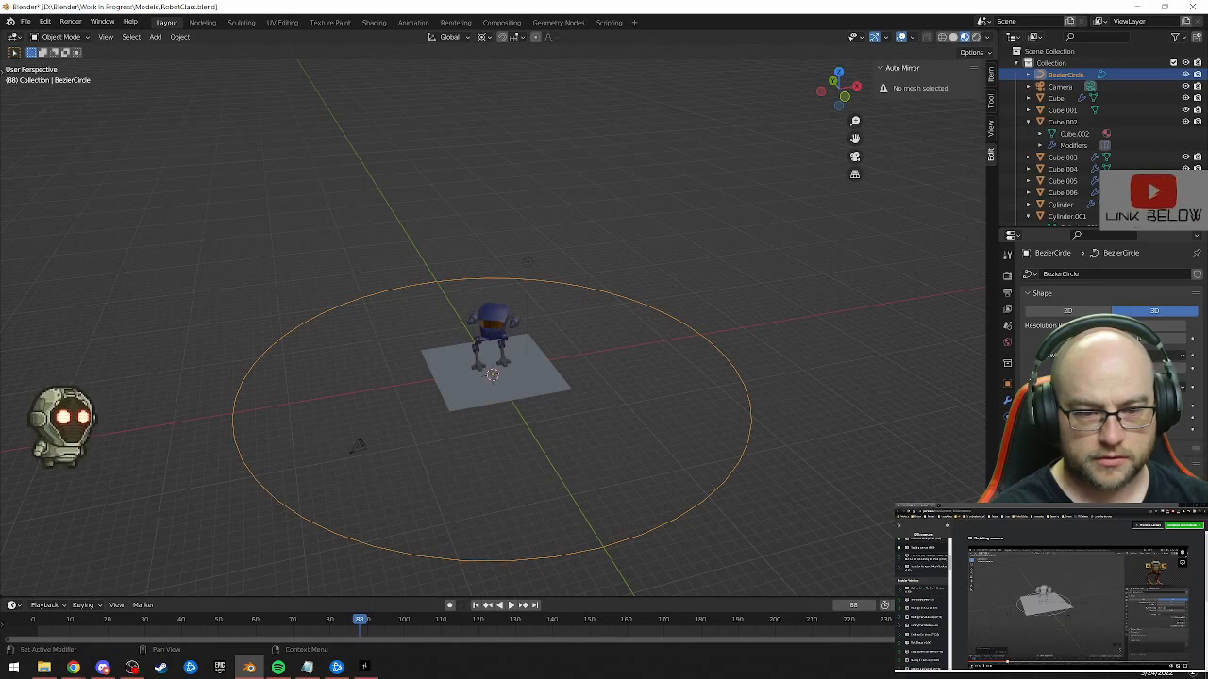
key("e")
key("Escape")
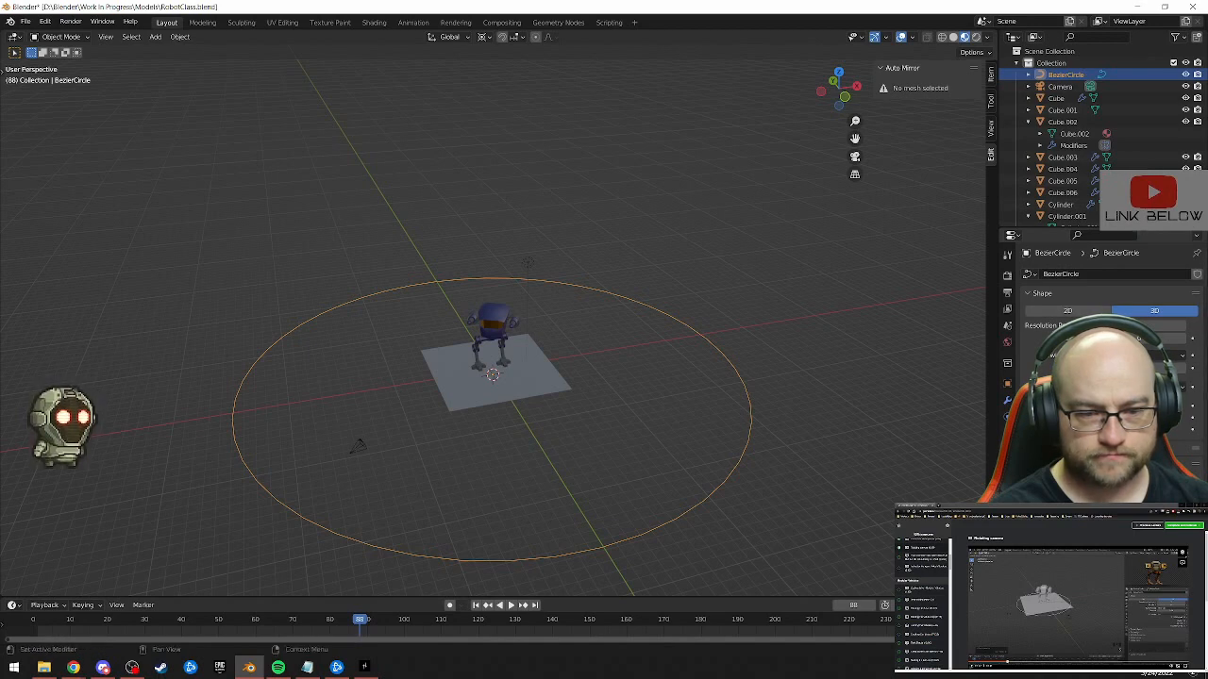
scroll(1109, 283, "down", 2)
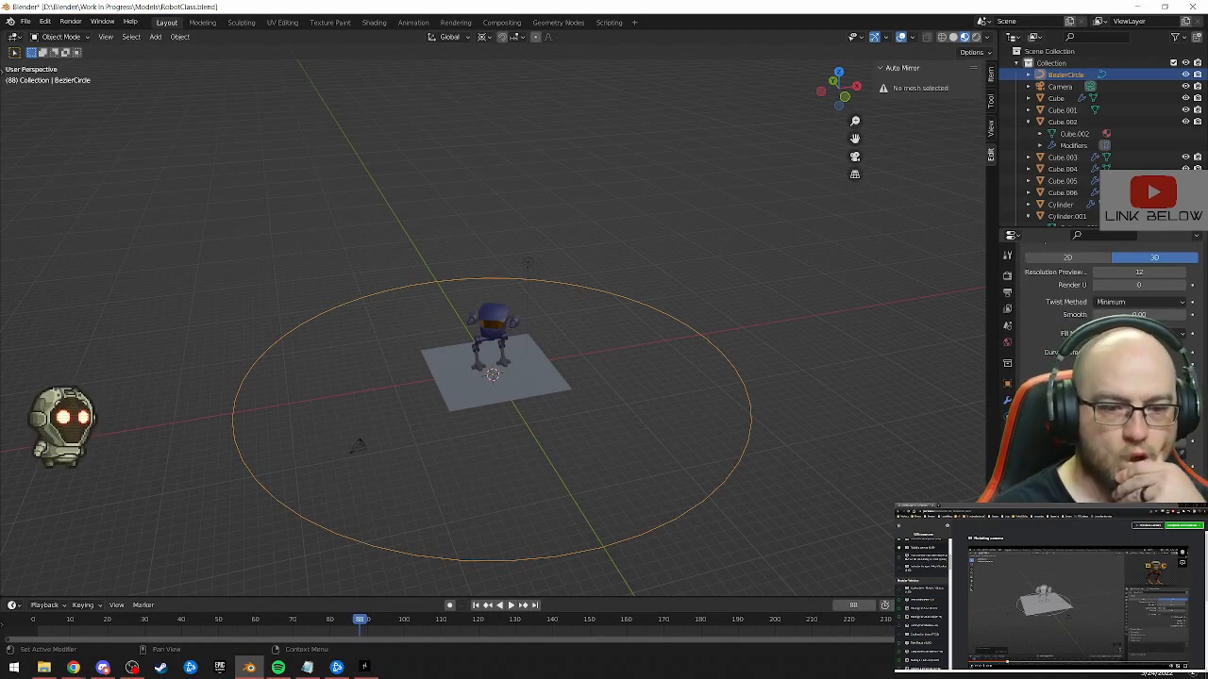
scroll(1109, 283, "down", 2)
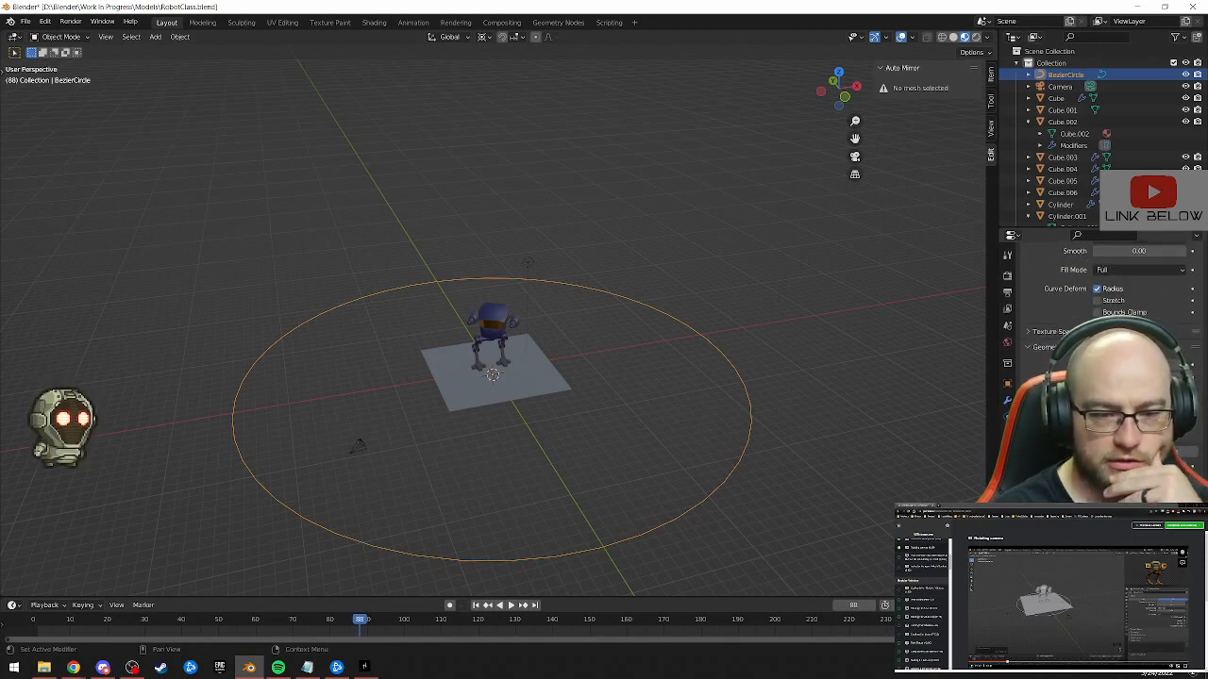
Select the Camera object and look through its lens settings
left_click(1060, 88)
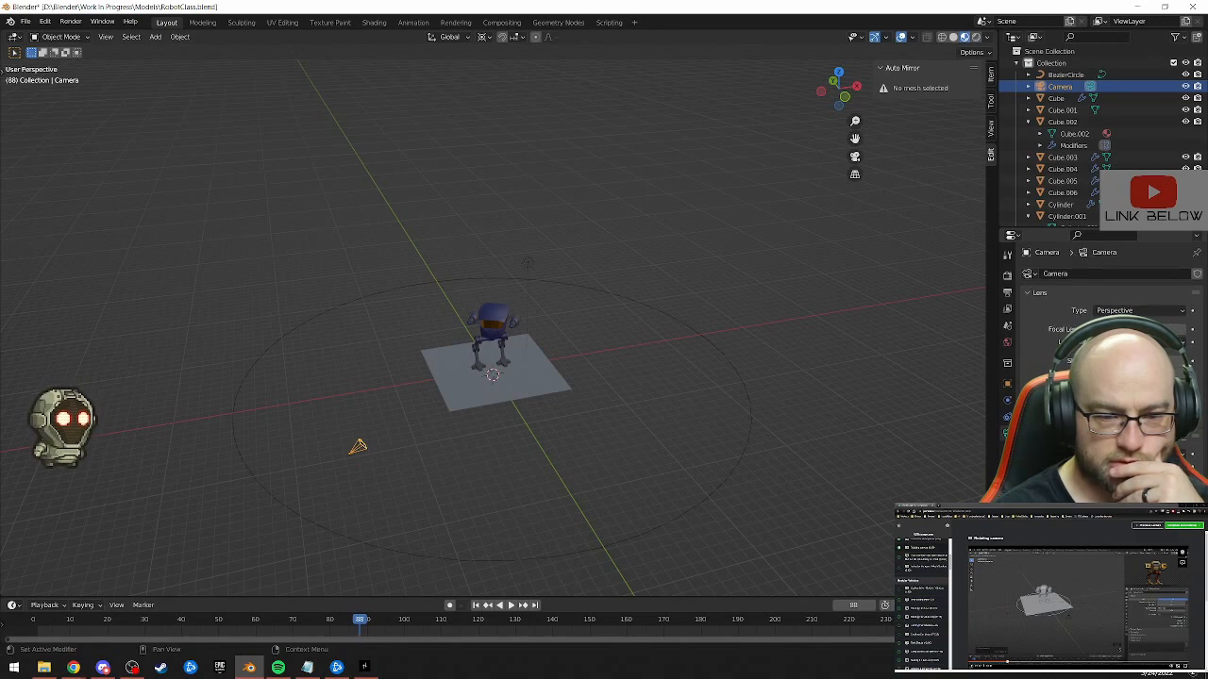
scroll(1099, 312, "down", 1)
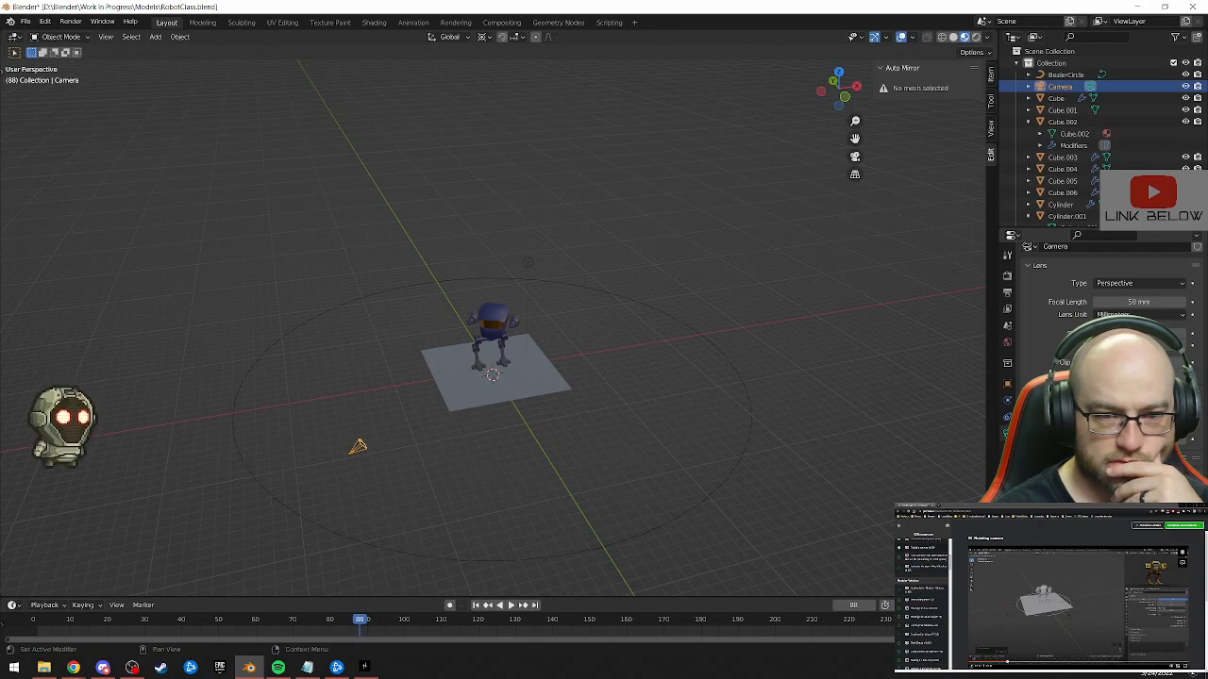
left_click(1180, 285)
left_click(1180, 285)
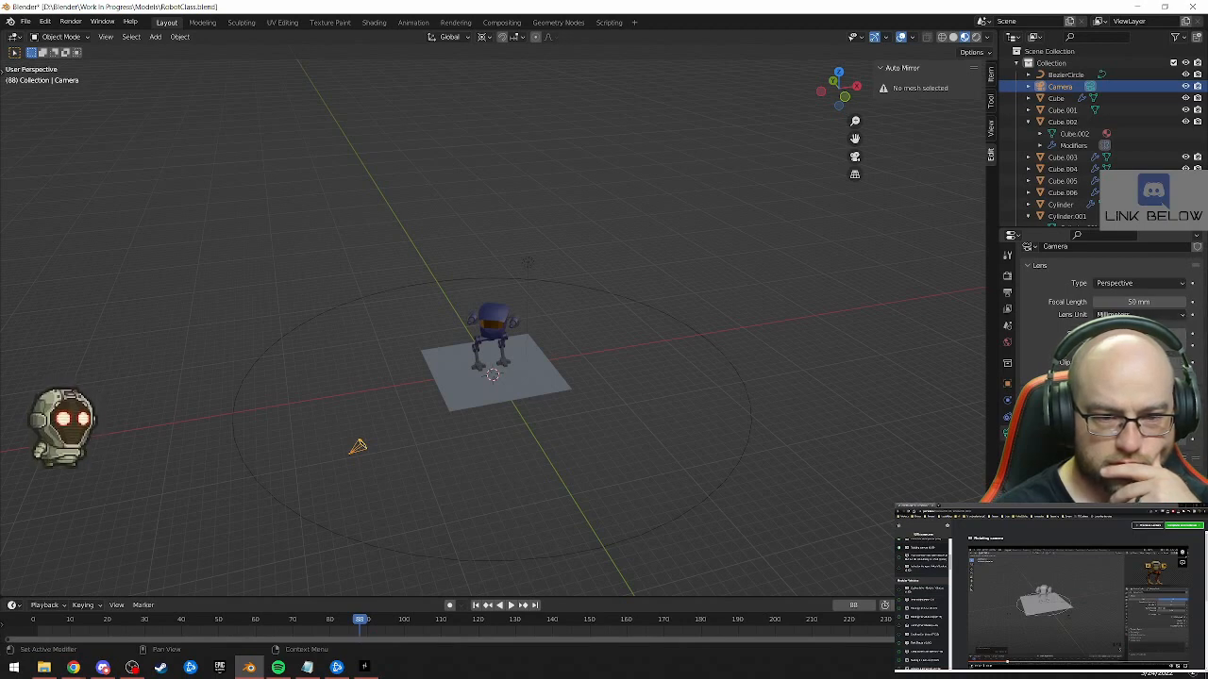
scroll(1104, 283, "up", 1)
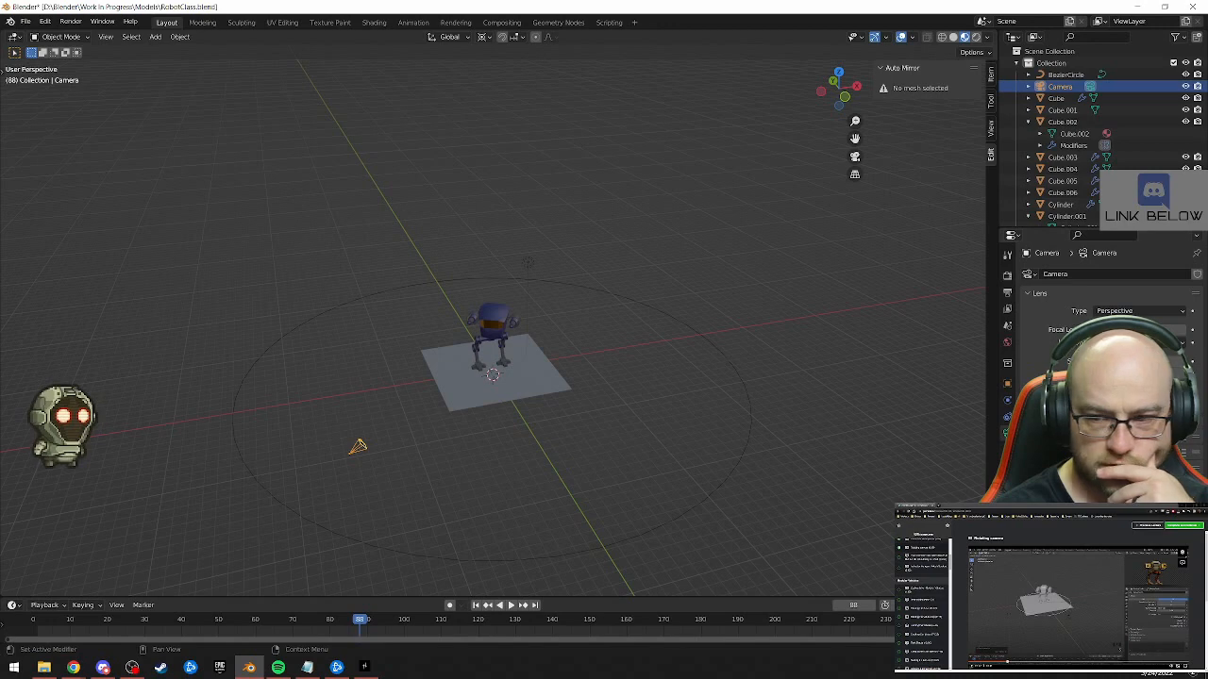
Follow the rotating camera lesson and scale the Bezier circle down by about 0.704 so it passes close to the camera
left_click(1120, 649)
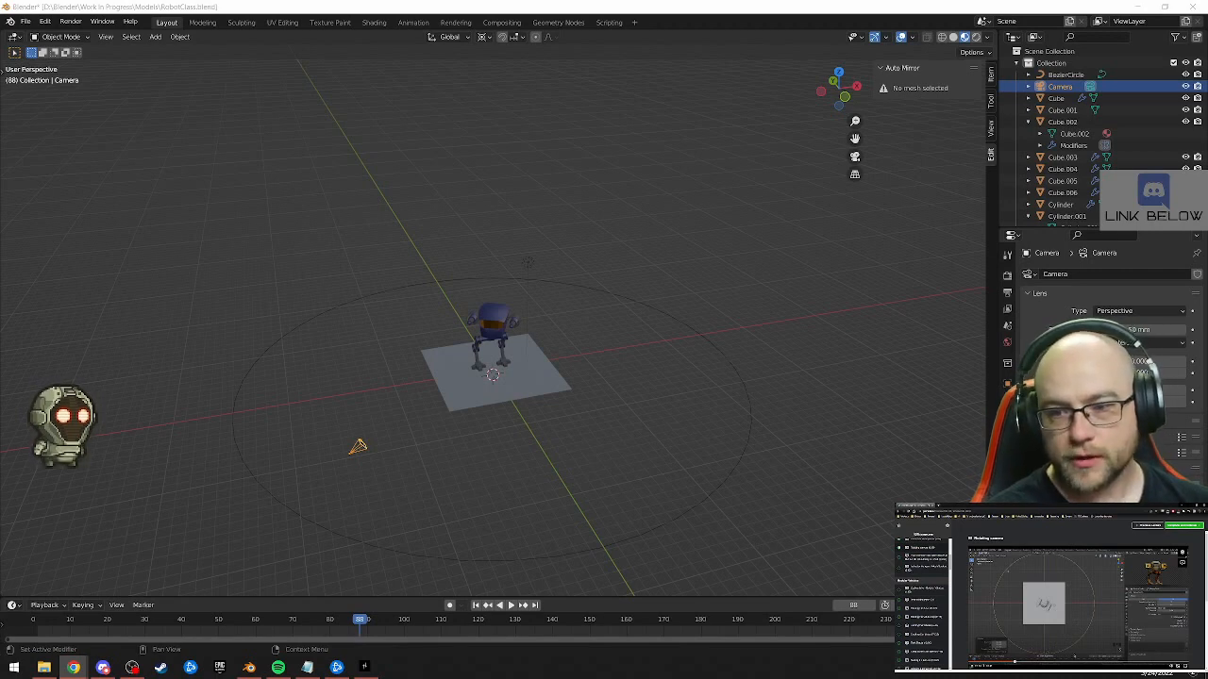
middle_click_drag(744, 380, 701, 472)
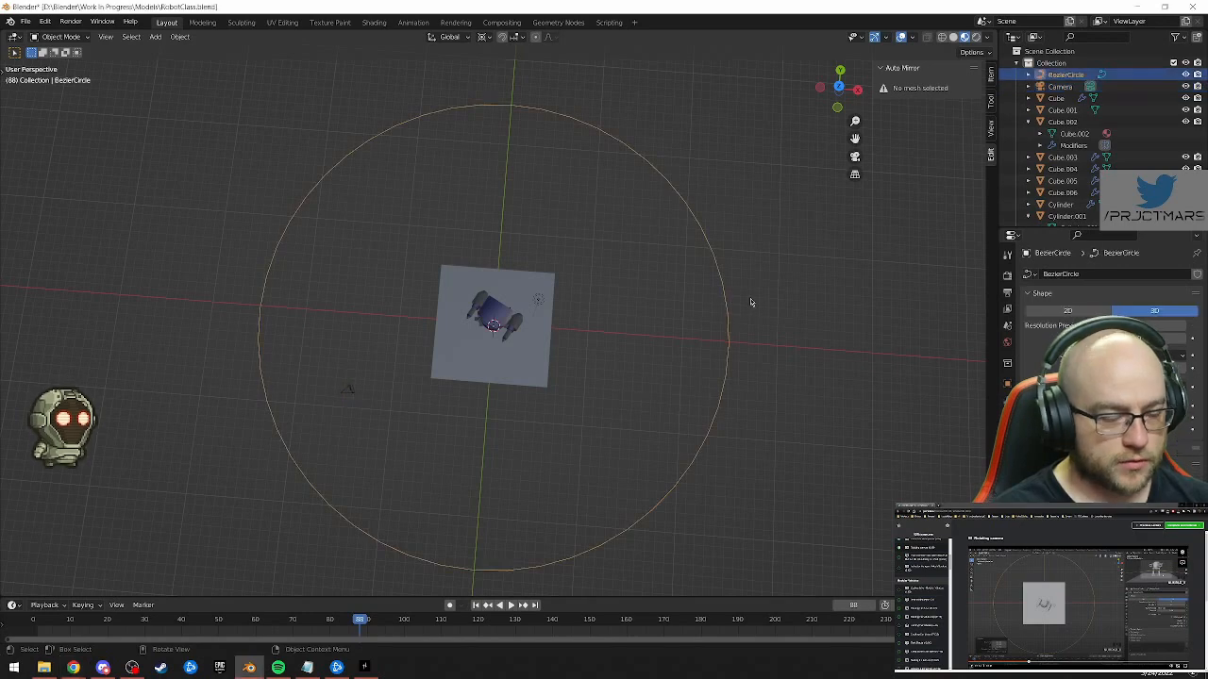
key("s")
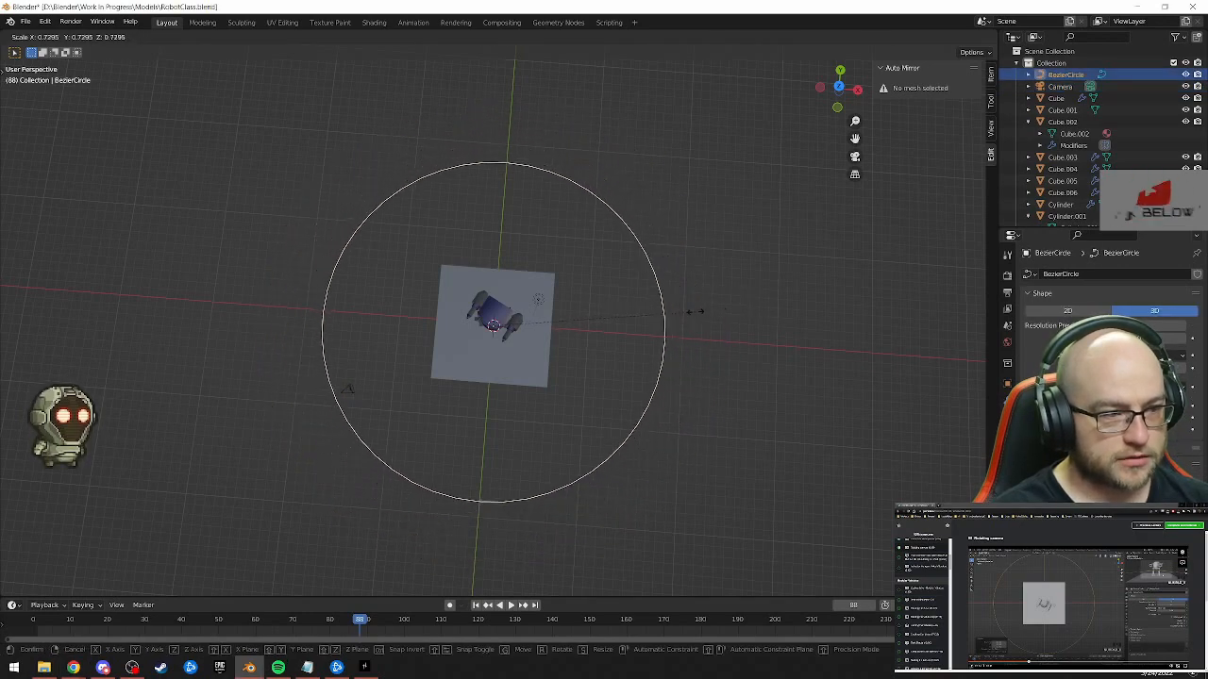
left_click(689, 314)
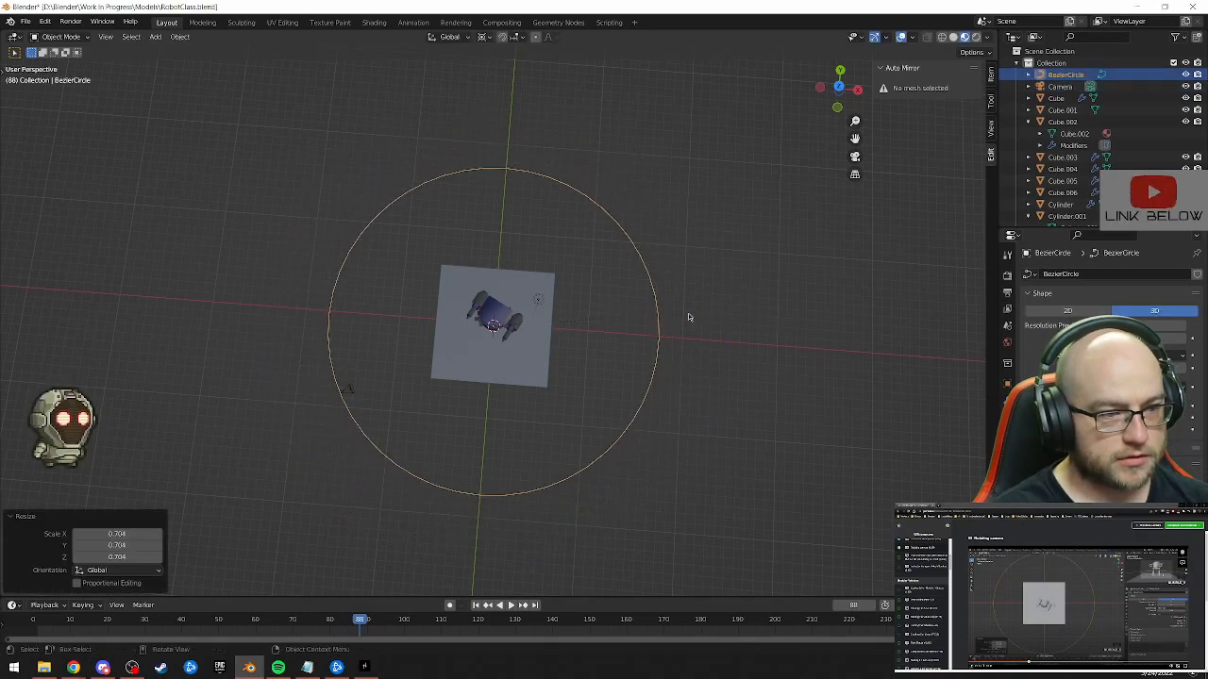
middle_click_drag(524, 459, 585, 370)
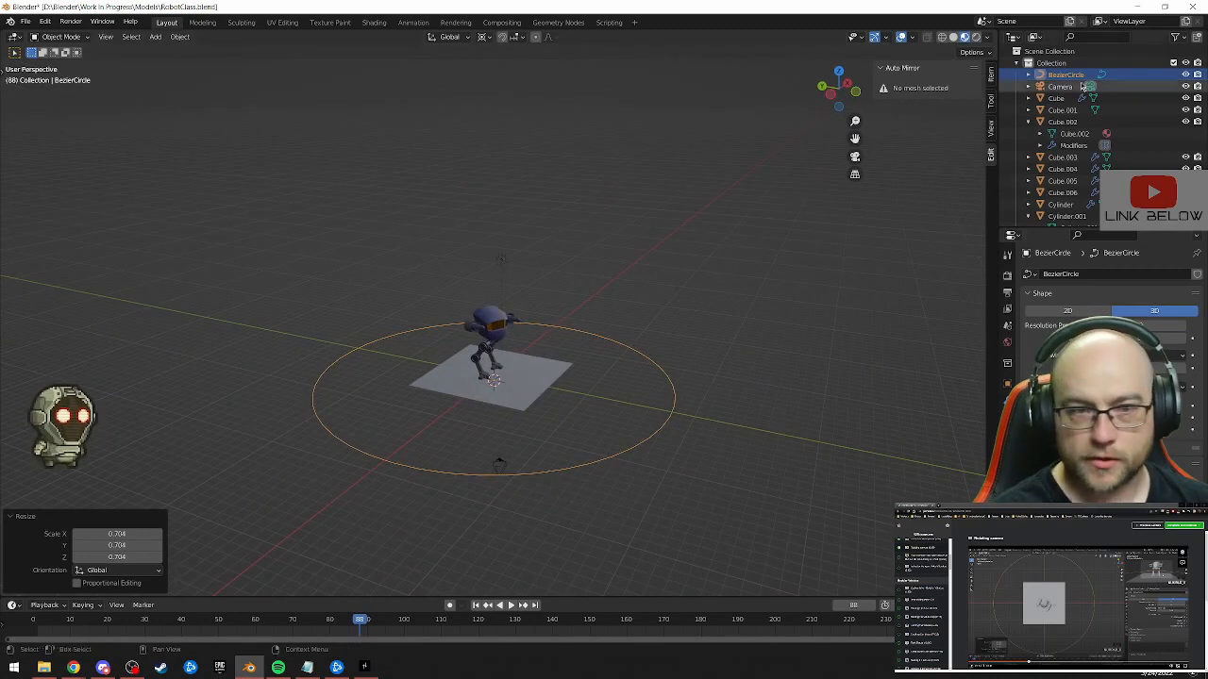
Turn the Outliner area into a second 3D viewport looking through the camera, with the robot enlarged in it
left_click(1012, 37)
left_click(624, 69)
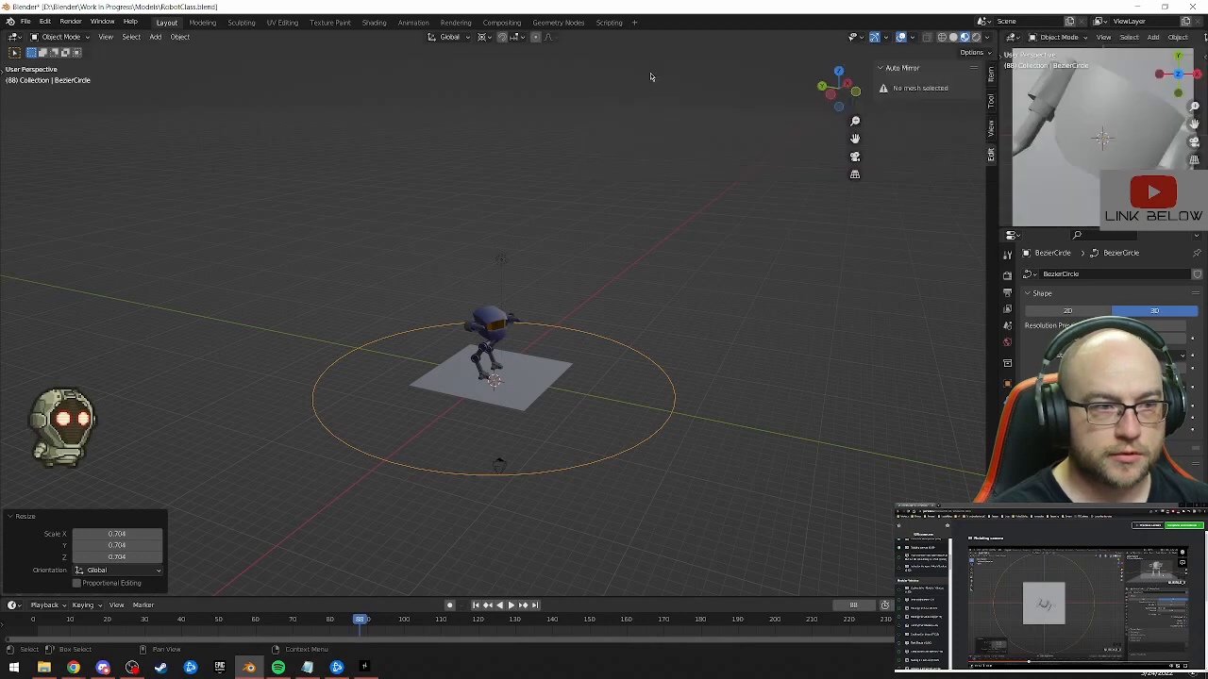
left_click(1111, 158)
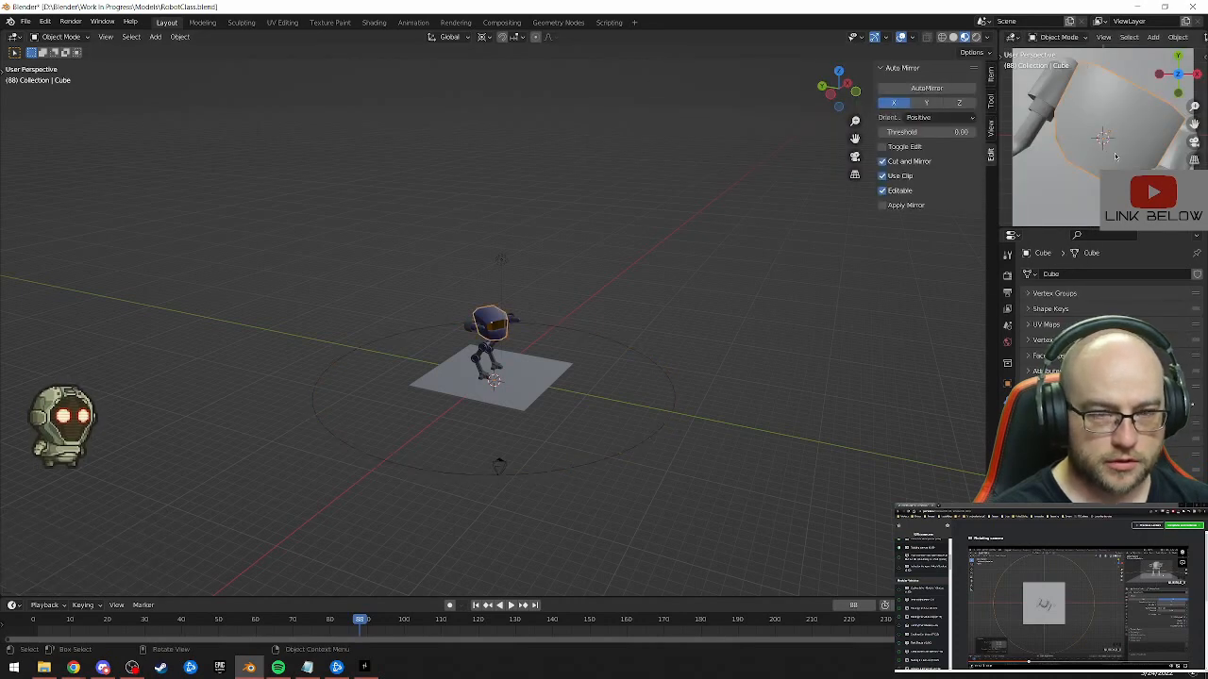
left_click(1076, 183)
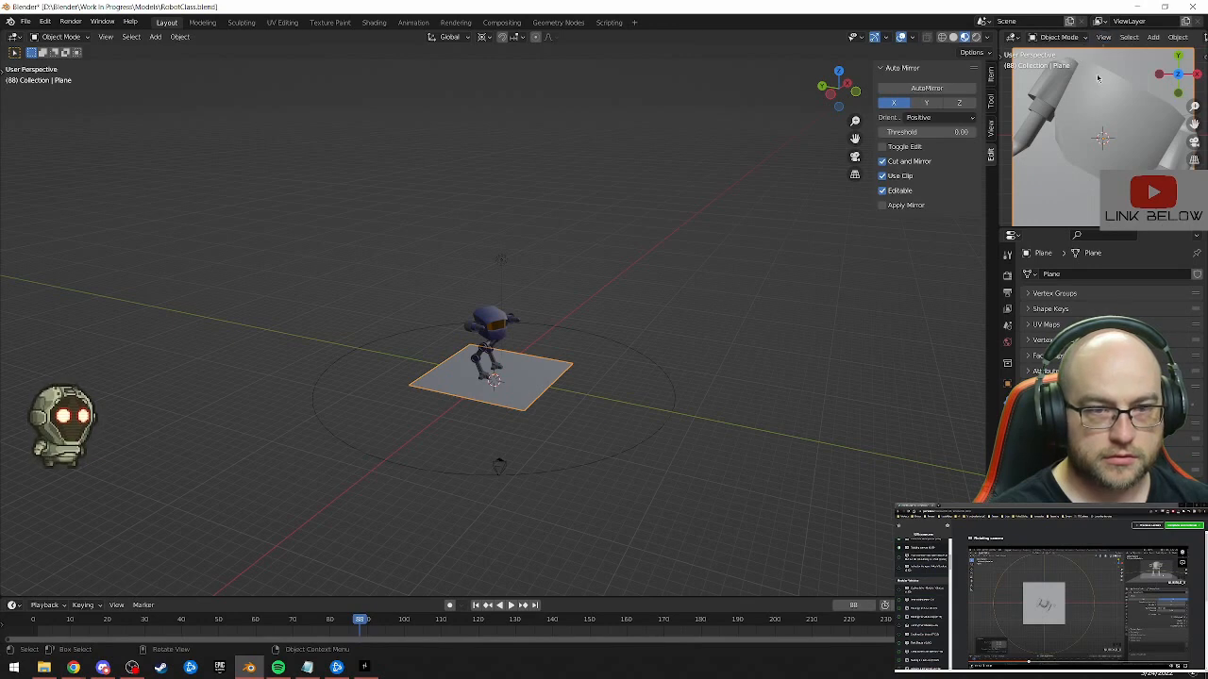
key("KP_0")
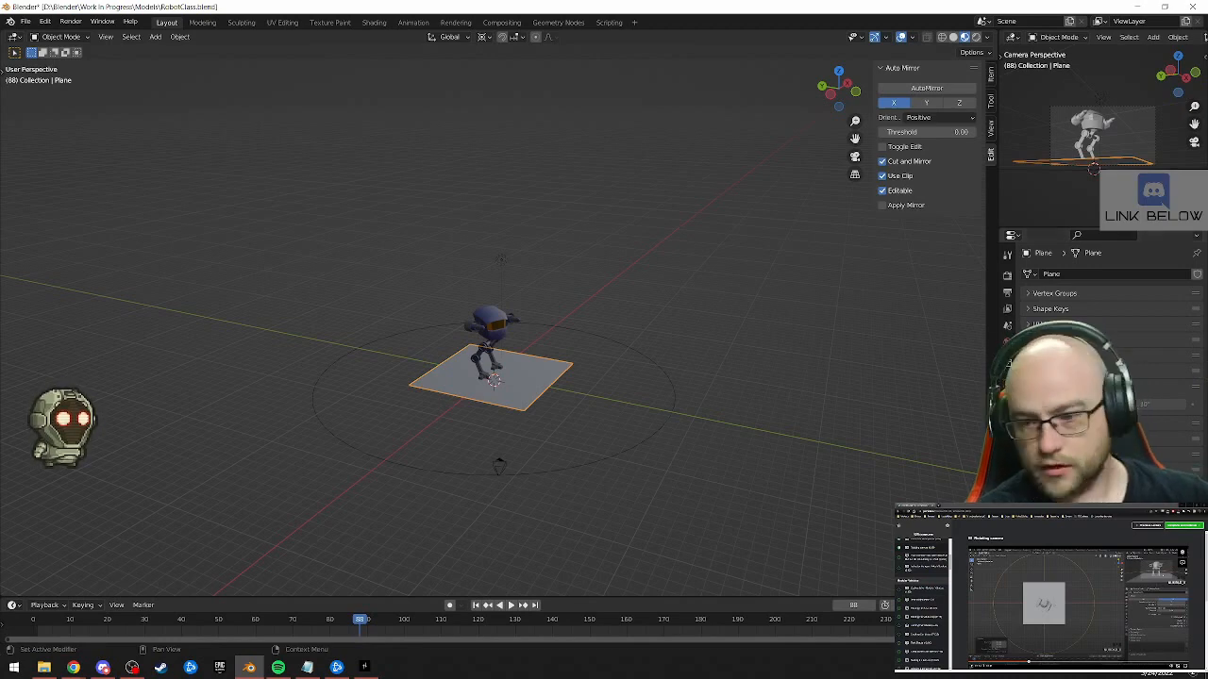
left_click(1027, 642)
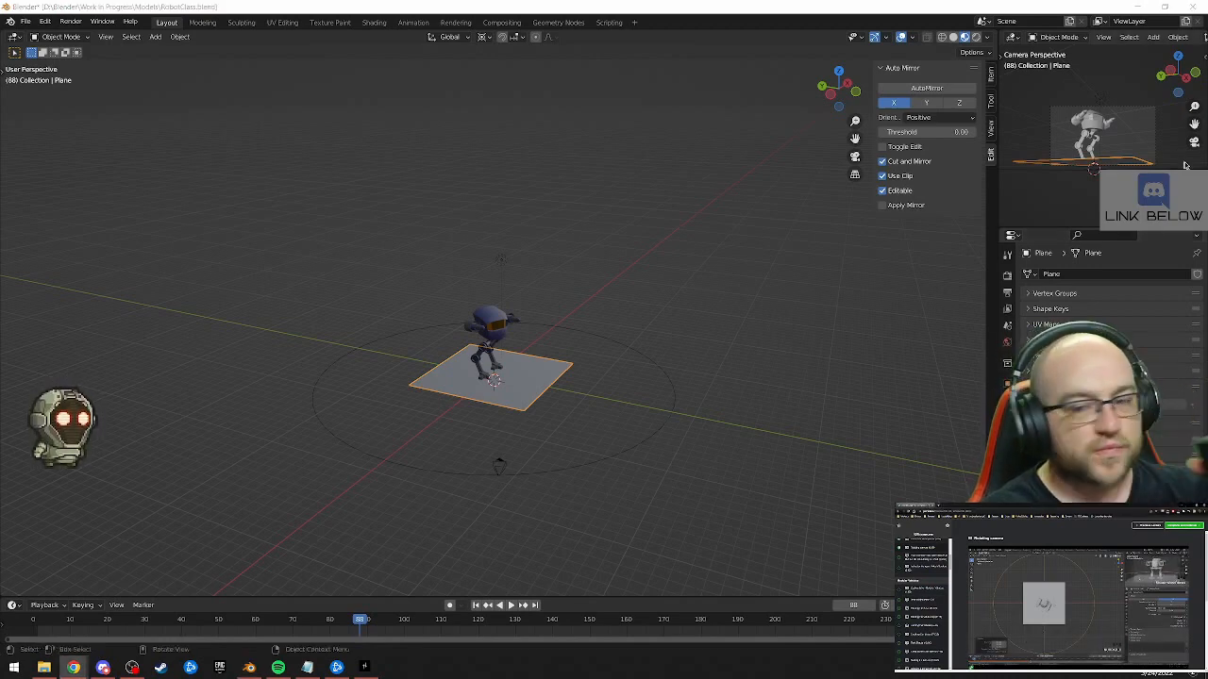
scroll(1145, 148, "up", 3)
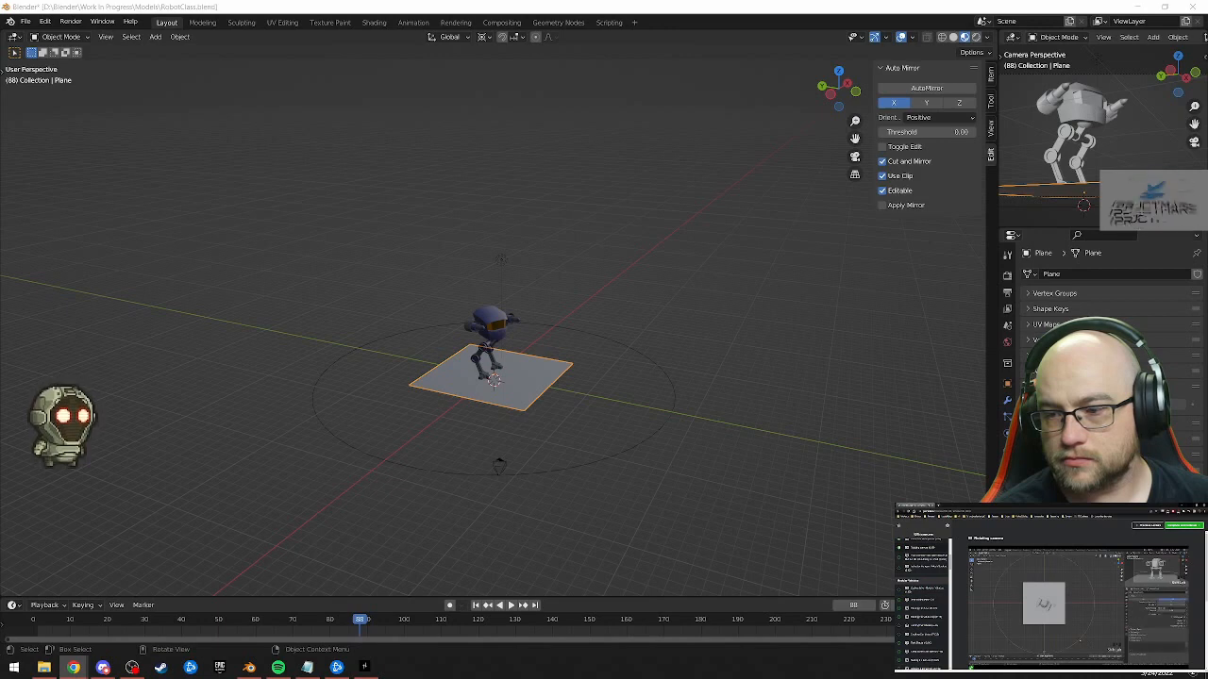
Parent the camera to the Bezier circle with the Follow Path option
left_click(499, 467)
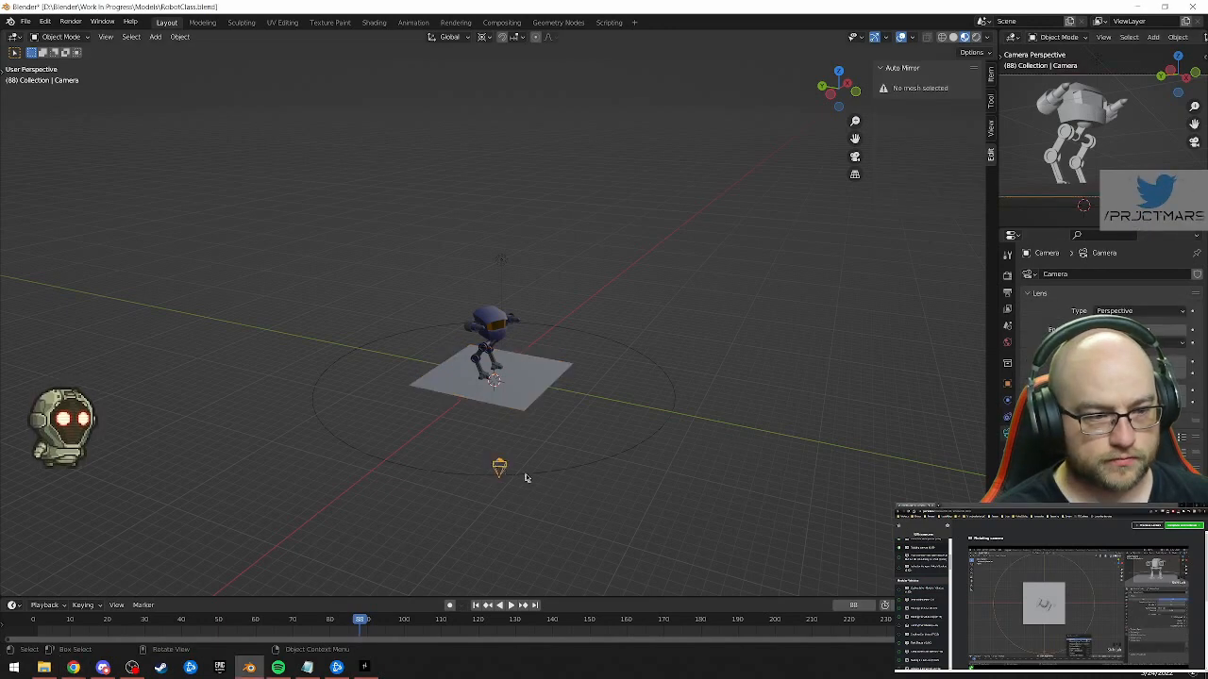
left_click(531, 476, "shift")
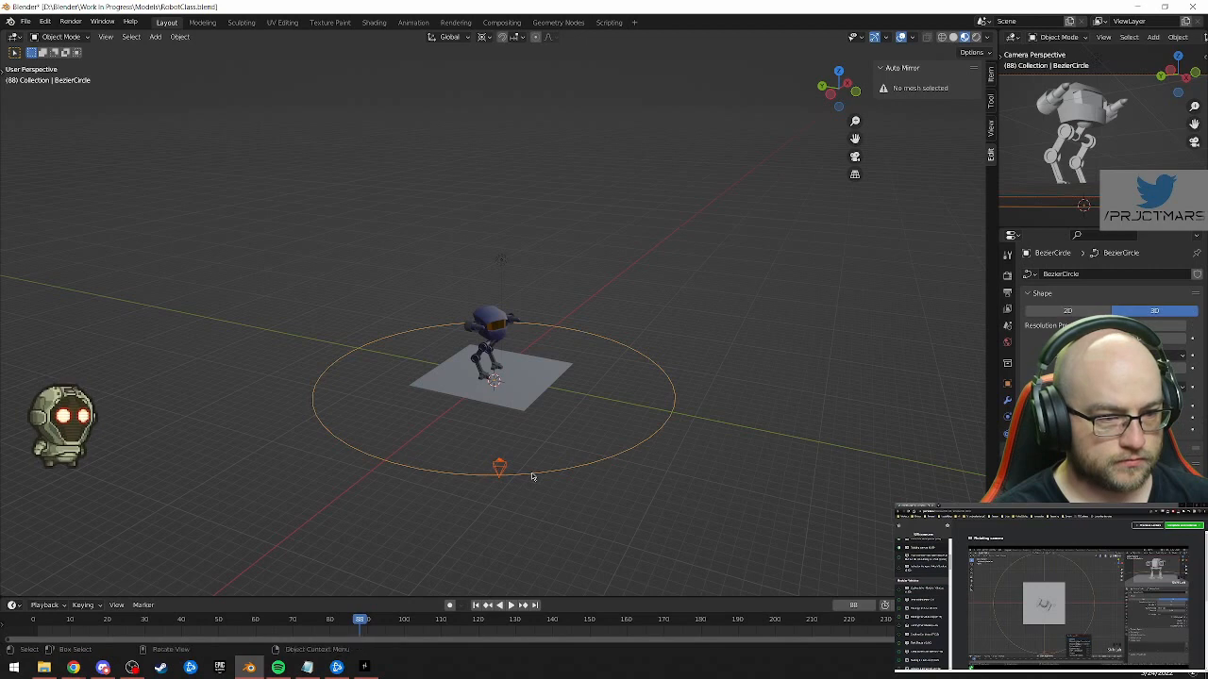
key("ctrl+p")
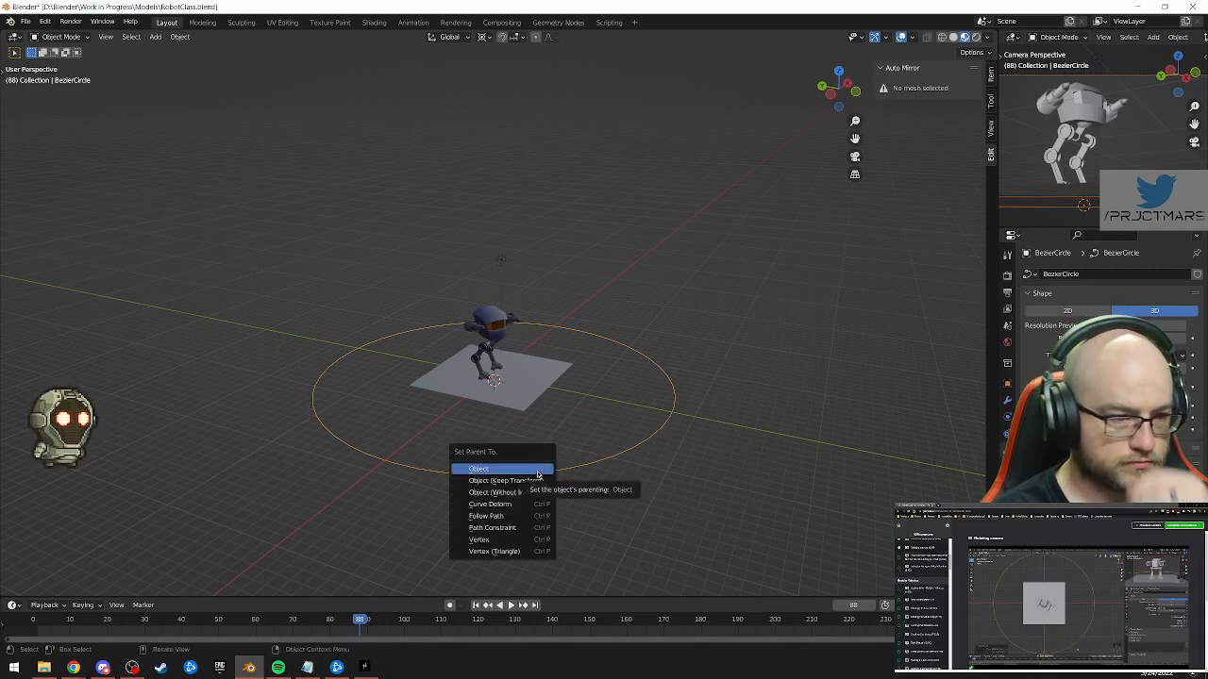
left_click(524, 516)
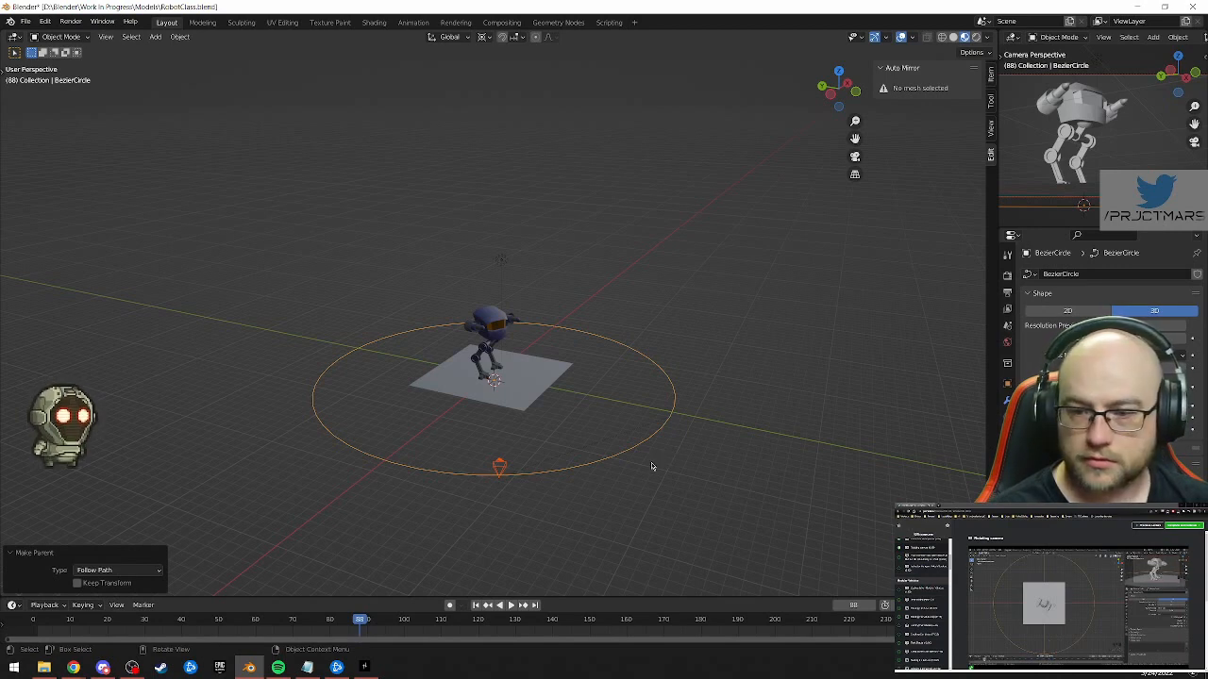
Play the animation to check how the camera travels around the robot, stop it, and return to frame 1
left_click(514, 608)
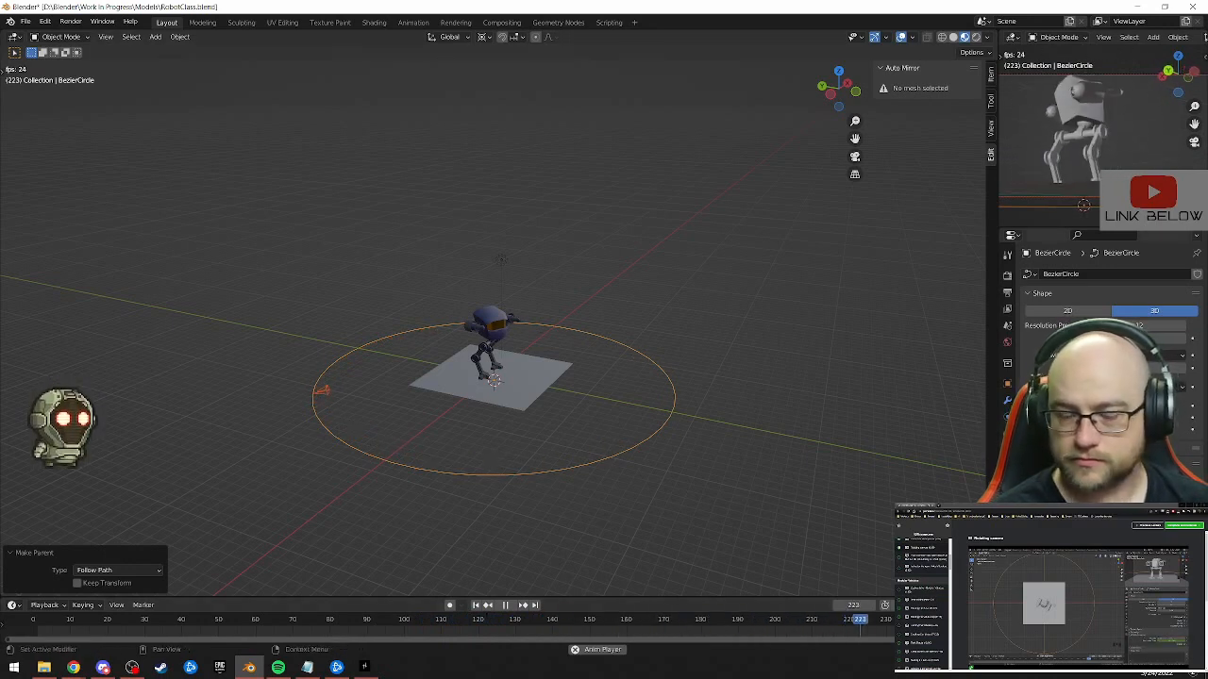
scroll(1104, 377, "down", 1)
scroll(1103, 283, "down", 3)
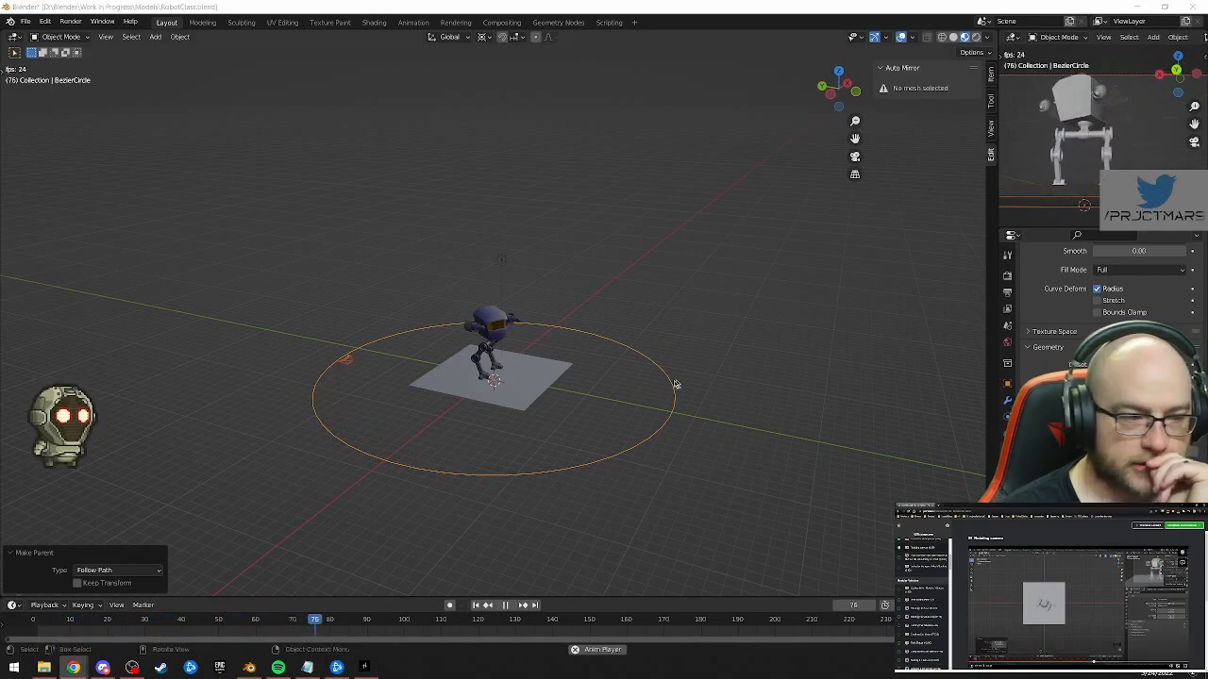
left_click(503, 607)
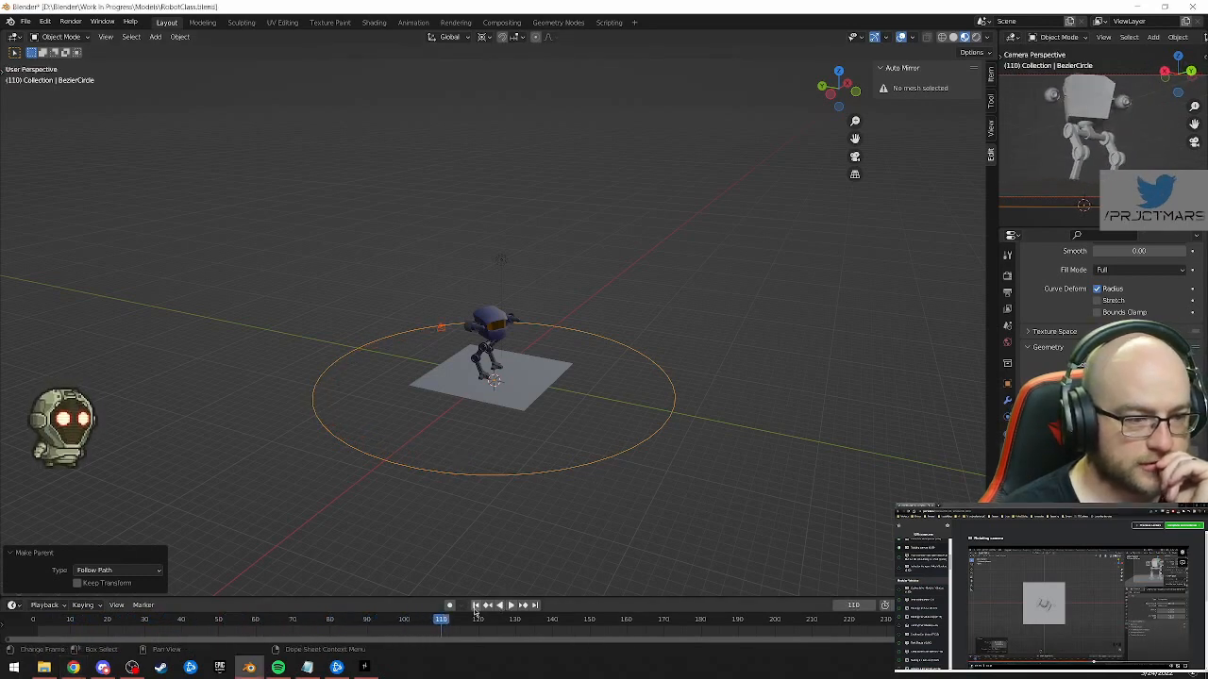
left_click(475, 605)
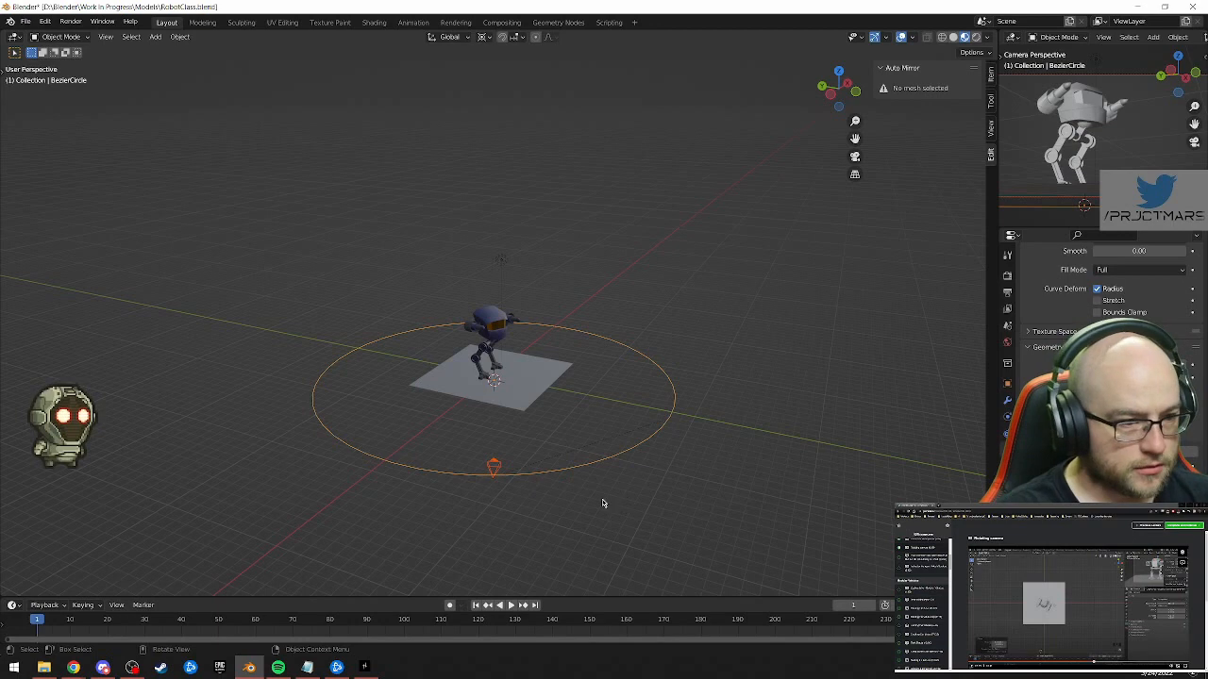
Raise the Bezier circle about 0.97 m along the Z axis
key("g")
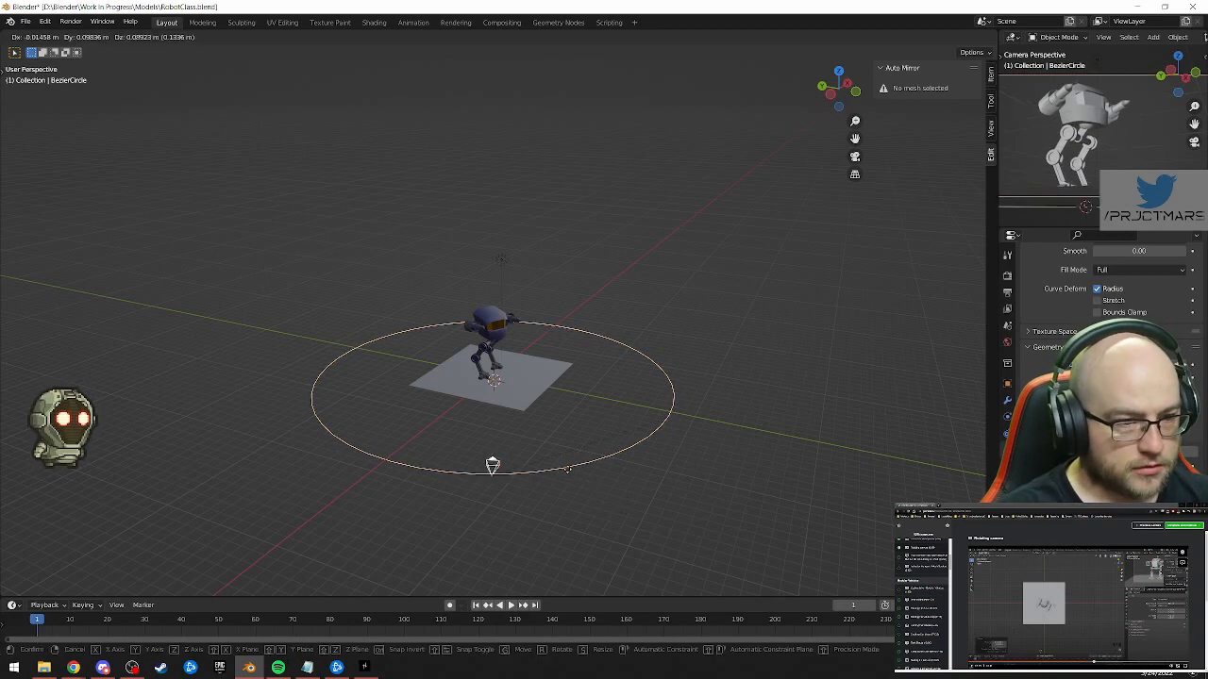
key("x")
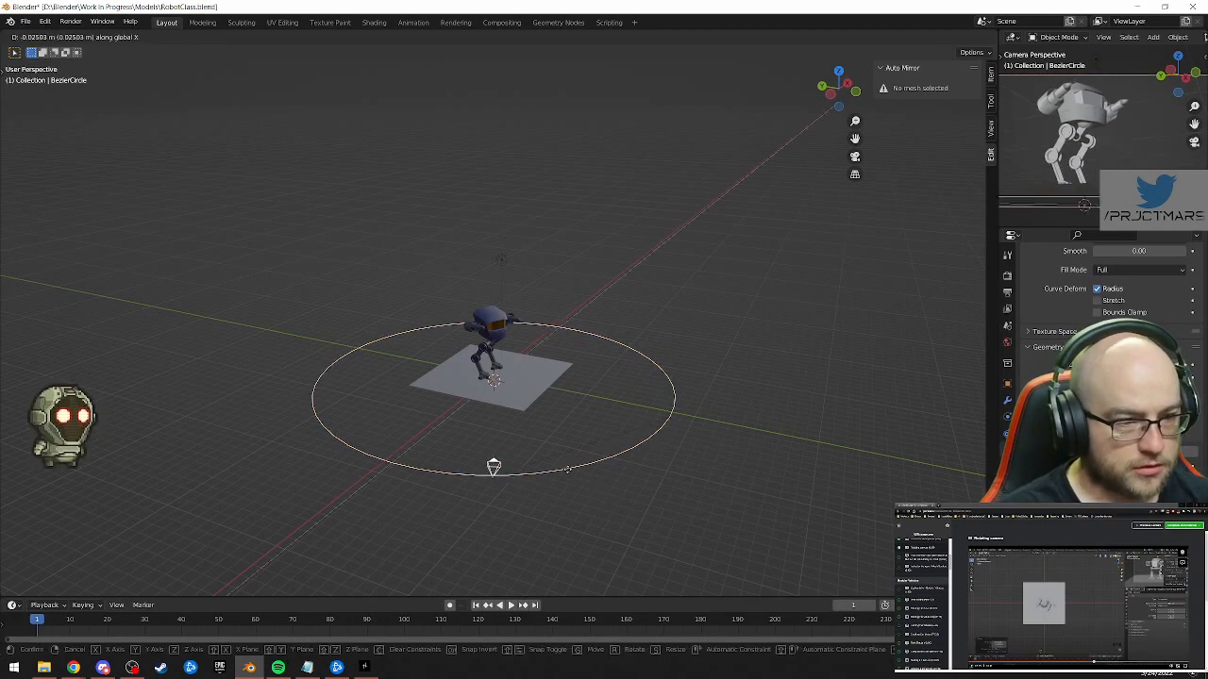
key("z")
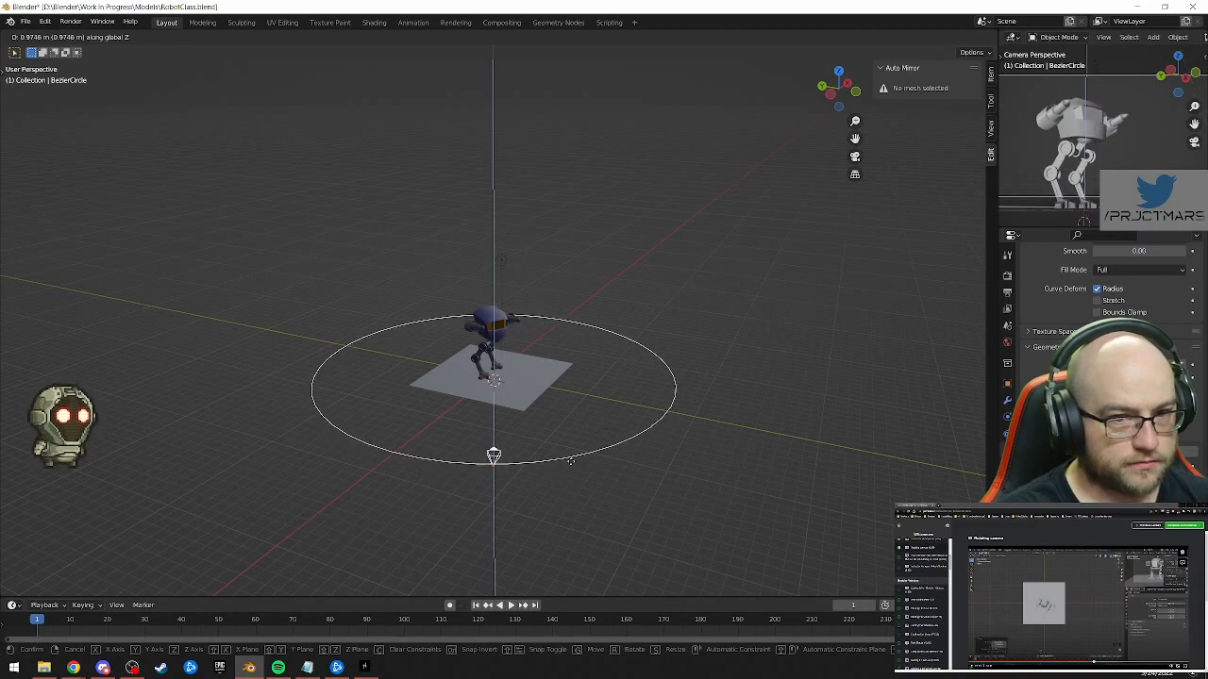
left_click(571, 461)
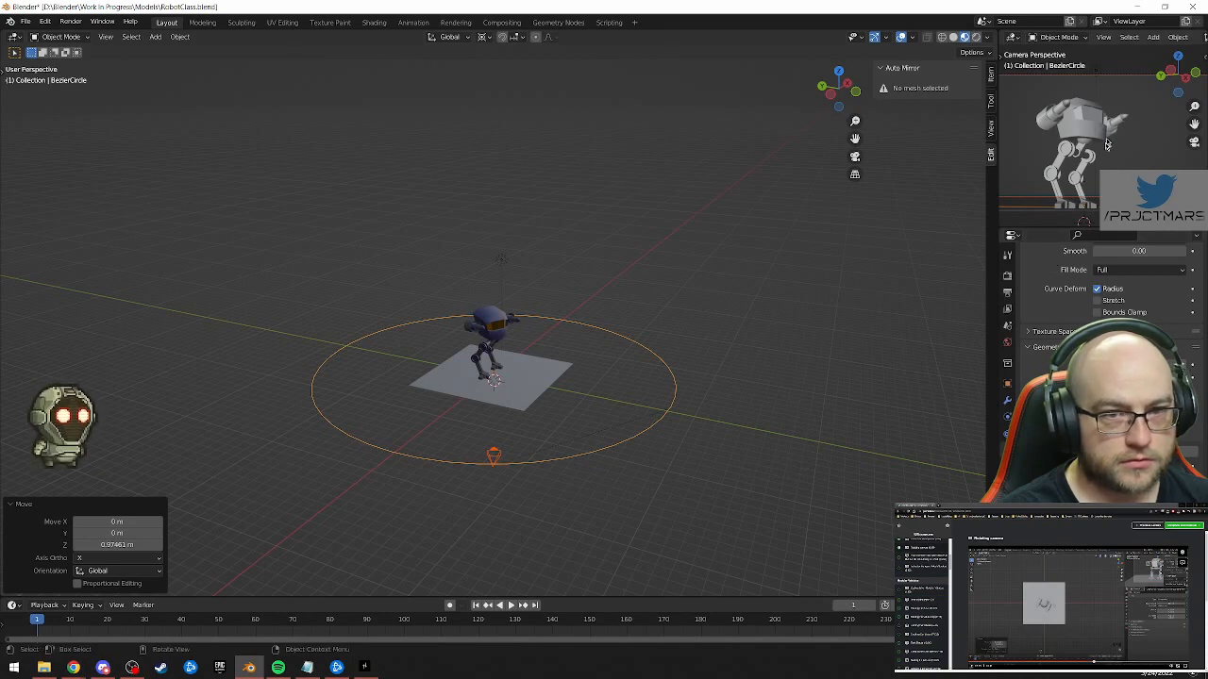
key("KP_7")
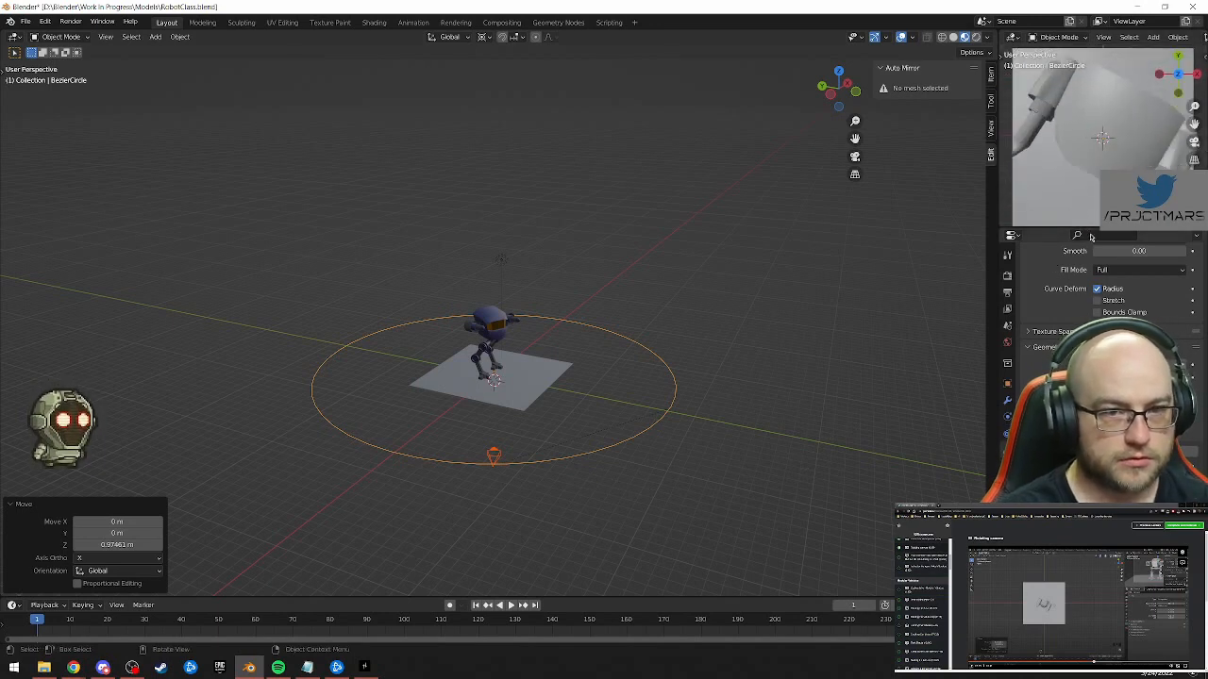
key("KP_0")
key("KP_0")
key("KP_0")
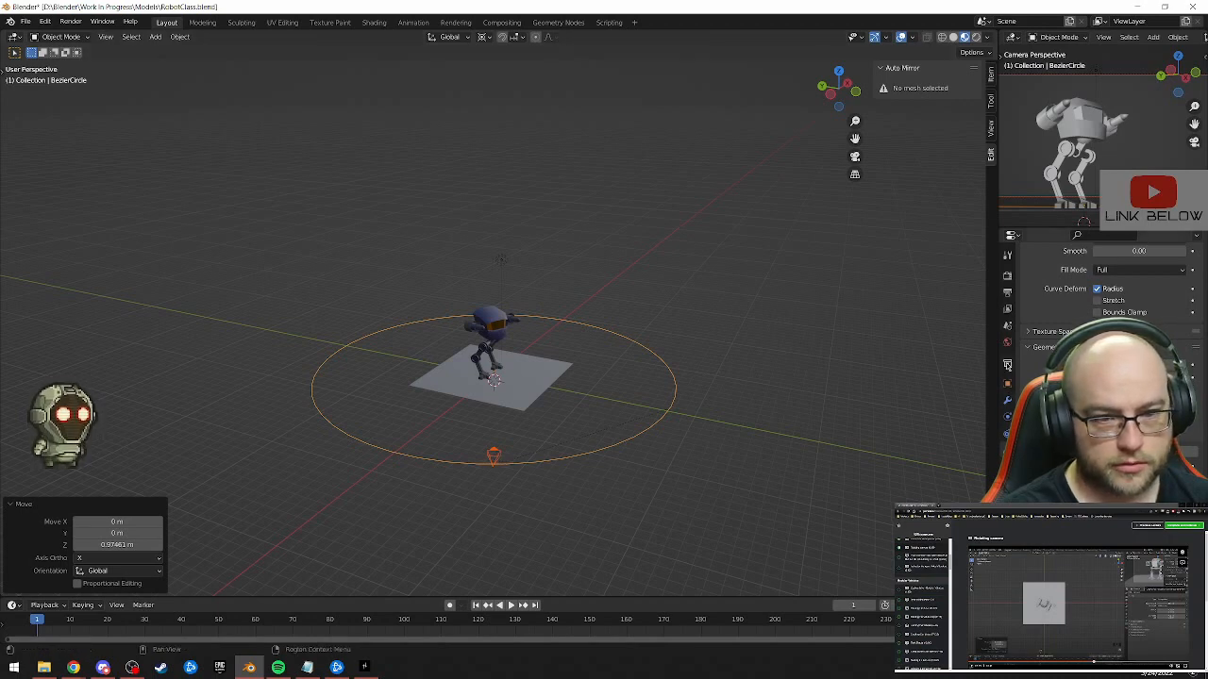
Select the camera and try to move it along the global X axis and its local Y axis
left_click(492, 459)
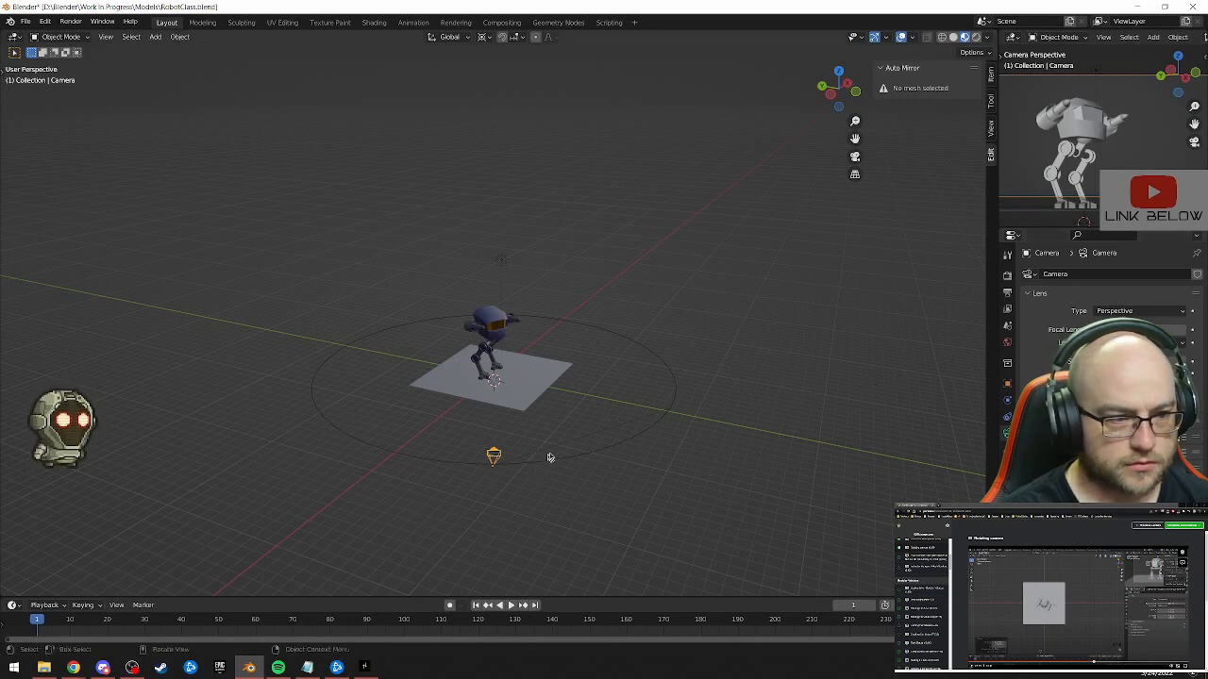
middle_click_drag(606, 461, 572, 460)
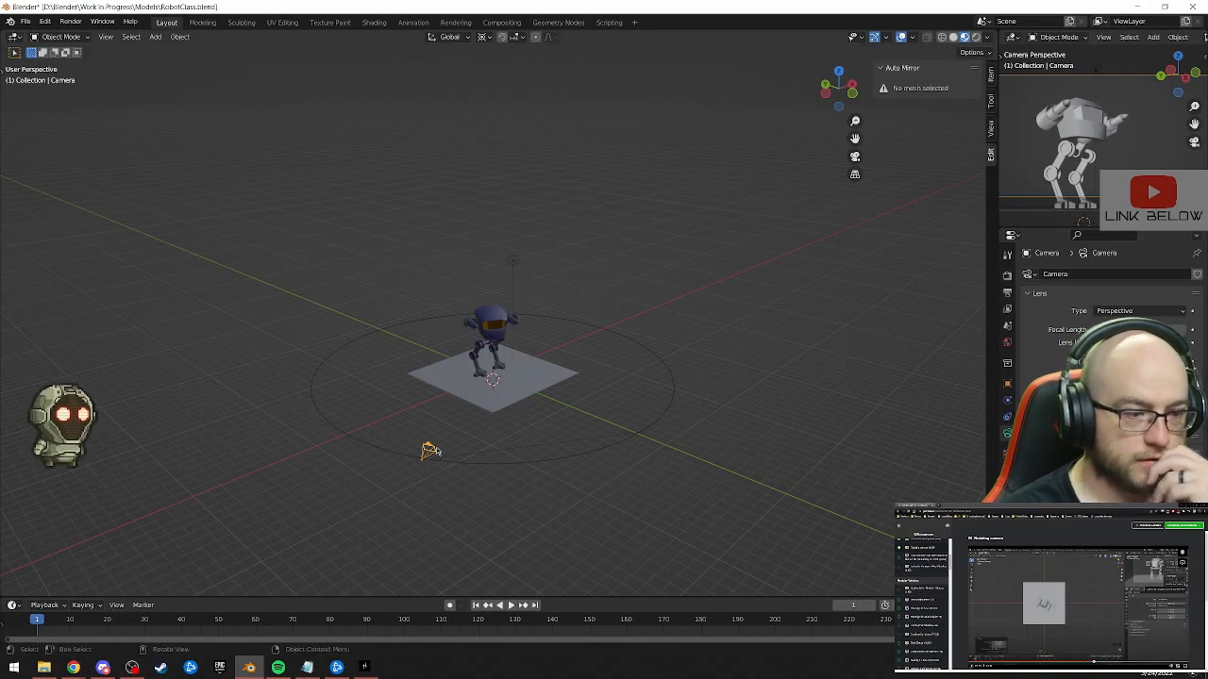
key("g")
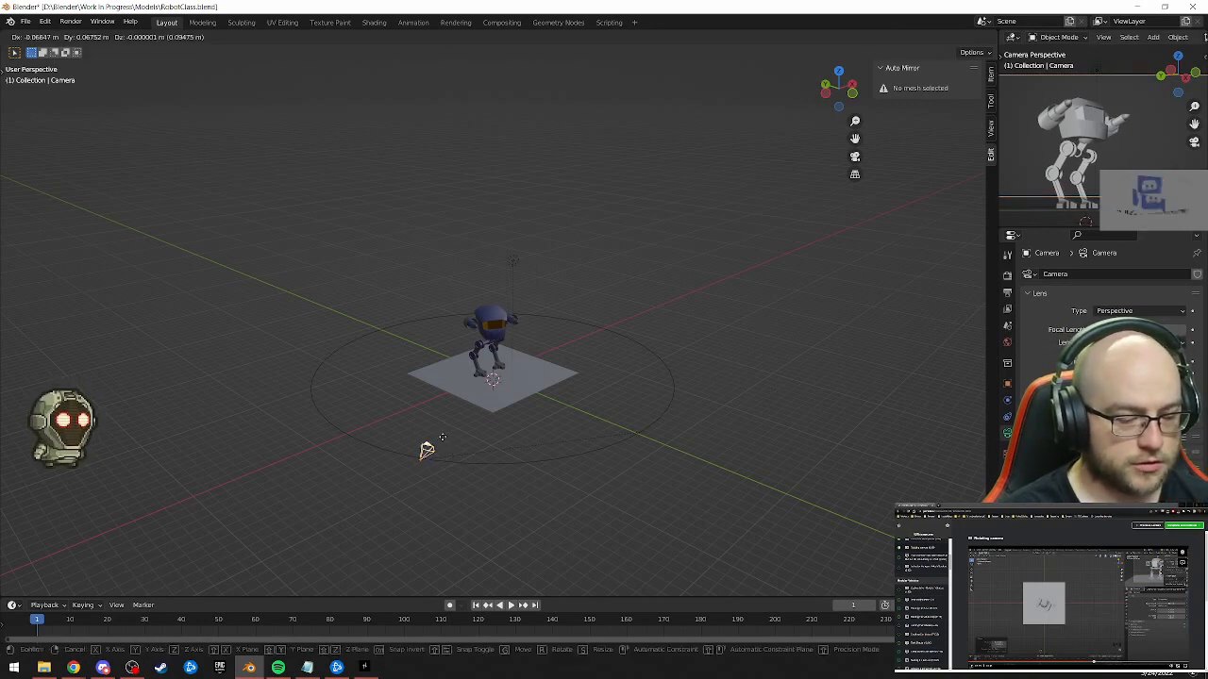
key("x")
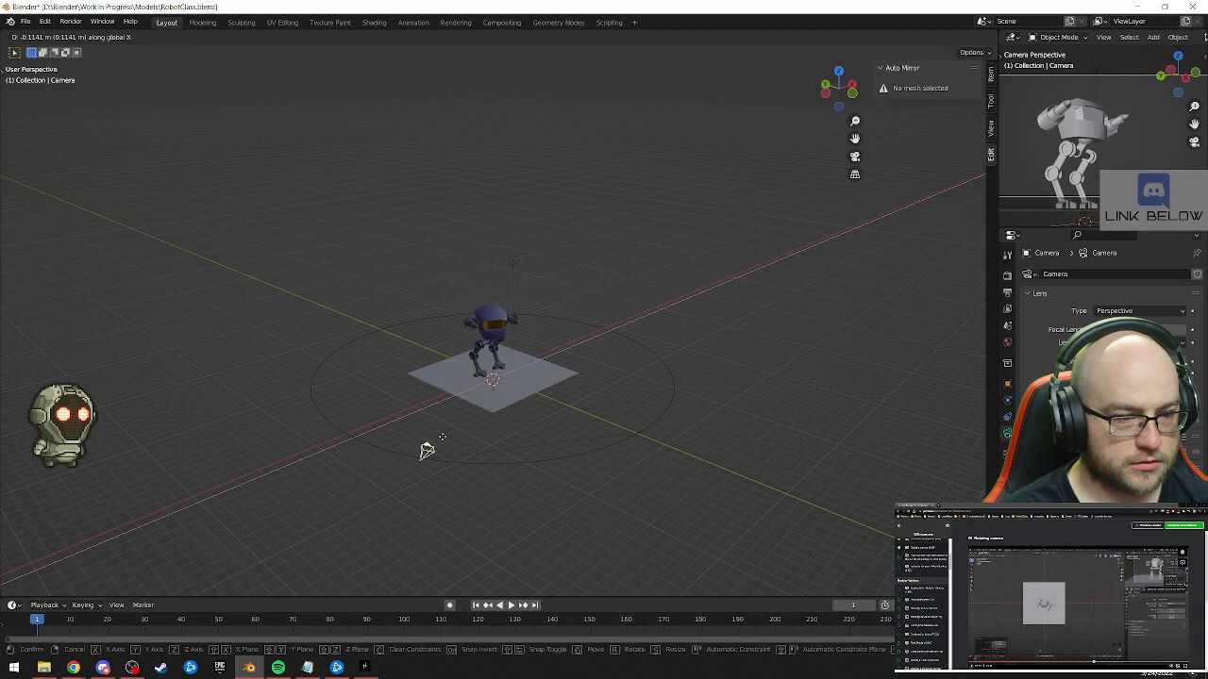
key("y")
key("y")
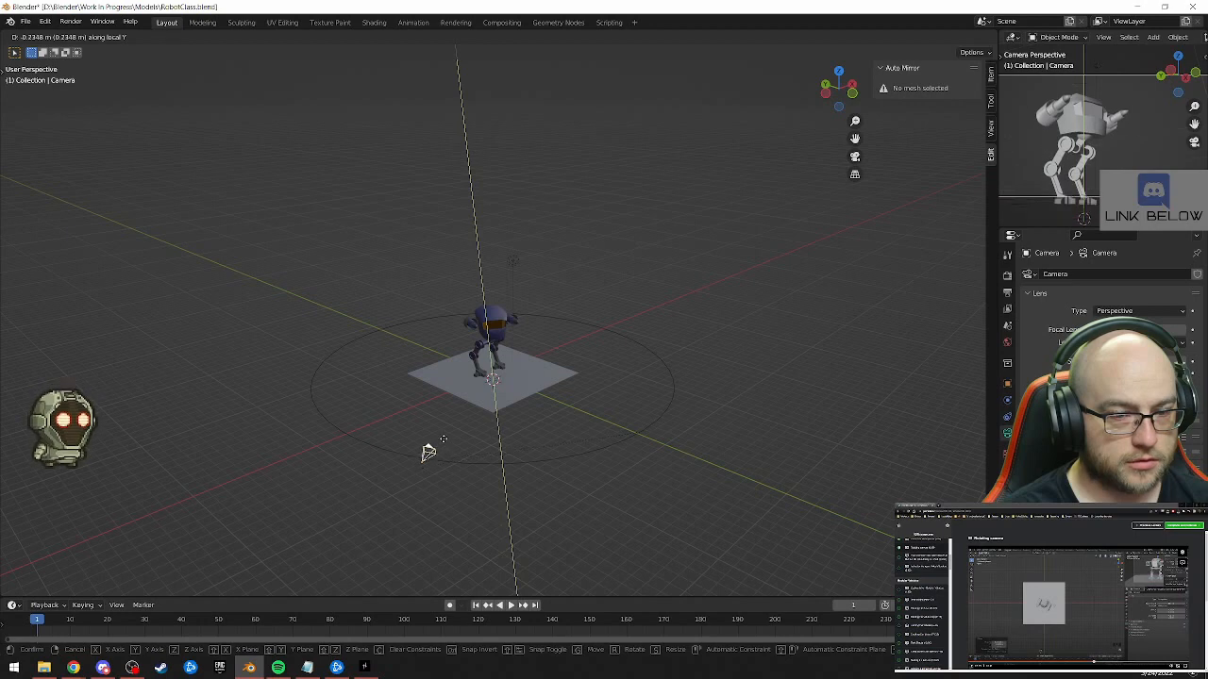
left_click(443, 436)
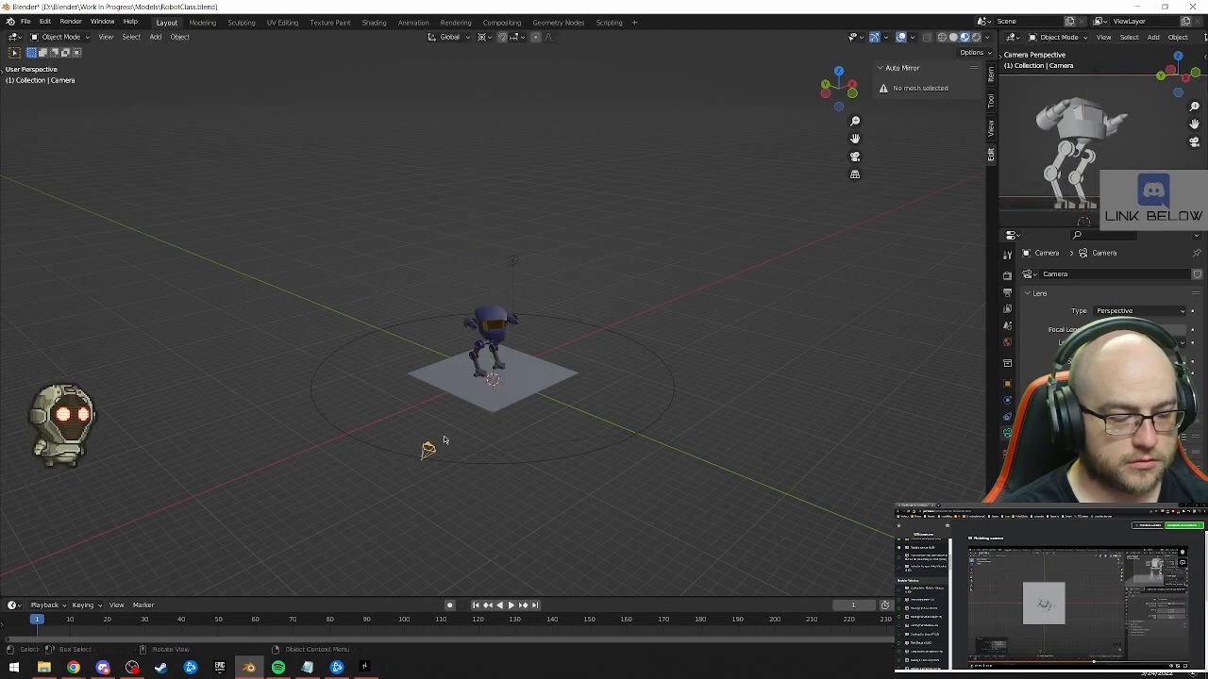
key("g")
key("y")
key("y")
left_click(443, 436)
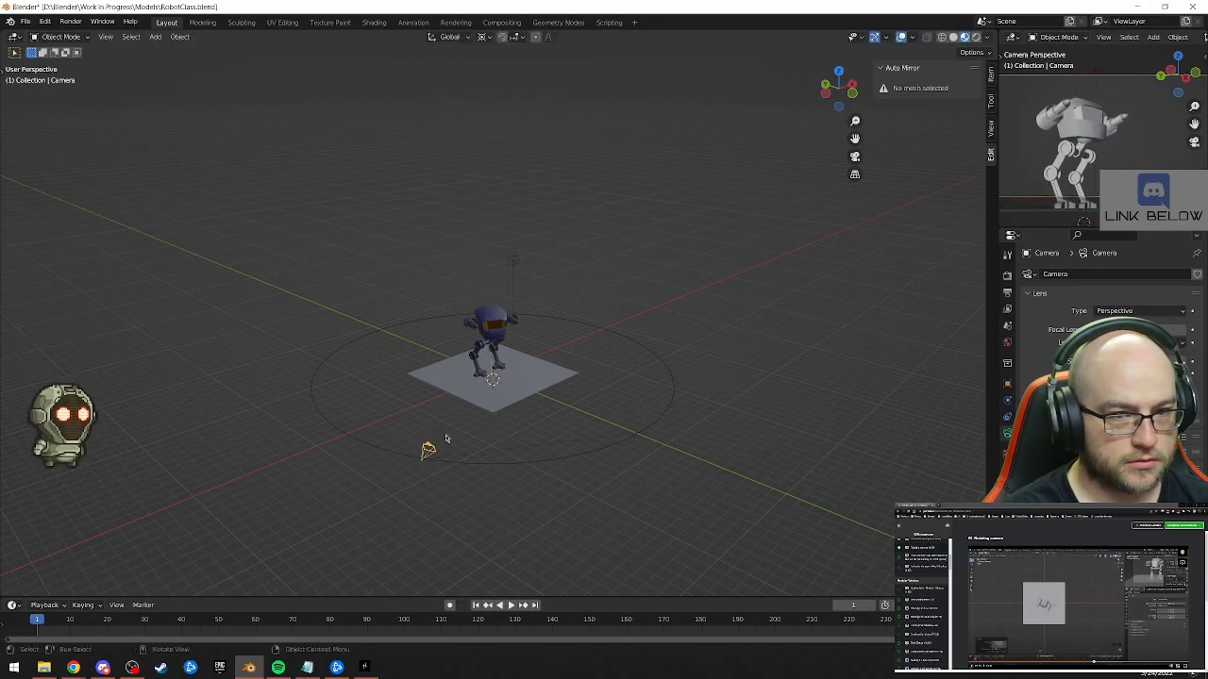
Try to rotate the camera around its local Y axis and its local X axis
key("y")
key("y")
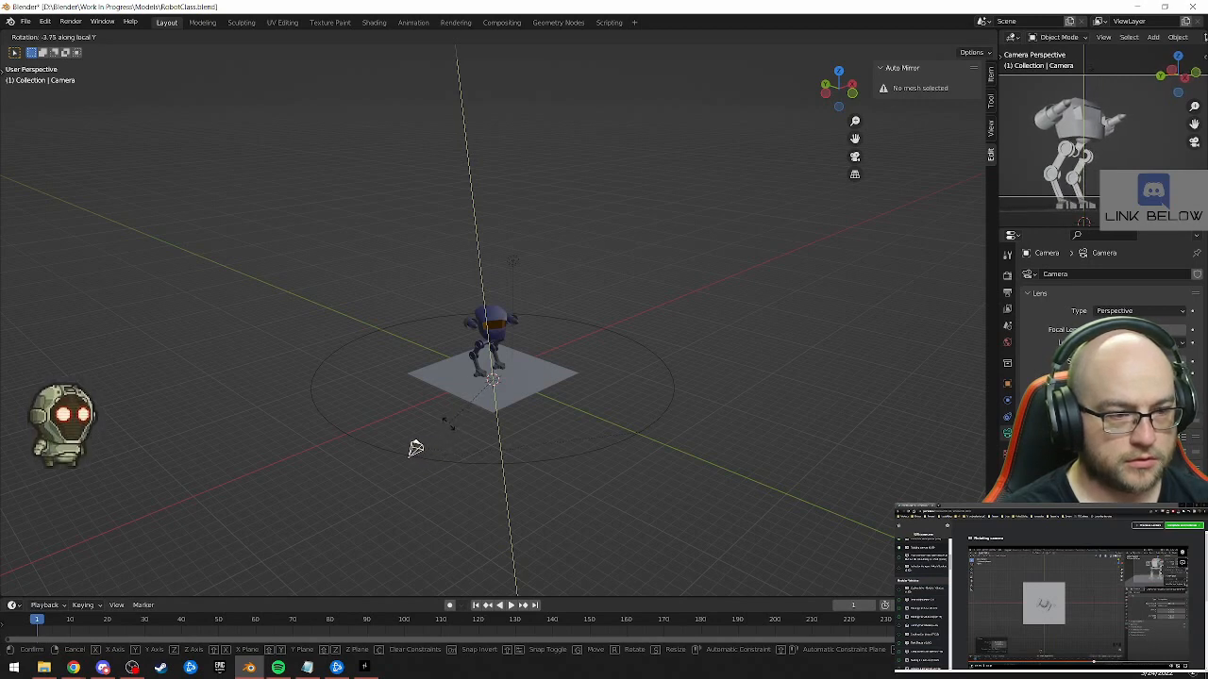
left_click(450, 429)
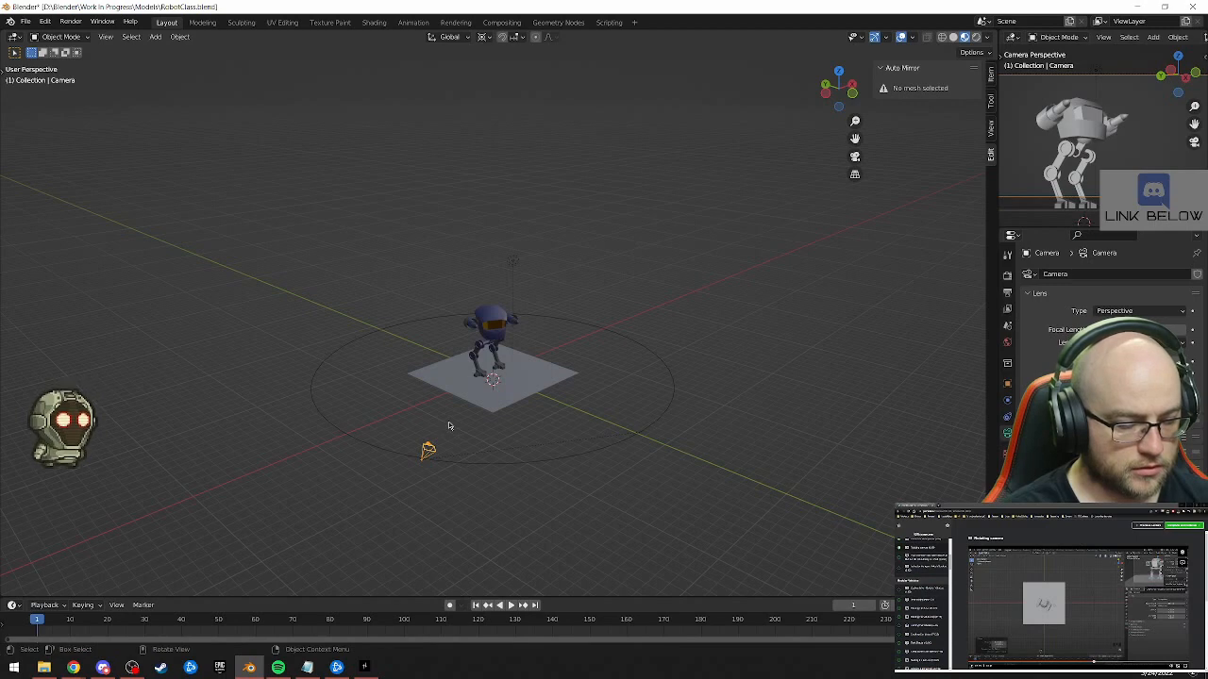
key("r")
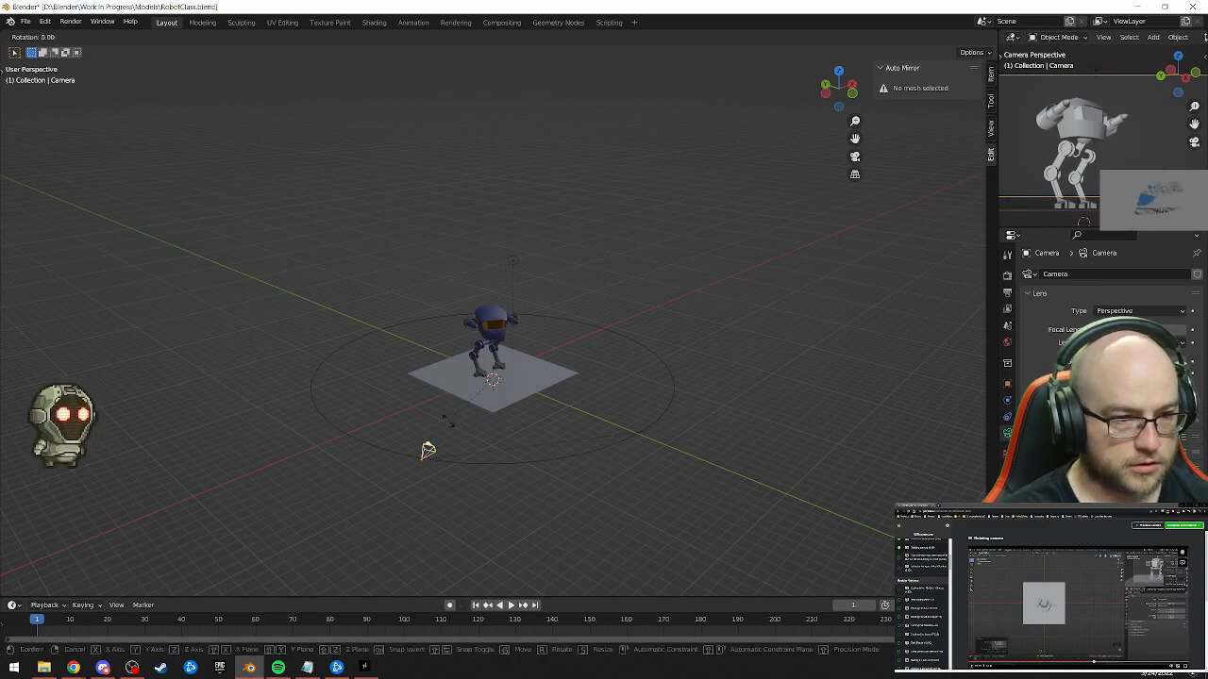
key("x")
key("x")
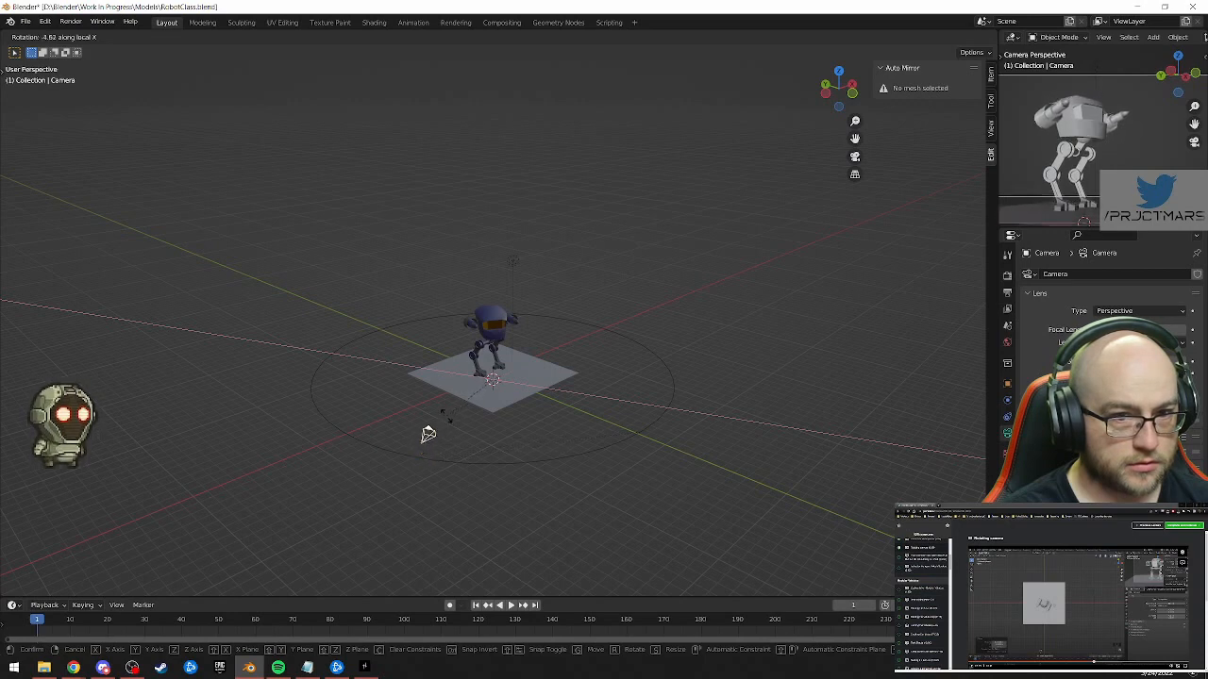
left_click(447, 425)
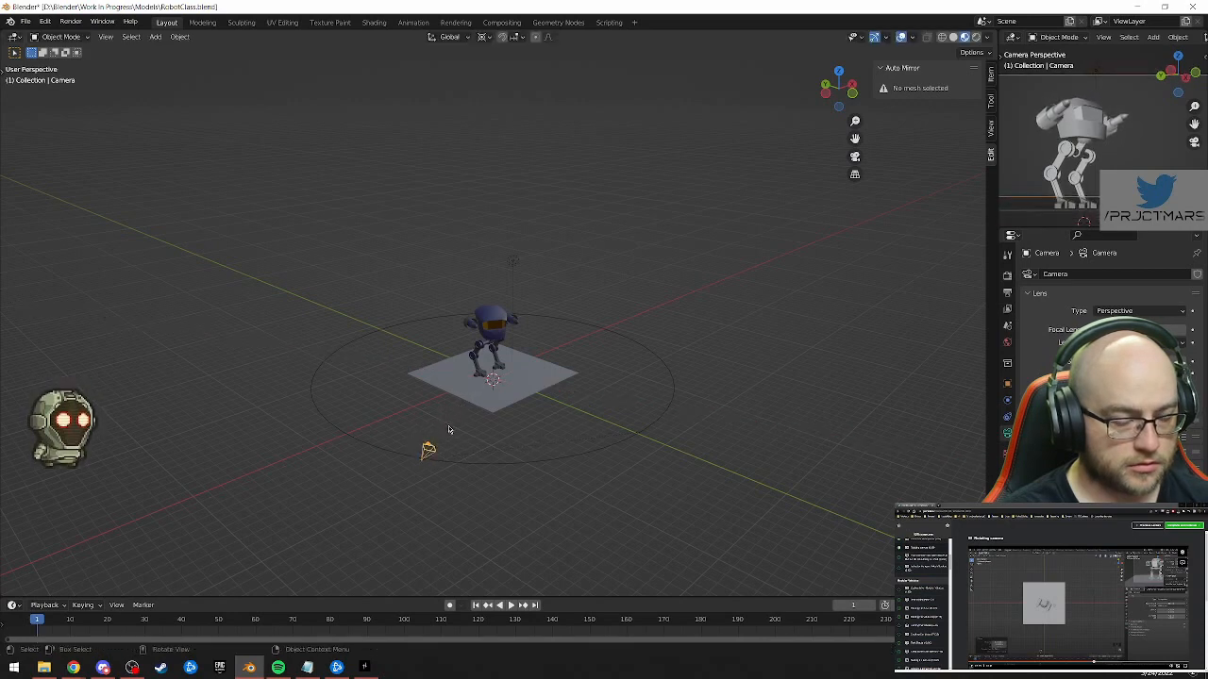
Try to rotate the camera around the global and local Z axes, and freely in the view
key("r")
key("z")
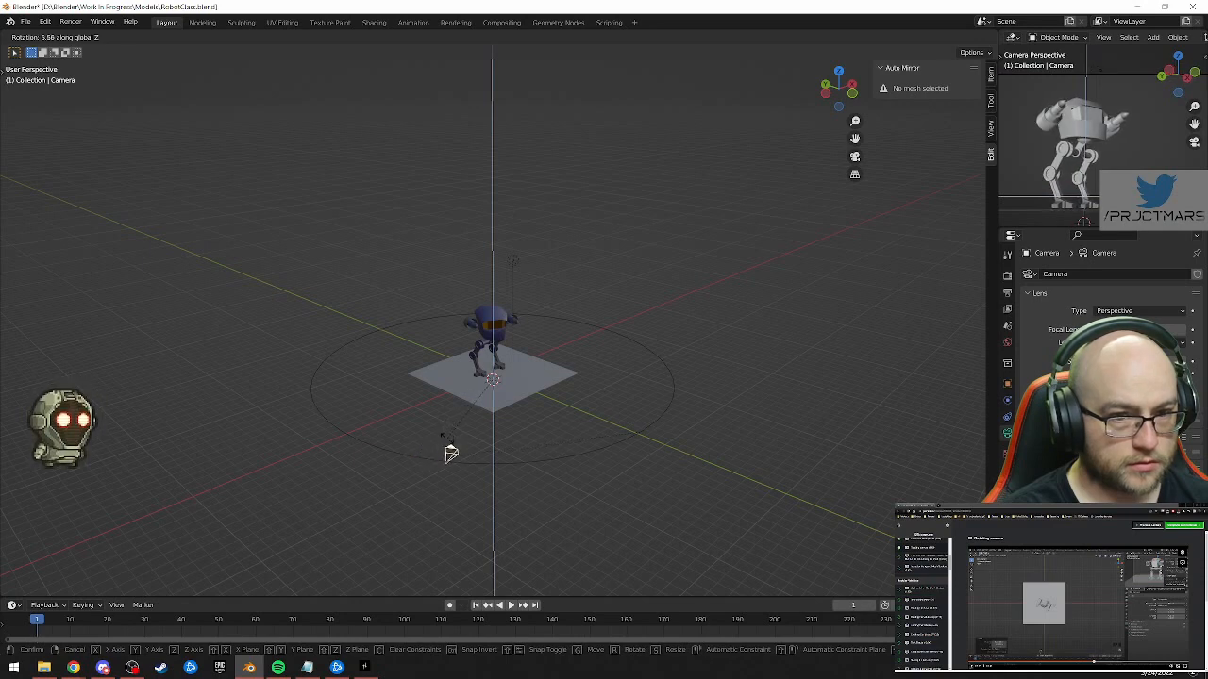
key("z")
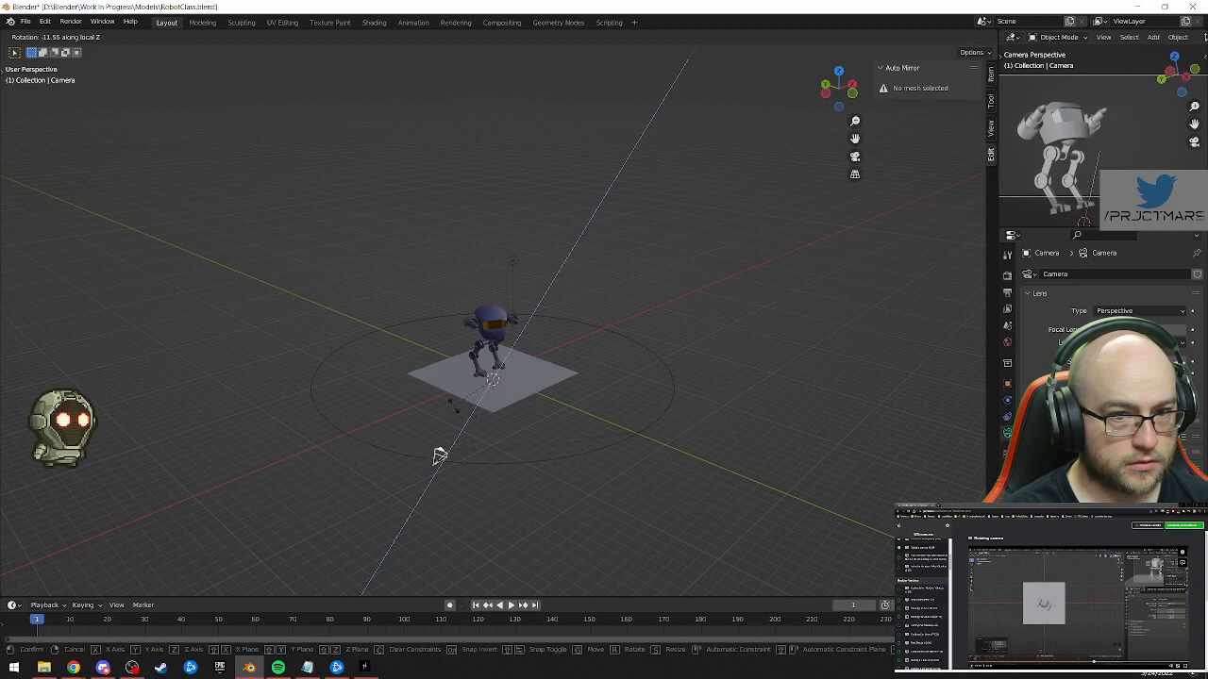
left_click(466, 480)
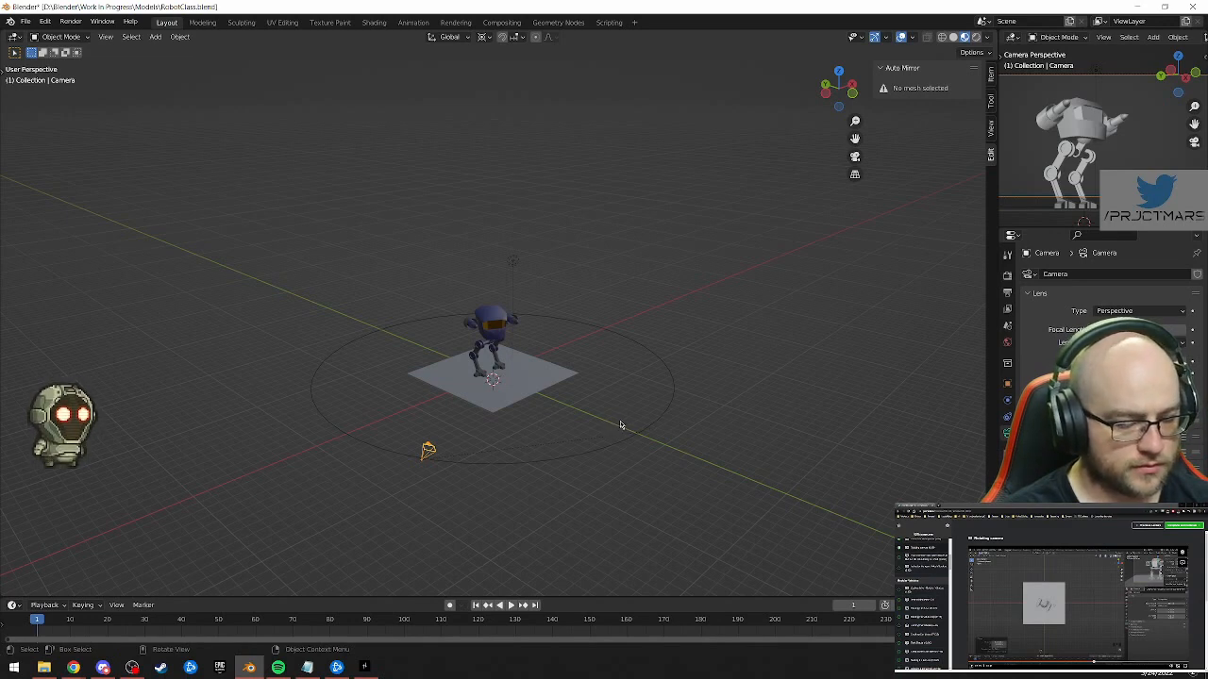
key("r")
key("r")
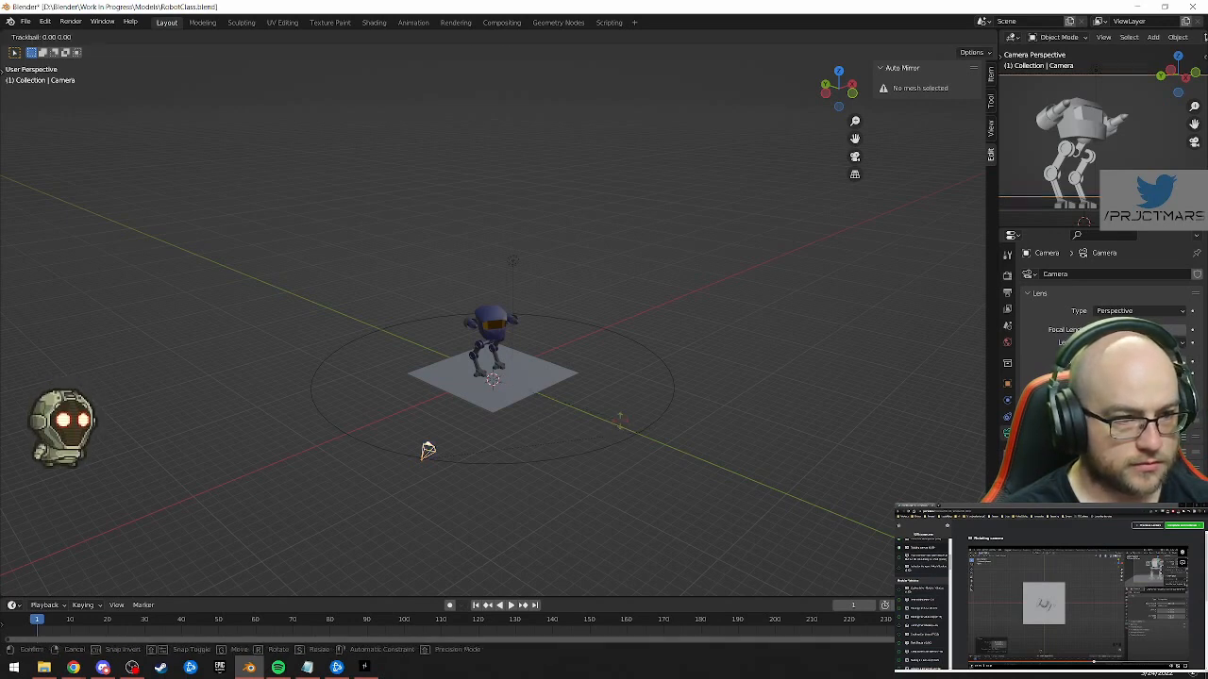
key("r")
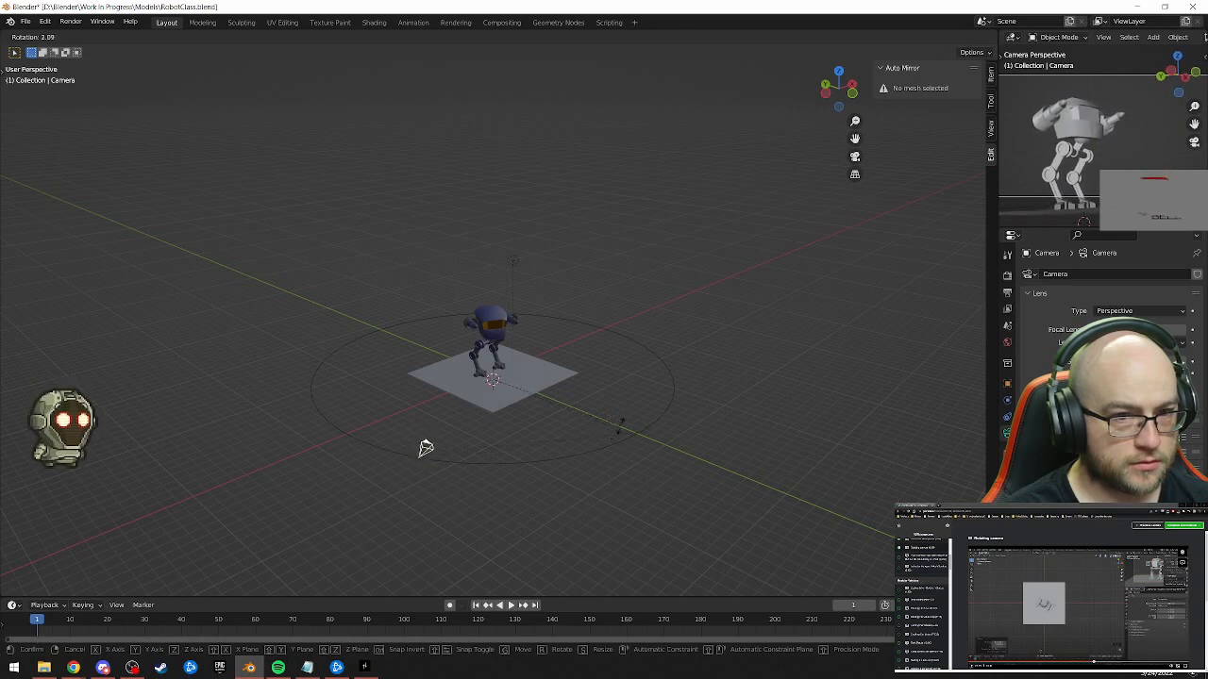
right_click(621, 430)
Try to move the camera along its local X axis and along the global Z axis
key("g")
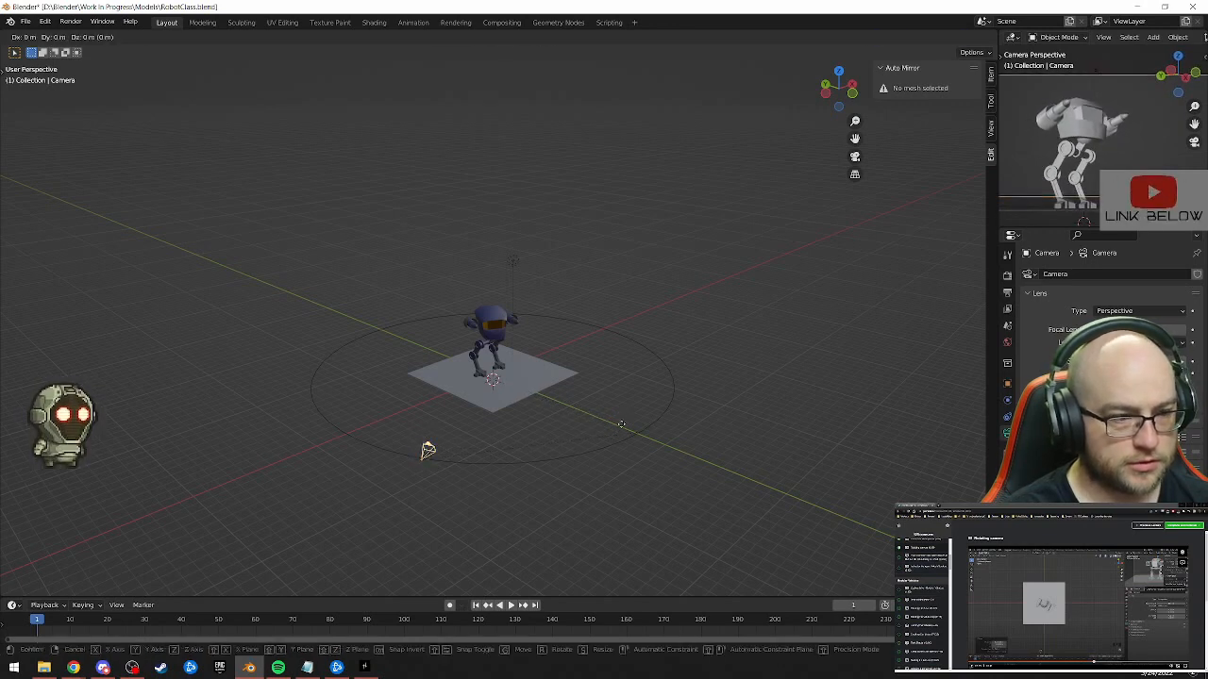
key("x")
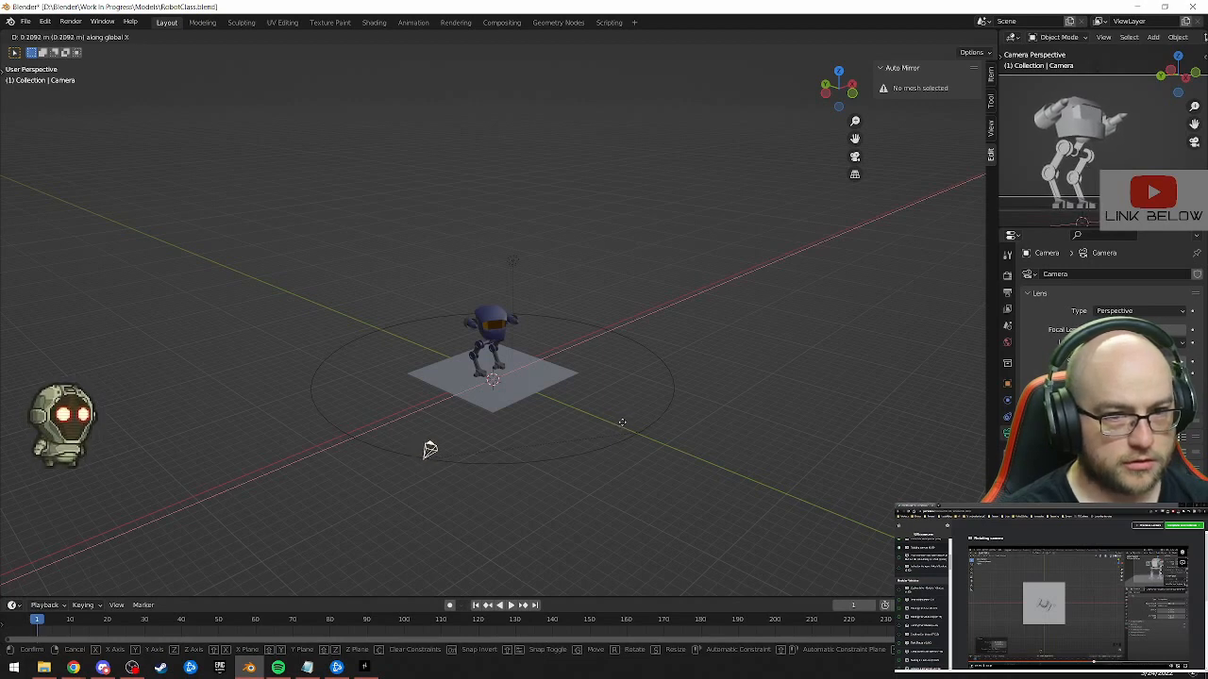
key("x")
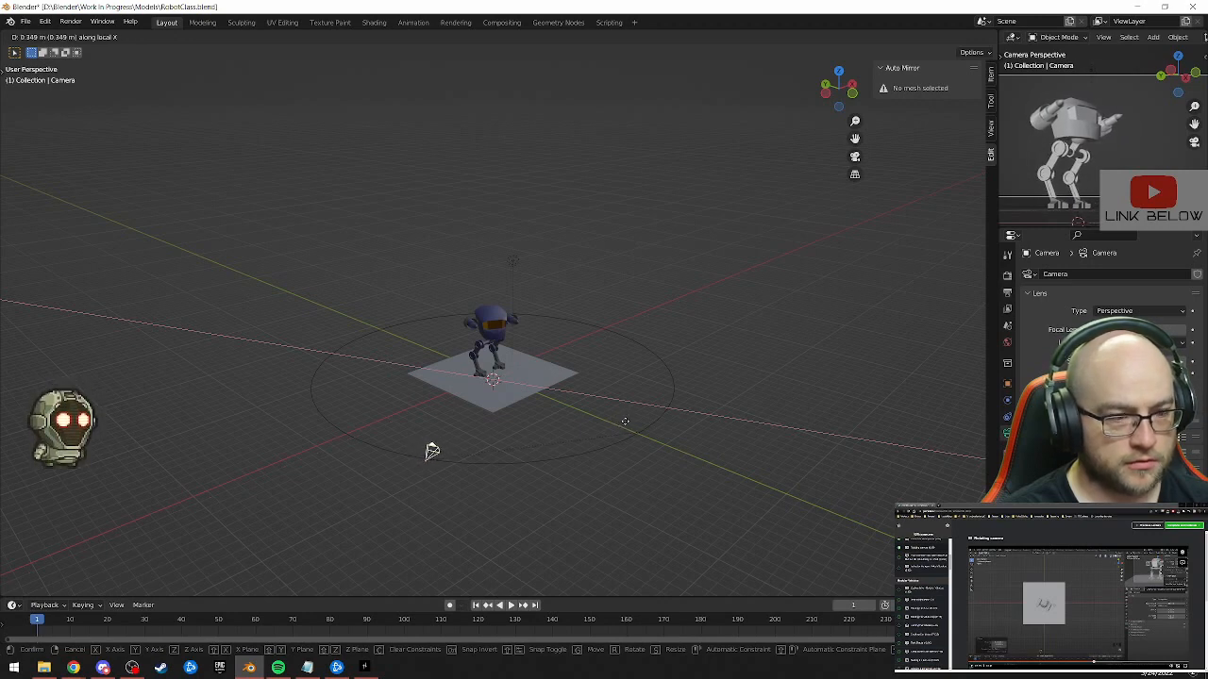
left_click(624, 423)
key("g")
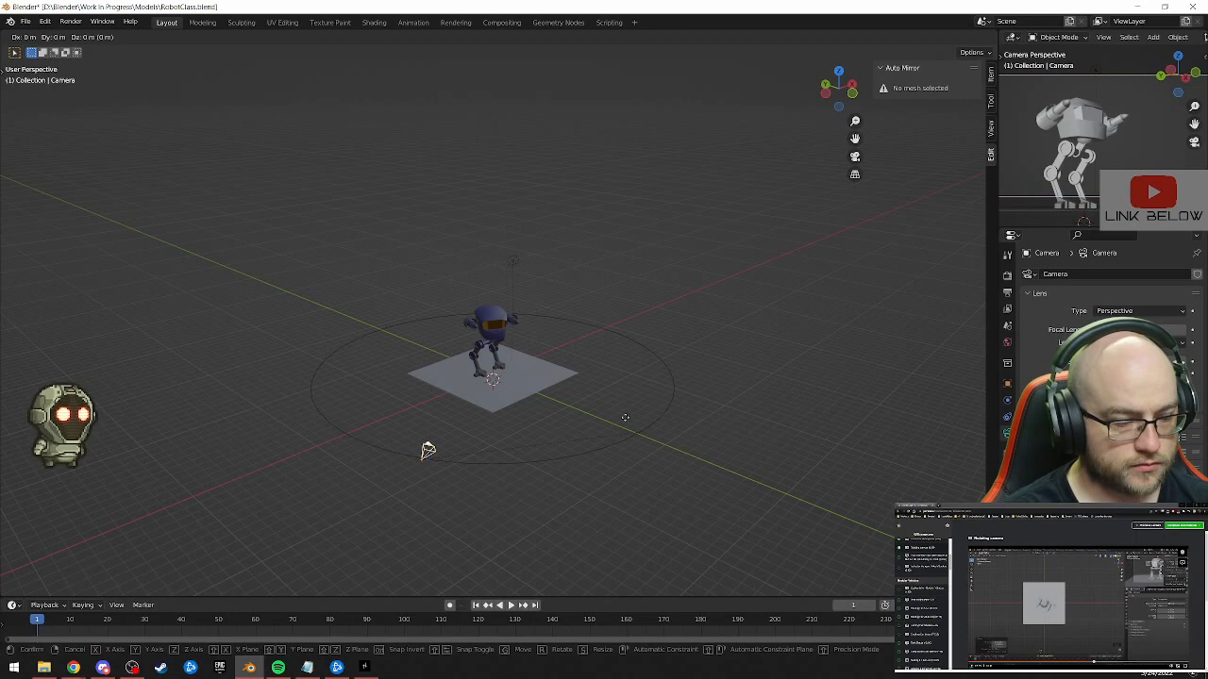
key("z")
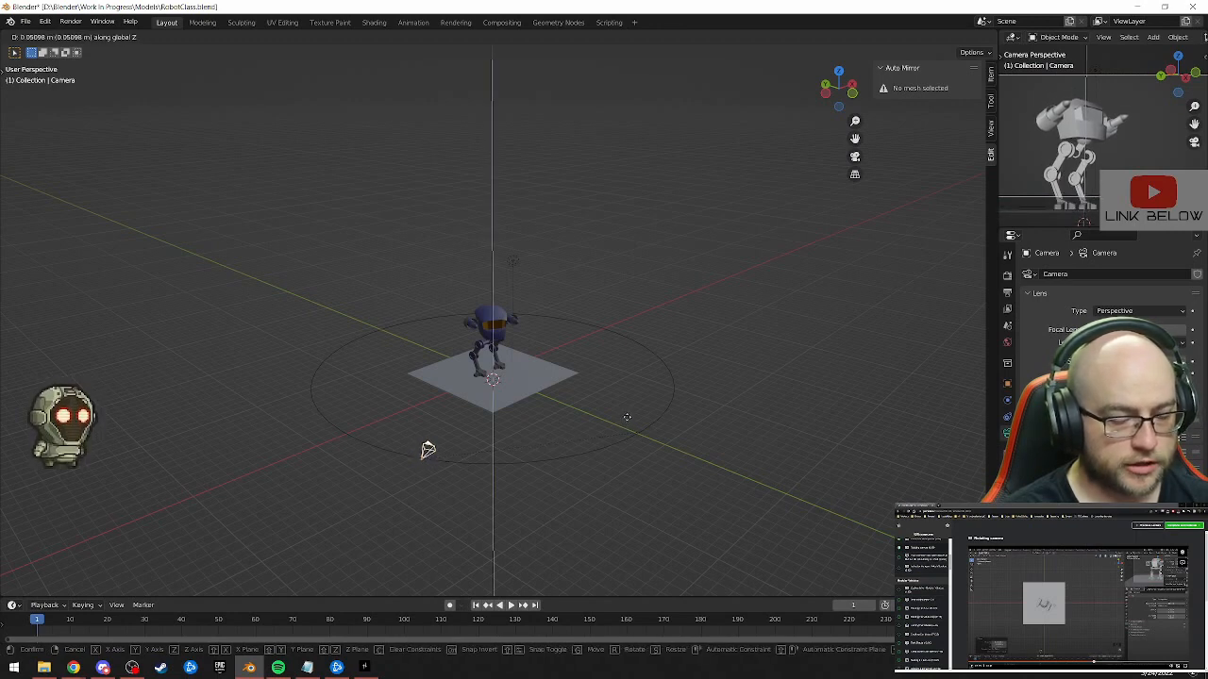
left_click(626, 416)
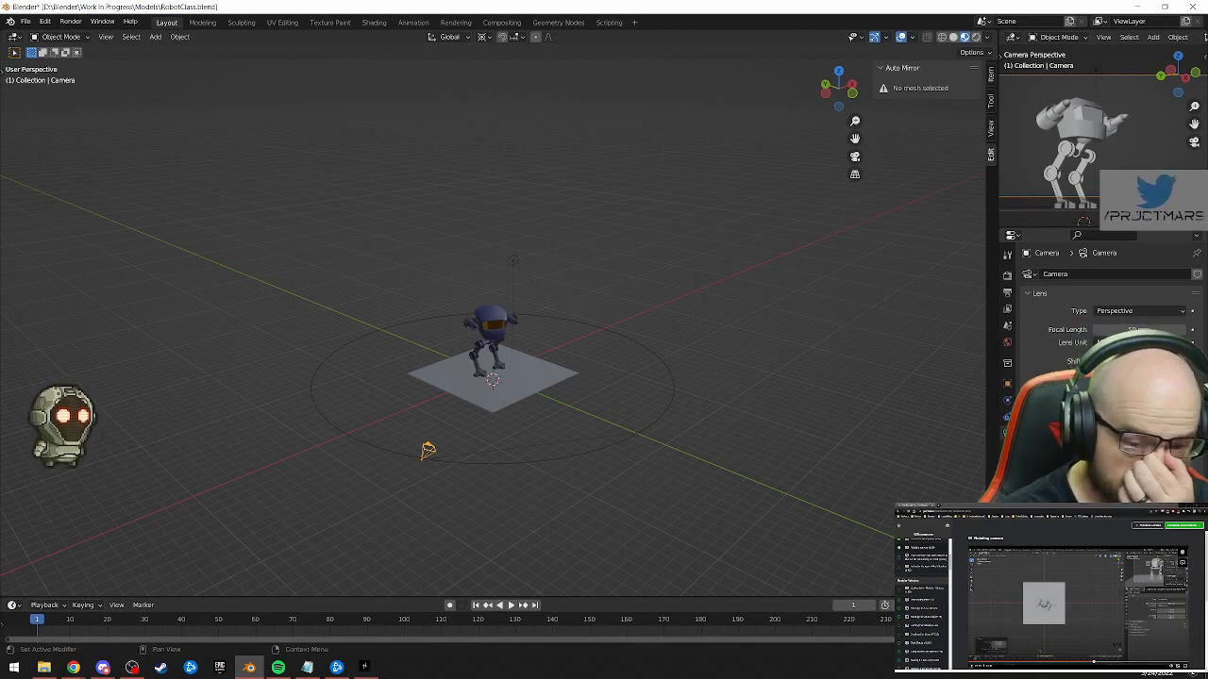
Review the camera's lens, clipping and depth of field settings, and open its physics properties
scroll(1104, 302, "down", 2)
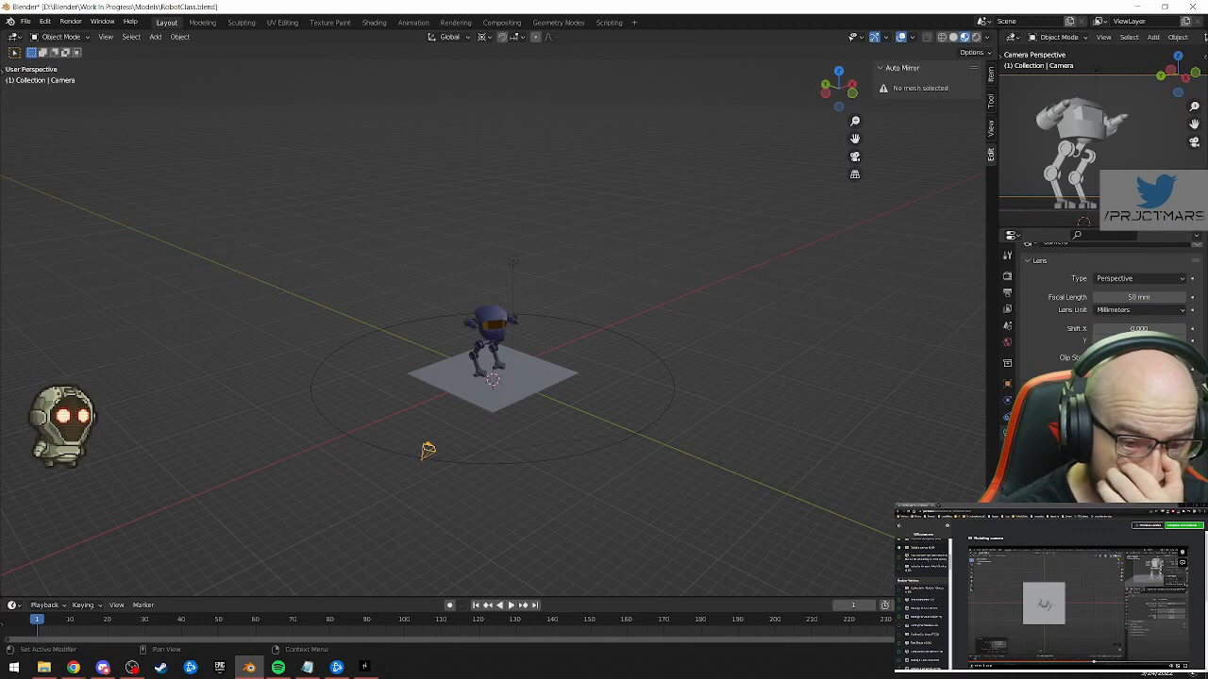
scroll(1104, 293, "down", 4)
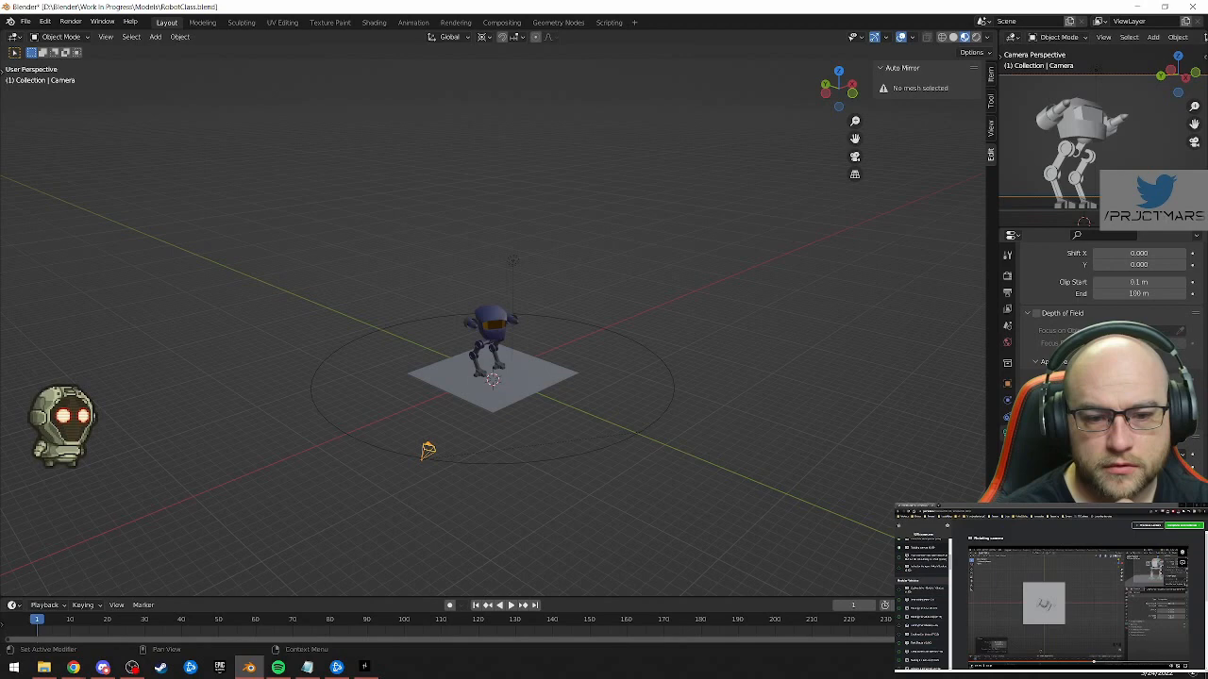
scroll(1104, 293, "down", 2)
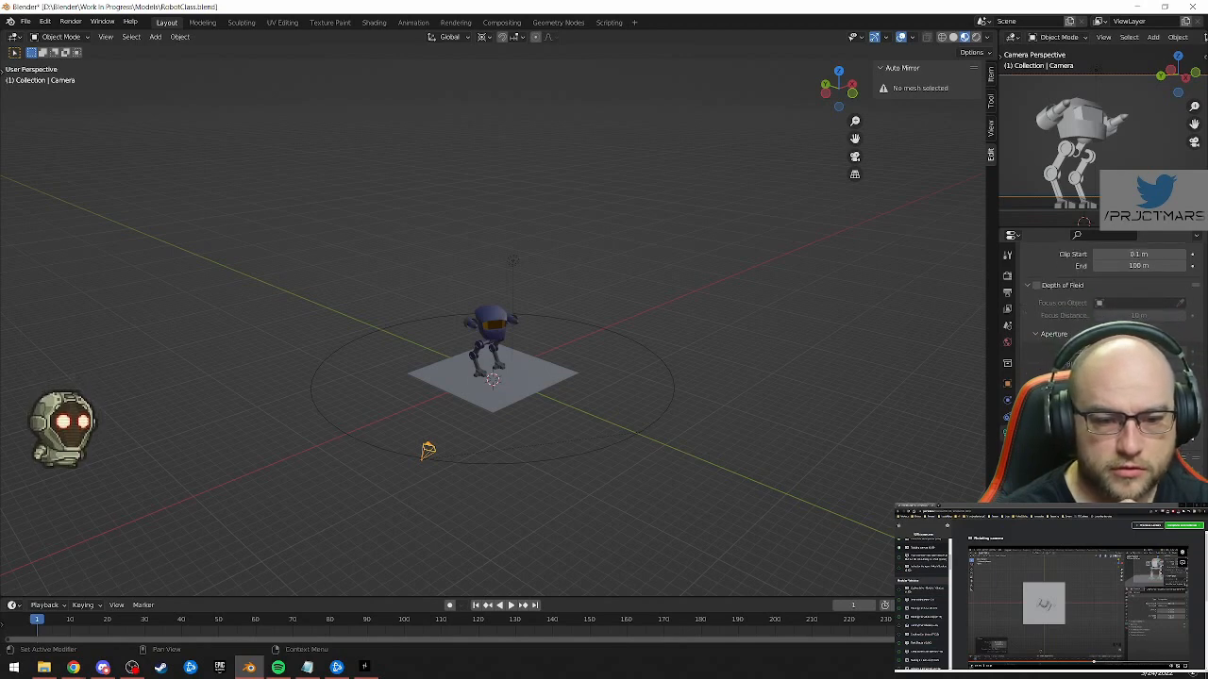
scroll(1103, 283, "up", 2)
scroll(1104, 283, "up", 5)
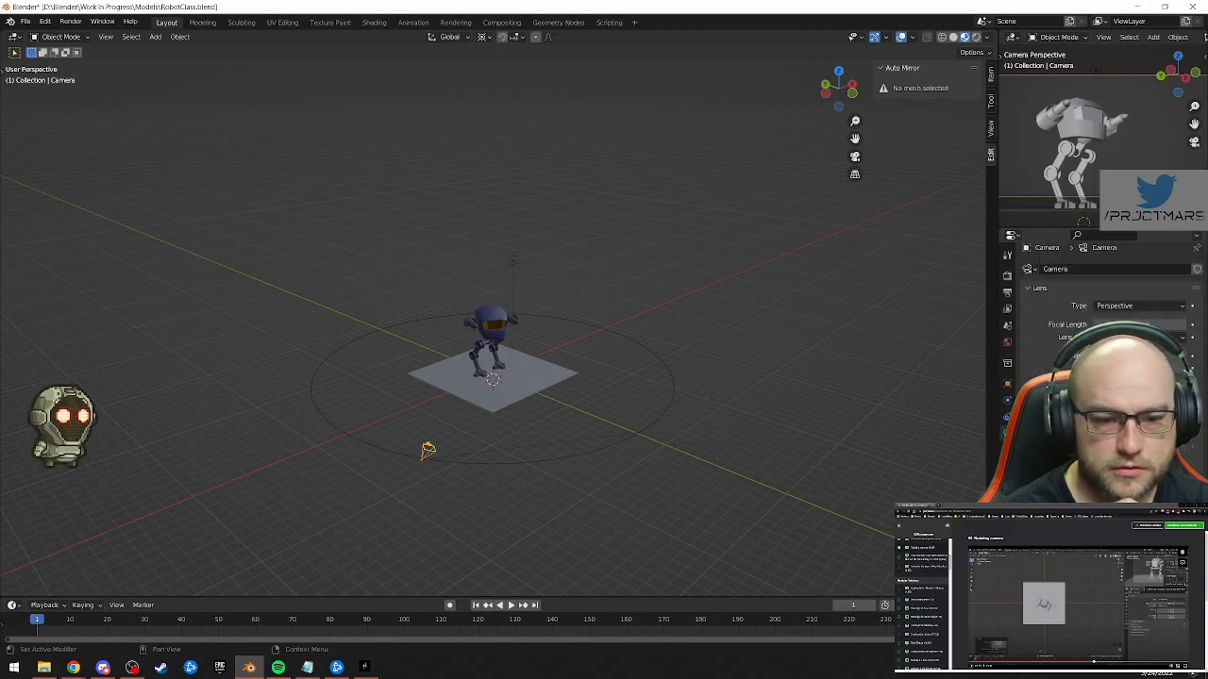
scroll(1104, 292, "up", 1)
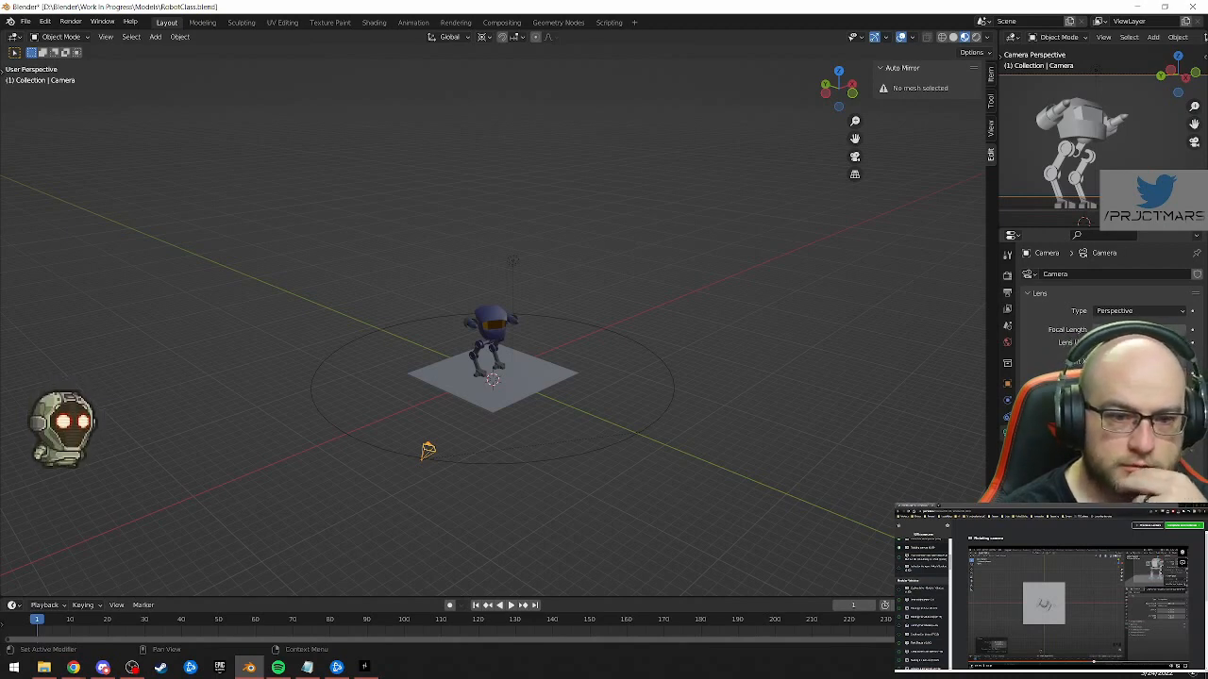
left_click(1008, 401)
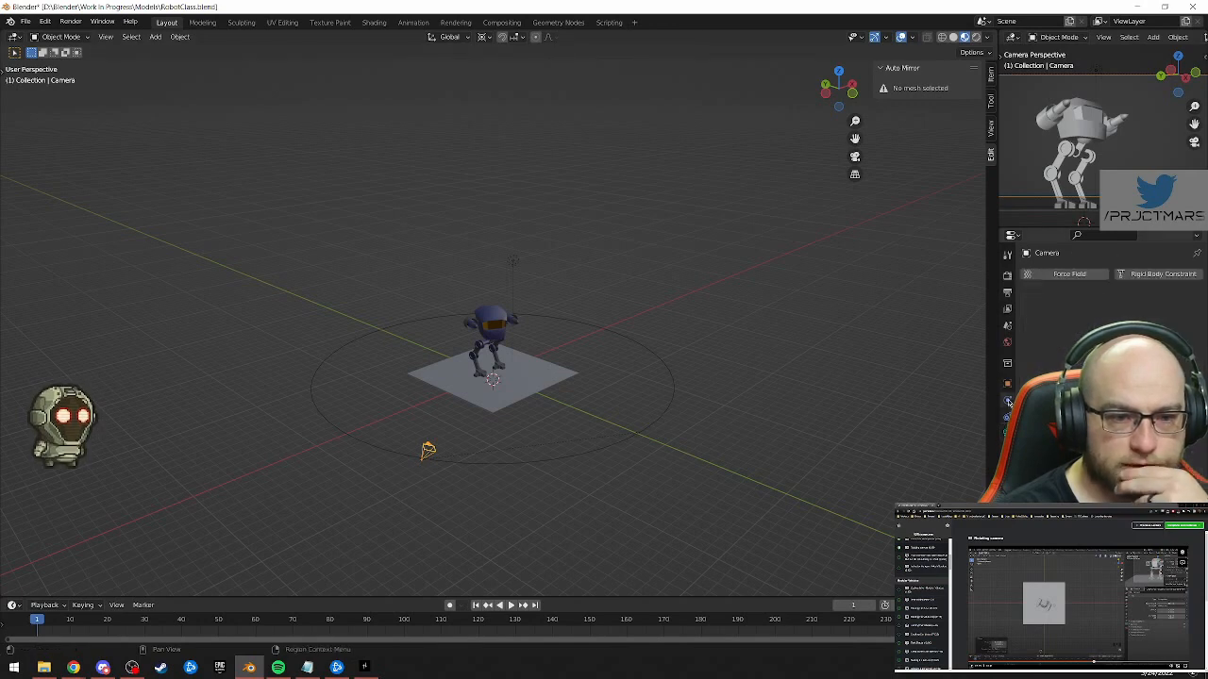
Adjust the camera's location to X -15.57 m and Y -8.5434 m and its Z rotation to -60.1° to reframe the robot
left_click(1007, 385)
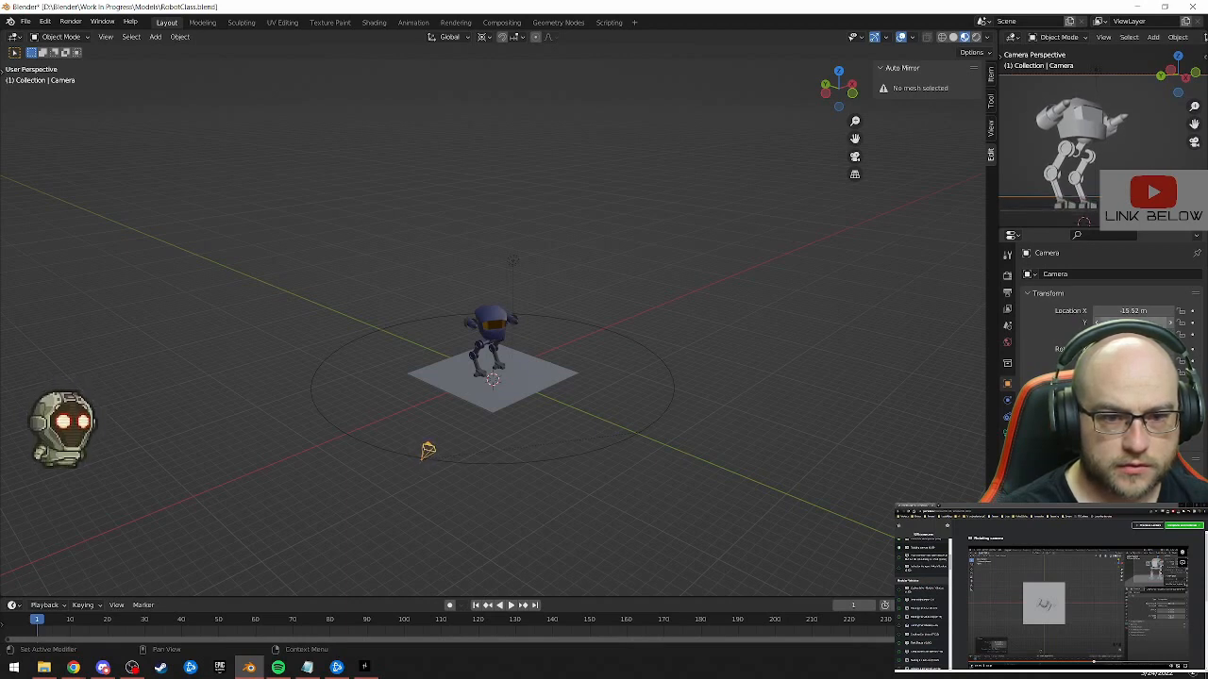
left_click_drag(1141, 322, 1134, 349)
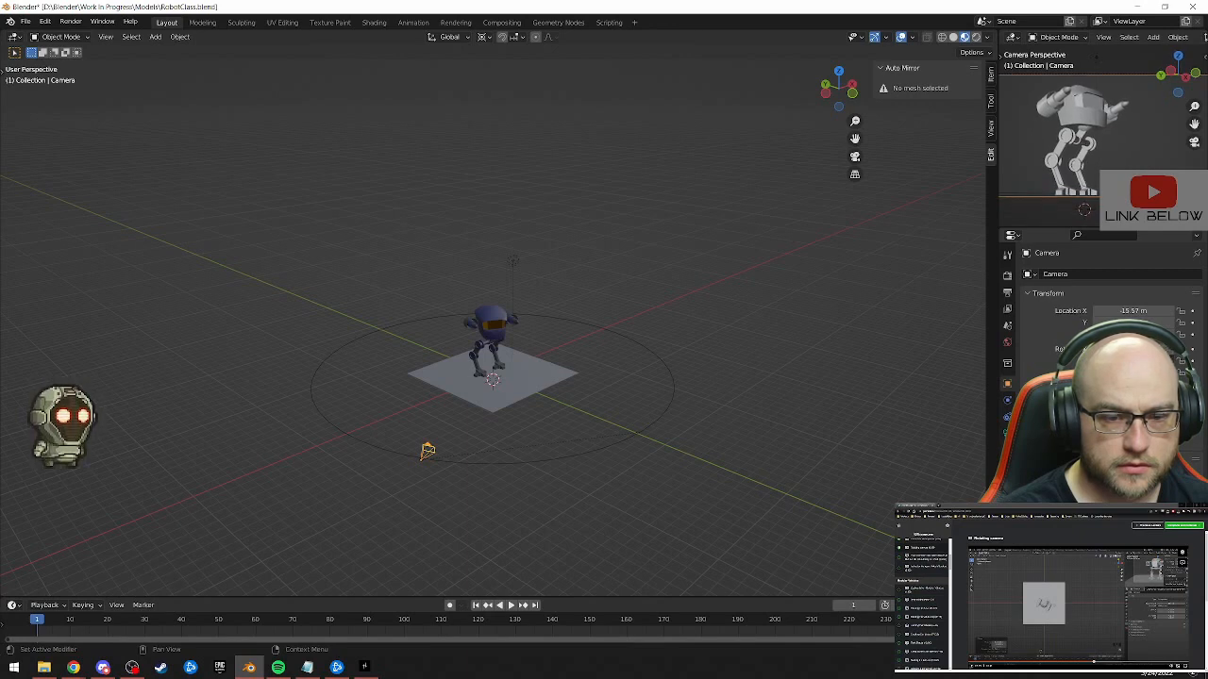
left_click_drag(1134, 373, 1144, 372)
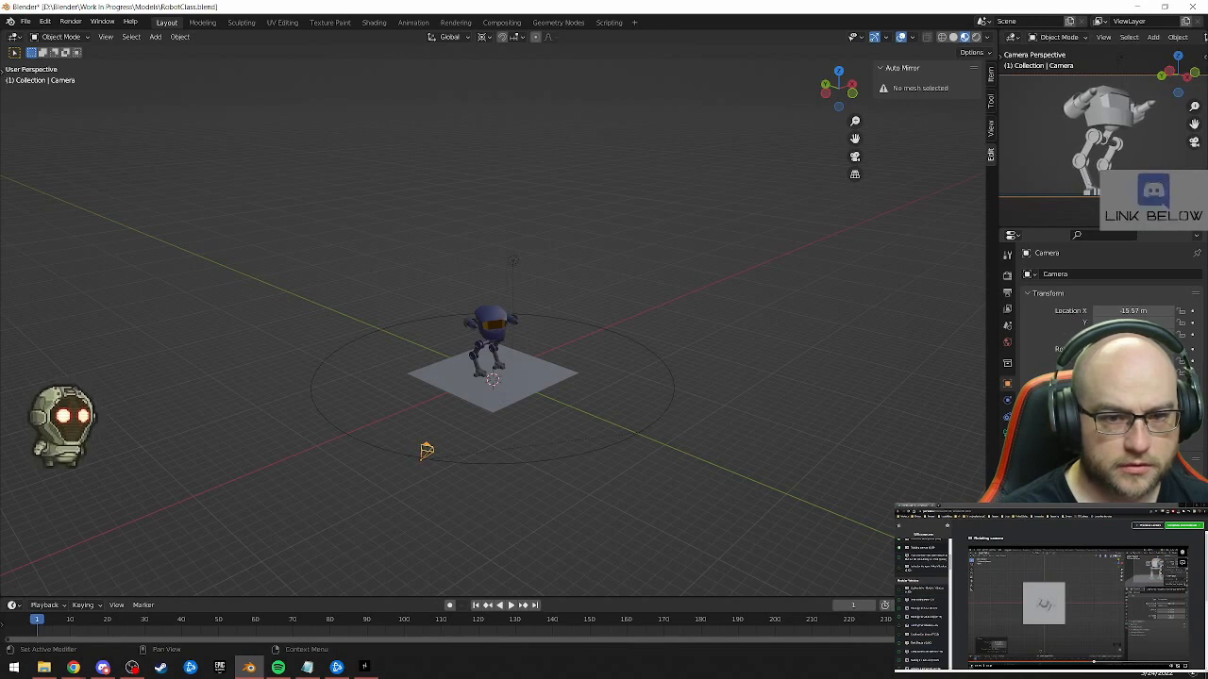
Play the camera animation around the robot to check the framing, and return to the first frame
left_click(511, 605)
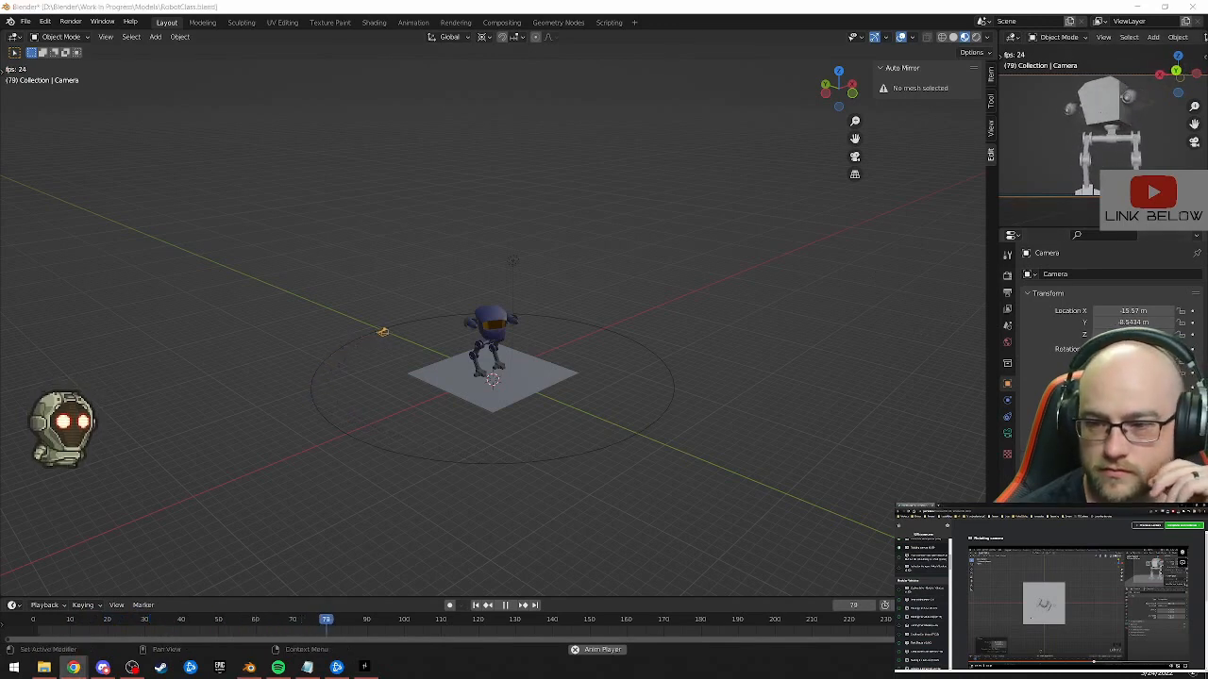
left_click(504, 605)
left_click(476, 605)
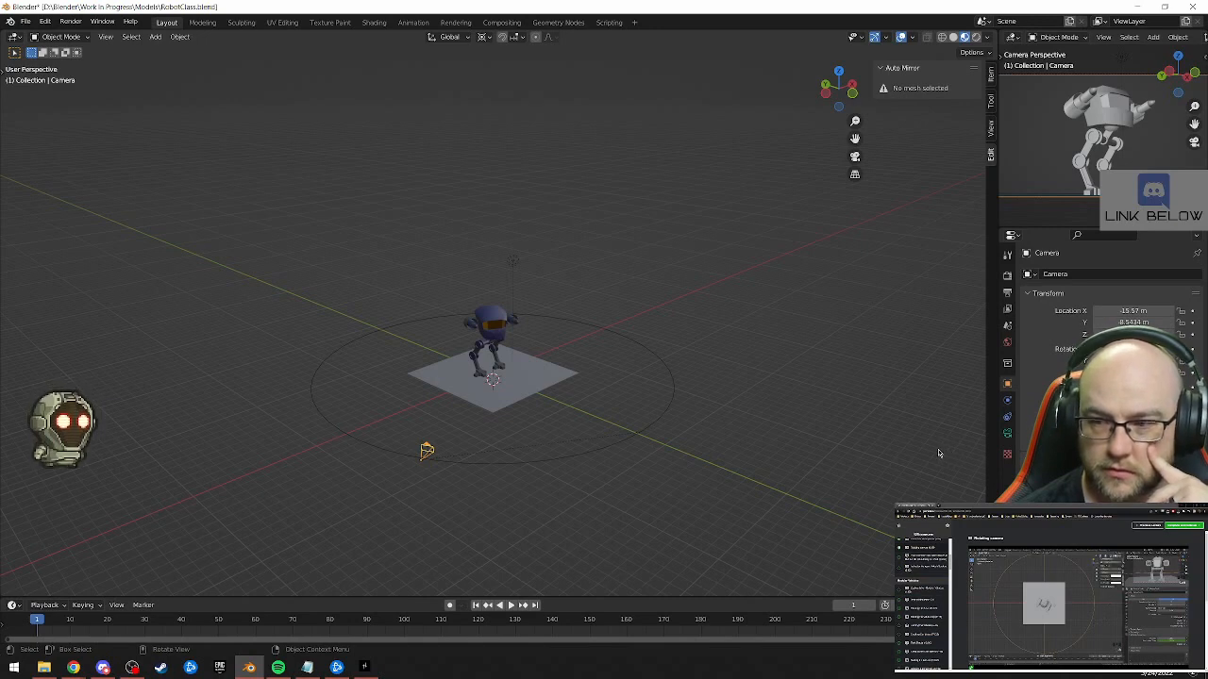
Try tilting the camera by changing its X rotation to 99.5°
left_click(992, 83)
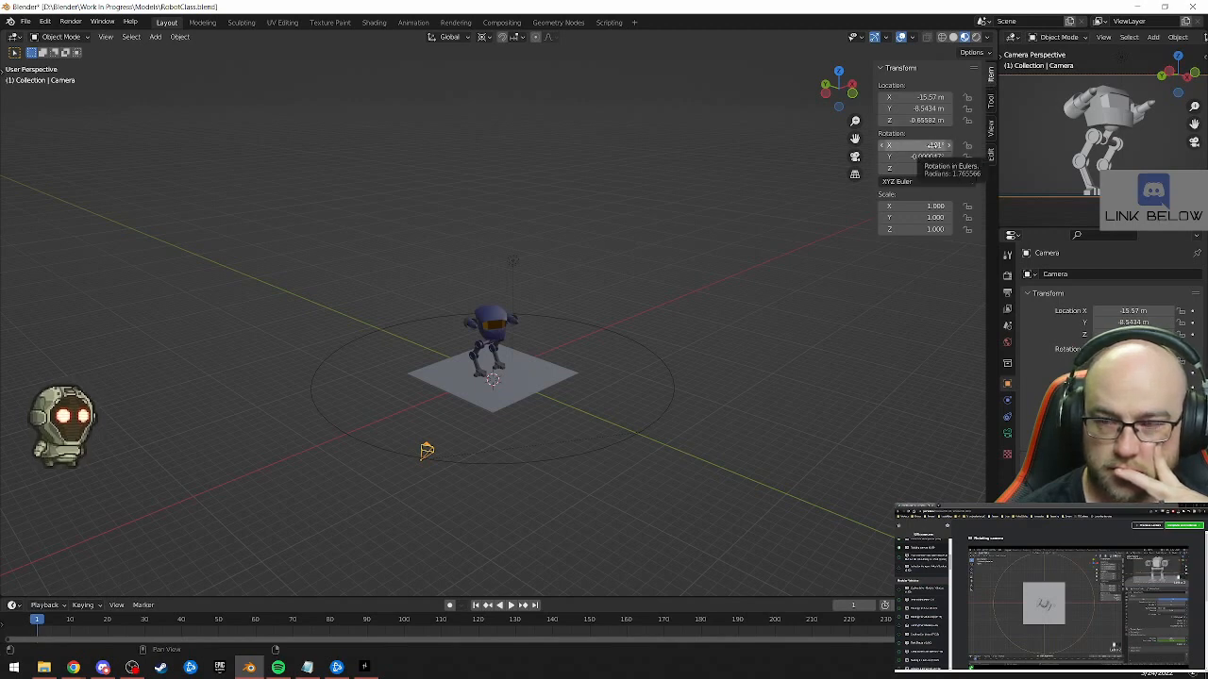
left_click_drag(934, 144, 925, 144)
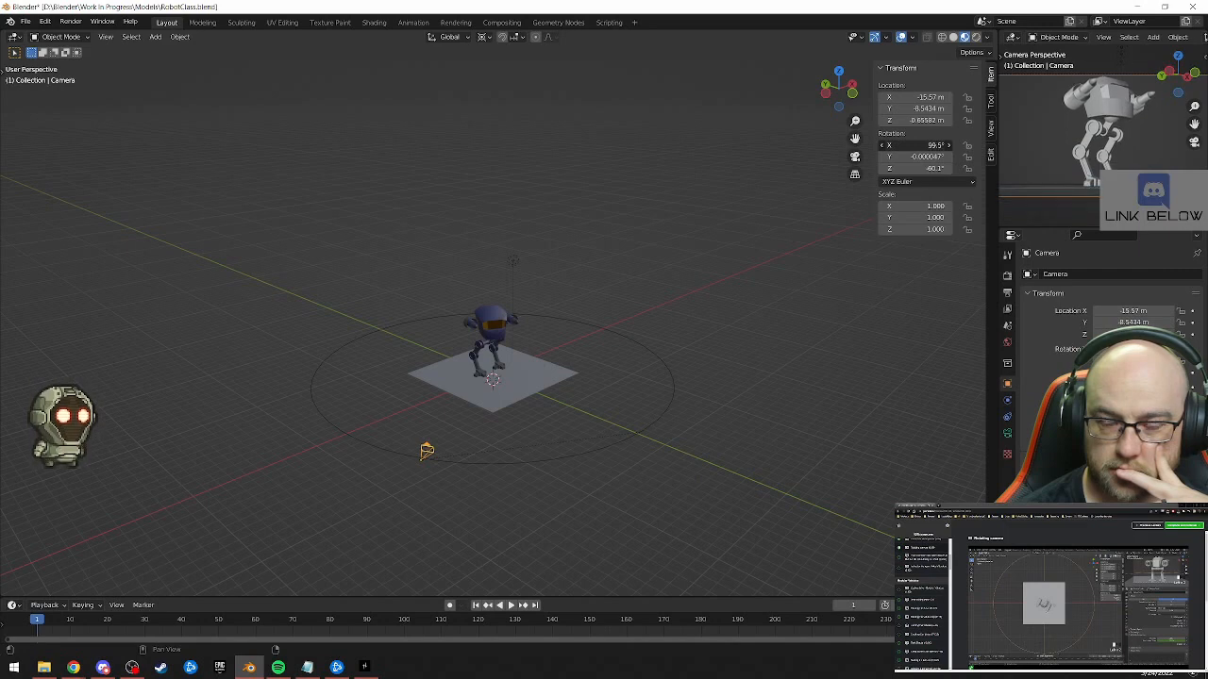
left_click_drag(924, 144, 859, 144)
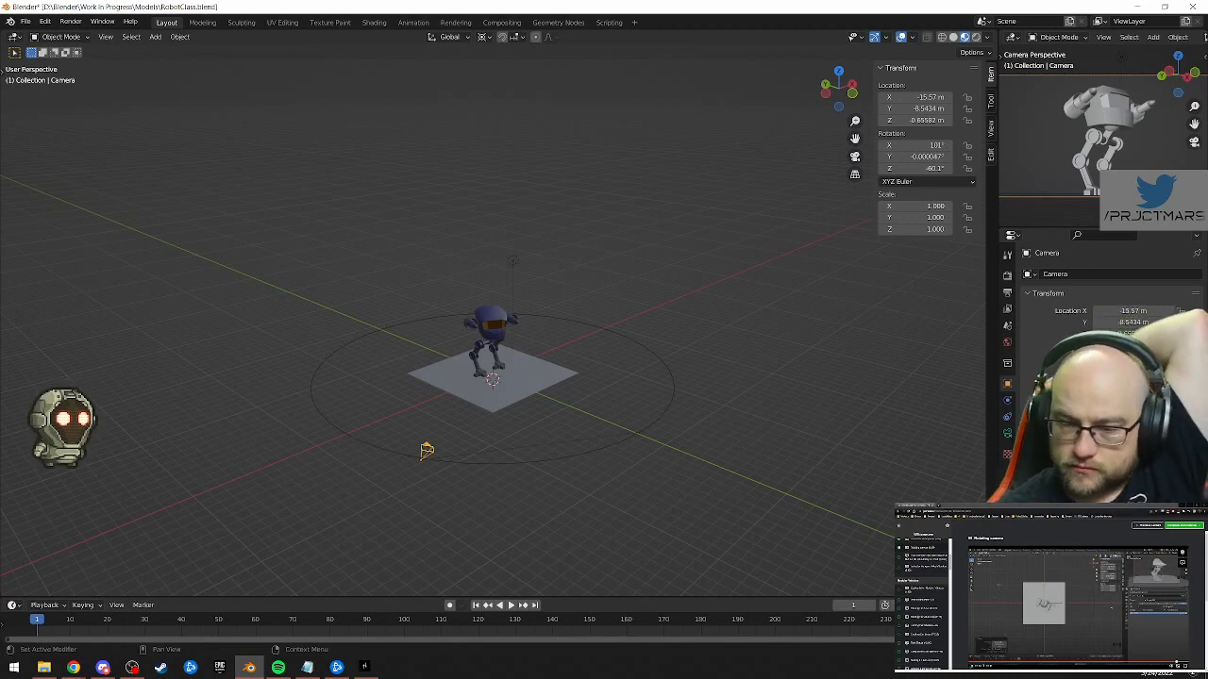
Reset the camera's X, Y and Z rotation to 0°
left_click(1072, 661)
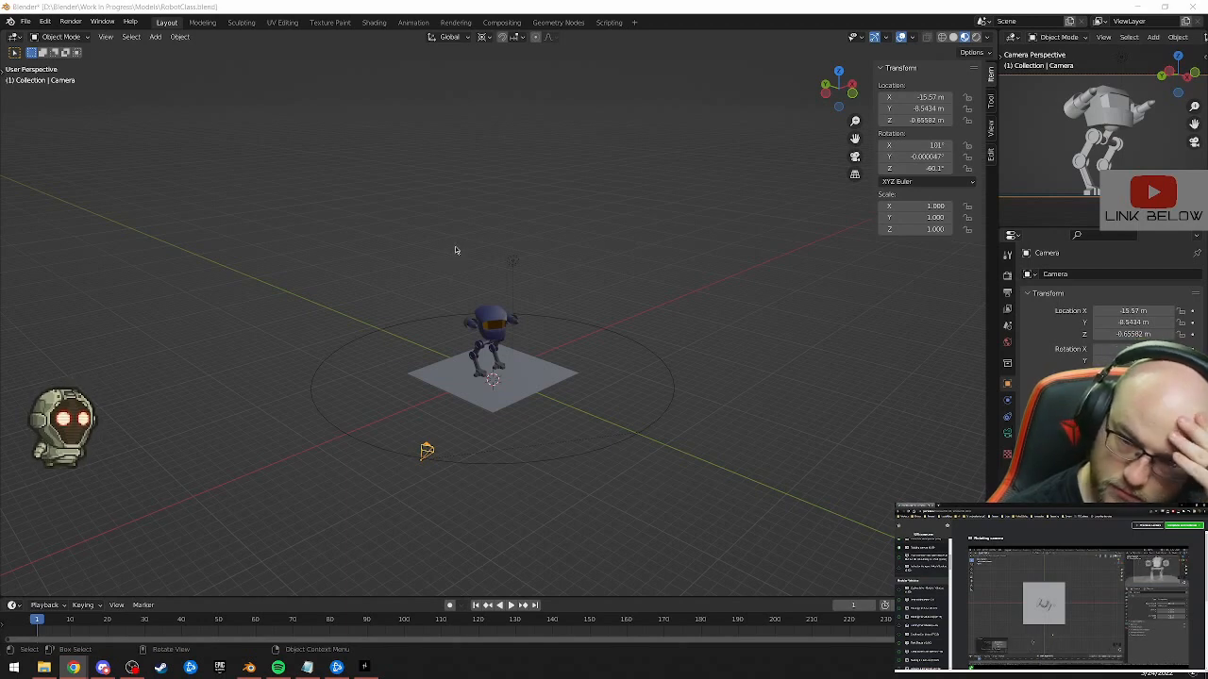
middle_click_drag(361, 348, 423, 362)
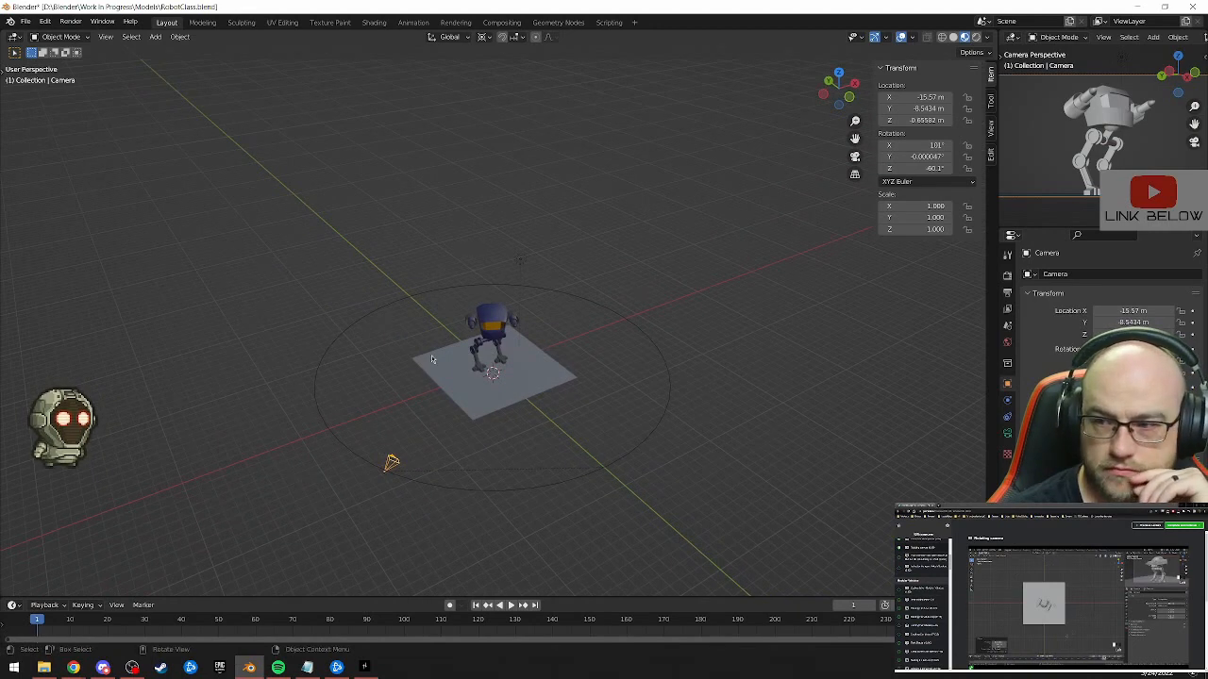
left_click(391, 470)
left_click(391, 465)
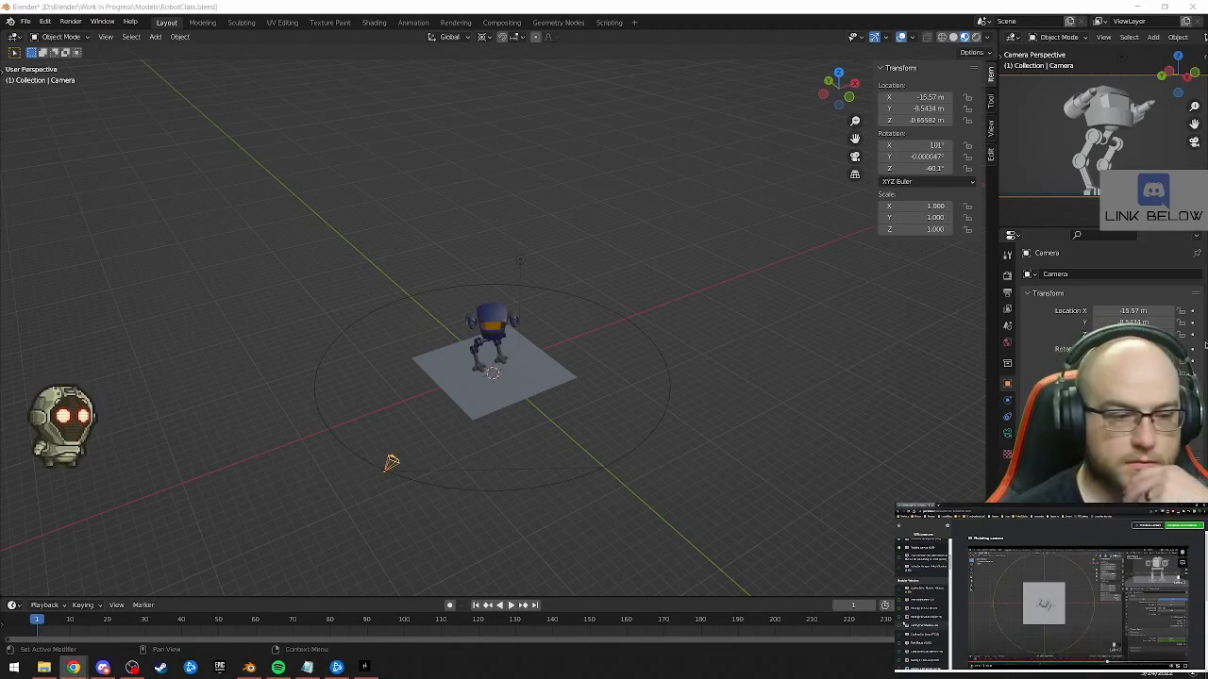
left_click_drag(935, 145, 935, 168)
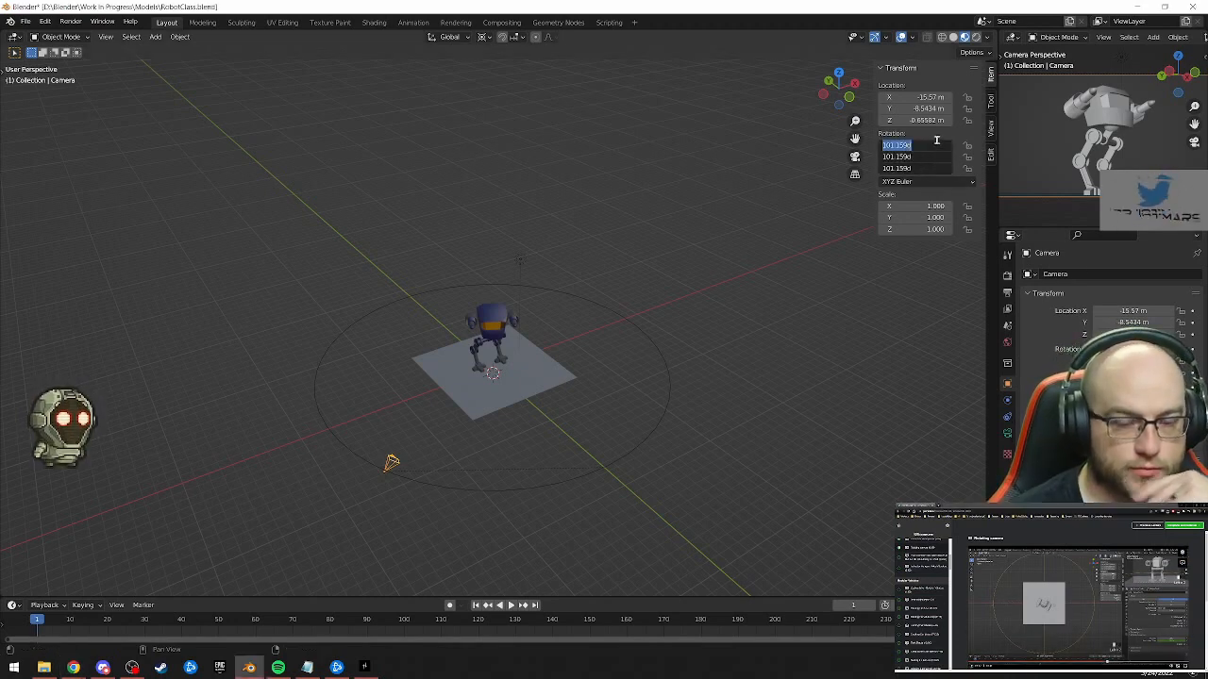
type("0")
key("Return")
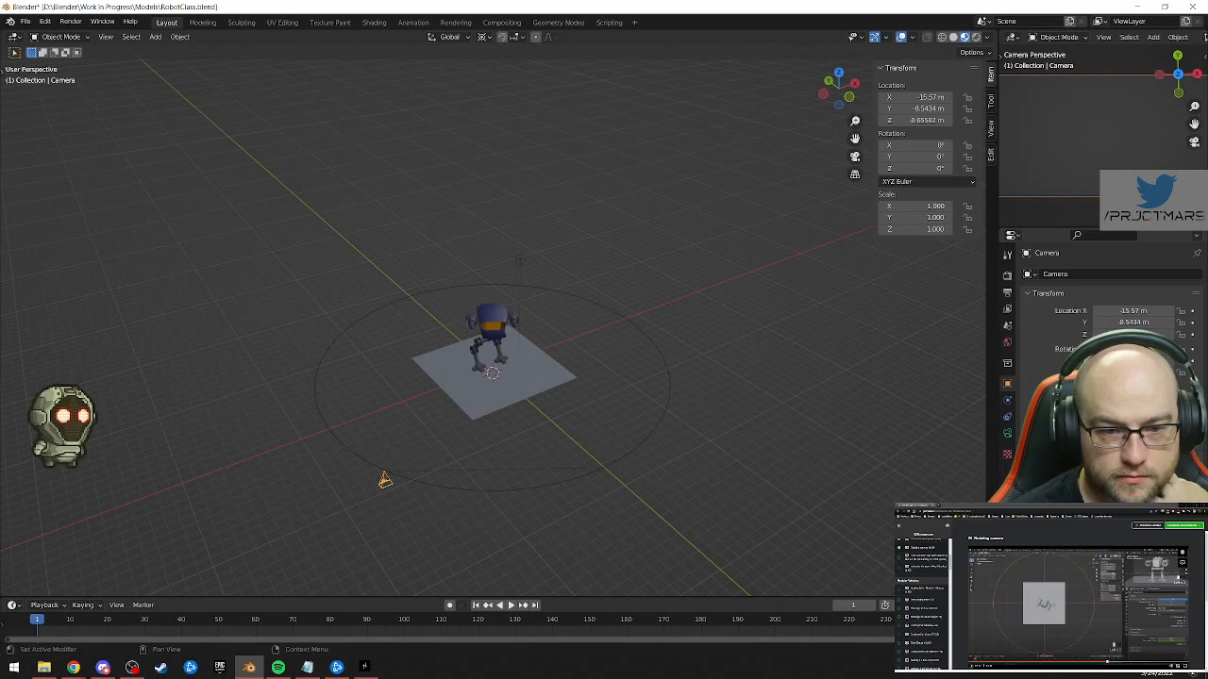
Add a Plain Axes empty at the 3D cursor beneath the robot
key("alt+Tab")
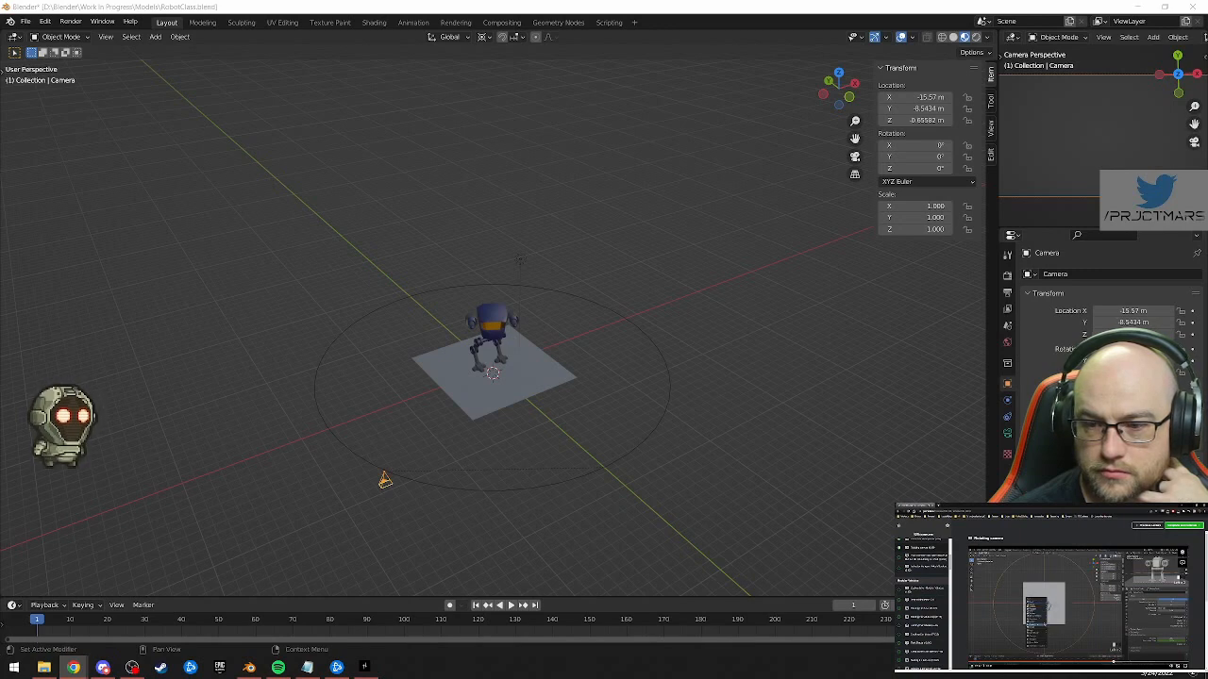
left_click(712, 377)
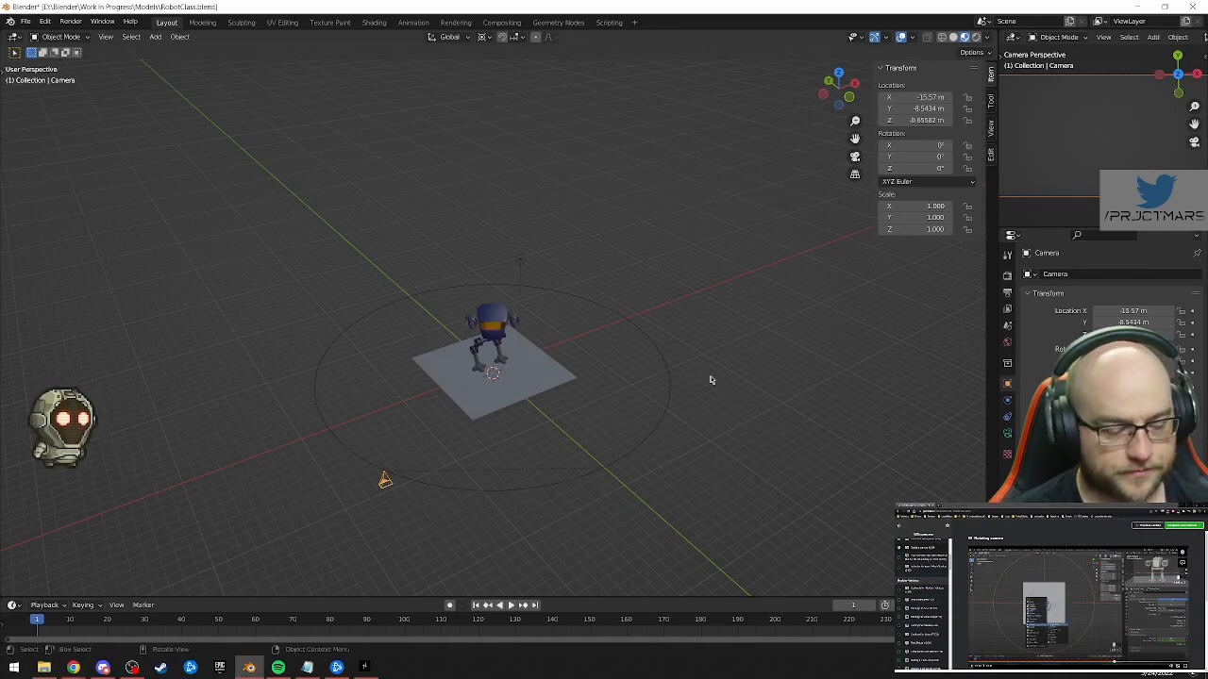
key("shift+a")
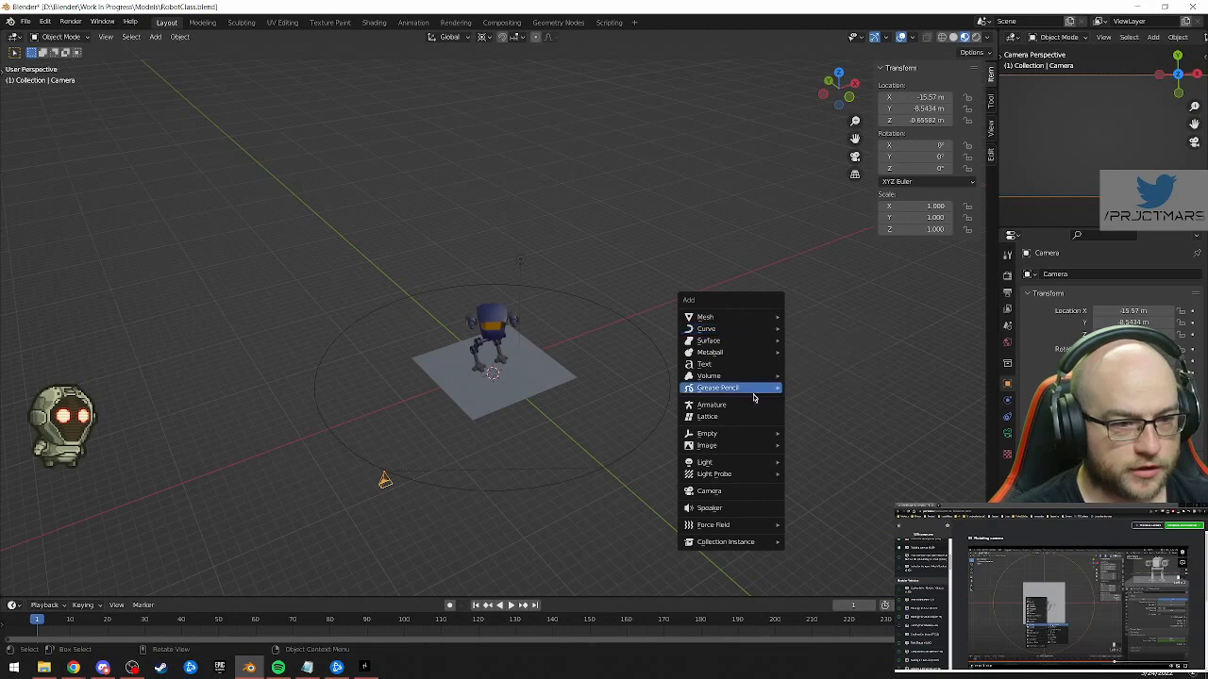
mouse_move(751, 435)
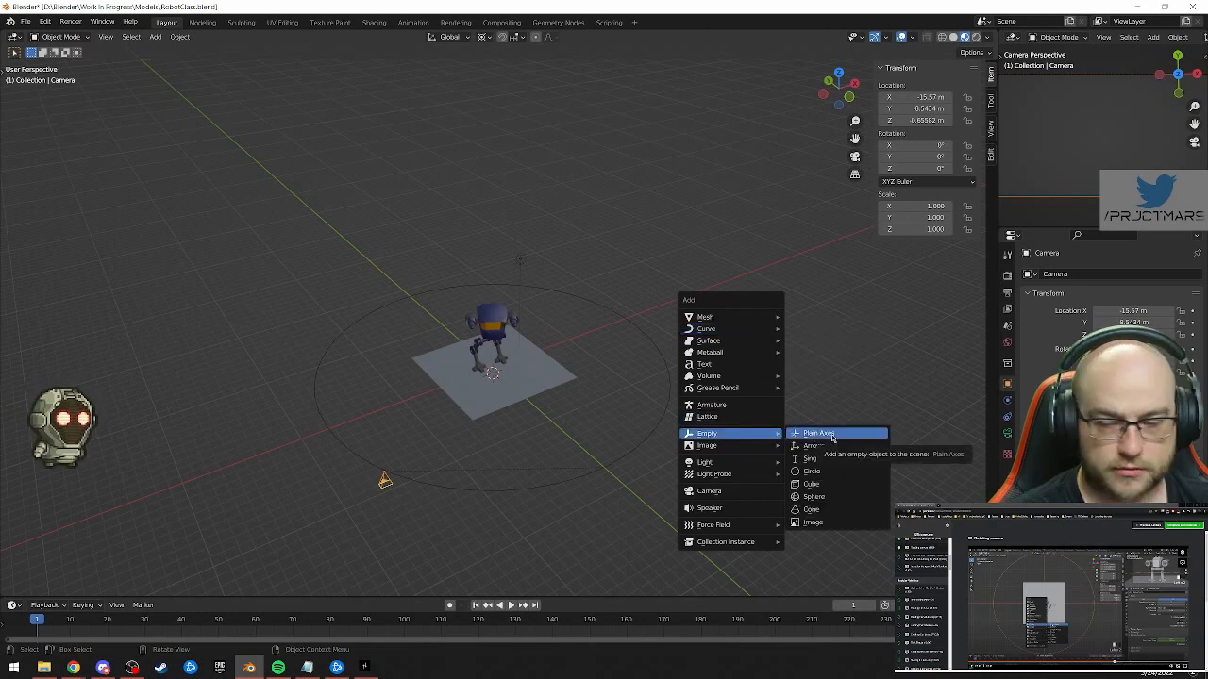
left_click(808, 437)
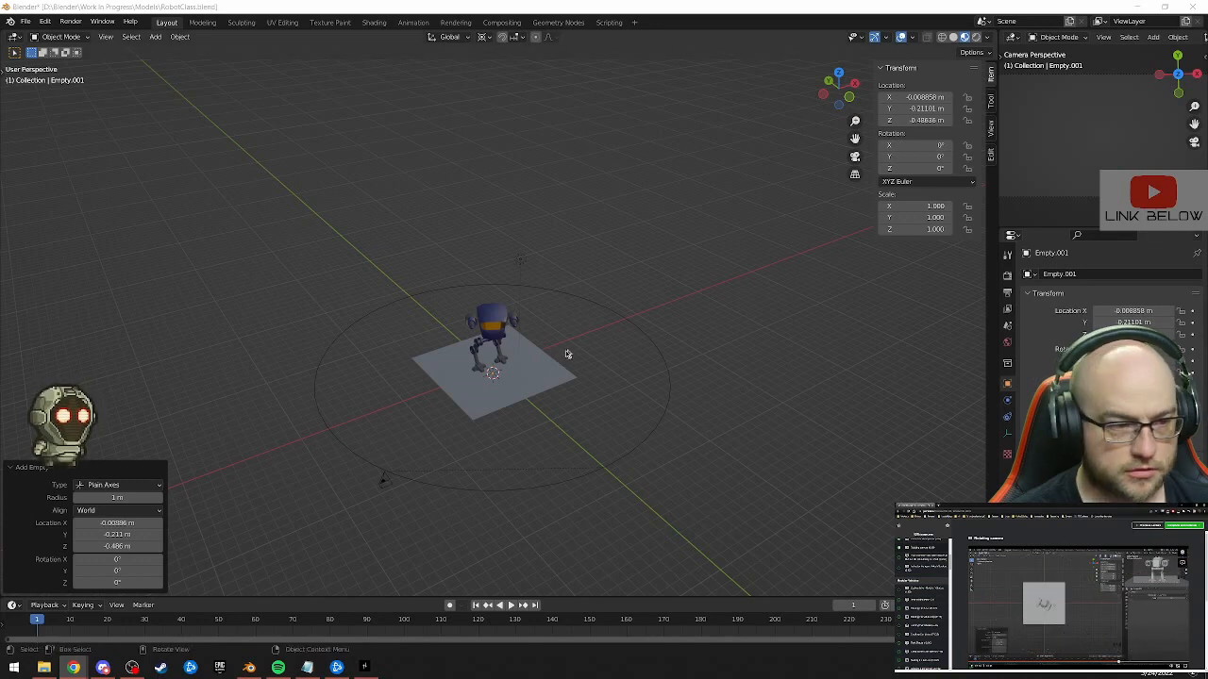
Delete the Plain Axes empty beneath the robot
left_click(492, 380)
left_click(491, 377)
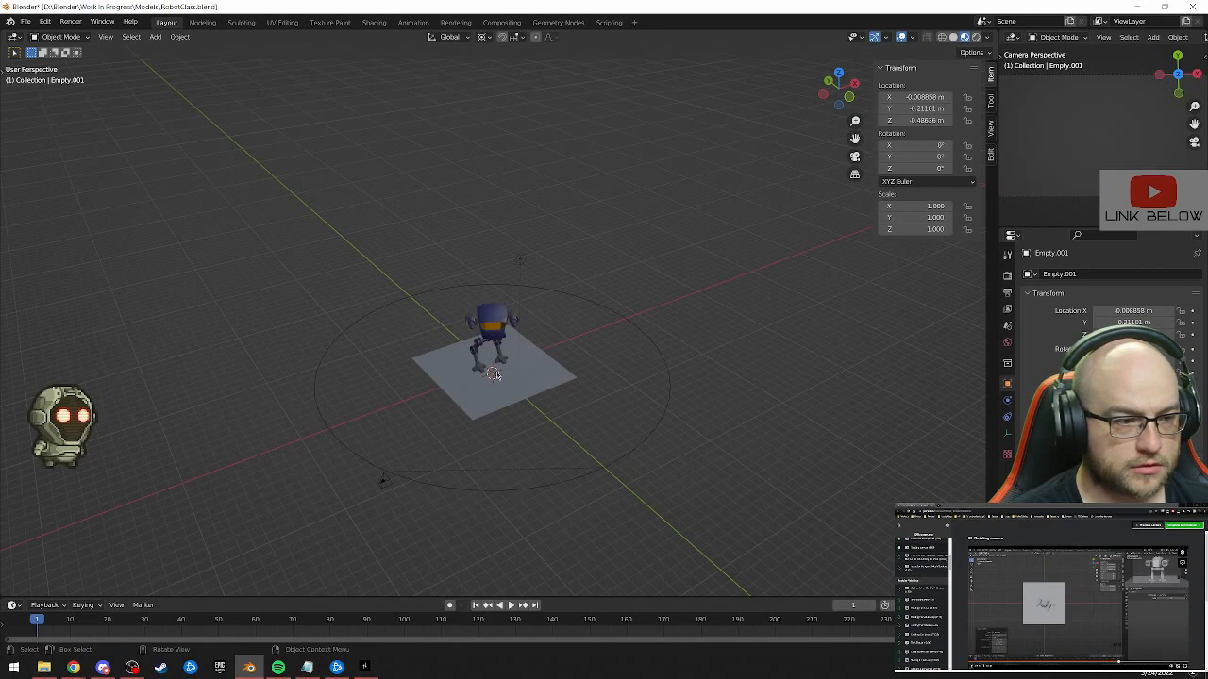
left_click(487, 378)
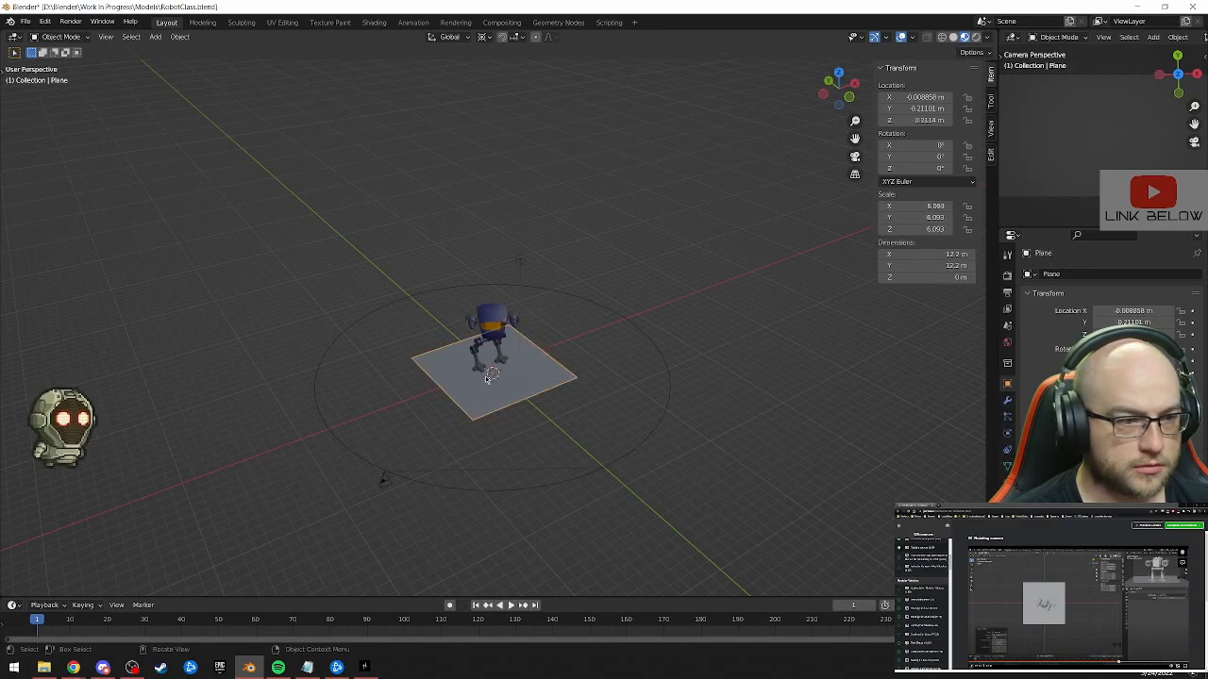
left_click(491, 378)
right_click(492, 376)
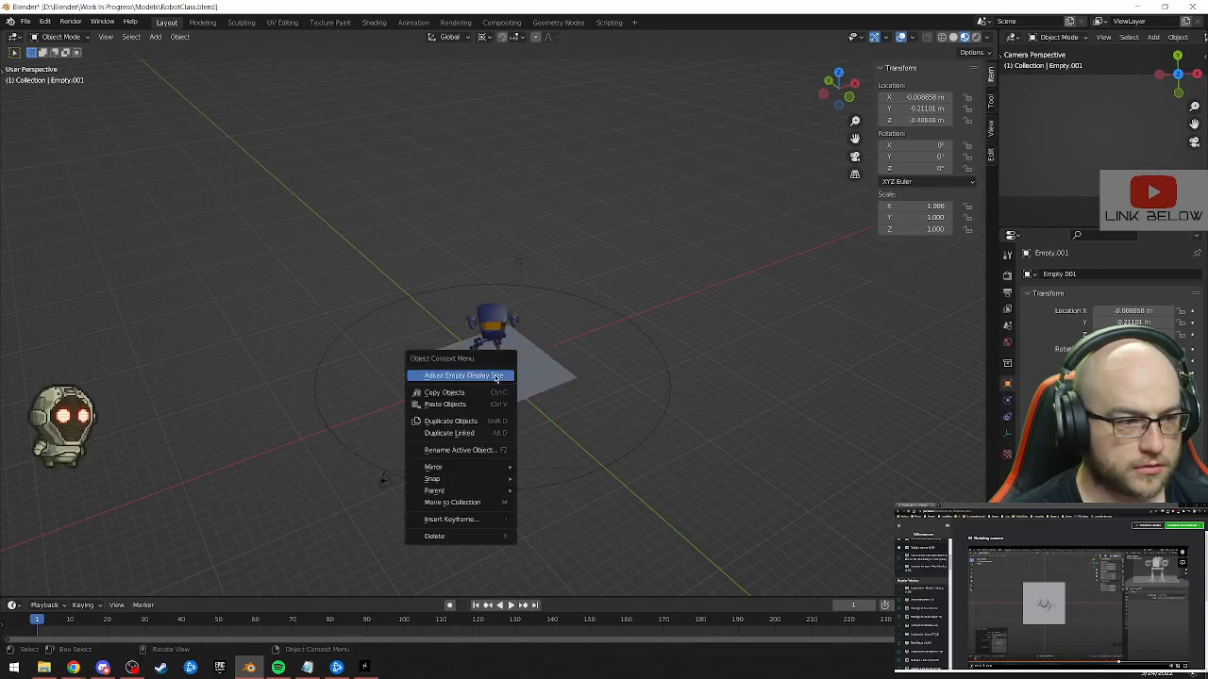
left_click(459, 536)
Add an Arrows empty at the 3D cursor beneath the robot and scale it up to about 12.067
key("shift+a")
mouse_move(487, 393)
left_click(539, 406)
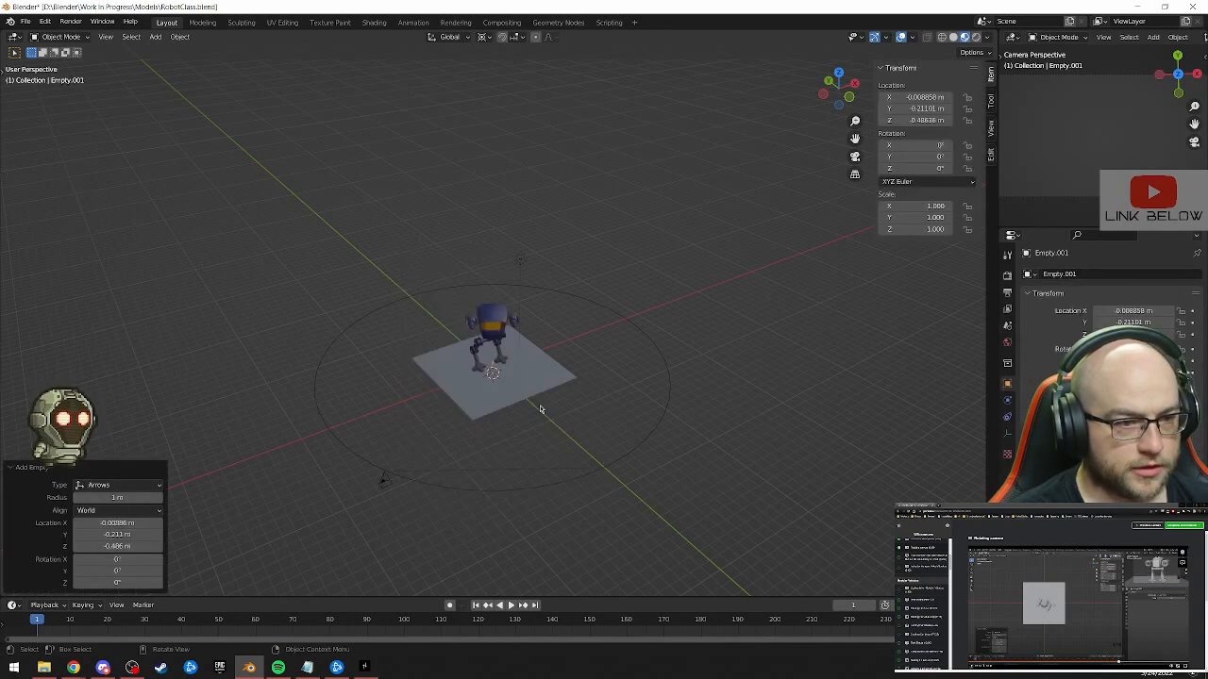
key("s")
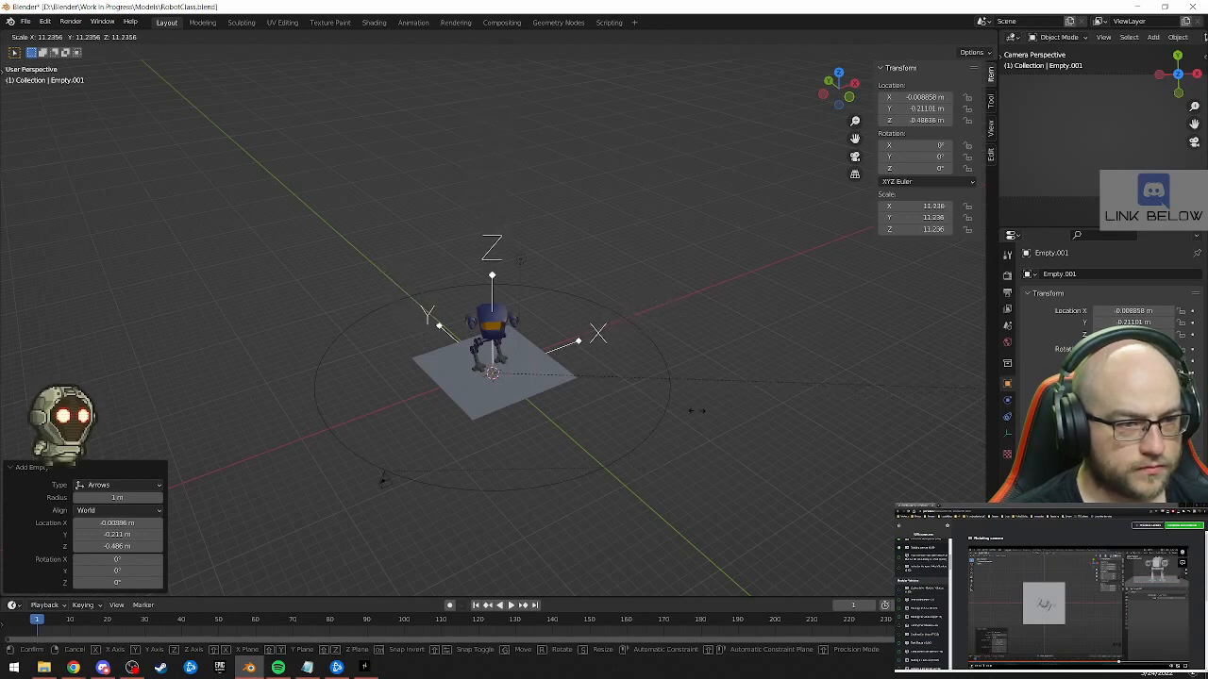
left_click(785, 418)
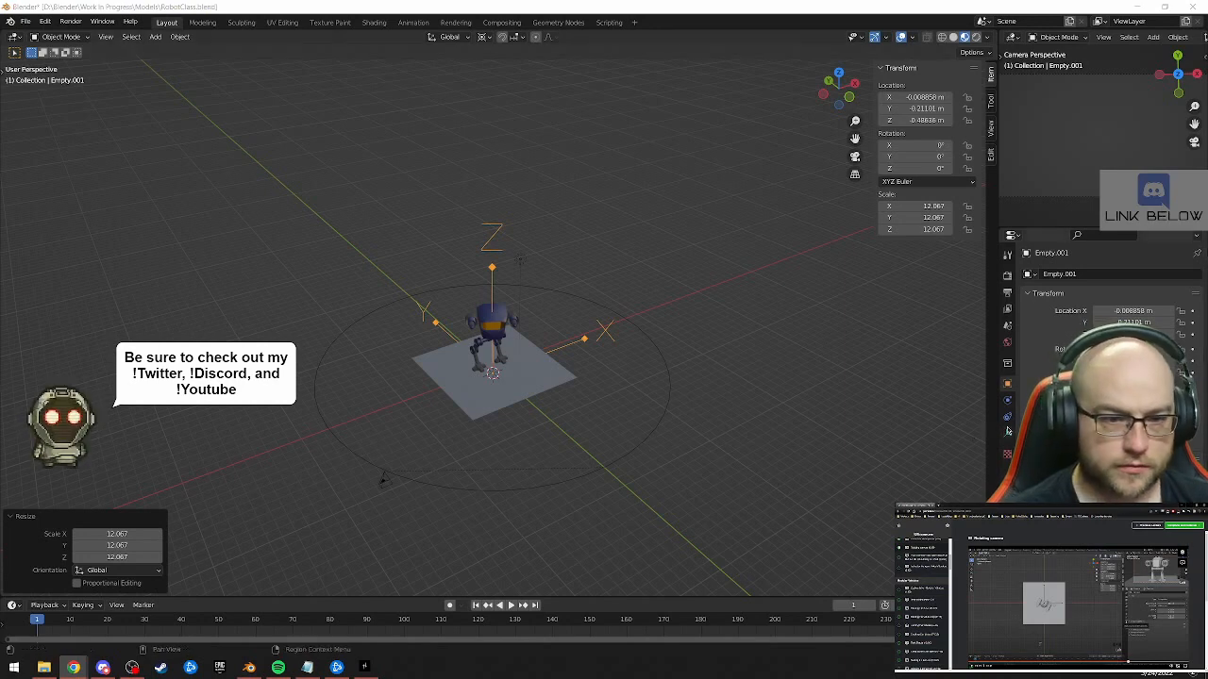
Add a Track To constraint to the camera, targeting Empty.001 with -Z as the track axis
left_click(386, 479)
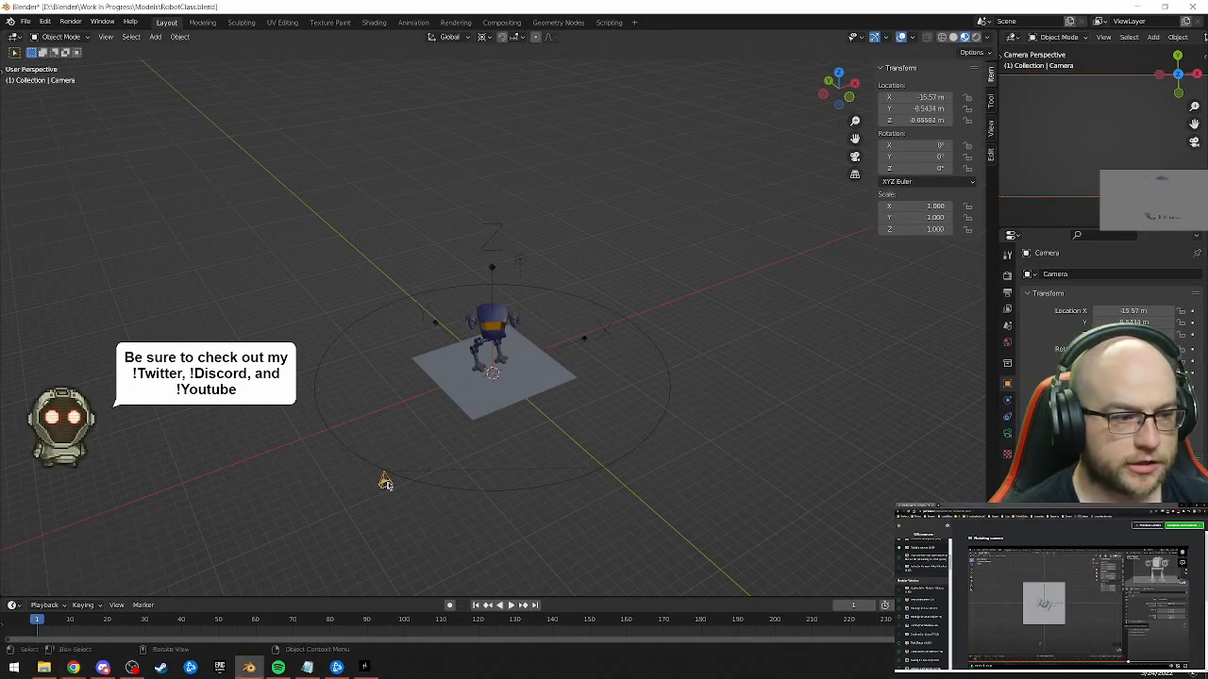
left_click(1006, 418)
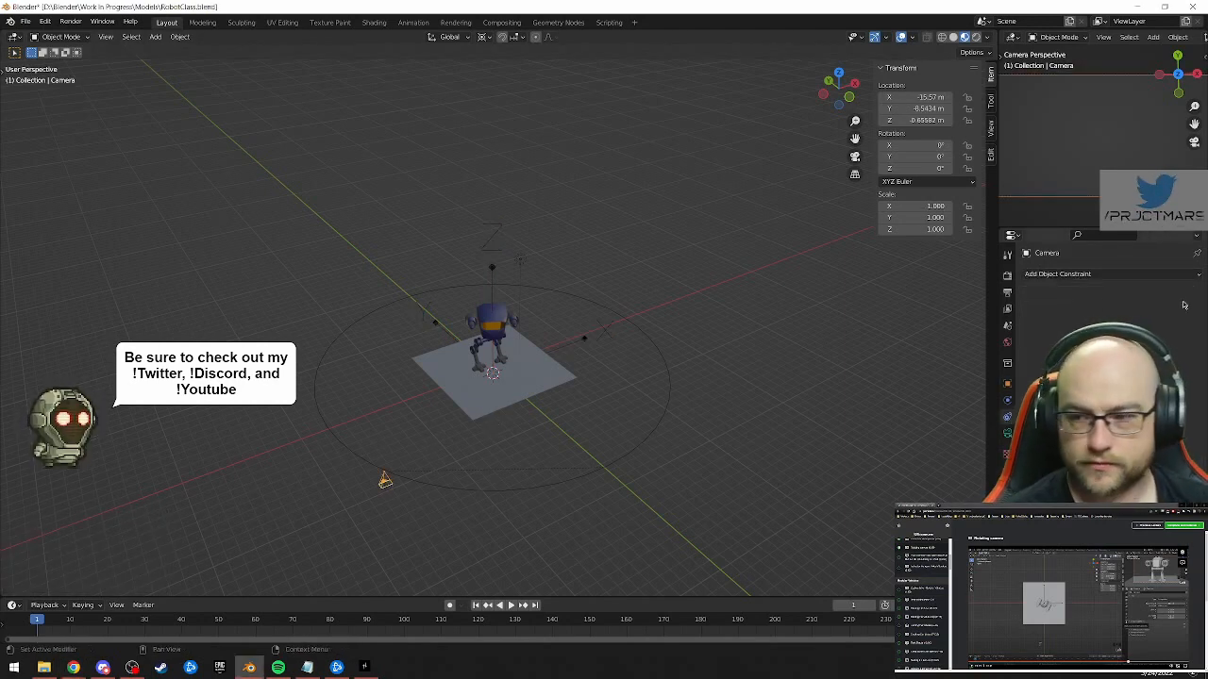
left_click(1091, 653)
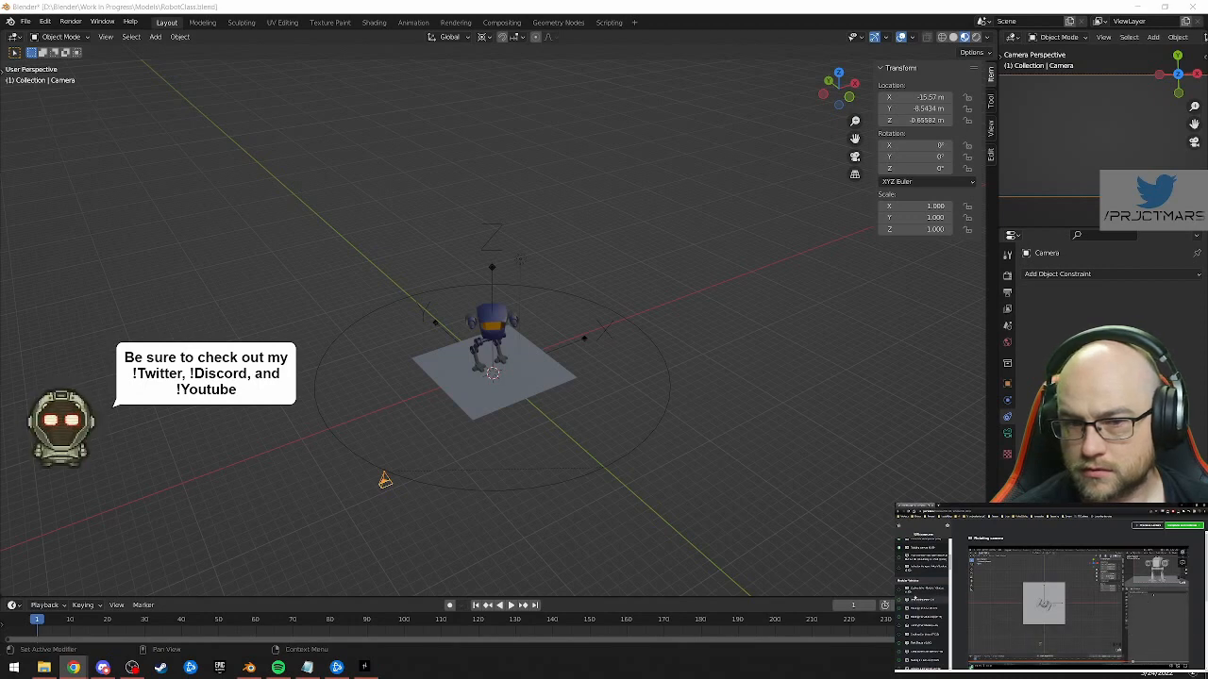
left_click(1075, 274)
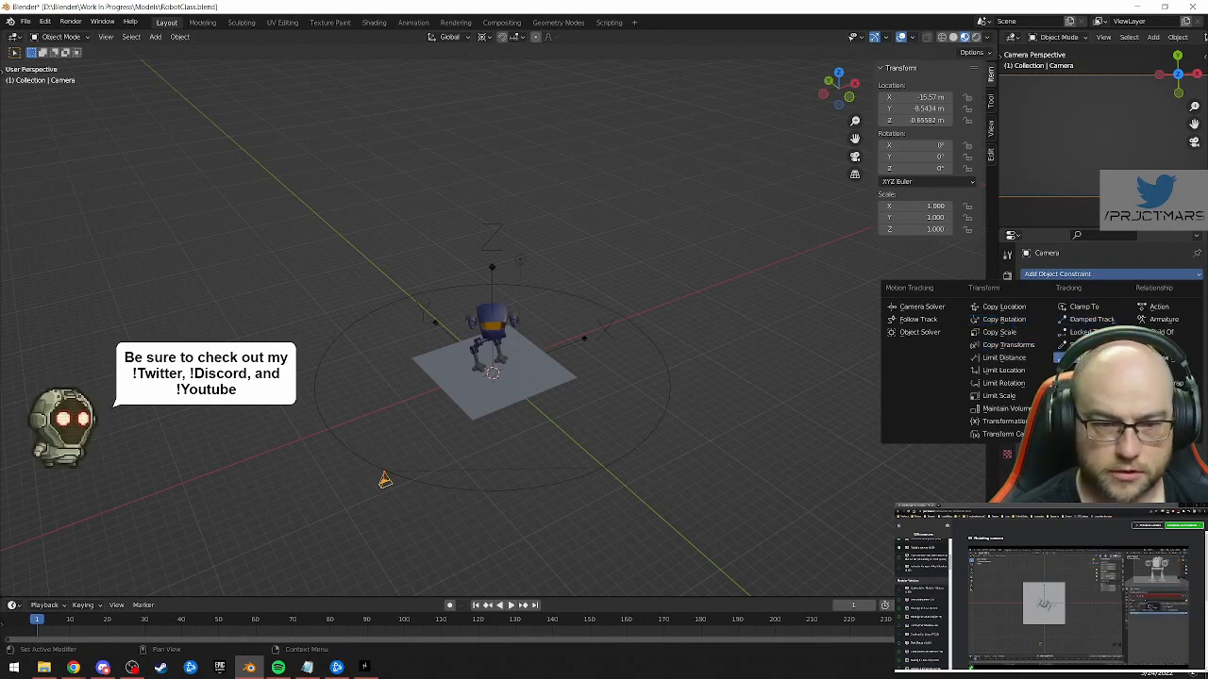
left_click(1085, 384)
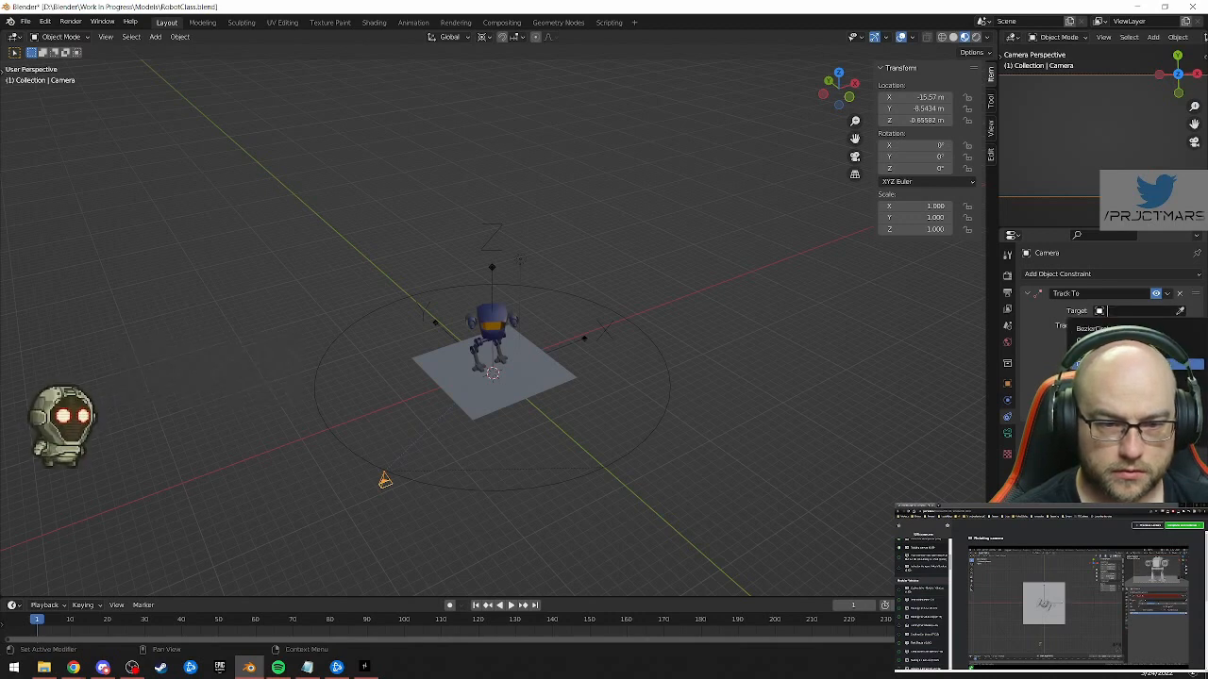
type("e")
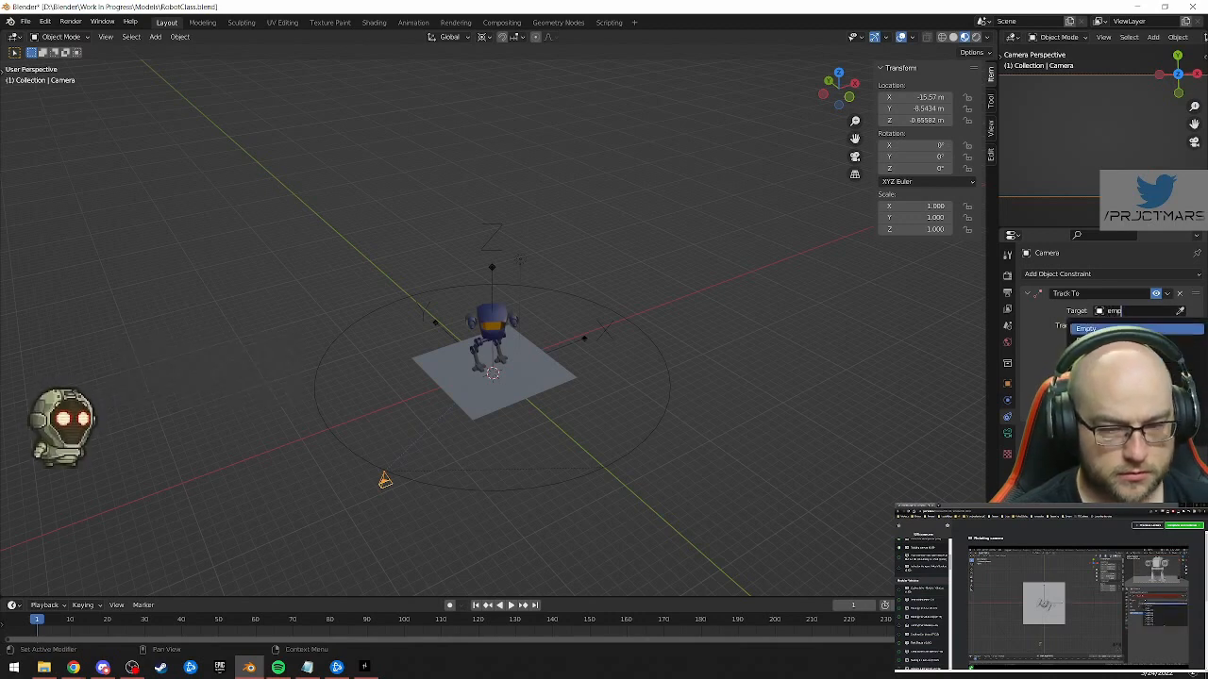
type("mp")
key("Return")
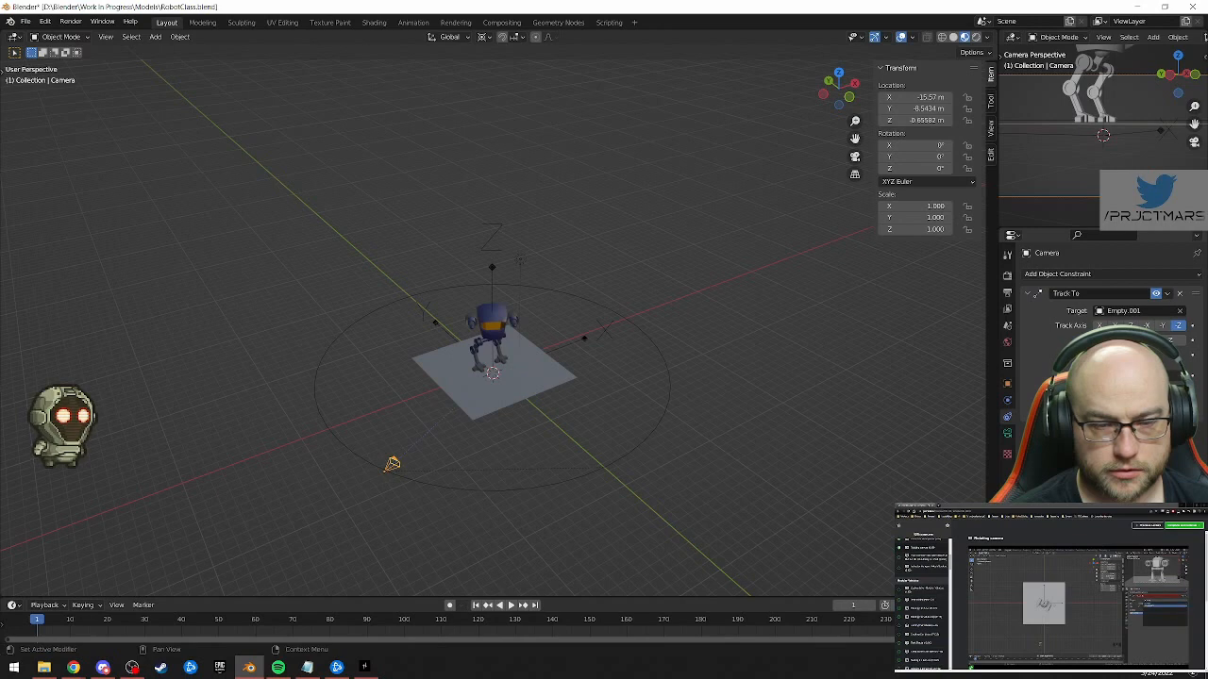
left_click(1115, 326)
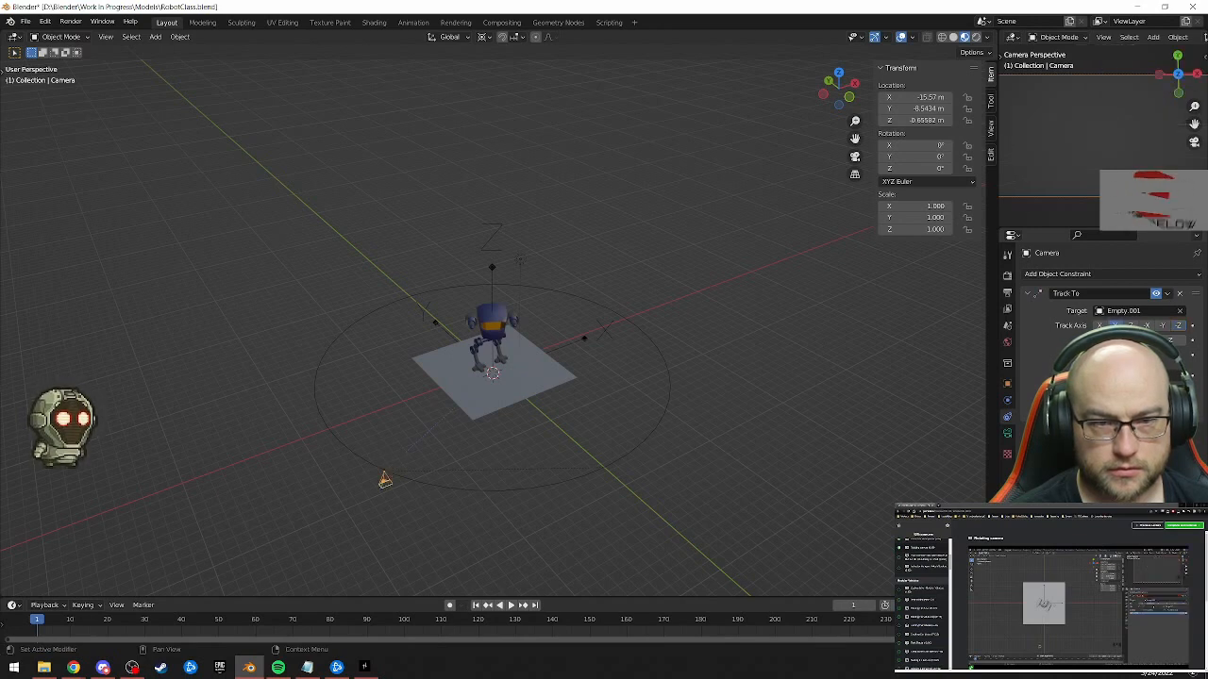
left_click(1178, 325)
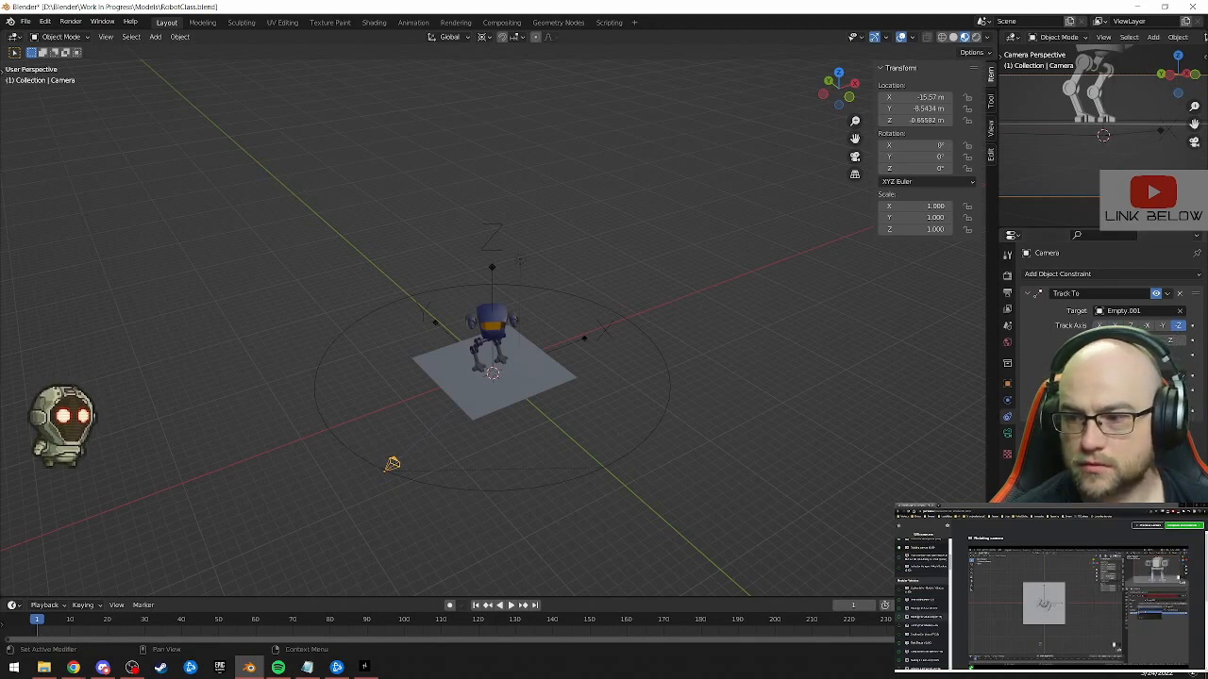
Move the Arrows empty up to the robot's body, to about X 2.07 m, Y 1.72 m and Z 4.15 m
left_click(1079, 610)
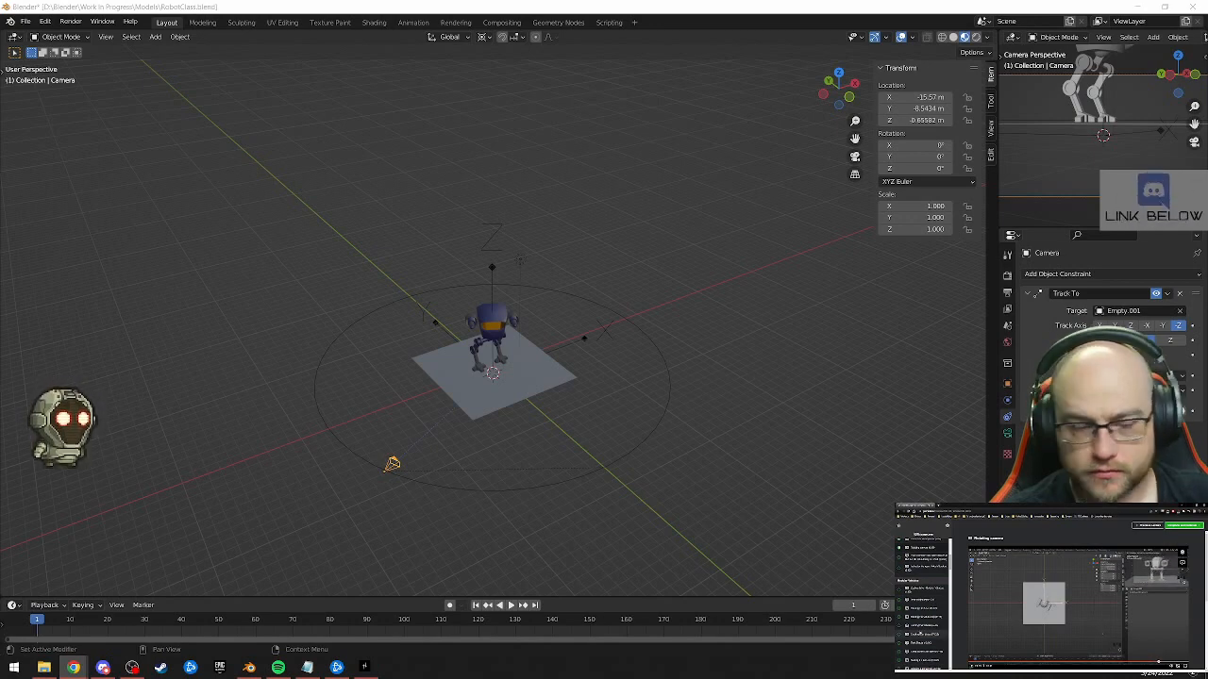
left_click(492, 376)
left_click(492, 373)
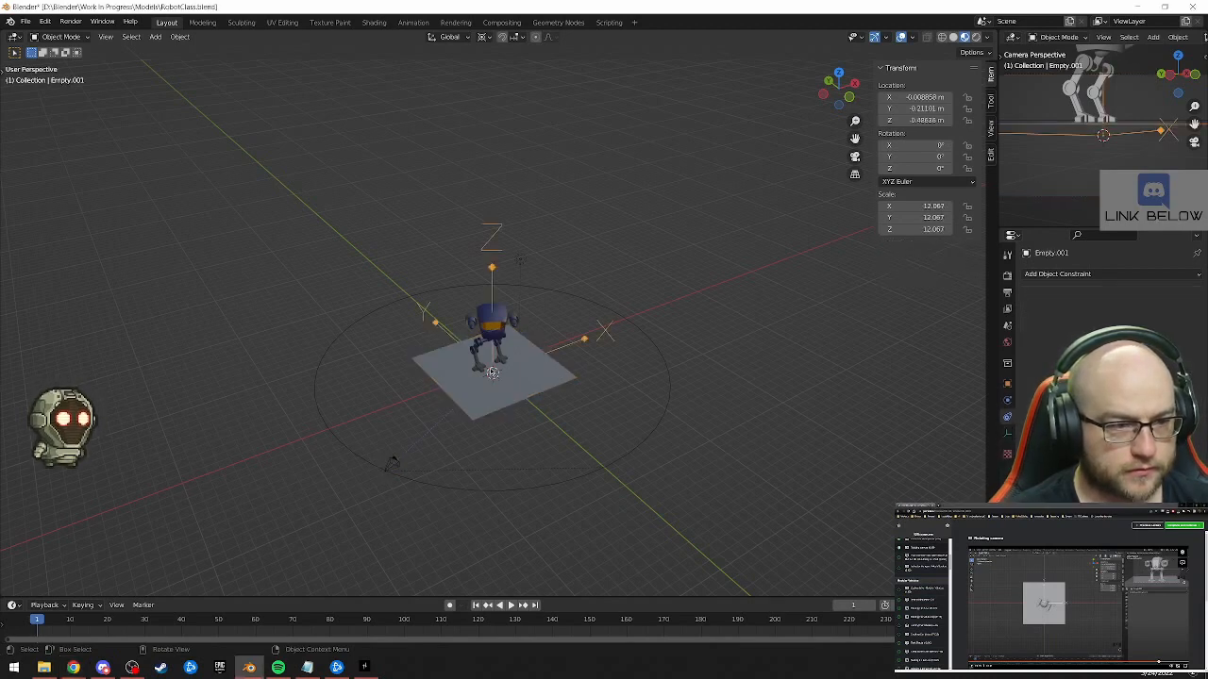
key("g")
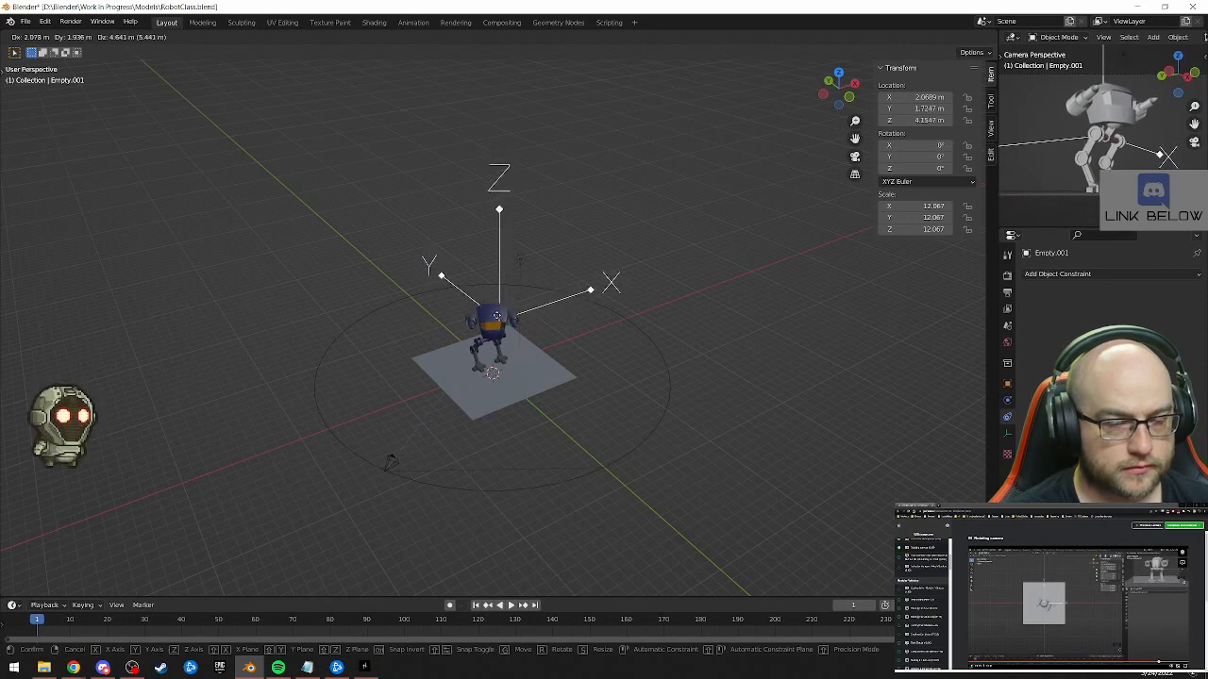
left_click(497, 315)
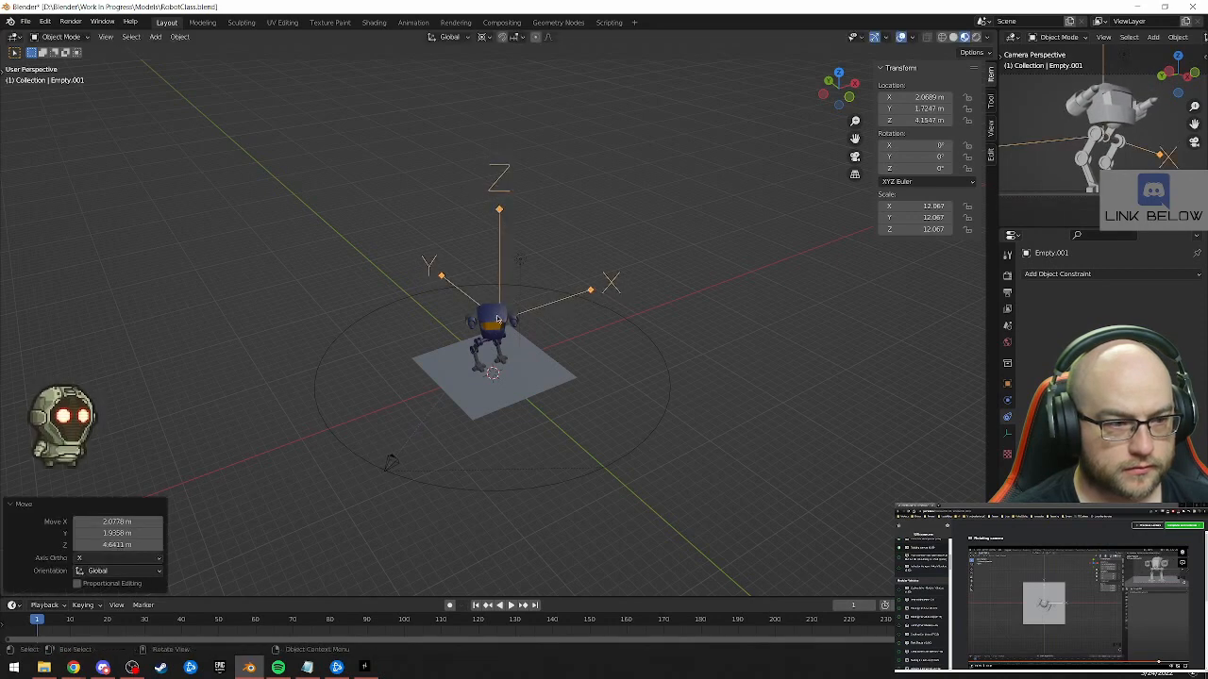
Raise the Bezier circle about 4.76 m along the Z axis, up to the height of the robot's body
left_click(644, 442)
key("g")
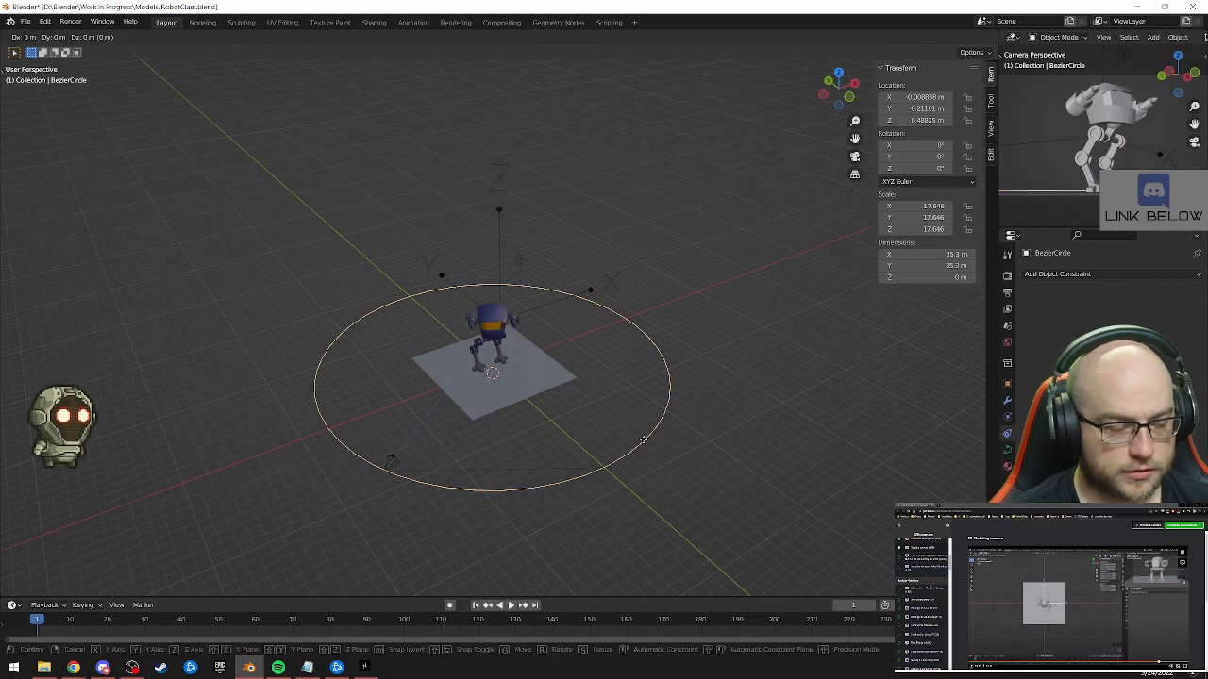
key("z")
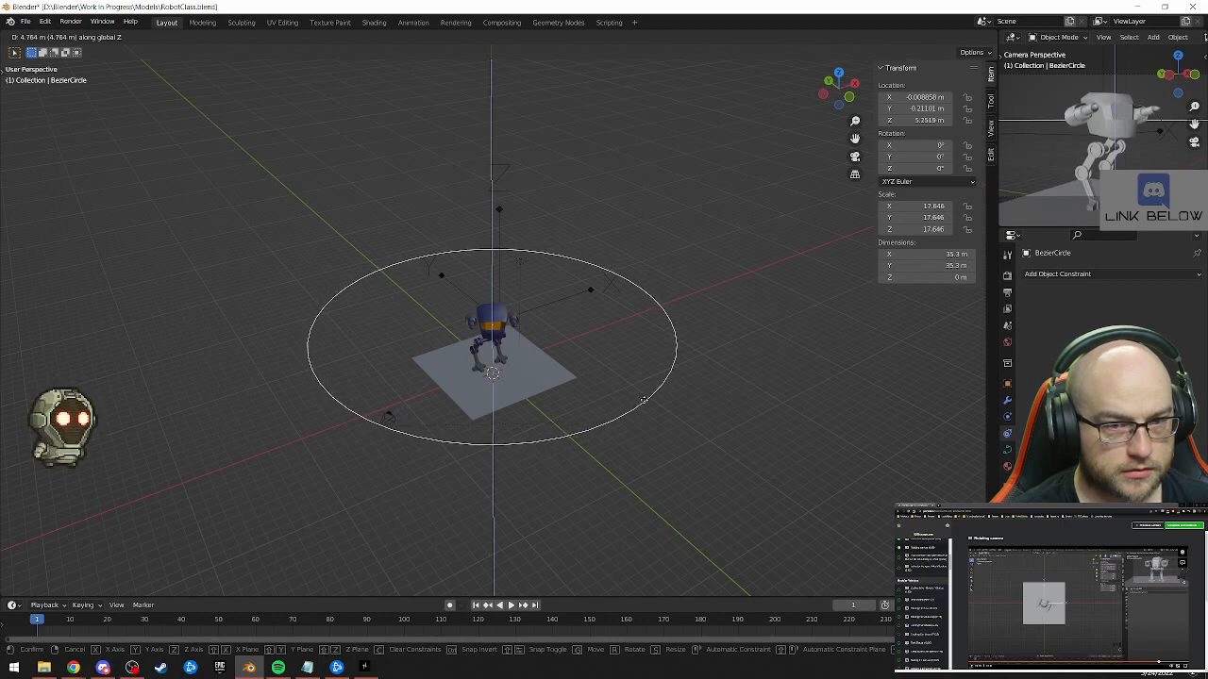
left_click(642, 400)
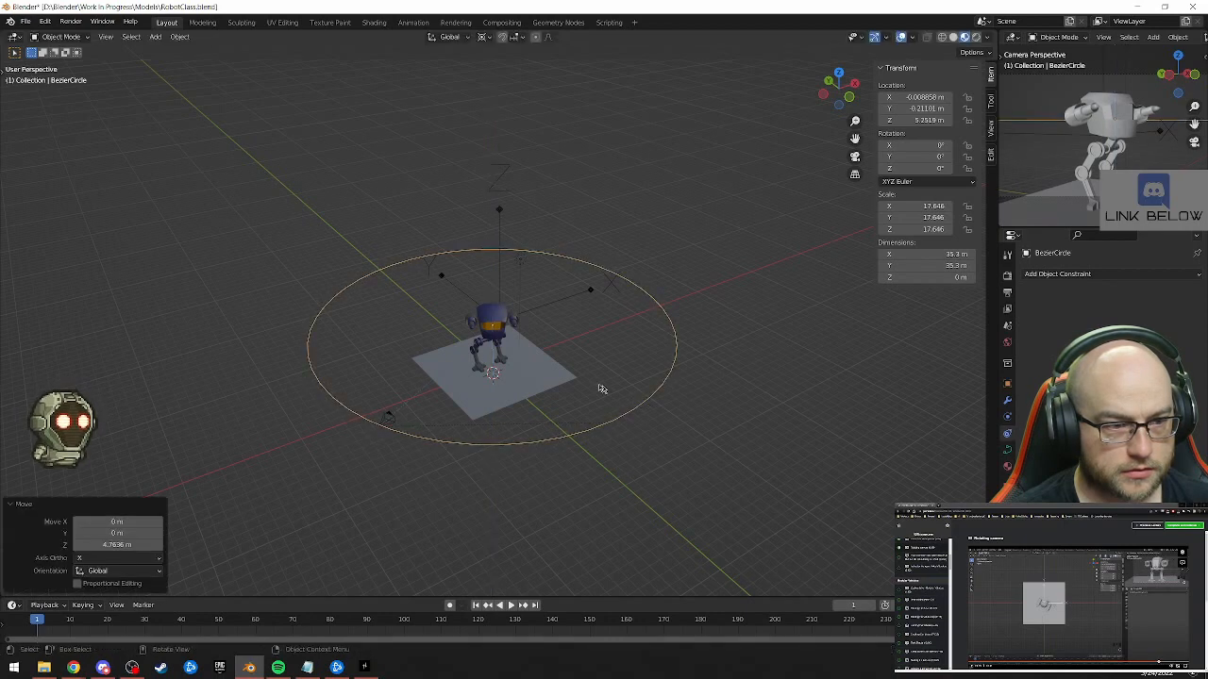
Lower the Arrows empty about 1.06 m along the Z axis
left_click(499, 295)
key("g")
key("z")
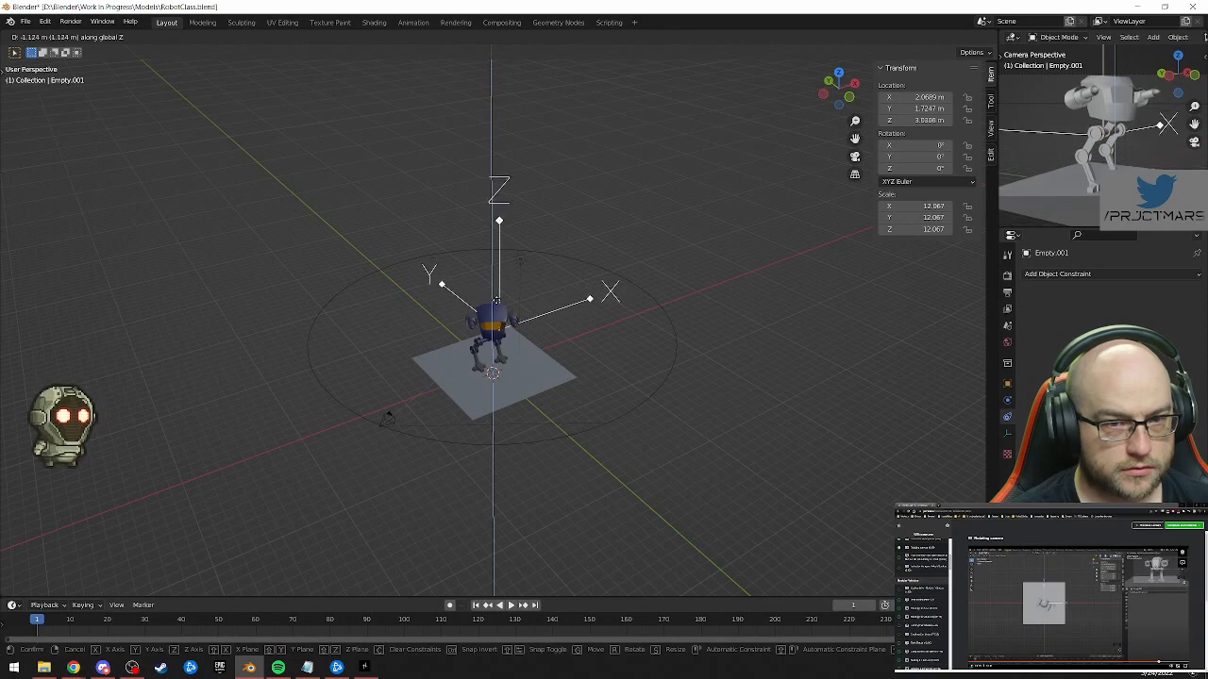
left_click(496, 301)
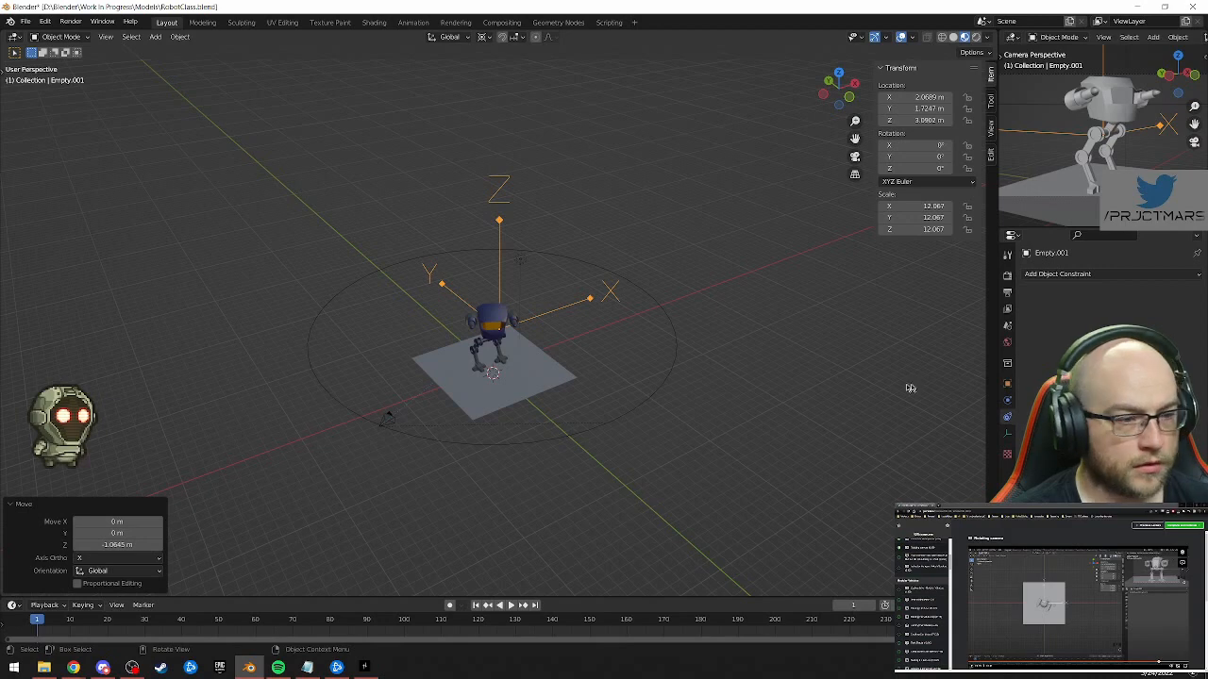
Move the camera toward the Bezier circle, about -1.52 m in X, 1.56 m in Y and 0.79 m in Z
left_click(1003, 632)
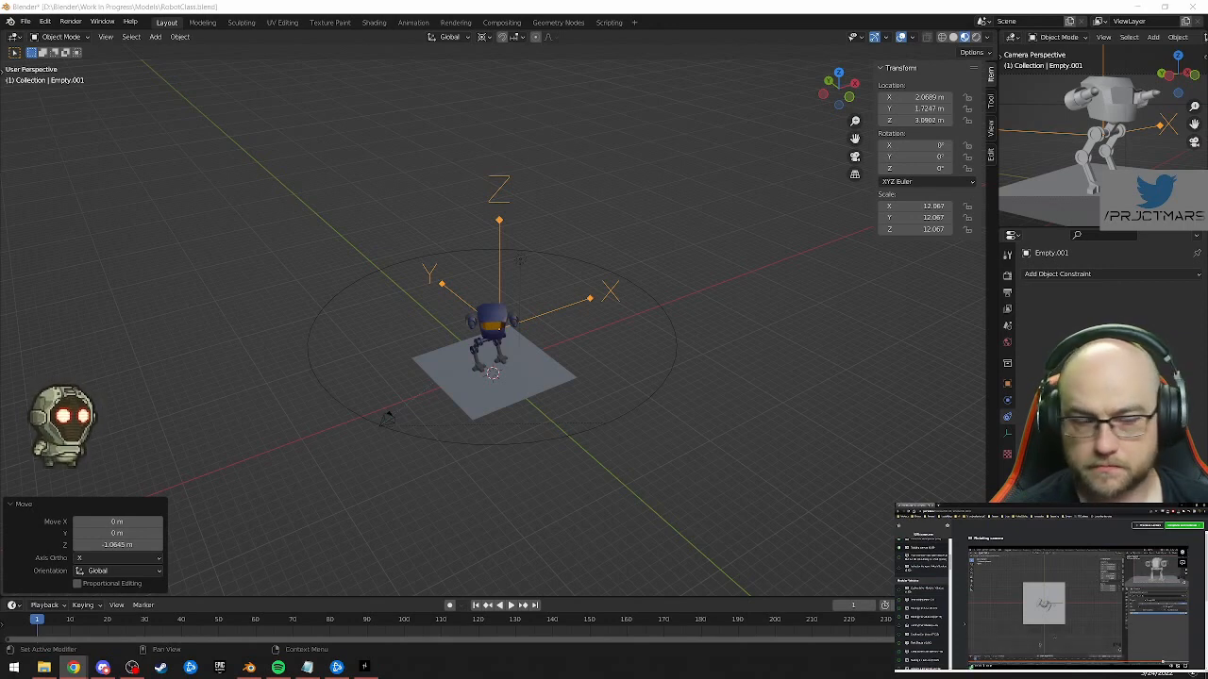
left_click(389, 423)
left_click(388, 421)
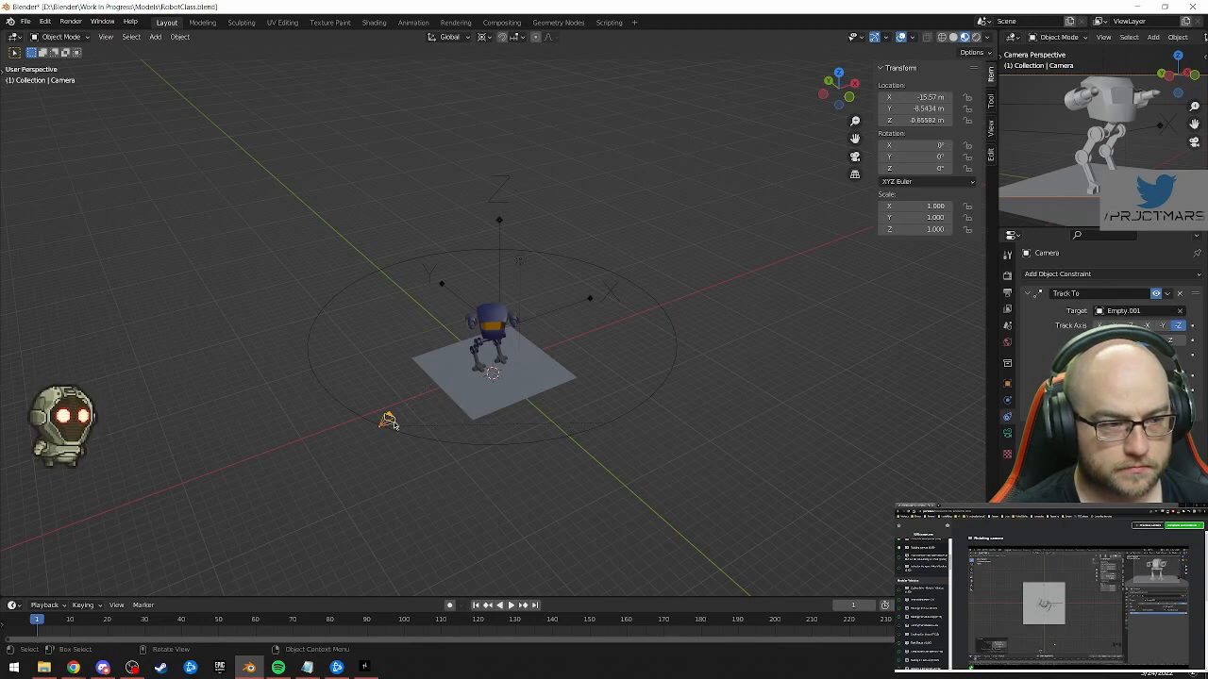
key("g")
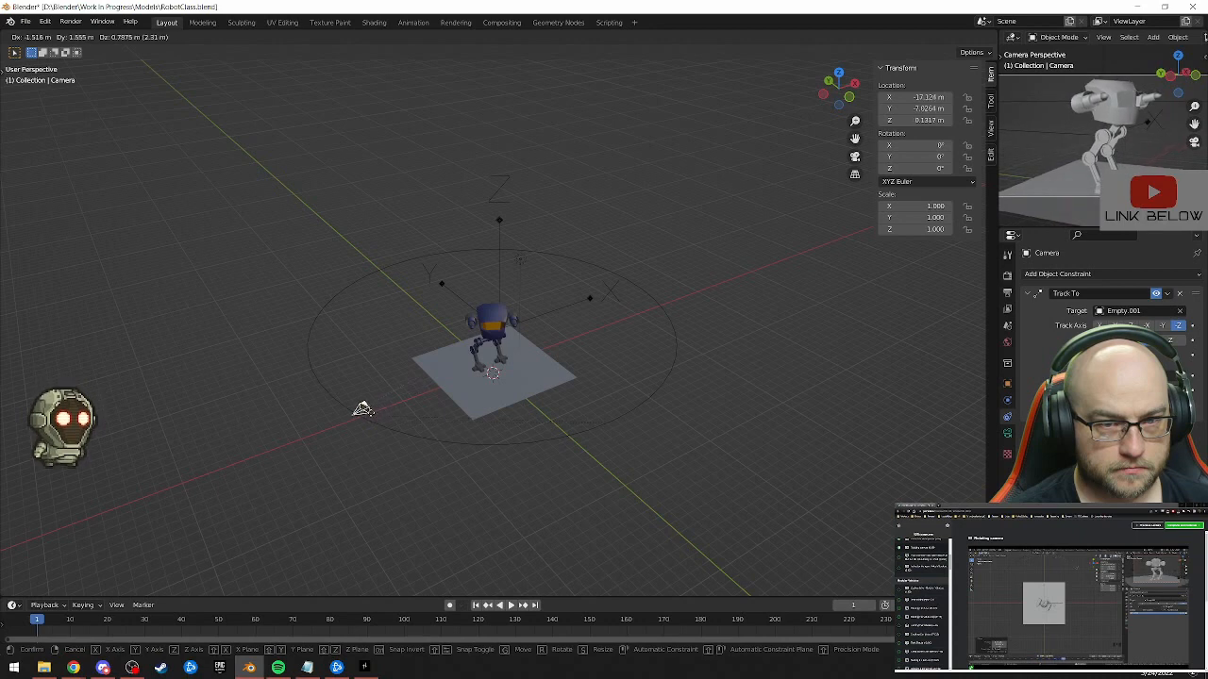
left_click(362, 409)
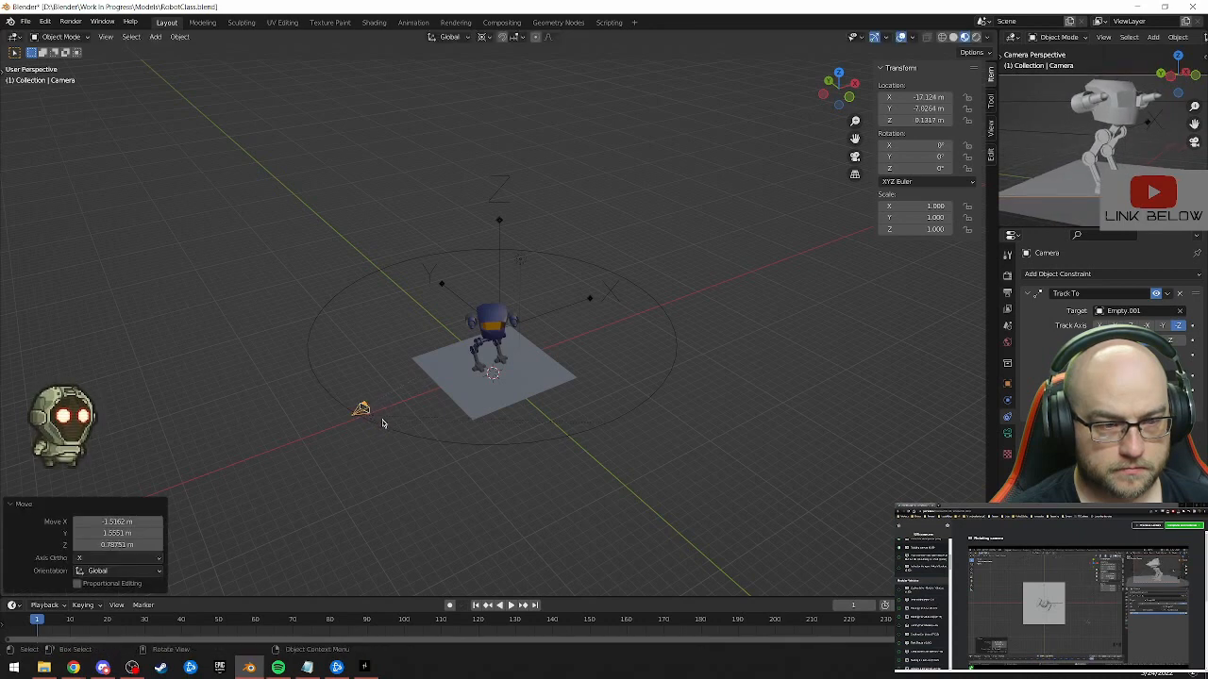
Preview the camera's orbit and rewind to the first frame, and open the camera's data properties
left_click(511, 606)
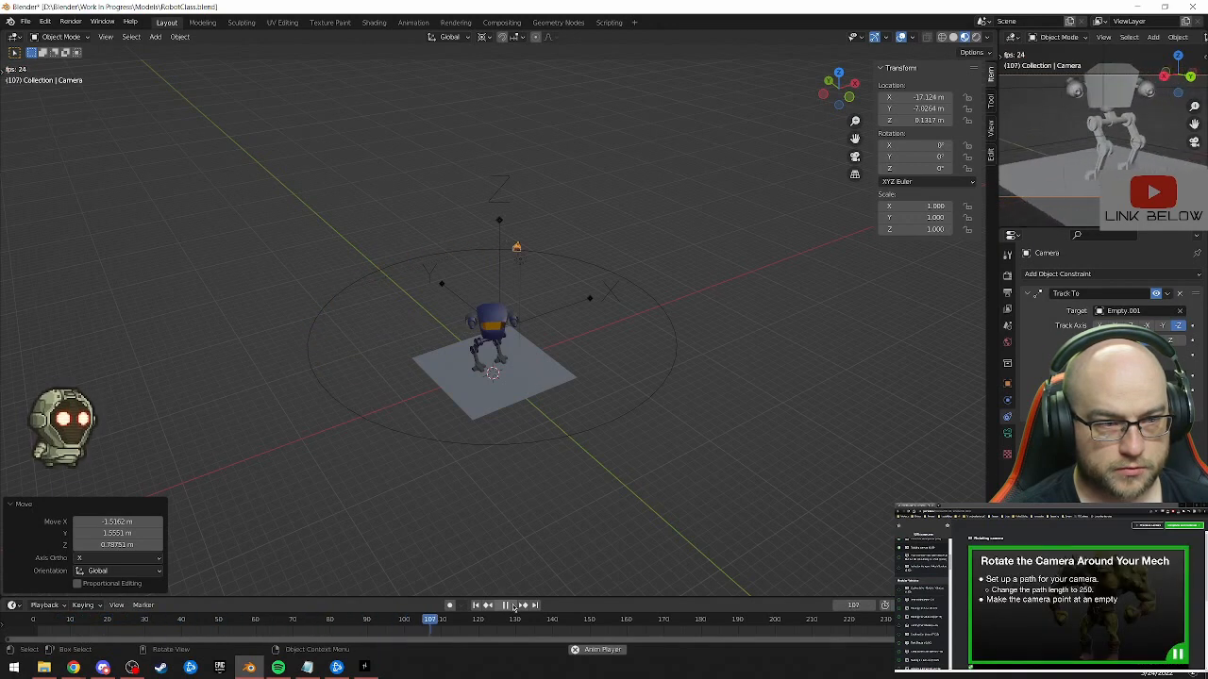
left_click(506, 605)
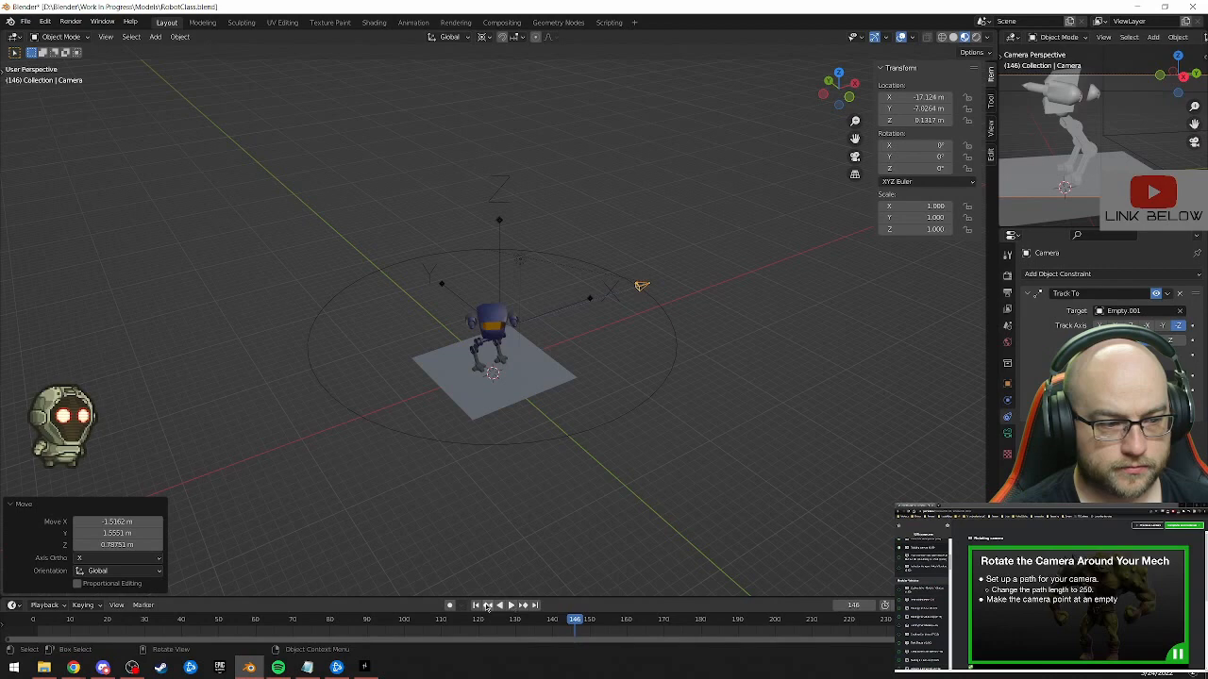
left_click(476, 605)
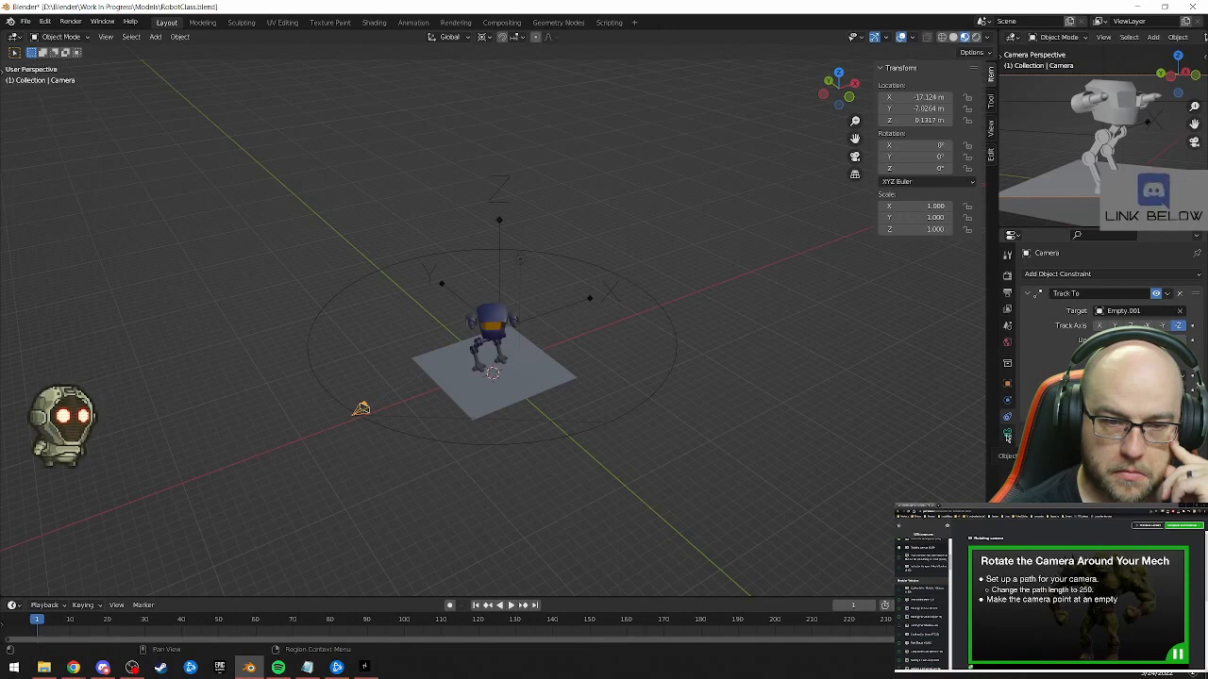
left_click(1007, 435)
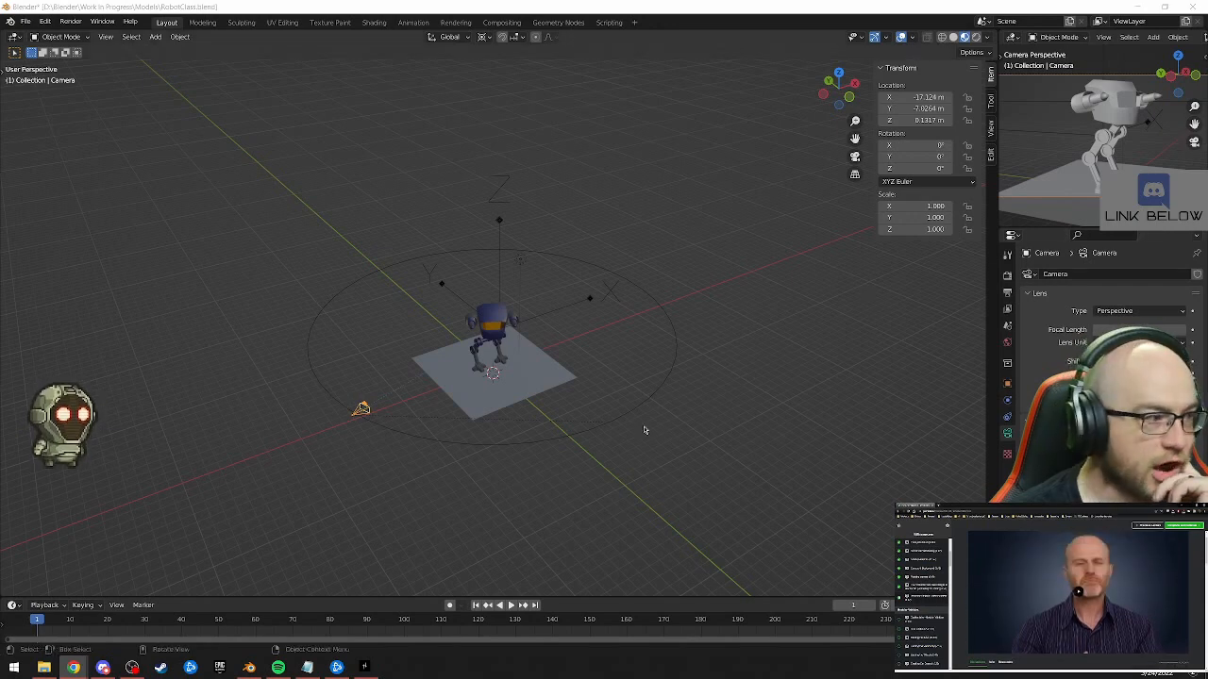
Reposition the camera on the circle by about 0.30 m in X, -1.74 m in Y and -0.91 m in Z
middle_click_drag(682, 395, 497, 423)
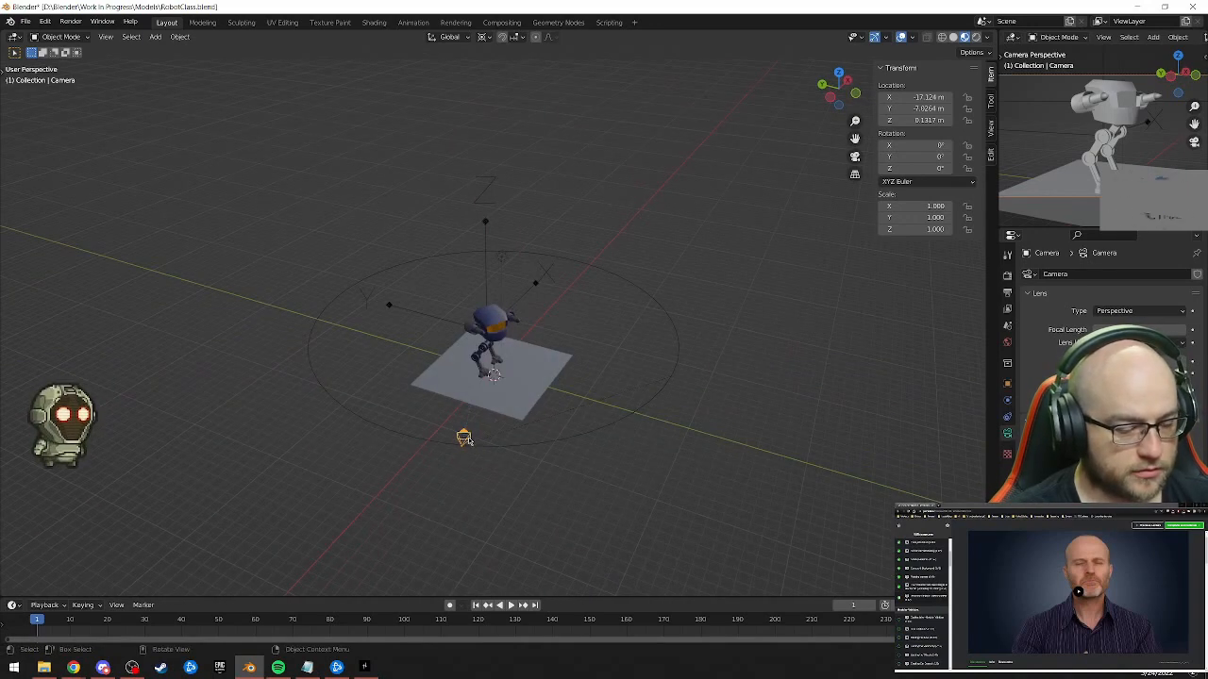
key("g")
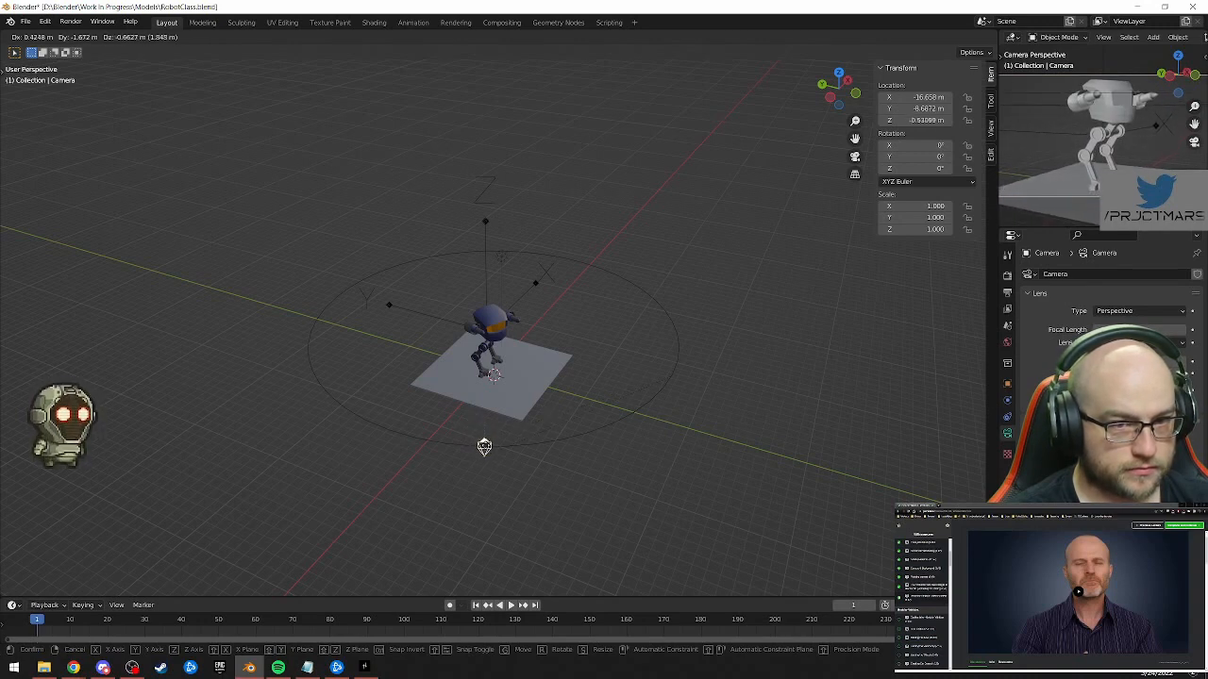
left_click(484, 450)
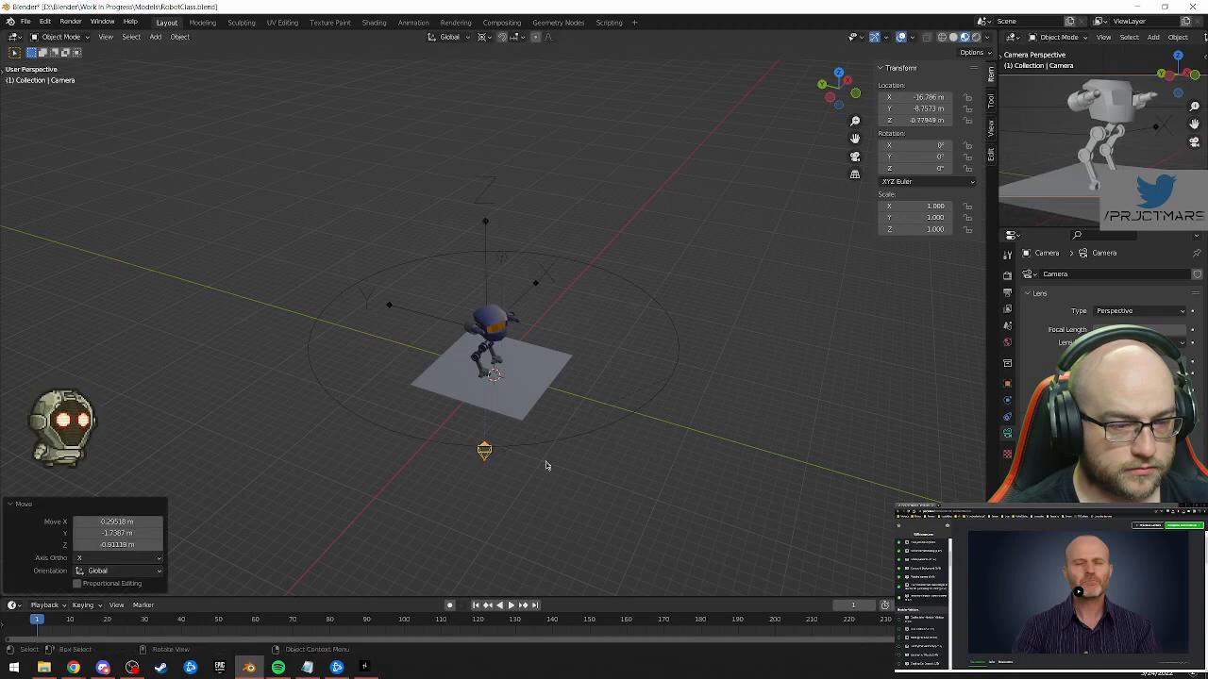
Play the camera orbit and examine its path and framing from the side, stopping at frame 74
left_click(513, 606)
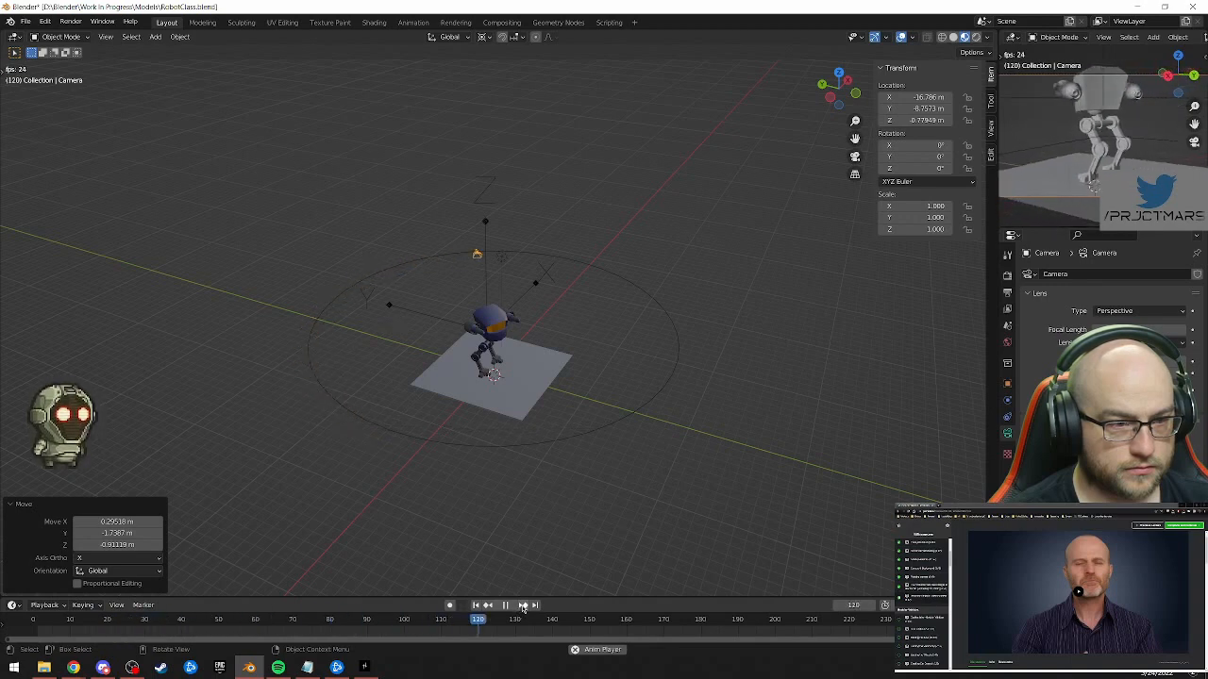
middle_click_drag(708, 452, 826, 404)
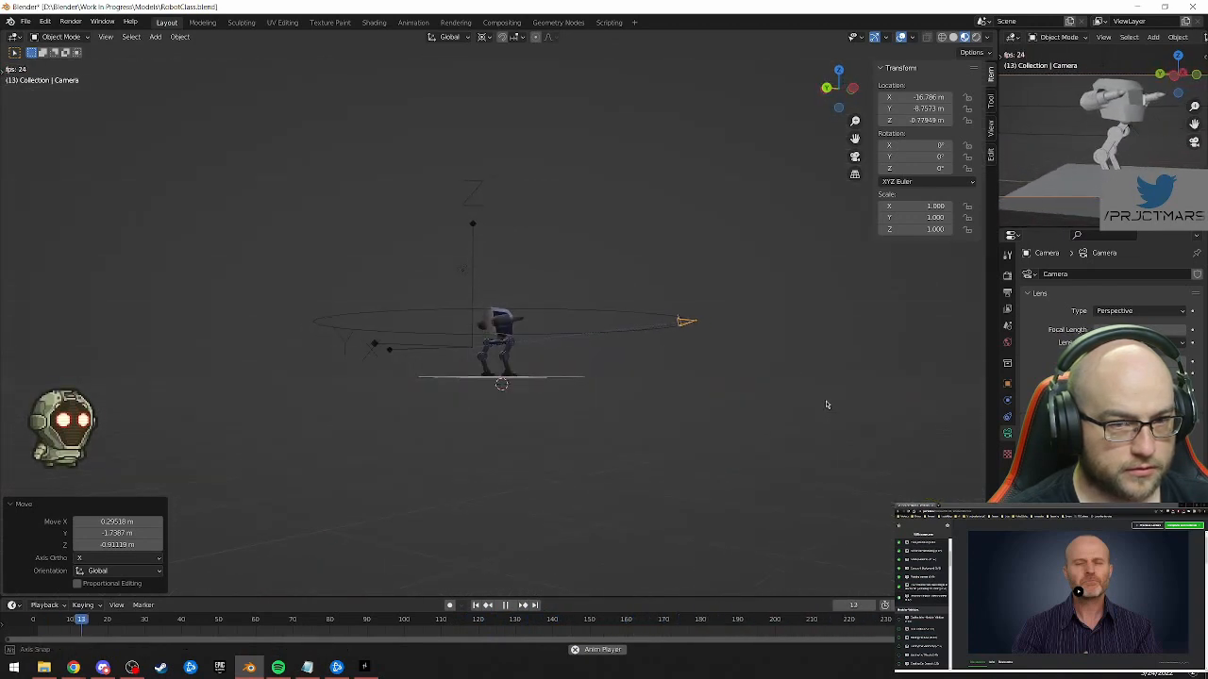
middle_click_drag(819, 407, 857, 407)
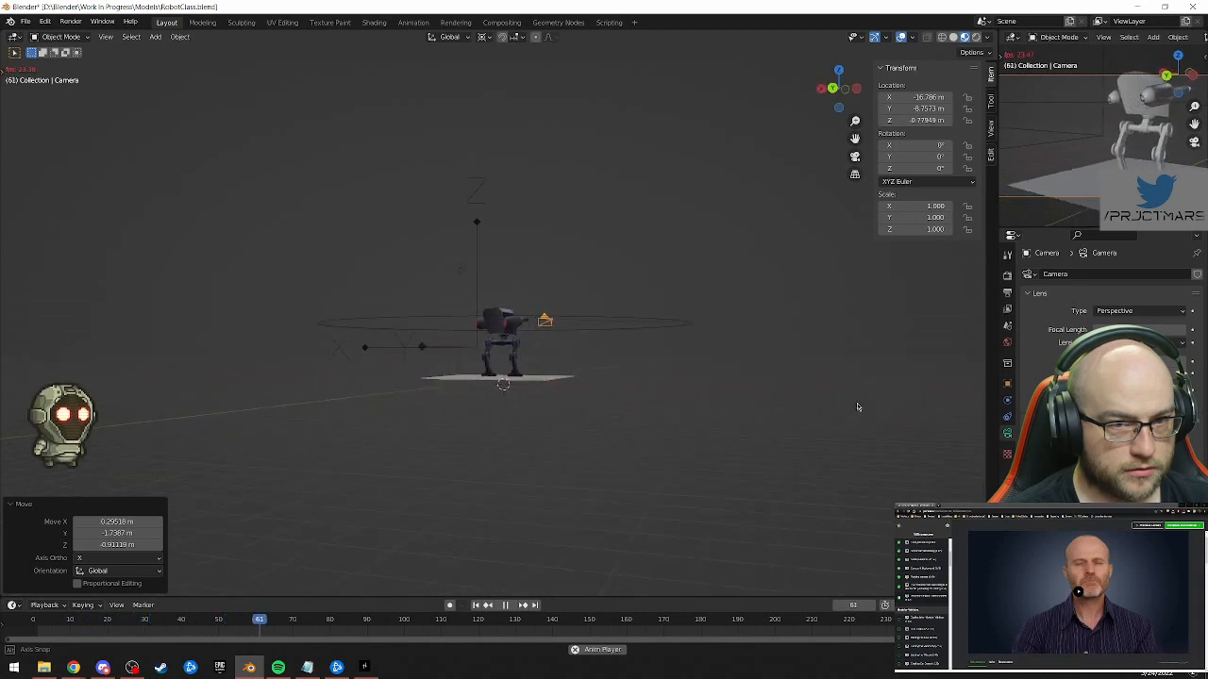
key("space")
middle_click_drag(569, 475, 606, 477)
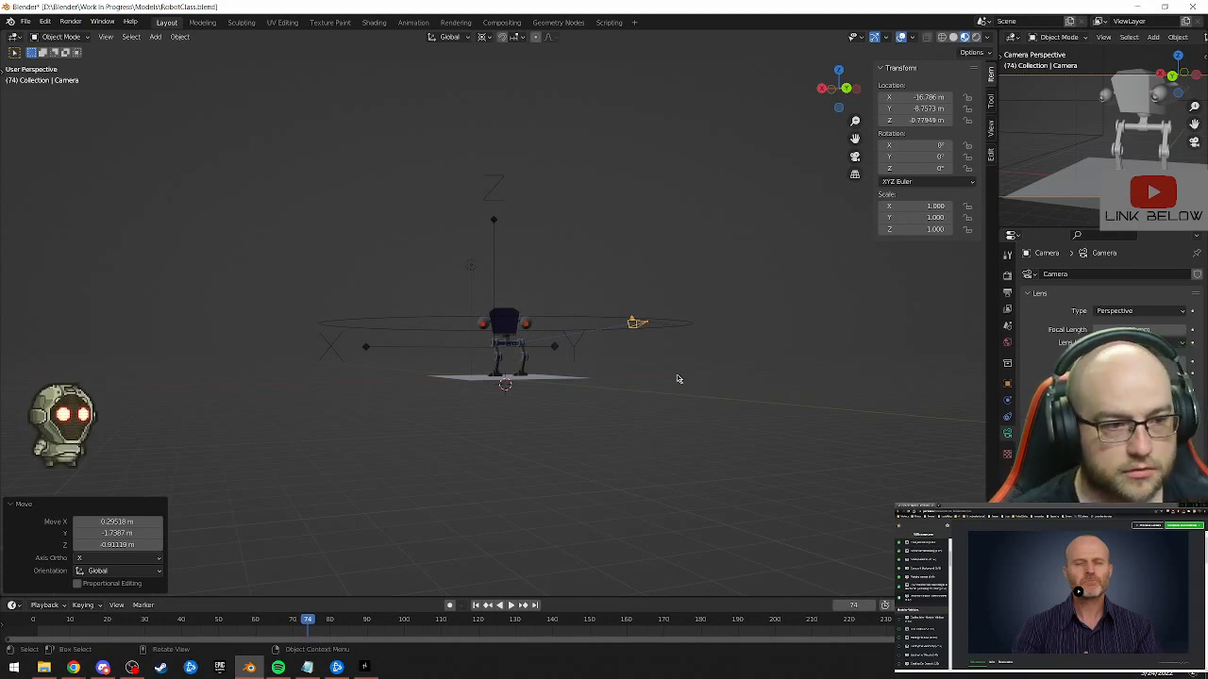
middle_click_drag(676, 379, 583, 361)
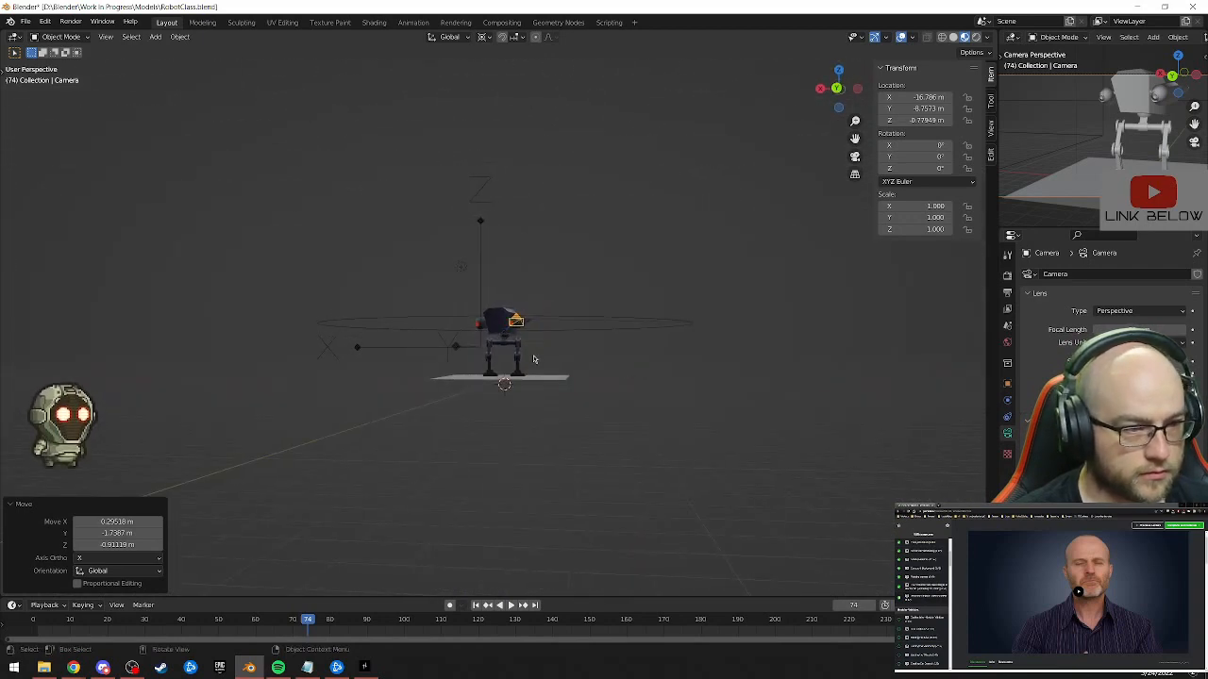
Nudge the camera slightly upward along the Z axis
key("g")
key("z")
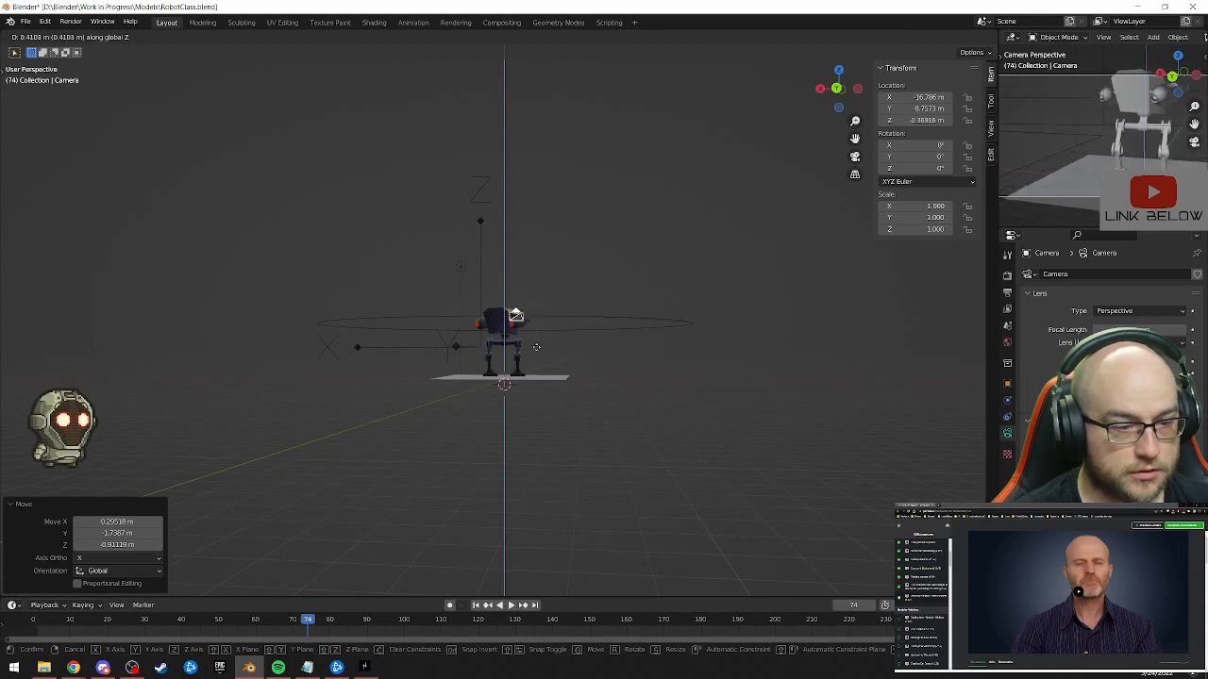
left_click(535, 350)
Move the empty toward the robot's centre by about -1.41 m in X, -0.16 m in Y and 0.59 m in Z, and preview the orbit
left_click(479, 350)
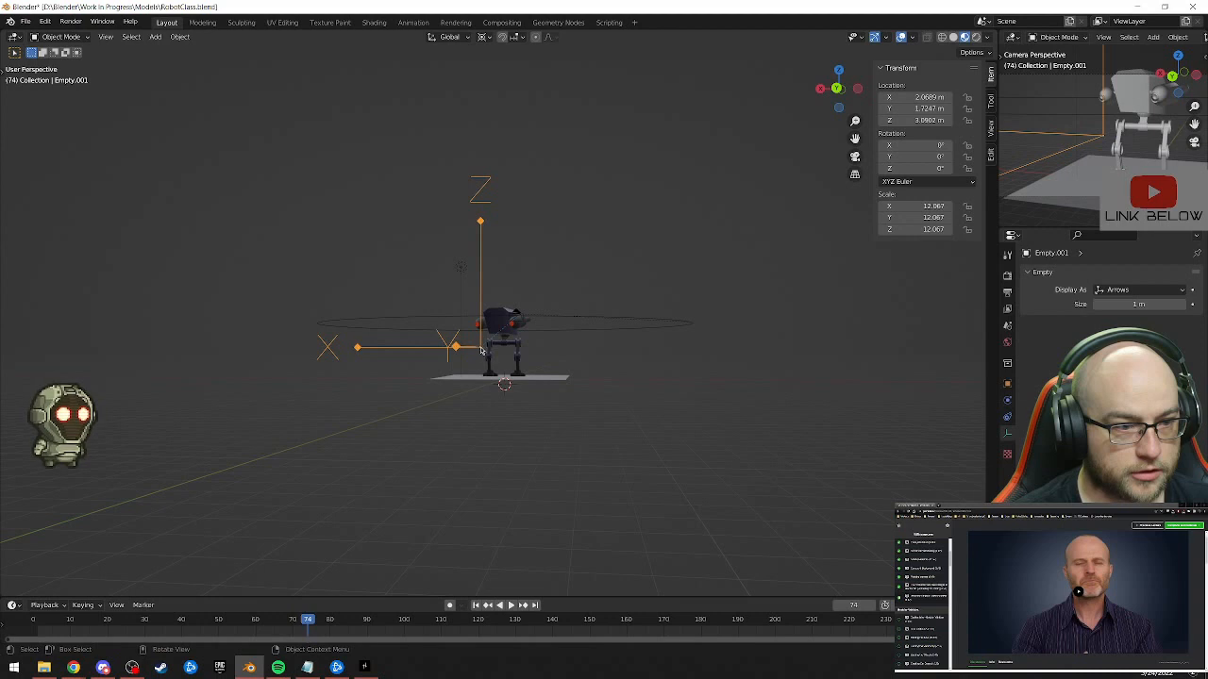
key("g")
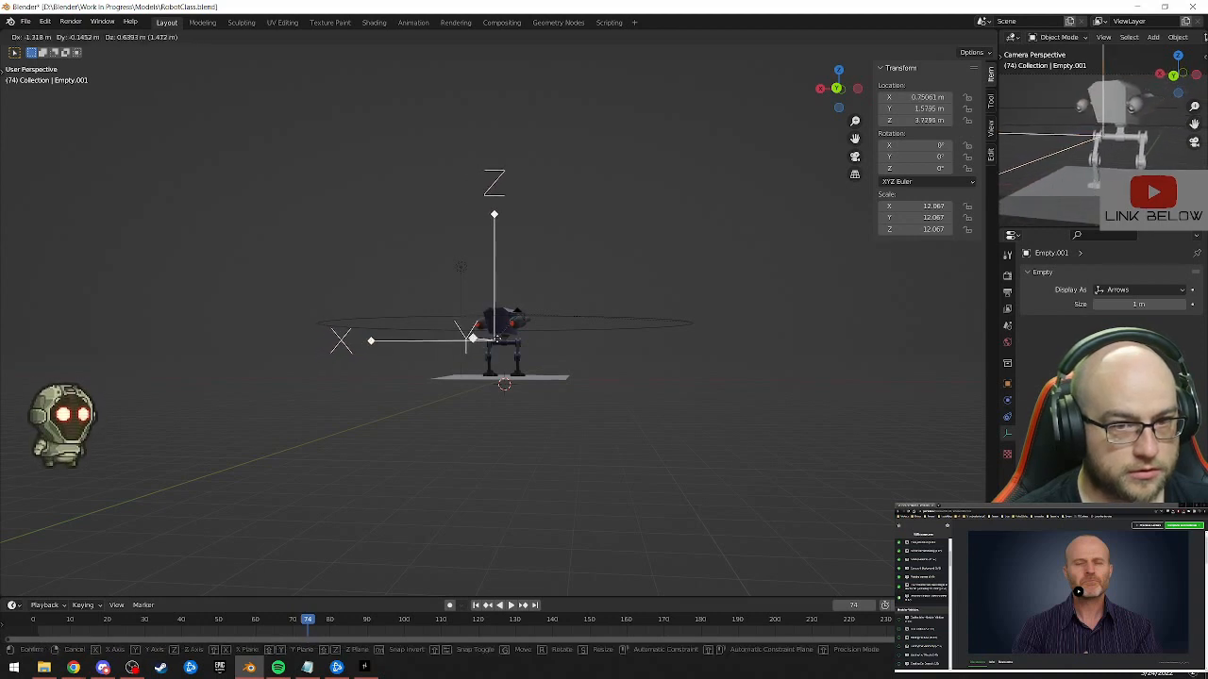
left_click(499, 344)
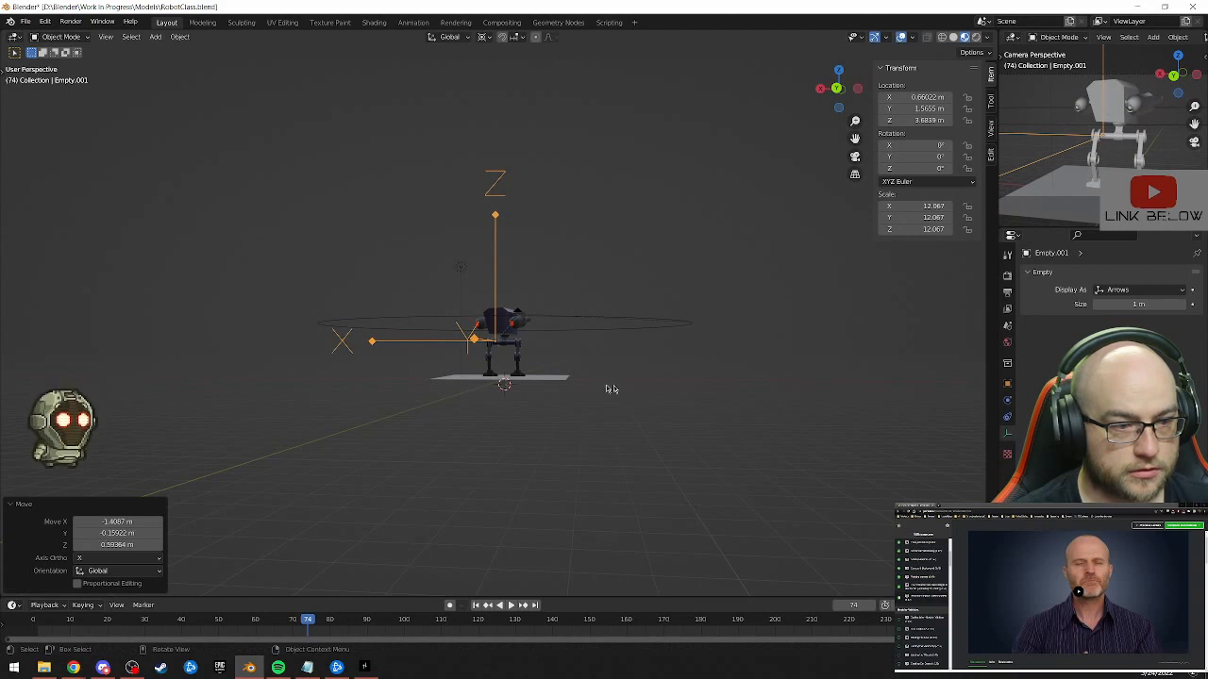
key("space")
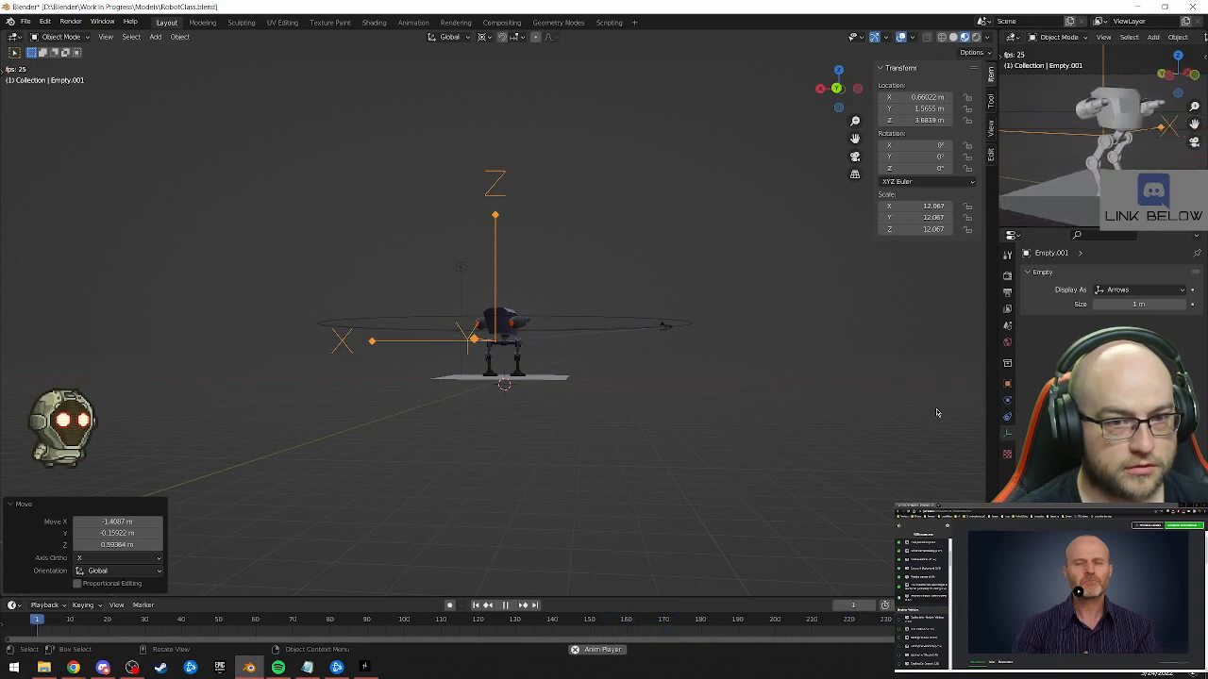
key("space")
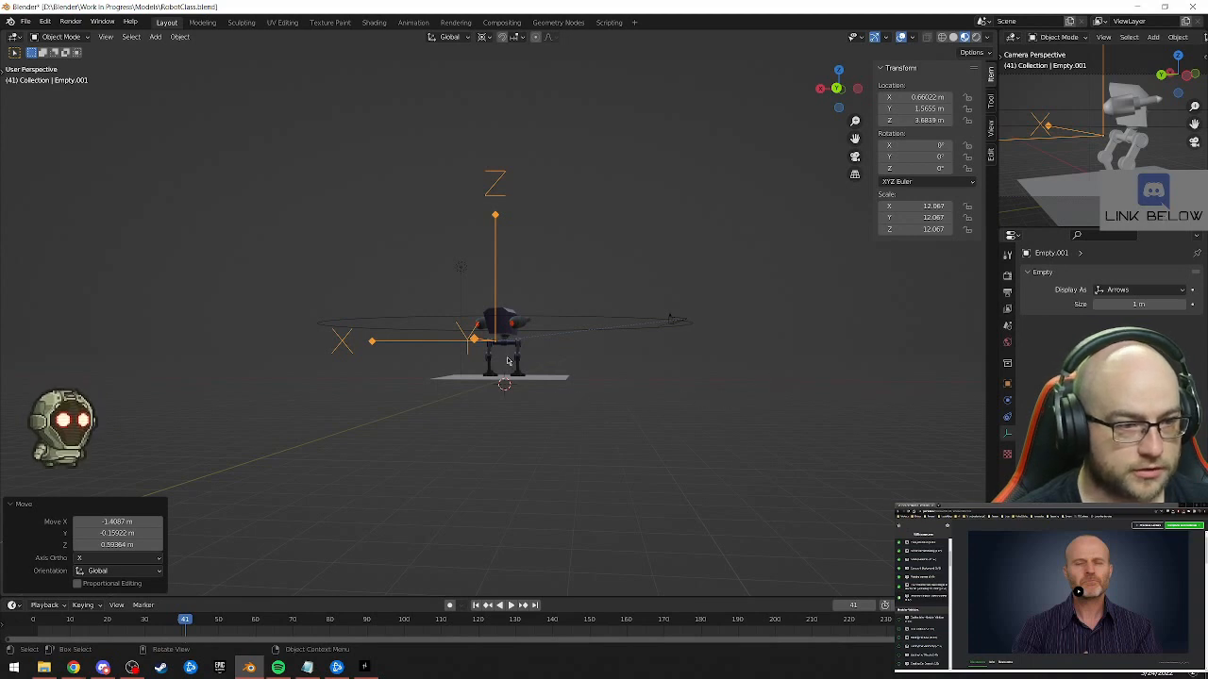
middle_click_drag(507, 352, 550, 418)
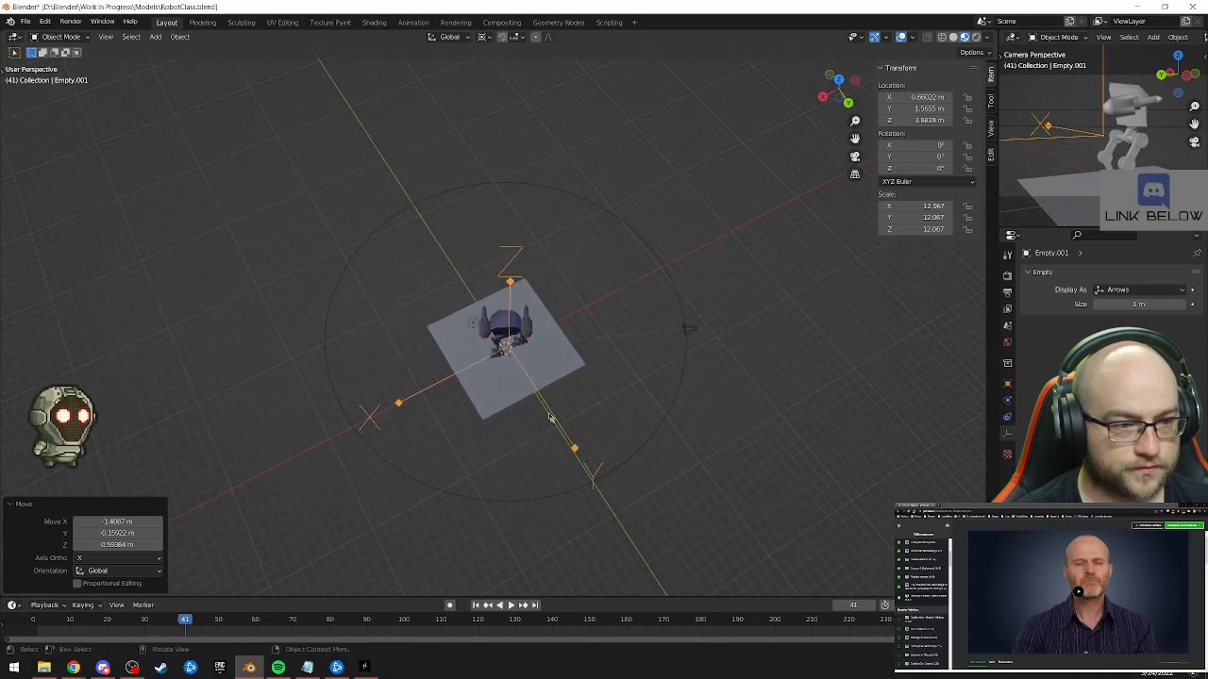
left_click(507, 349)
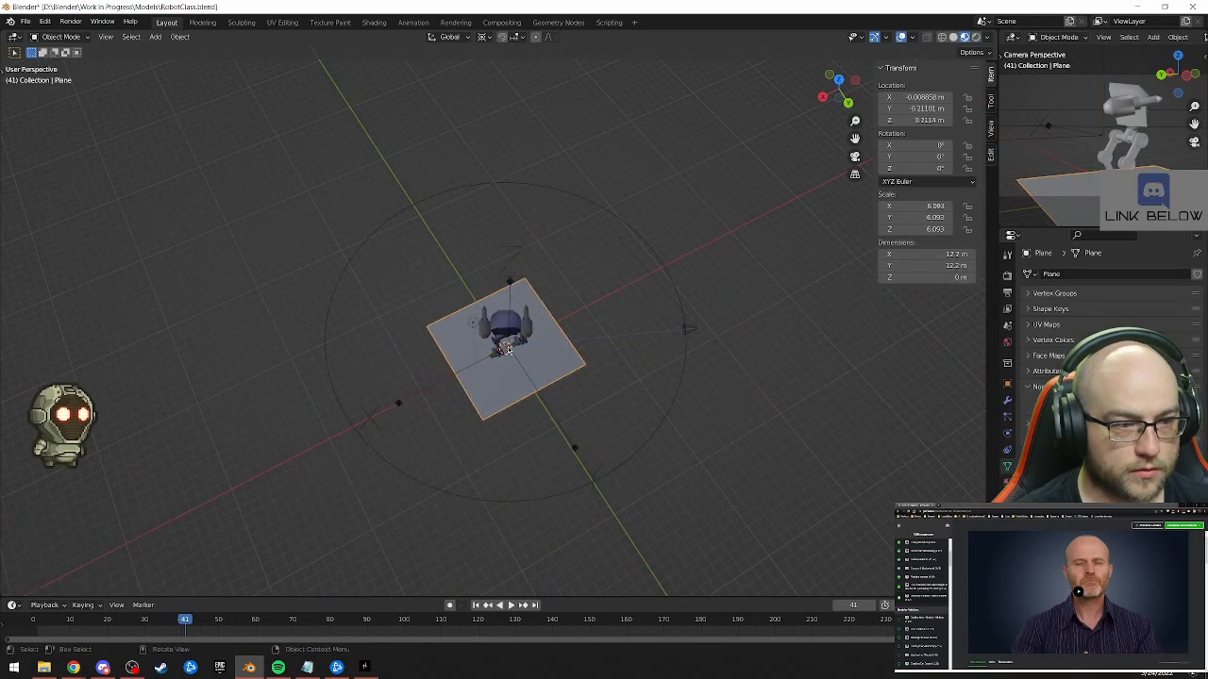
left_click(515, 355)
key("g")
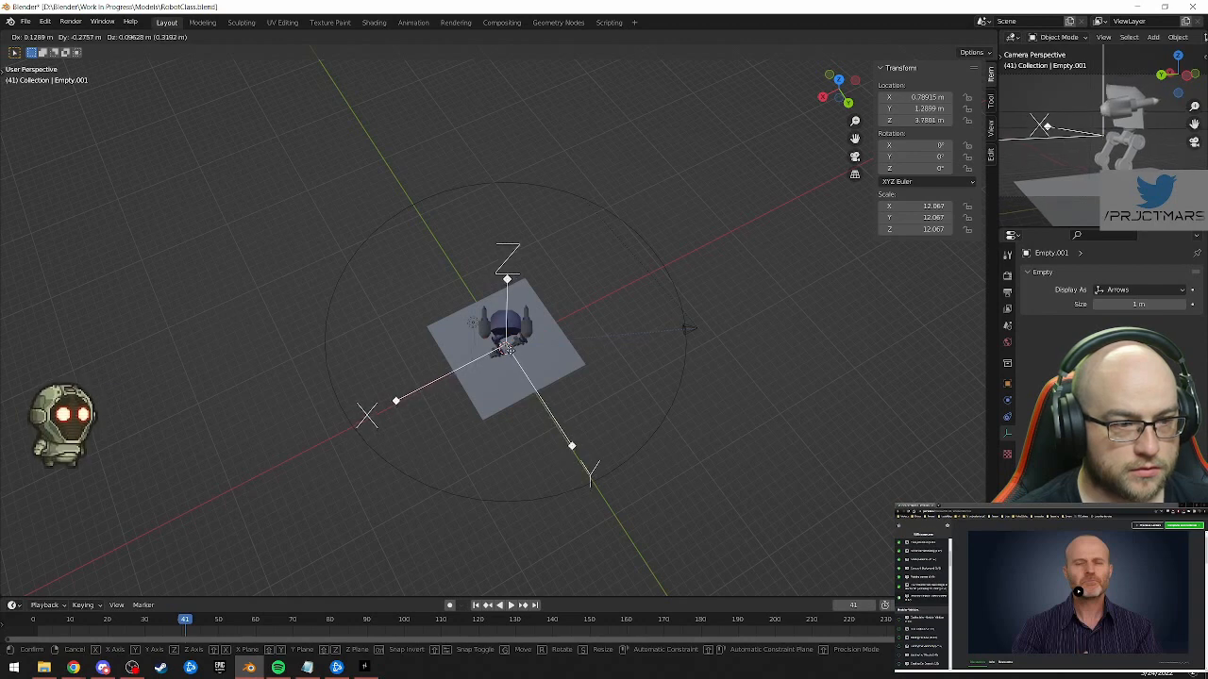
left_click(510, 352)
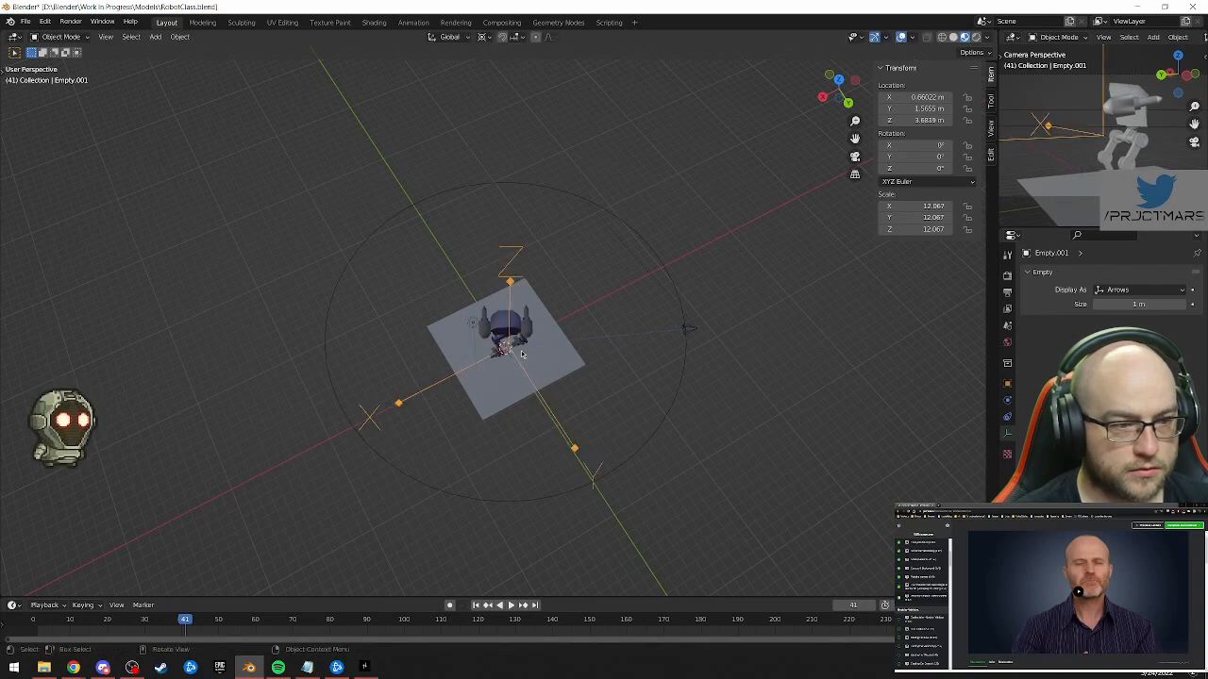
Move the empty closer to the robot's centre by about -0.44 m in X, -1.67 m in Y and 0.02 m in Z
key("KP_0")
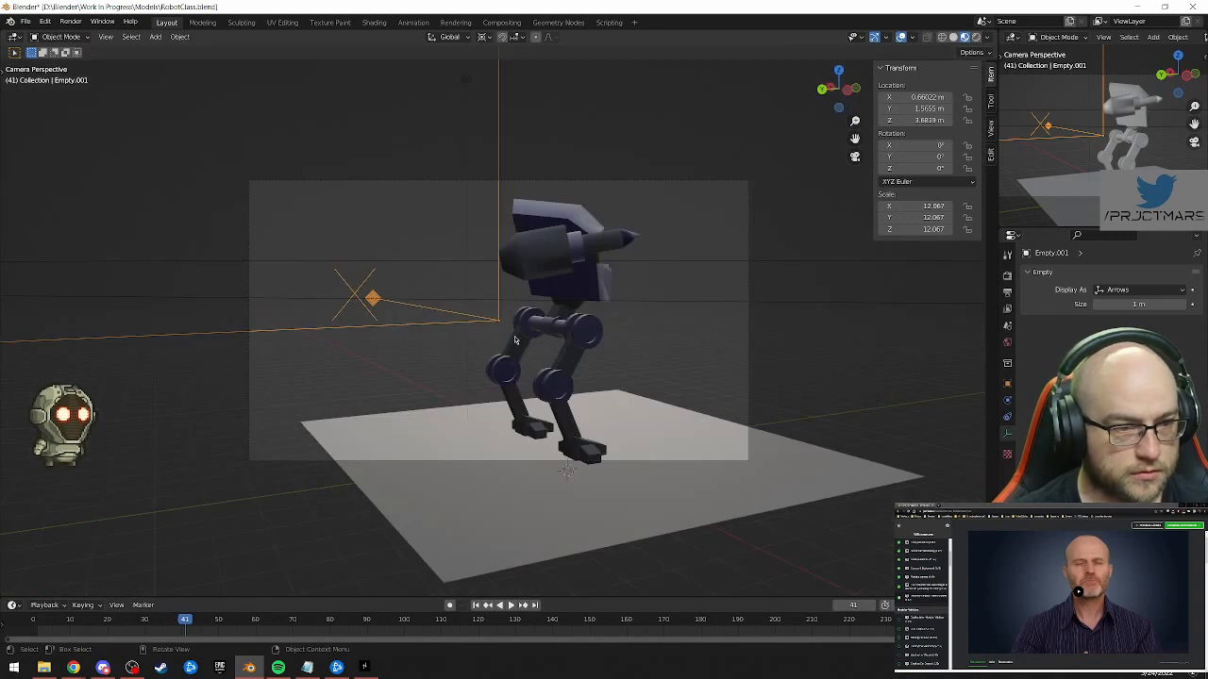
middle_click_drag(625, 381, 657, 412)
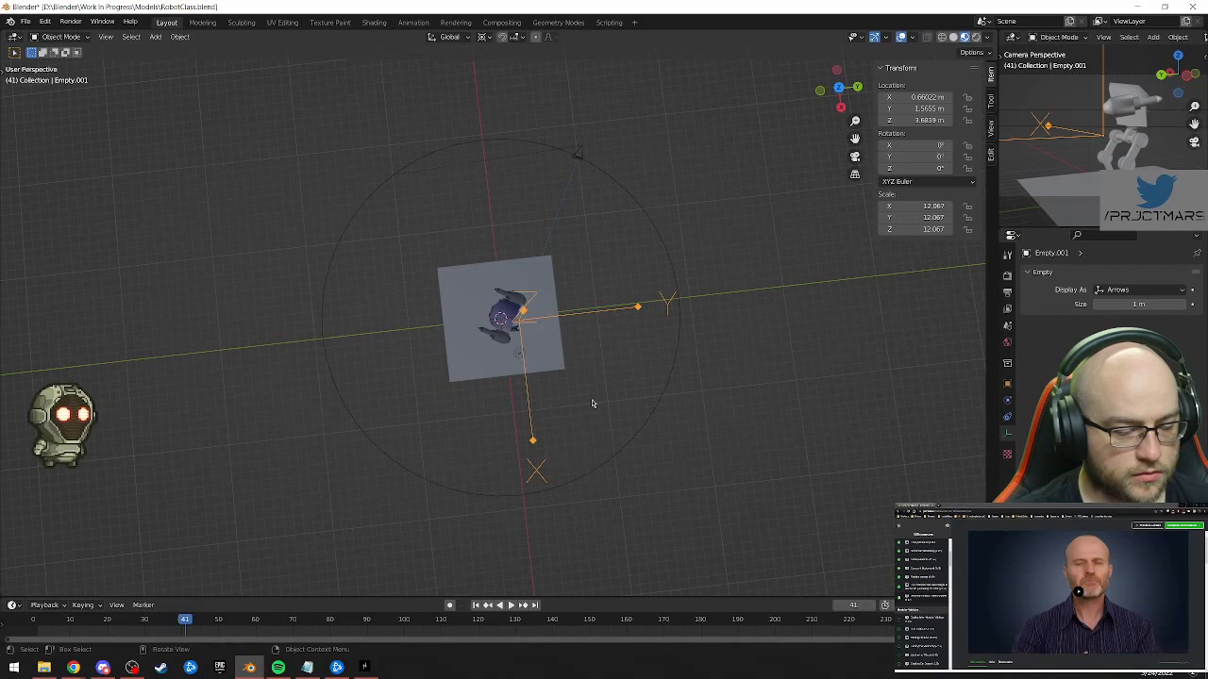
key("g")
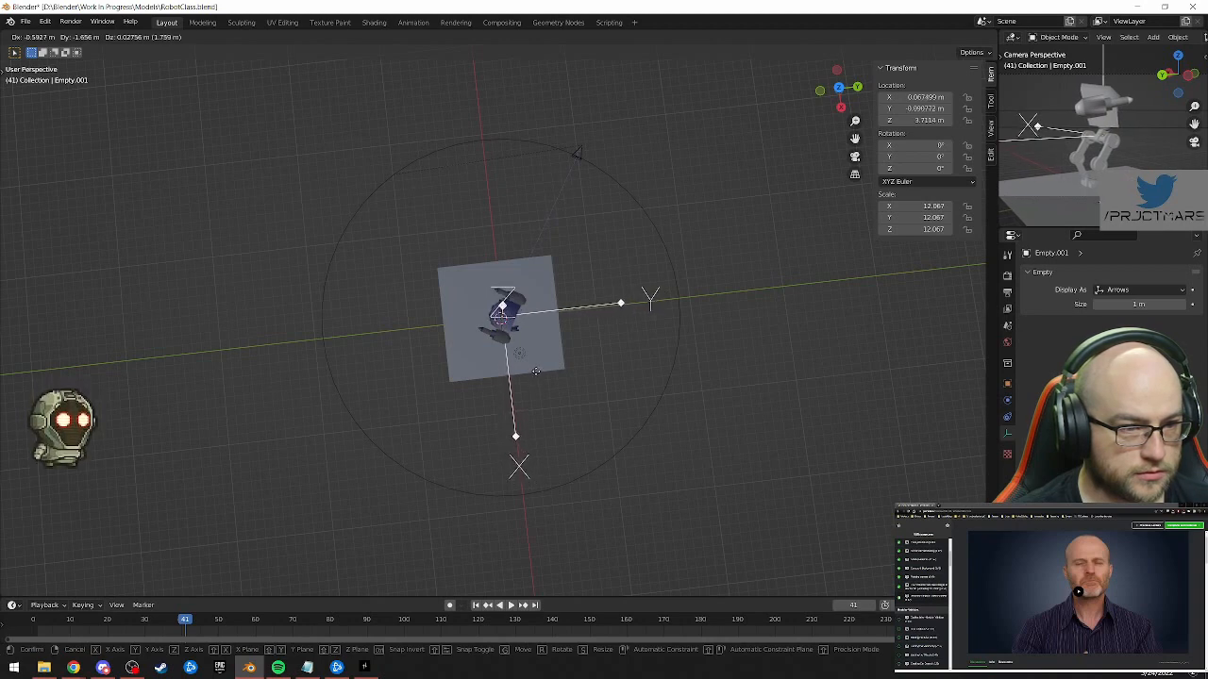
left_click(535, 372)
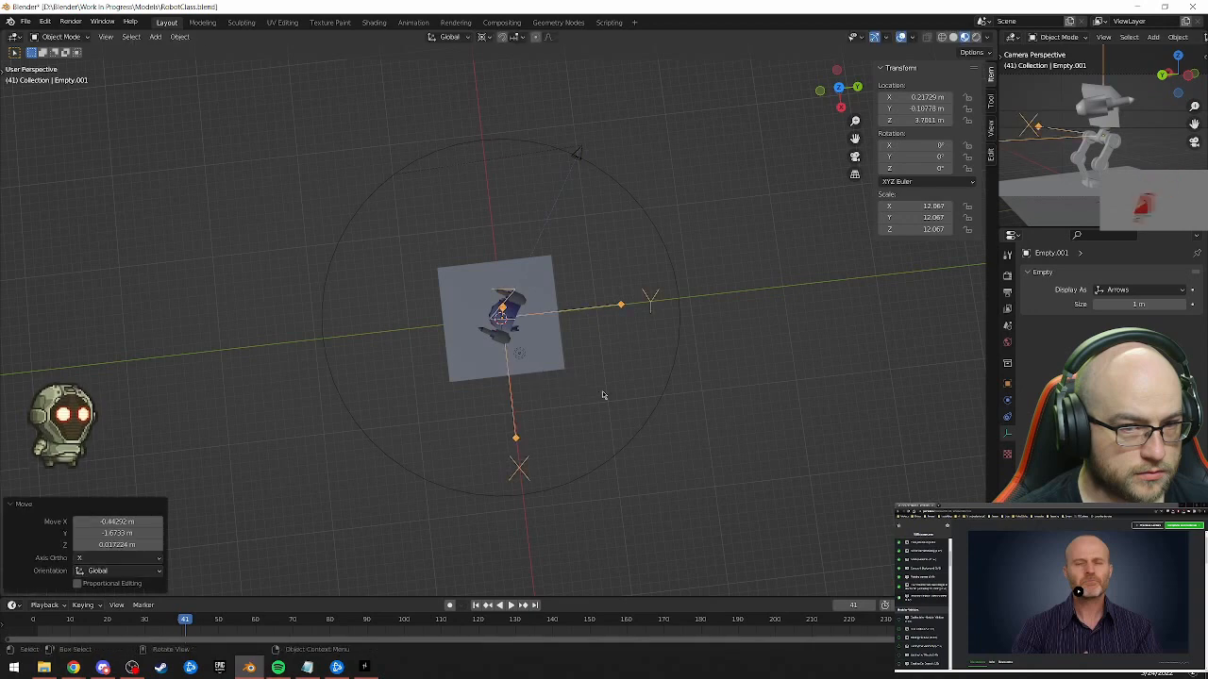
Examine the empty's placement on the robot from several angles and play the camera orbit, stopping at frame 51
middle_click_drag(598, 396, 335, 270)
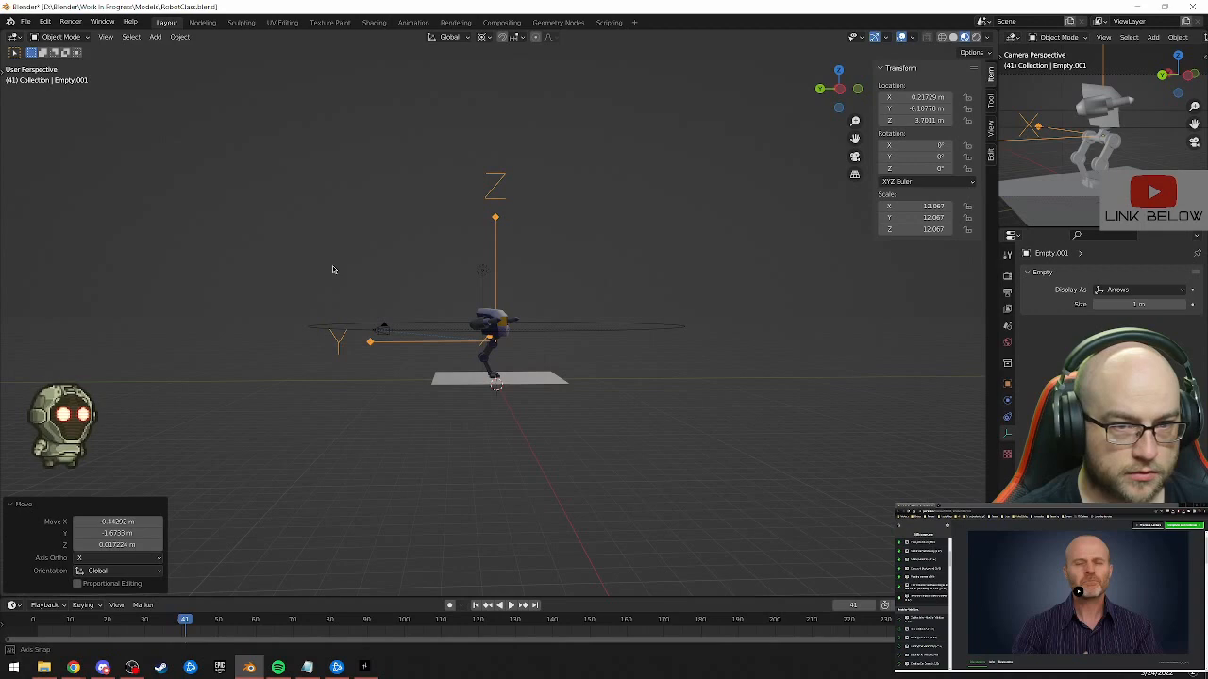
middle_click_drag(528, 387, 542, 454)
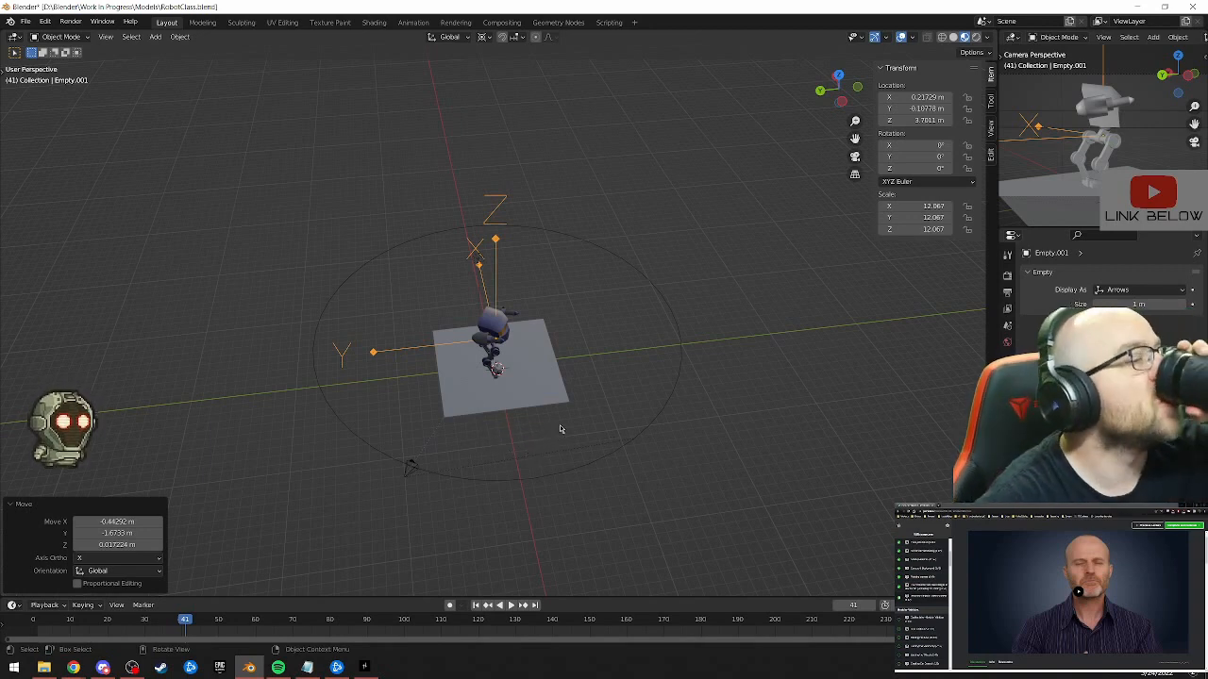
middle_click_drag(661, 409, 528, 407)
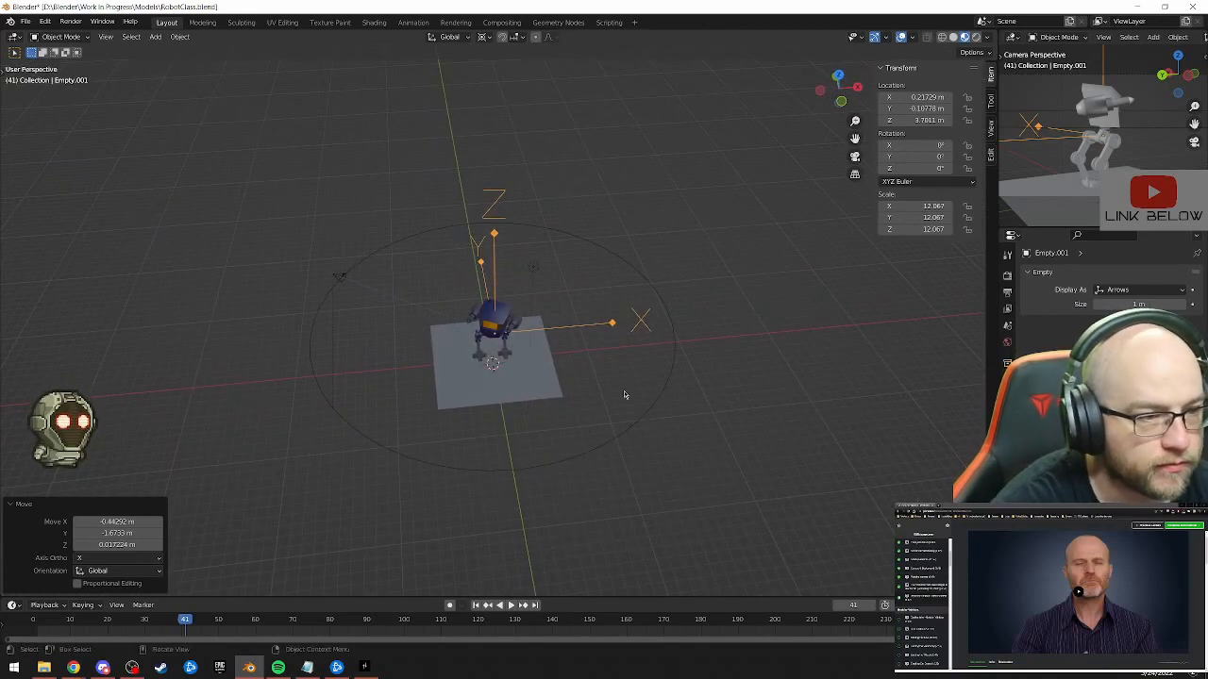
scroll(623, 395, "up", 5)
middle_click_drag(482, 413, 606, 416)
scroll(430, 464, "up", 5)
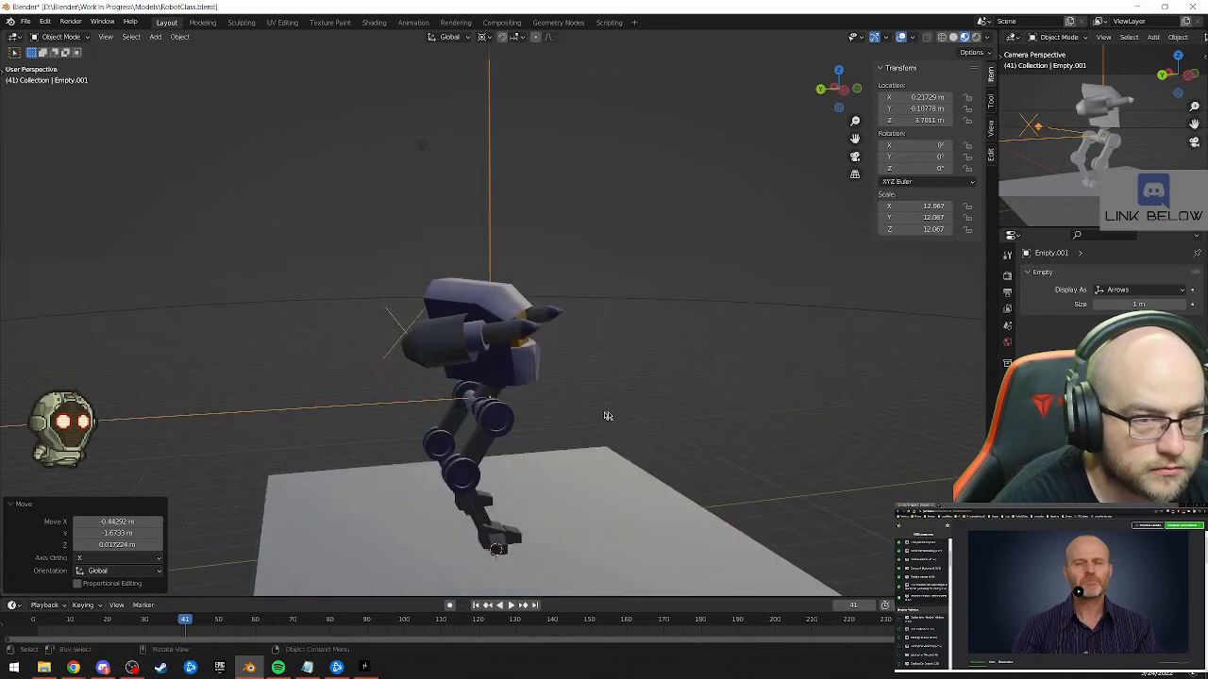
key("space")
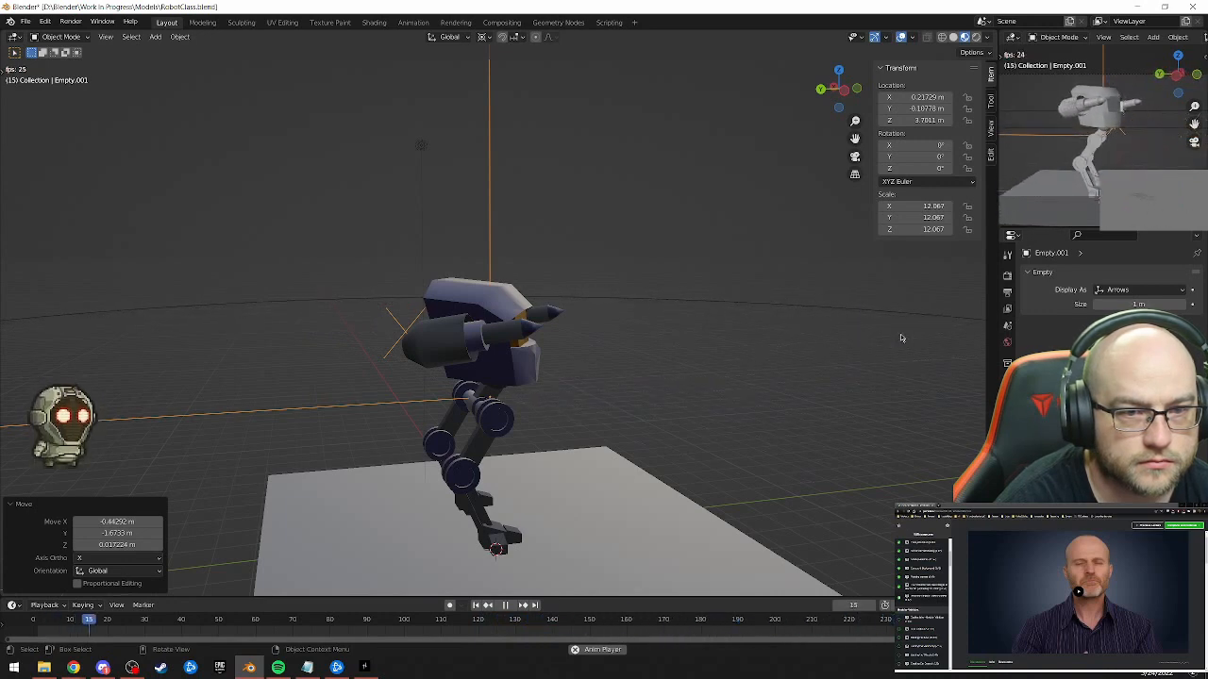
key("space")
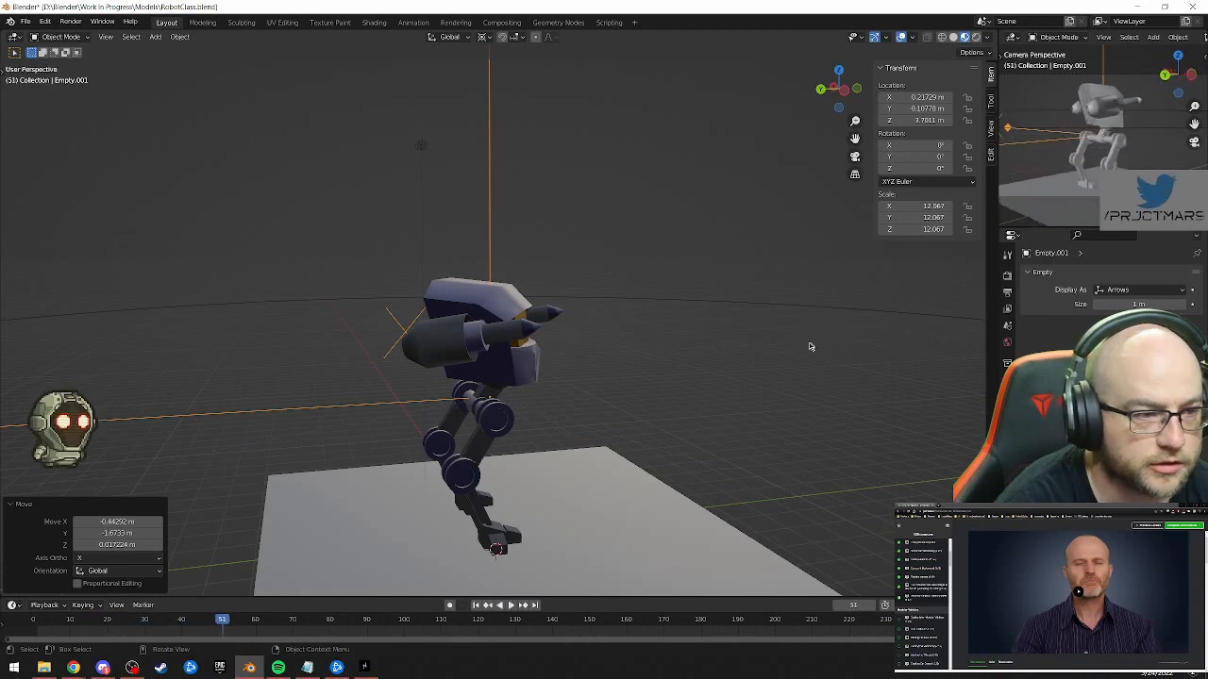
Scale the Bezier circle up by about 1.12 and play the camera orbit
scroll(792, 354, "down", 3)
scroll(776, 364, "down", 1)
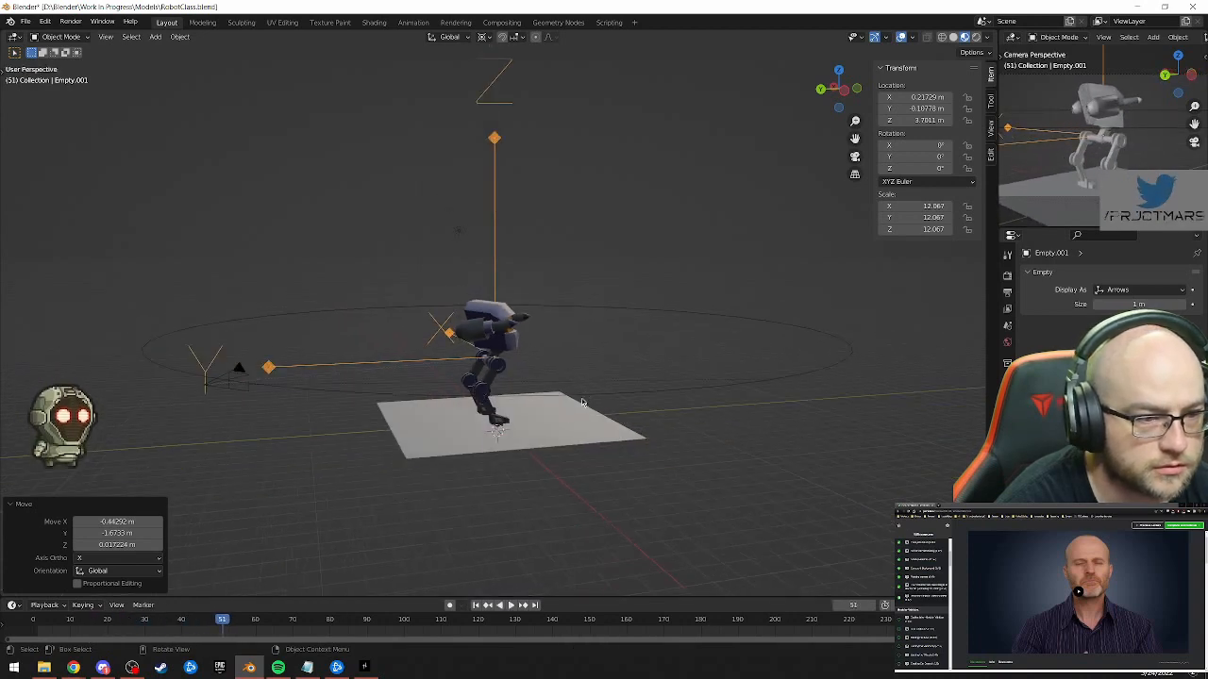
left_click(581, 398)
scroll(577, 411, "down", 2)
middle_click_drag(576, 409, 578, 423)
key("s")
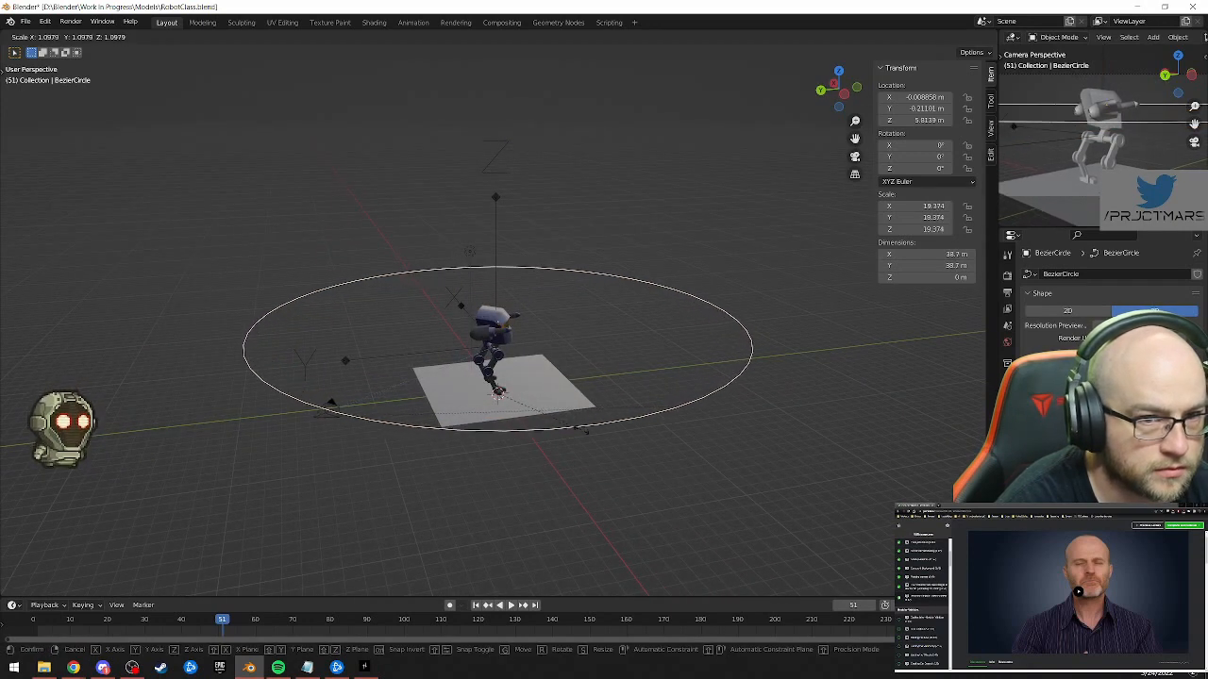
left_click(584, 435)
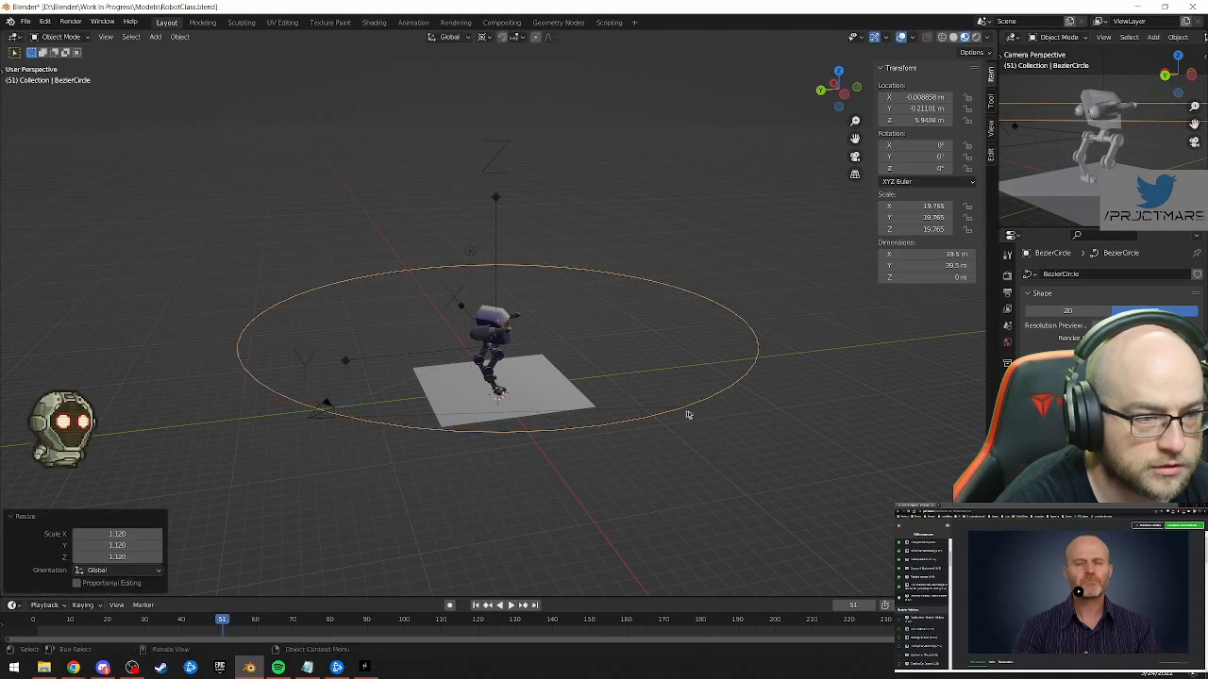
key("space")
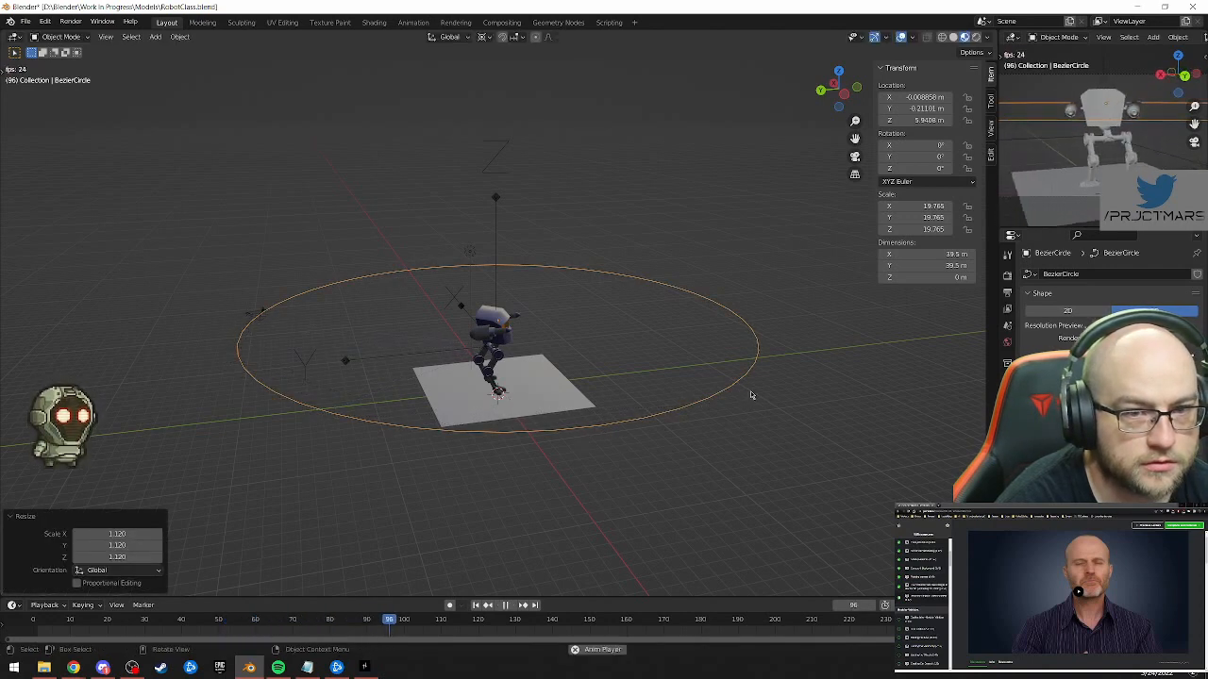
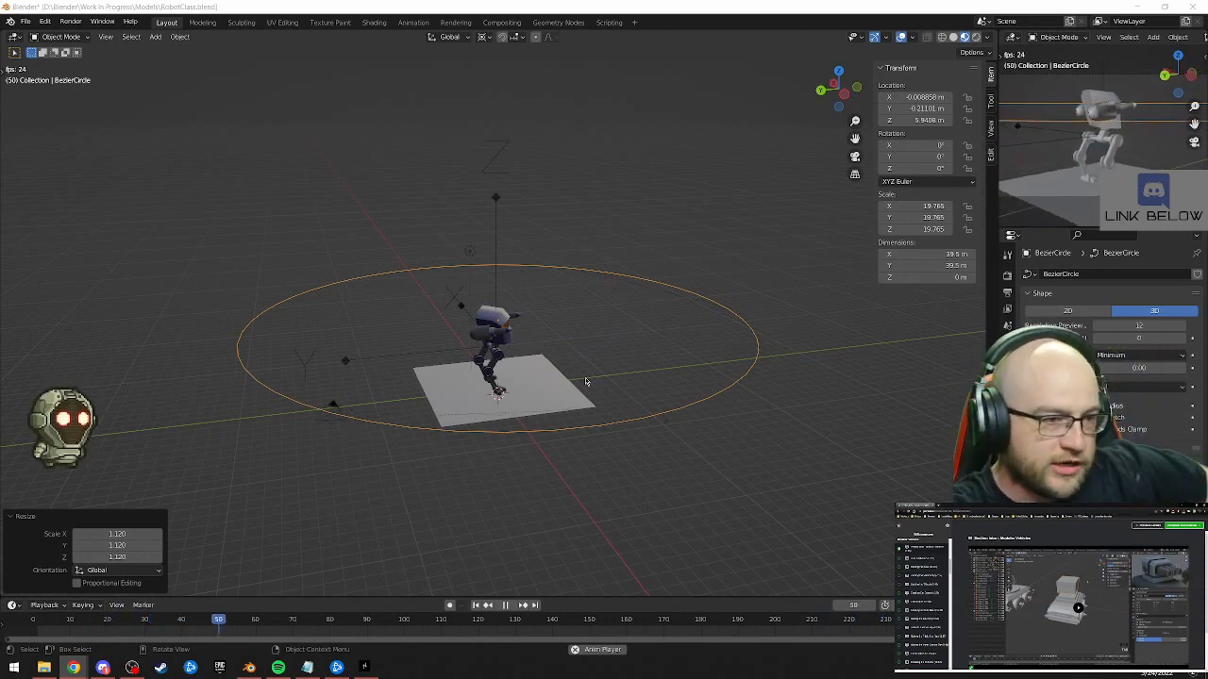
Examine the robot model up close from behind, the side and the front while the camera orbit plays
middle_click_drag(612, 388, 511, 396)
scroll(510, 395, "up", 4)
scroll(511, 392, "up", 5)
middle_click_drag(238, 401, 368, 419)
scroll(514, 452, "up", 1)
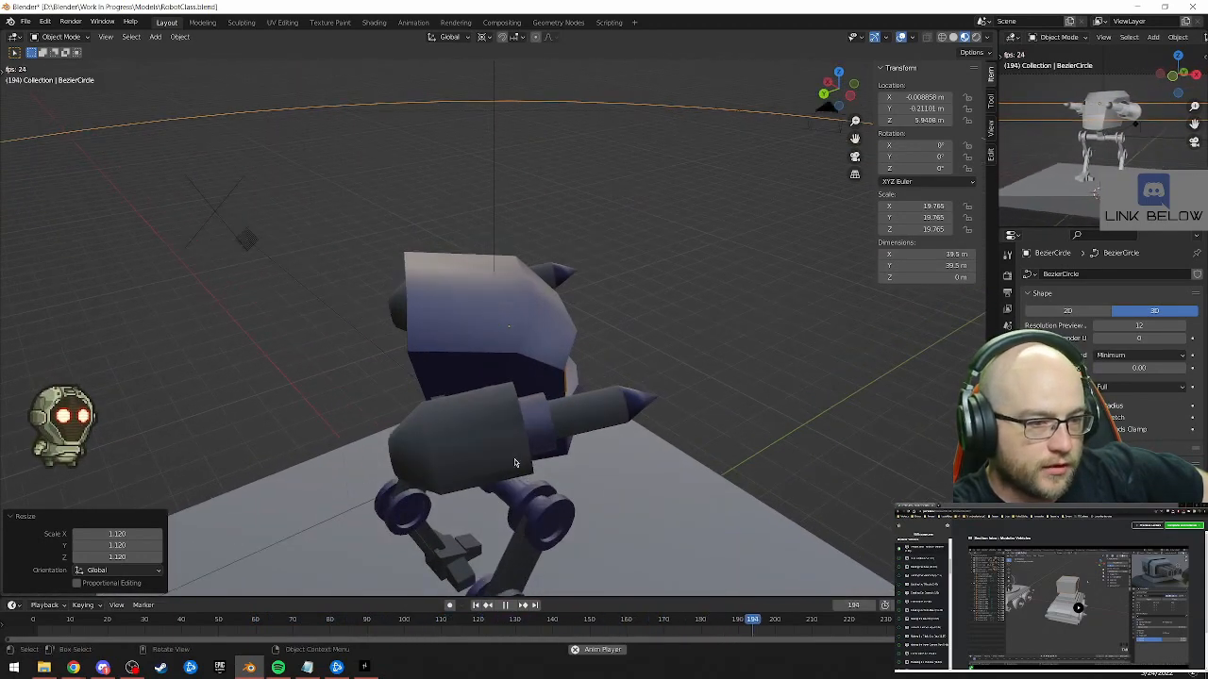
middle_click_drag(514, 451, 637, 401)
middle_click_drag(694, 343, 576, 409)
scroll(571, 413, "down", 4)
middle_click_drag(506, 370, 486, 431)
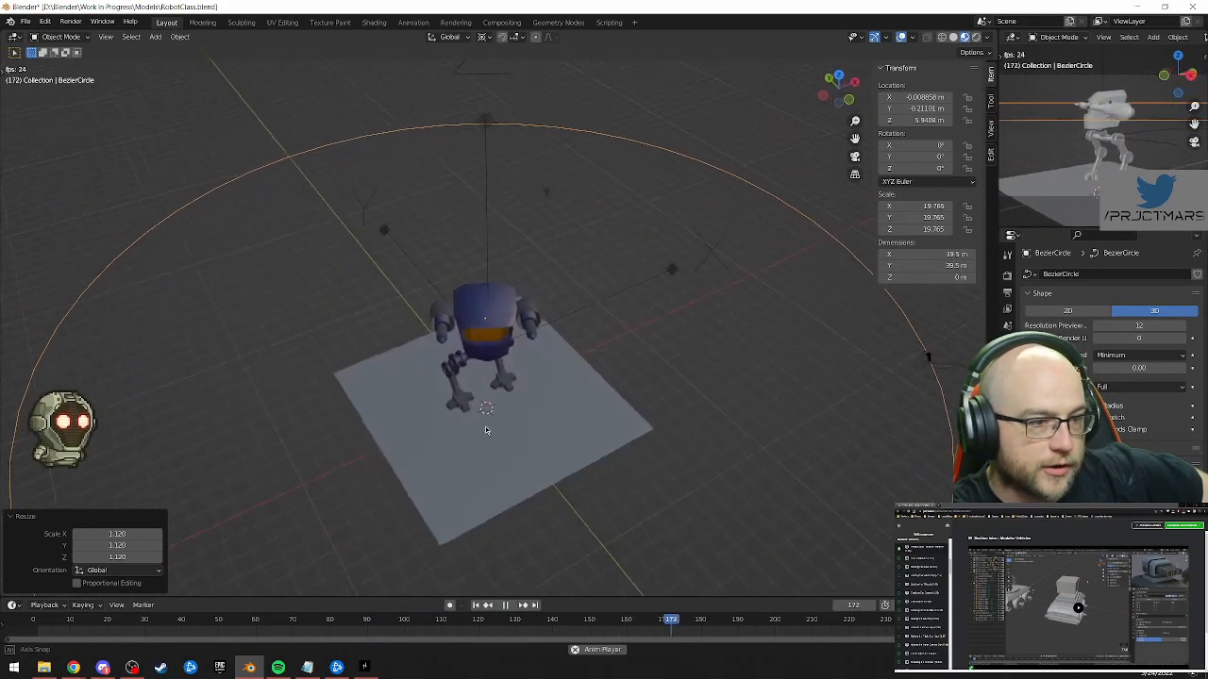
scroll(443, 391, "up", 5)
middle_click_drag(263, 406, 282, 407)
Select the empty and examine its position relative to the robot and the camera's circular path during playback
left_click(727, 165)
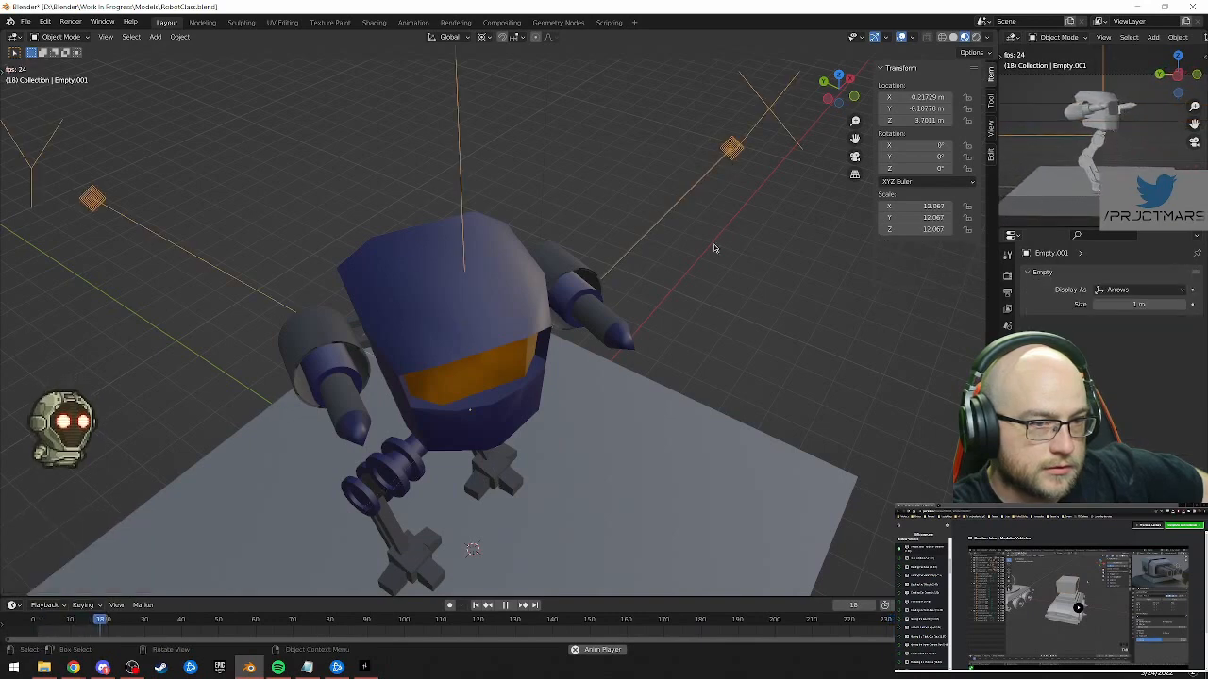
scroll(703, 290, "down", 8)
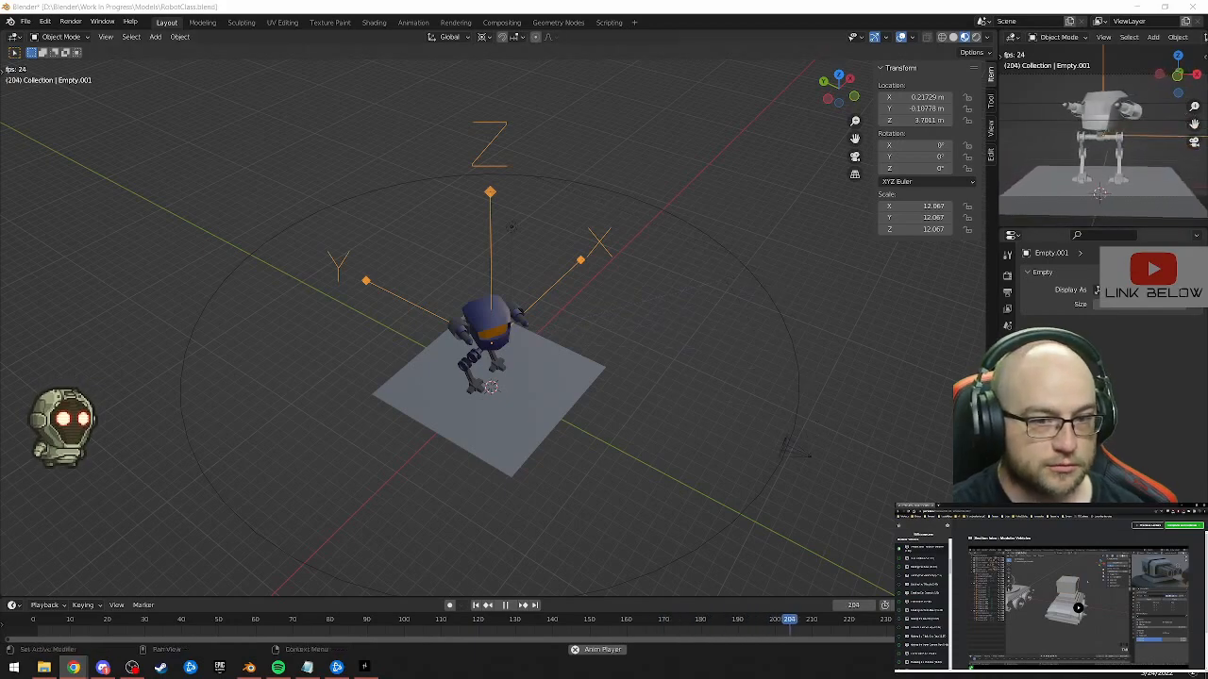
middle_click_drag(630, 462, 863, 403)
middle_click_drag(172, 409, 517, 406)
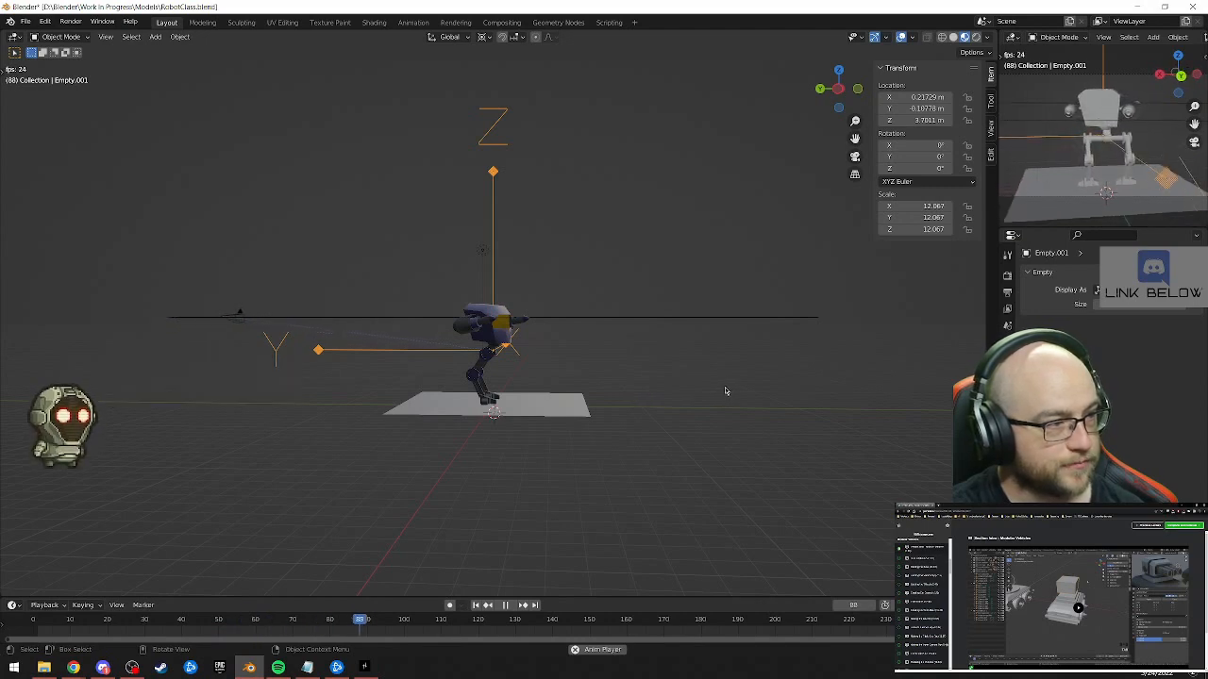
middle_click_drag(723, 391, 674, 402)
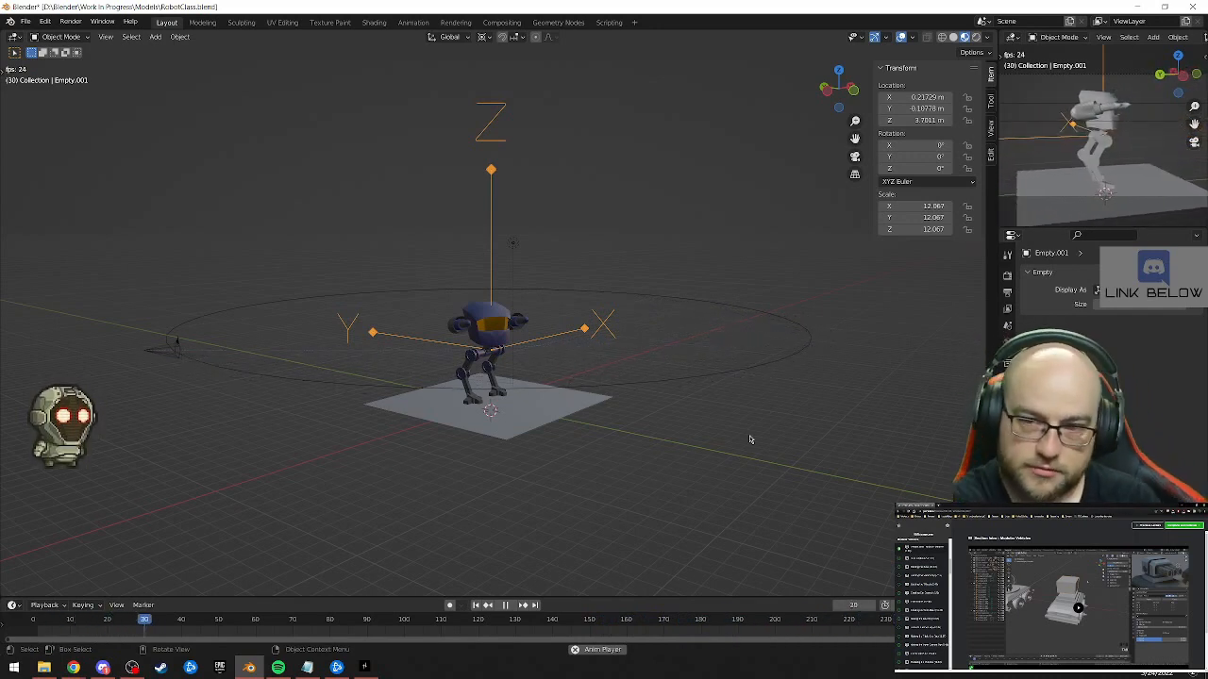
middle_click_drag(844, 364, 835, 387)
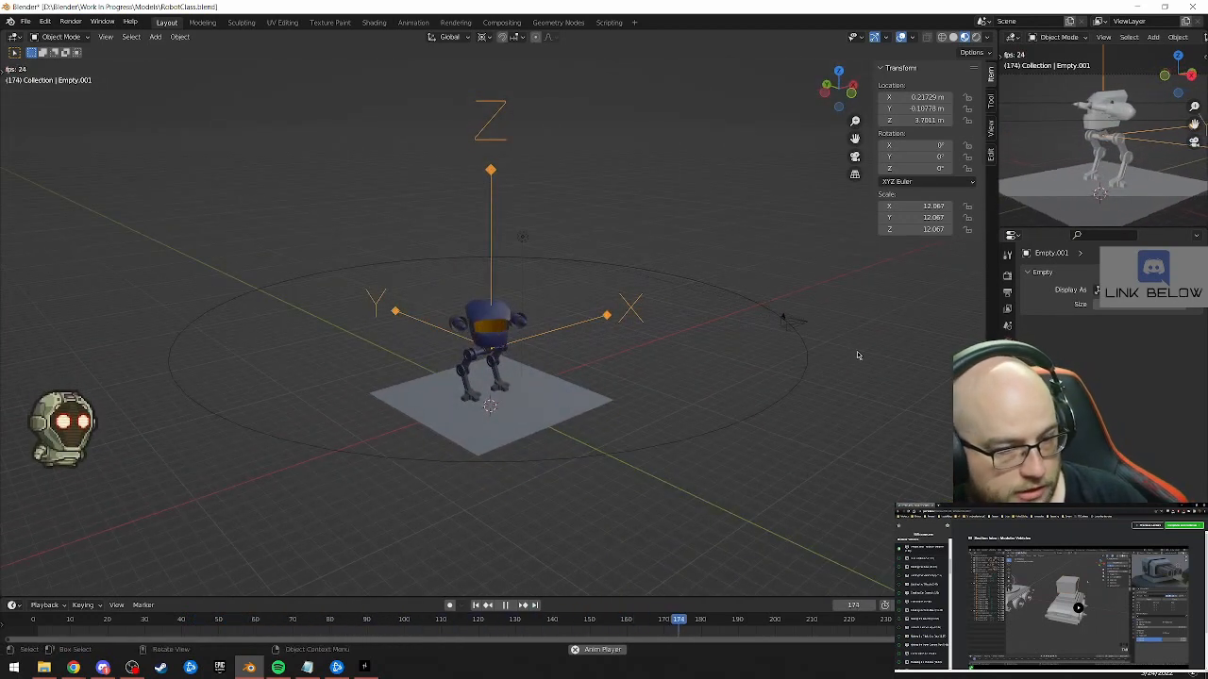
middle_click_drag(722, 450, 614, 463)
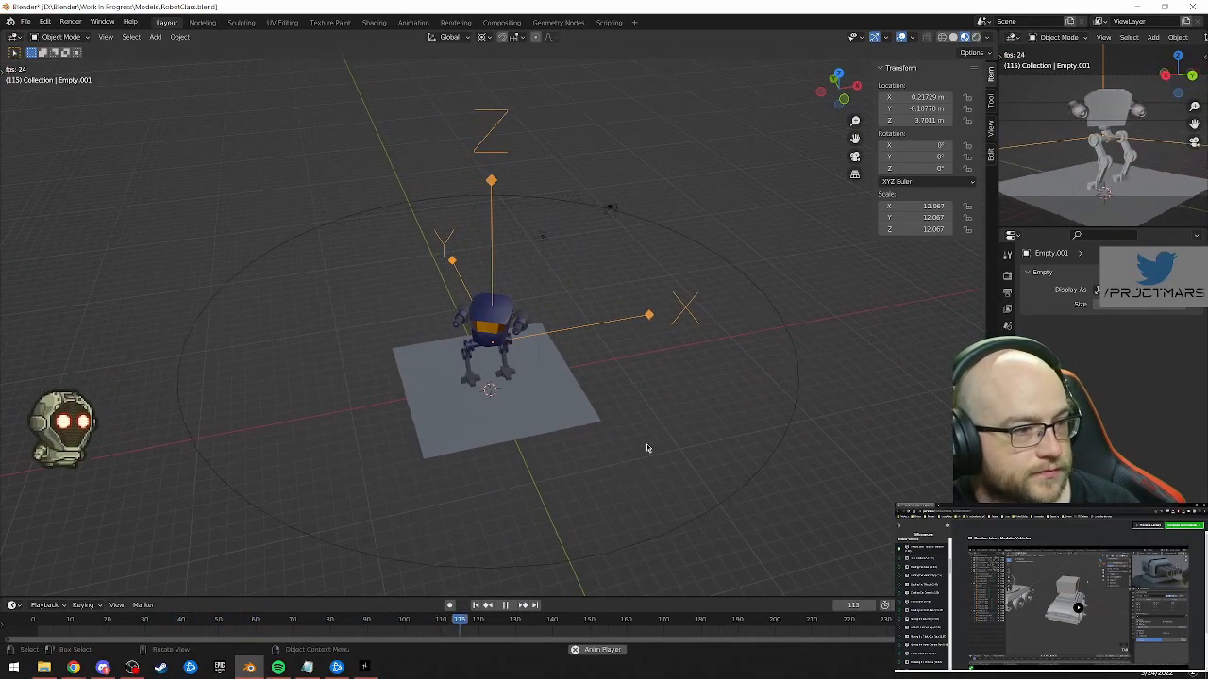